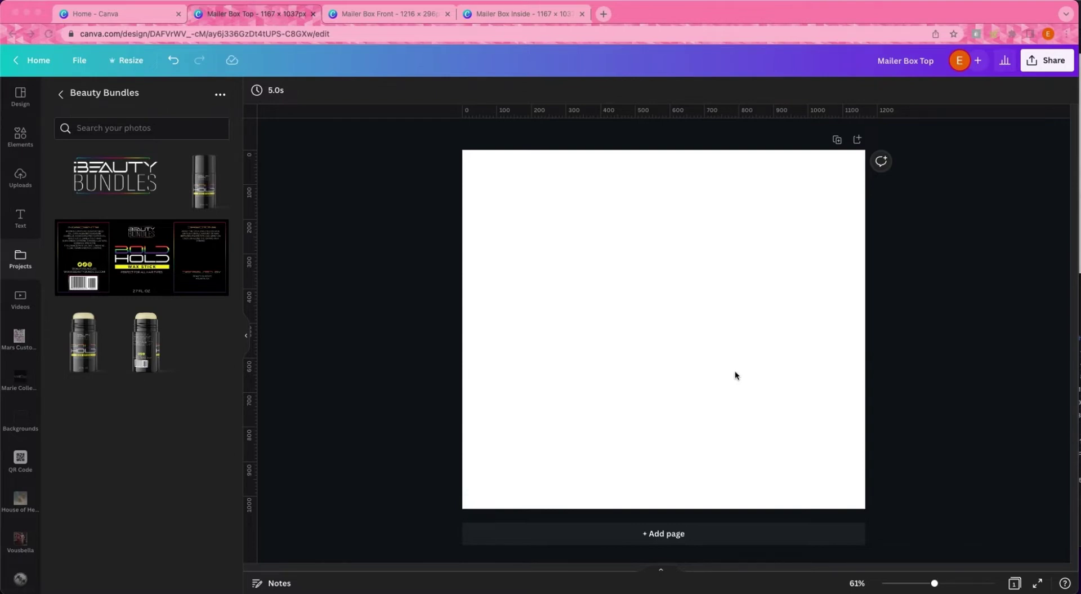
Look through the list of project folders for the one holding the Beauty Bundles brand assets.
click(937, 360)
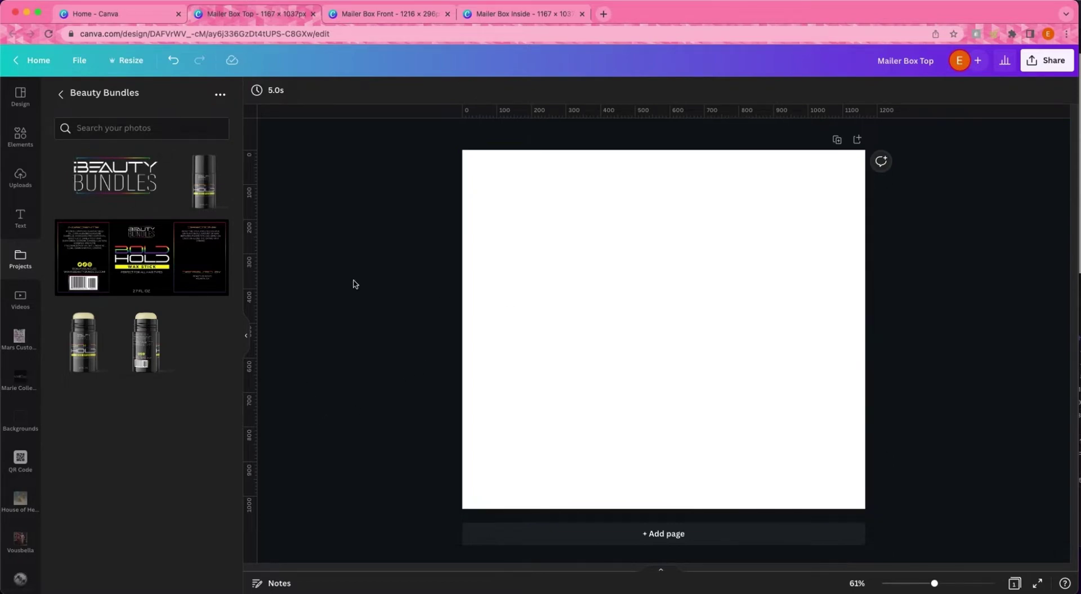
scroll(26, 383, down, 3)
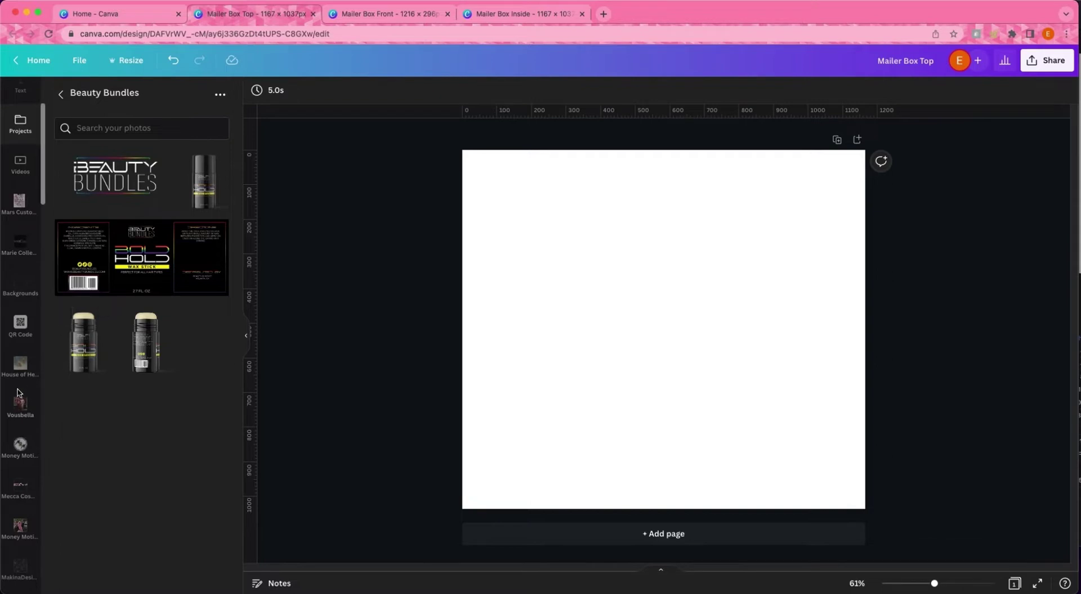
scroll(20, 388, down, 3)
scroll(19, 389, down, 2)
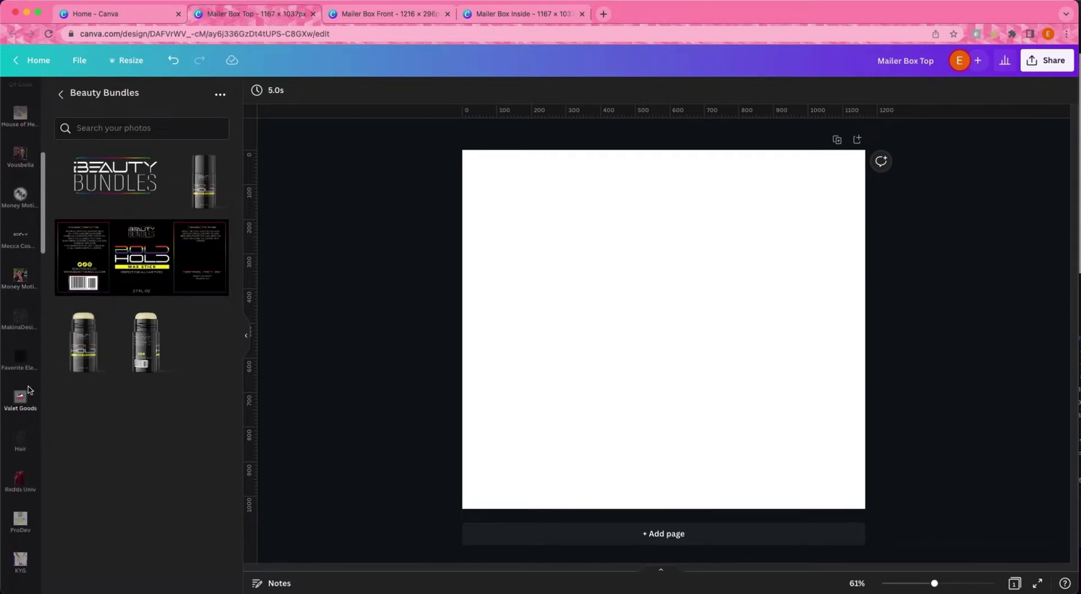
scroll(28, 392, down, 2)
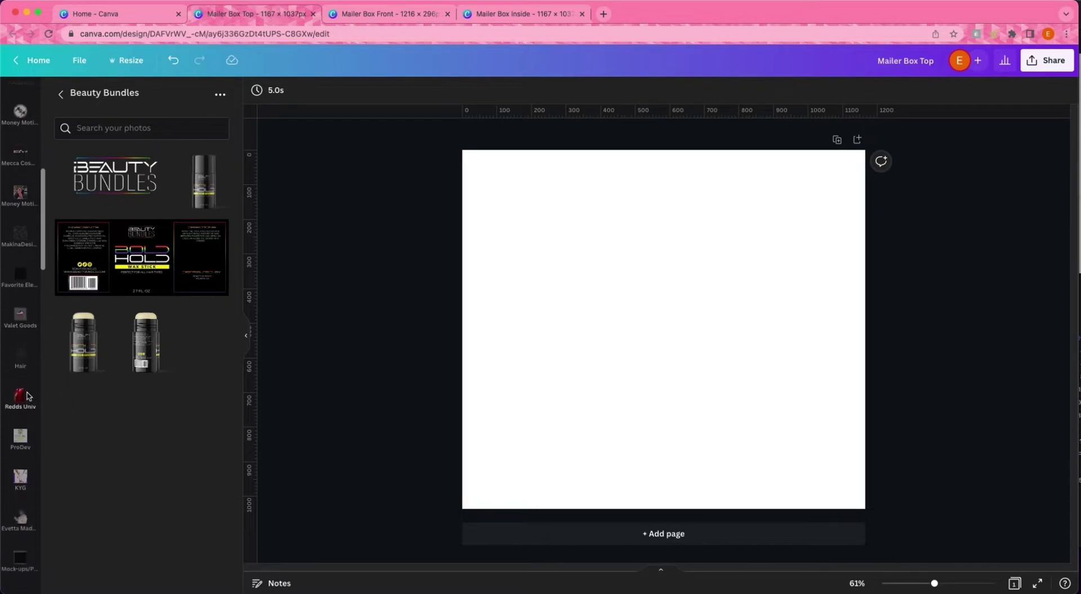
scroll(28, 395, down, 5)
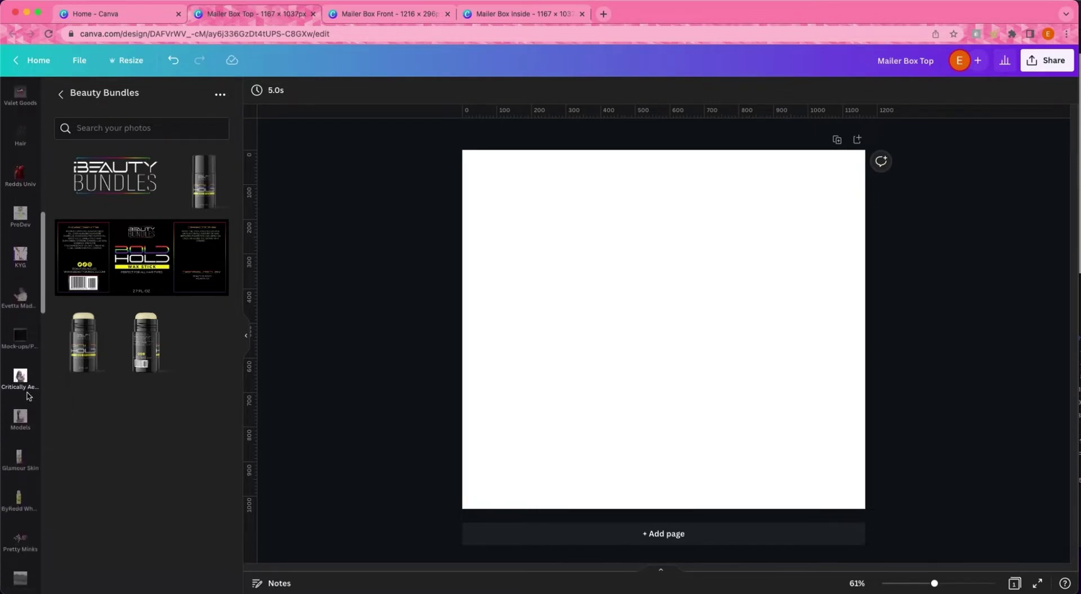
scroll(28, 395, down, 12)
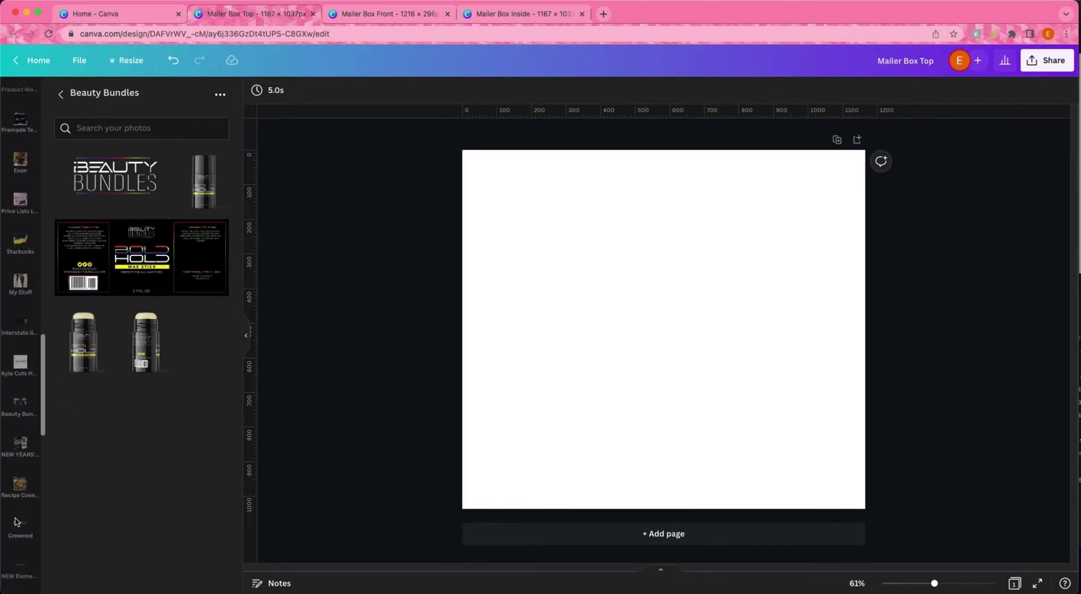
scroll(25, 525, down, 3)
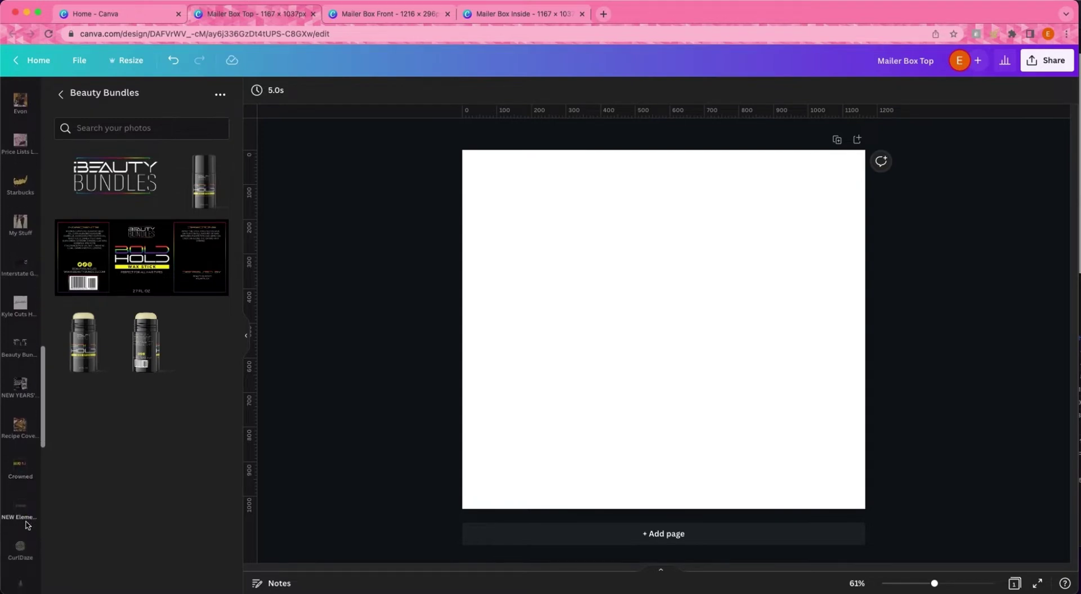
Set the blank Mailer Box Top page's background color to black.
click(483, 215)
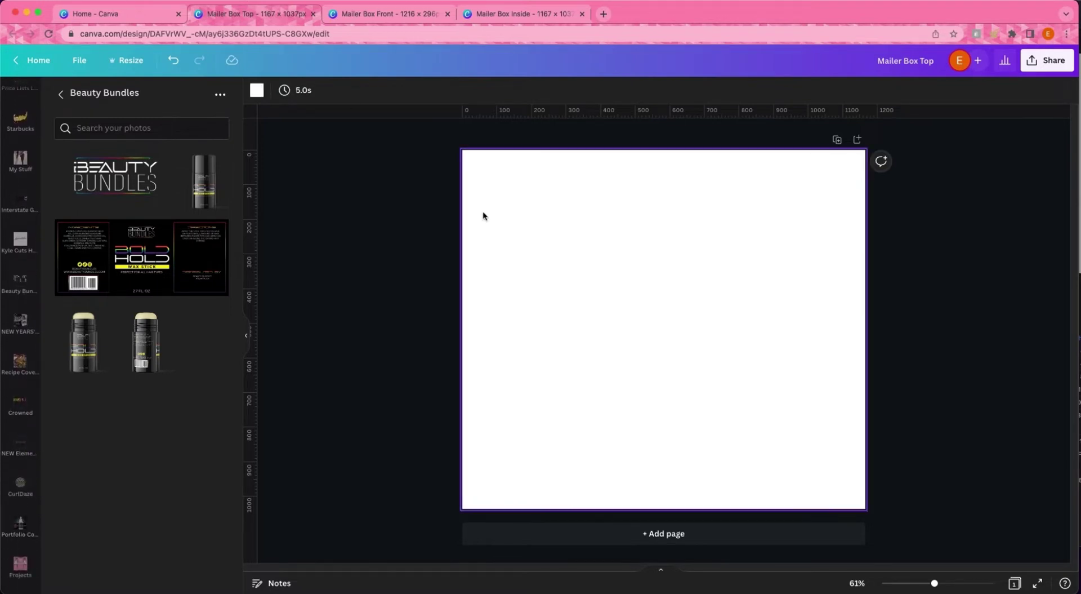
click(258, 91)
click(162, 240)
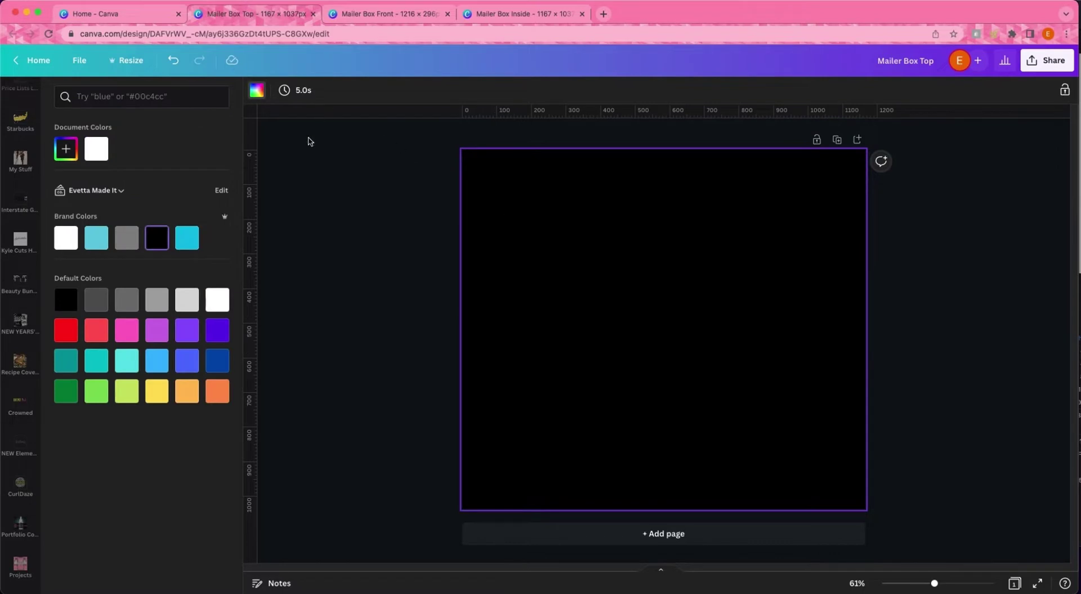
Add the Beauty Bundles logo from the Beauty Bundles folder and place it near the page's upper-left corner.
scroll(19, 310, down, 9)
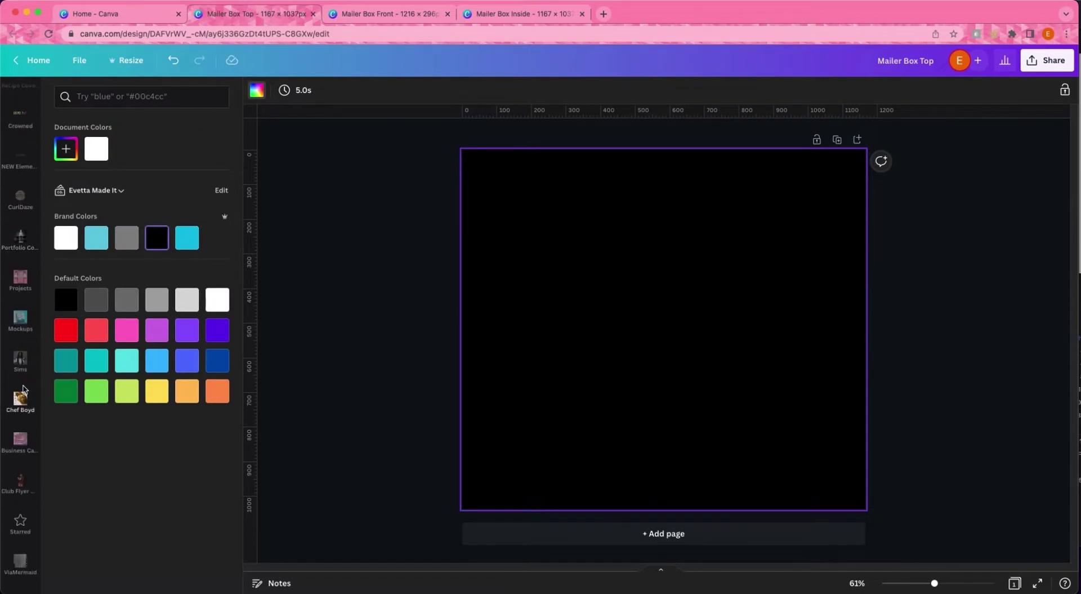
scroll(23, 390, down, 1)
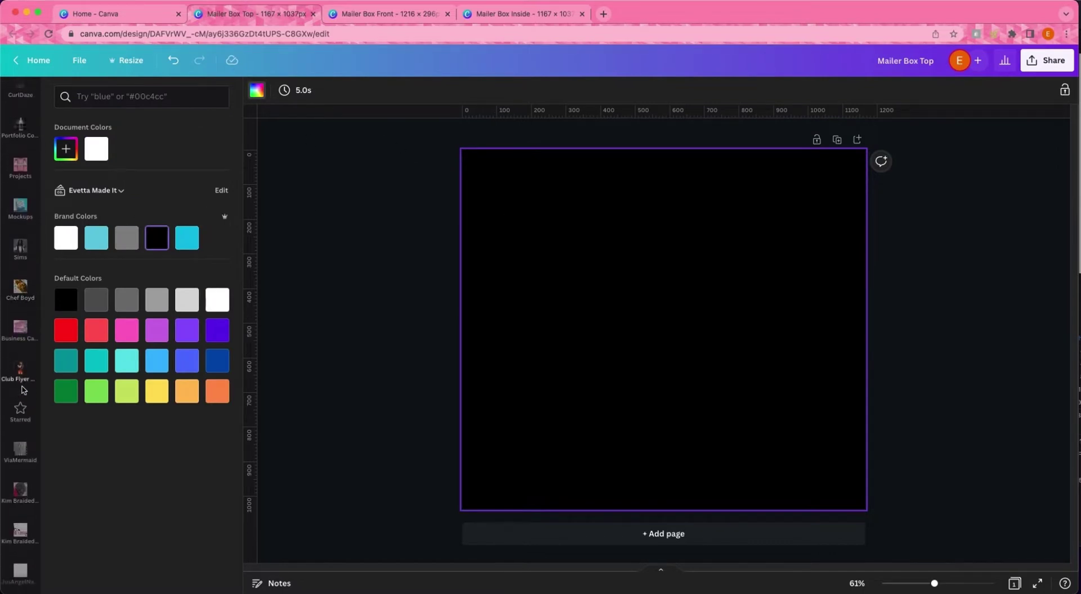
scroll(23, 390, down, 5)
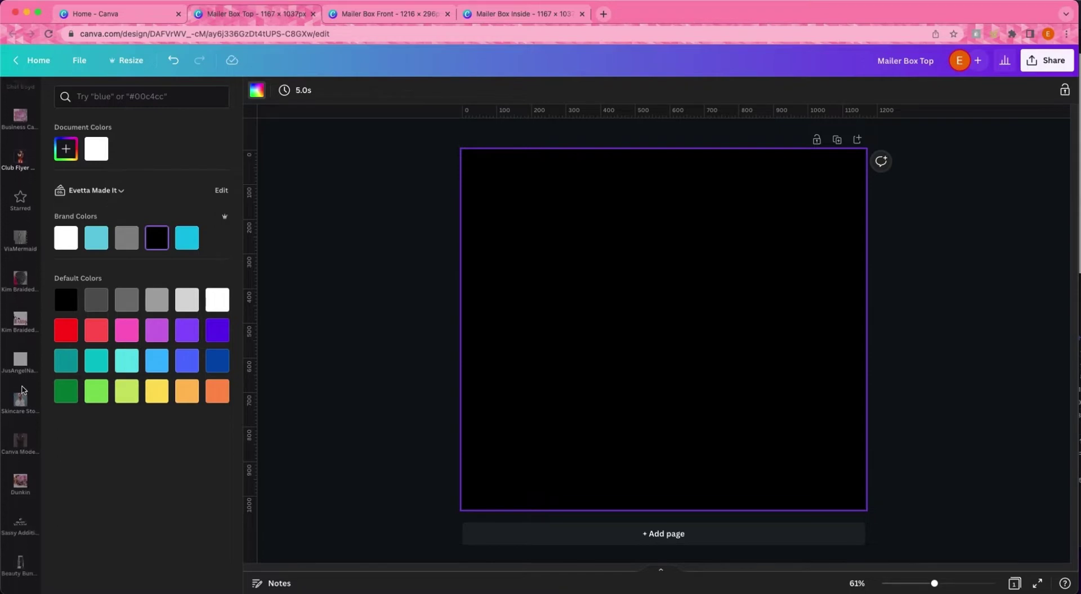
scroll(23, 390, down, 1)
click(20, 525)
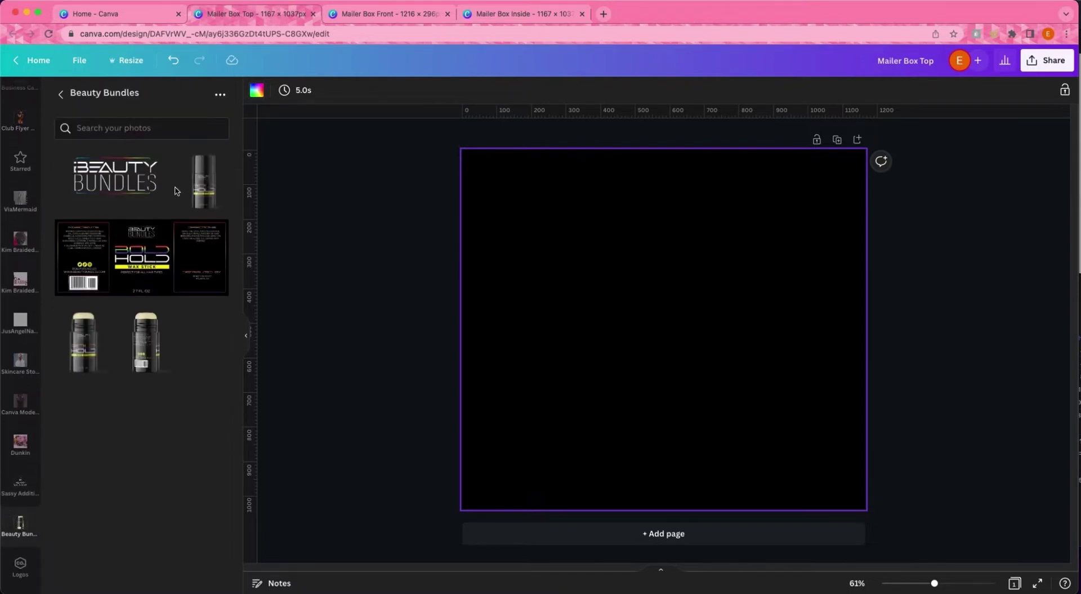
click(115, 175)
drag(629, 314, 559, 233)
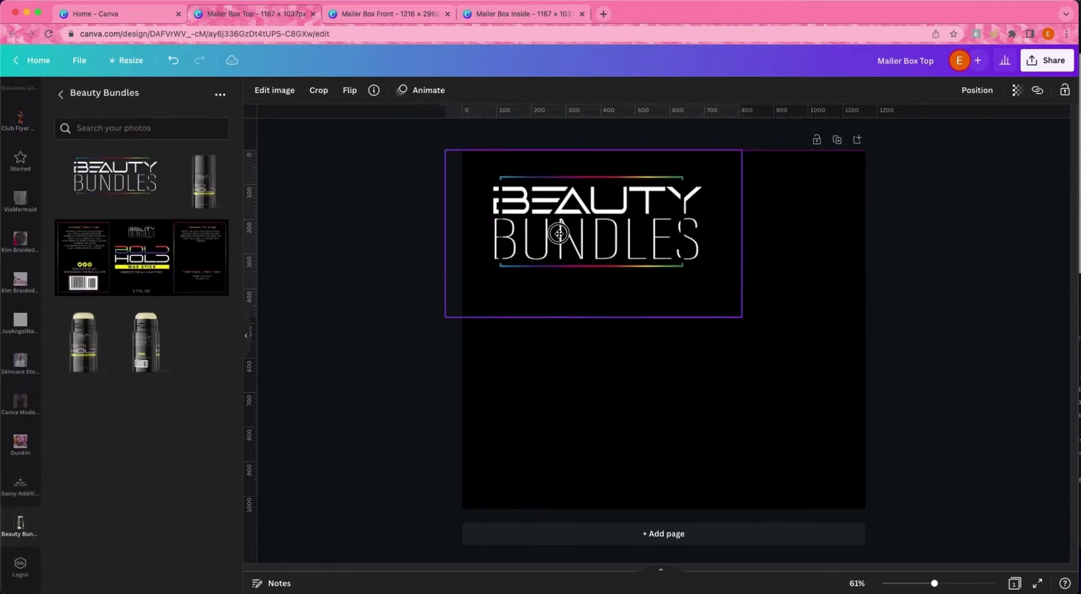
Crop the empty margins on all four sides of the Beauty Bundles logo.
drag(593, 317, 593, 286)
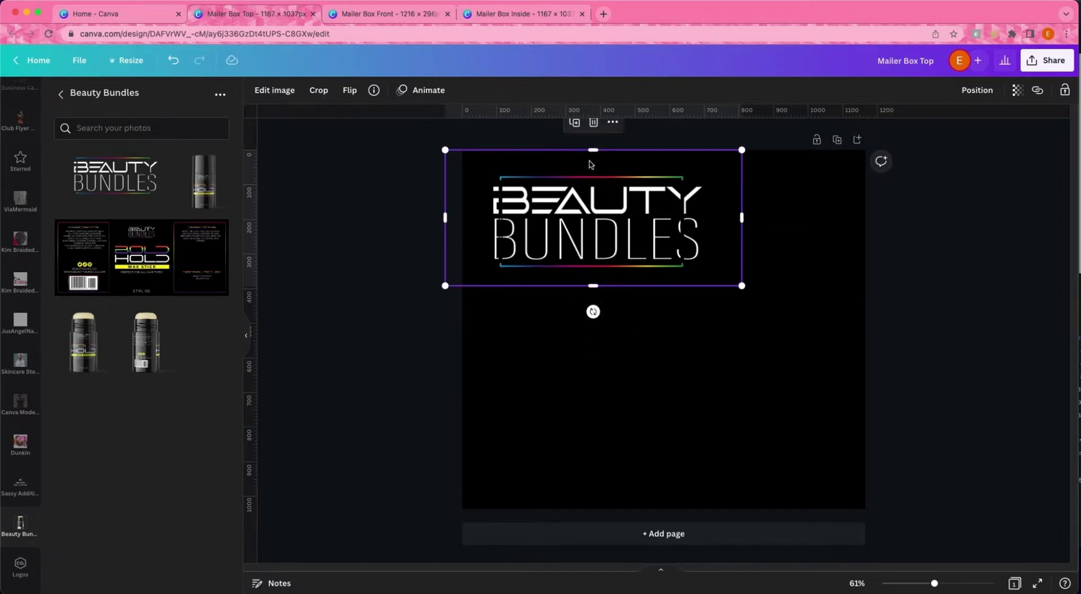
drag(593, 150, 591, 162)
drag(743, 226, 714, 225)
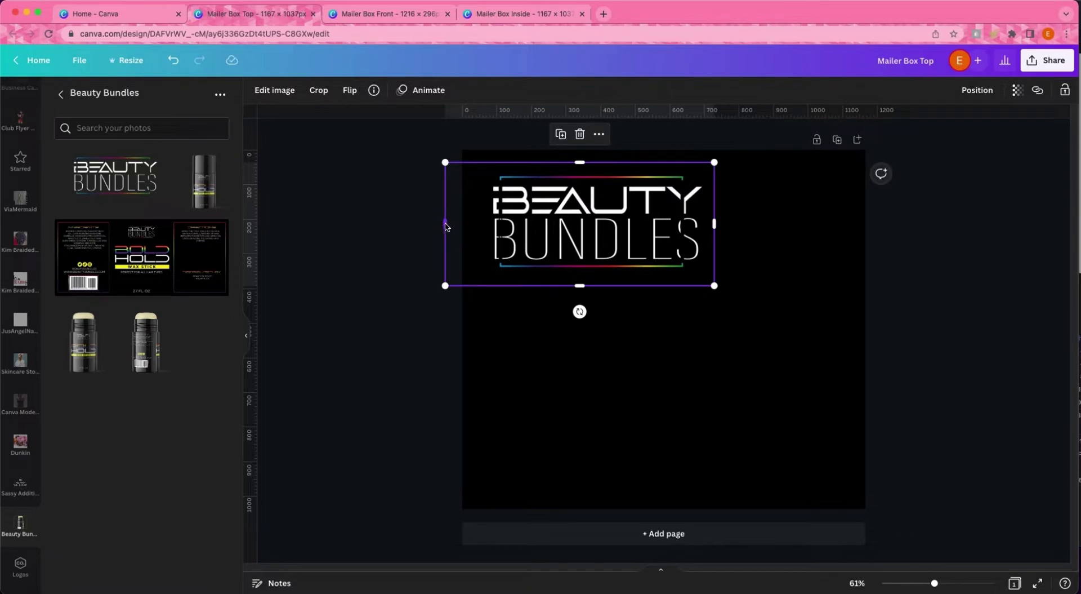
drag(445, 226, 478, 224)
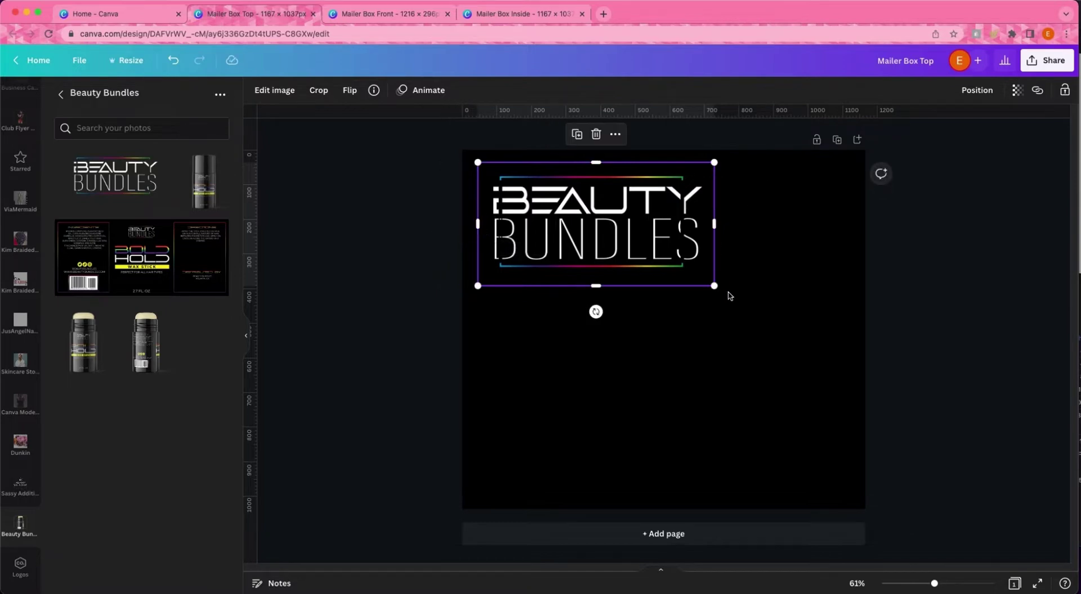
Shrink the logo to about 500 px wide and center it horizontally near the page's upper edge.
drag(704, 281, 648, 243)
drag(580, 207, 683, 207)
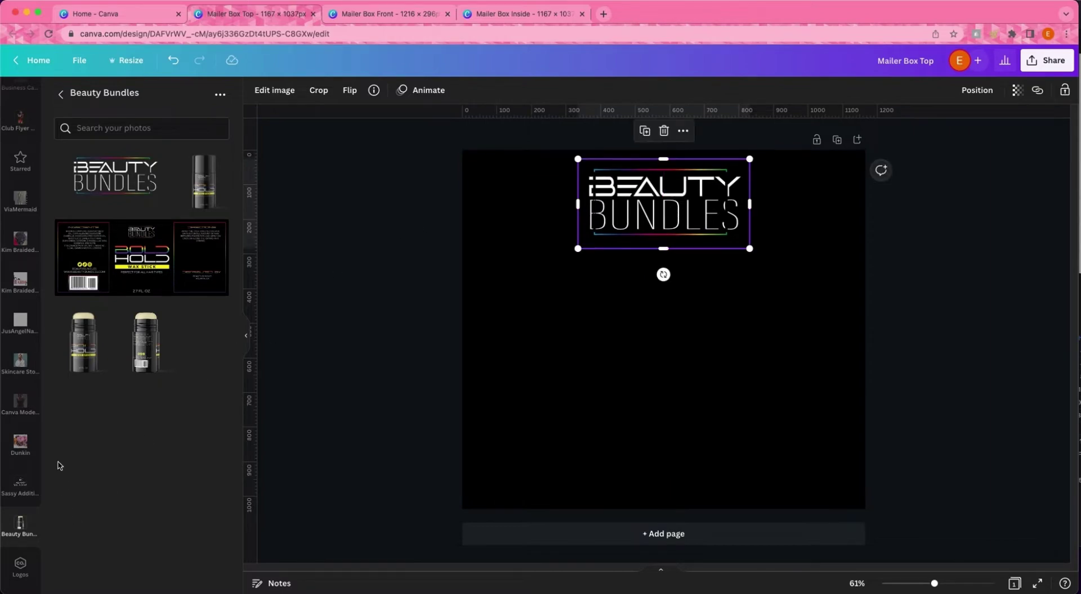
scroll(43, 464, down, 2)
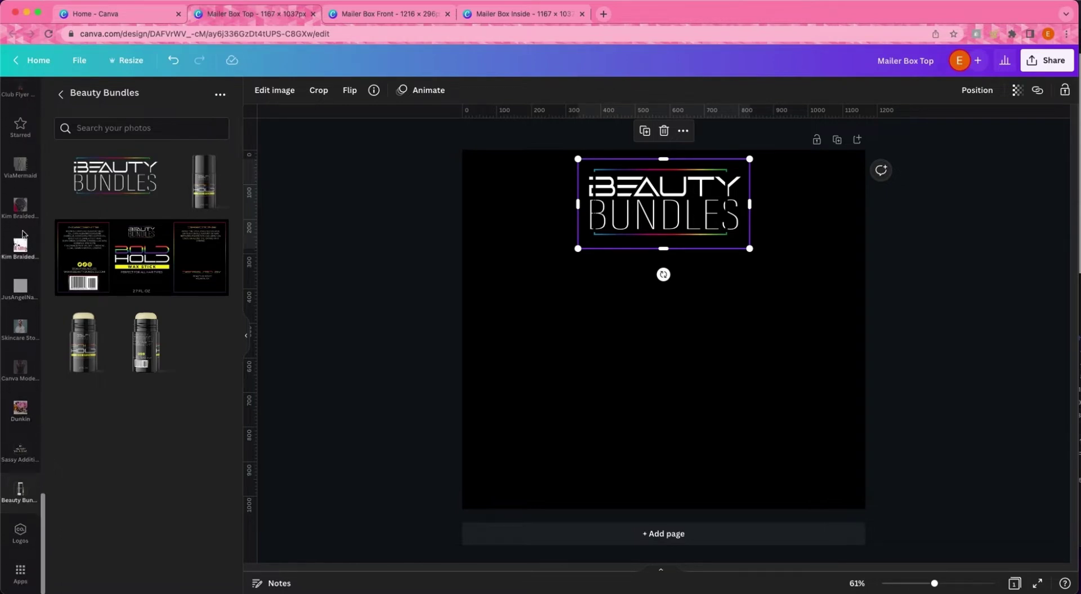
scroll(20, 235, up, 10)
scroll(21, 234, up, 2)
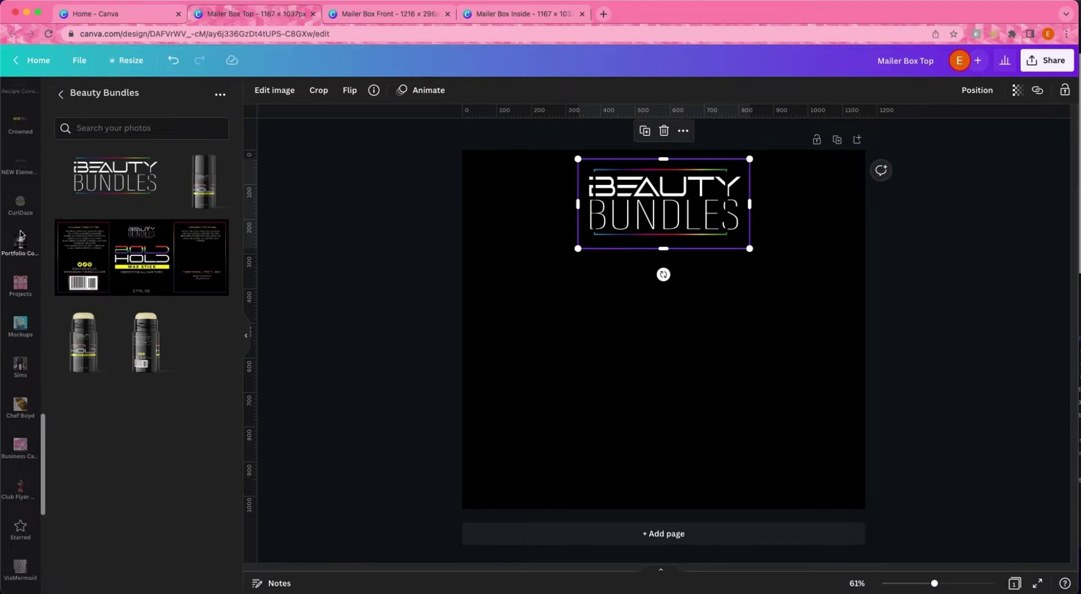
scroll(19, 479, down, 9)
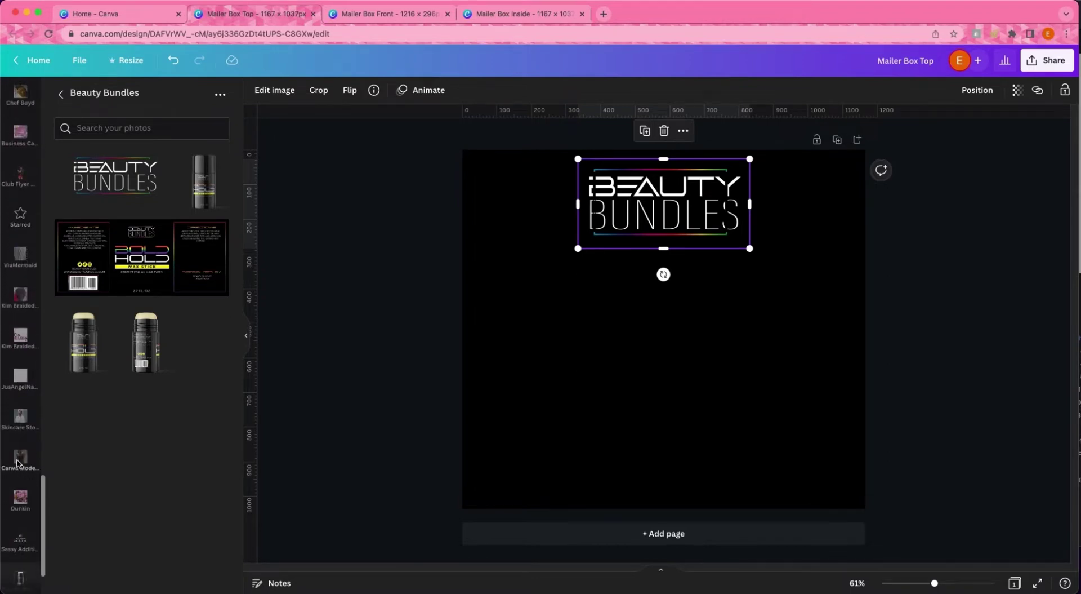
scroll(13, 453, down, 2)
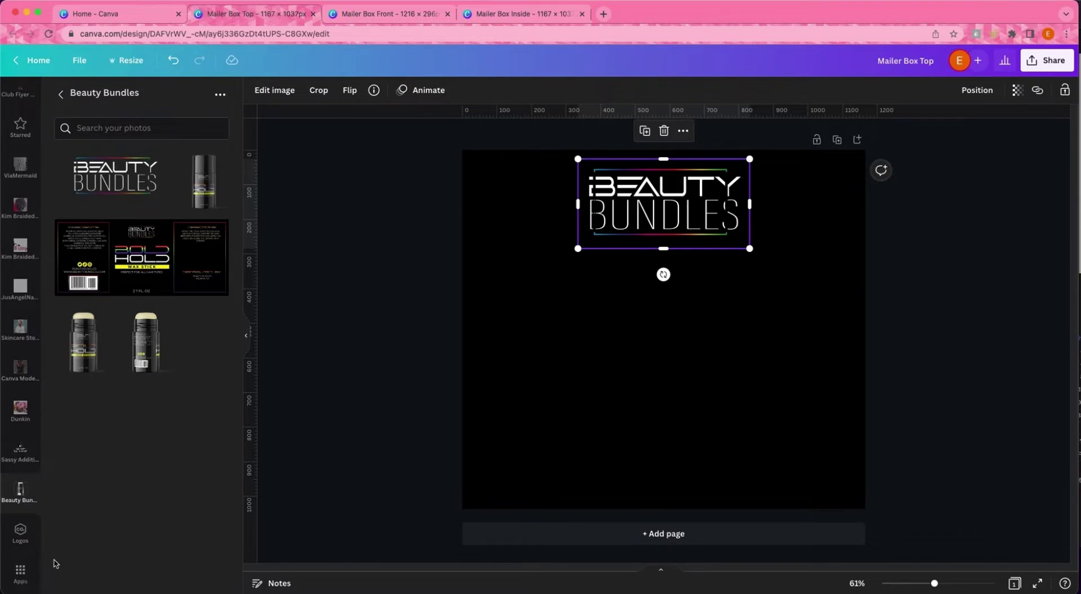
scroll(6, 304, up, 5)
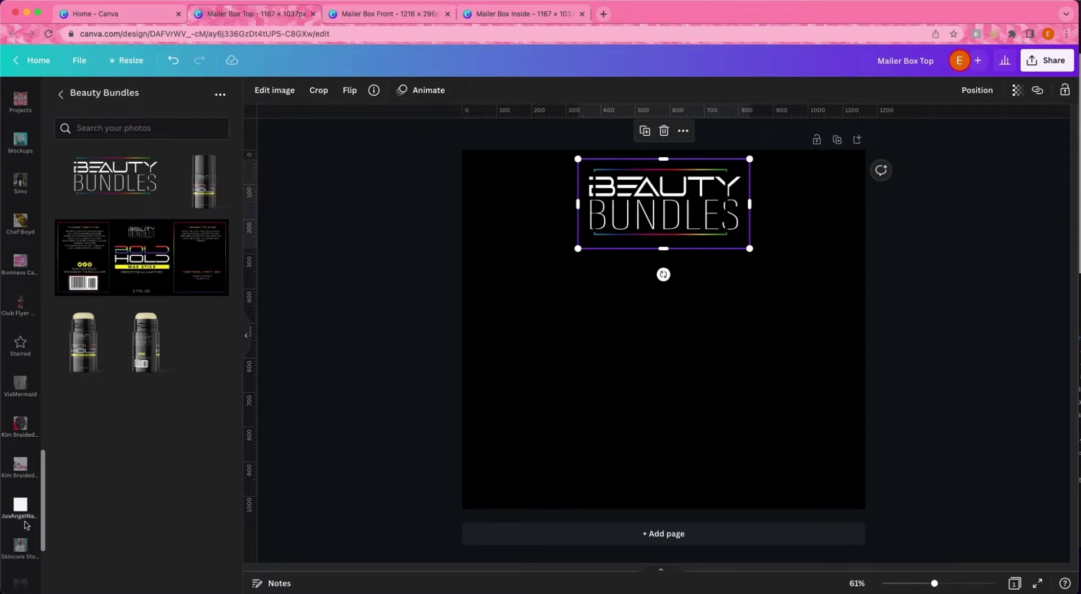
scroll(25, 524, down, 1)
scroll(24, 523, down, 5)
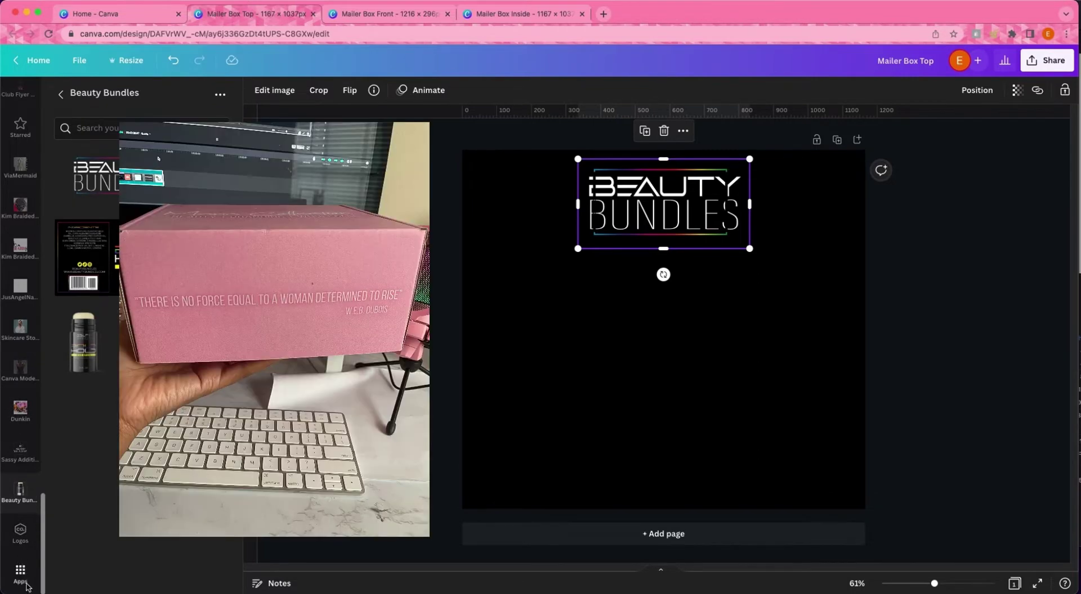
Open the Models folder of uploaded photos.
scroll(22, 338, up, 3)
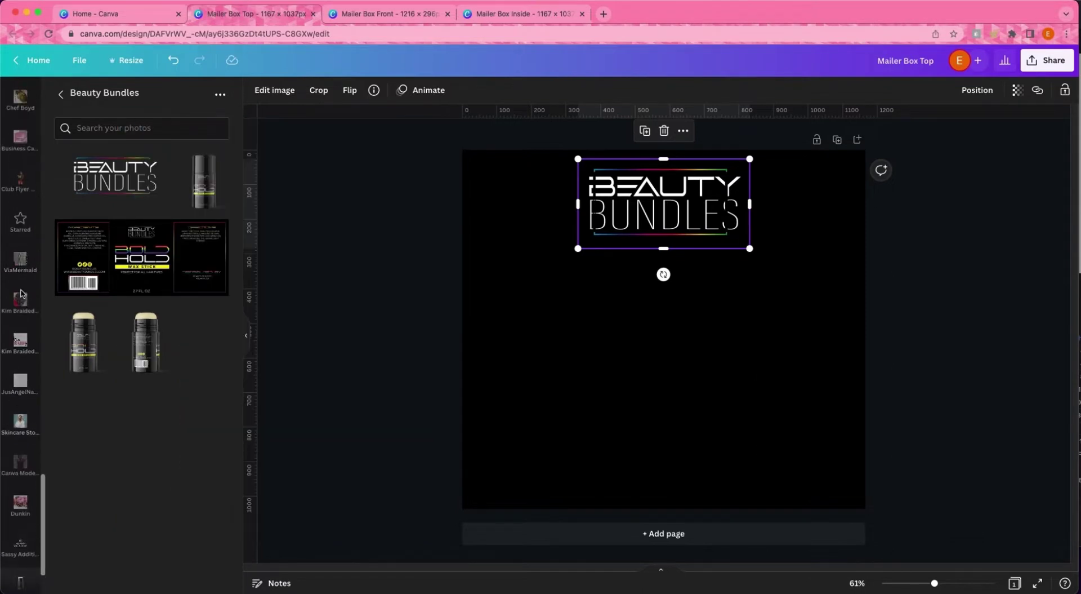
scroll(20, 338, up, 5)
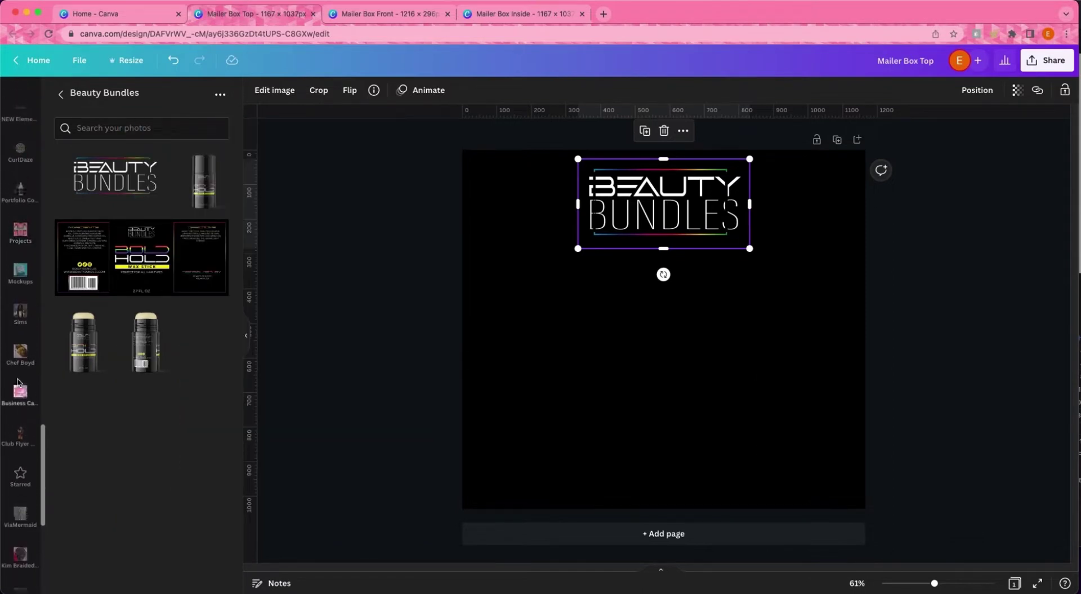
scroll(20, 234, up, 4)
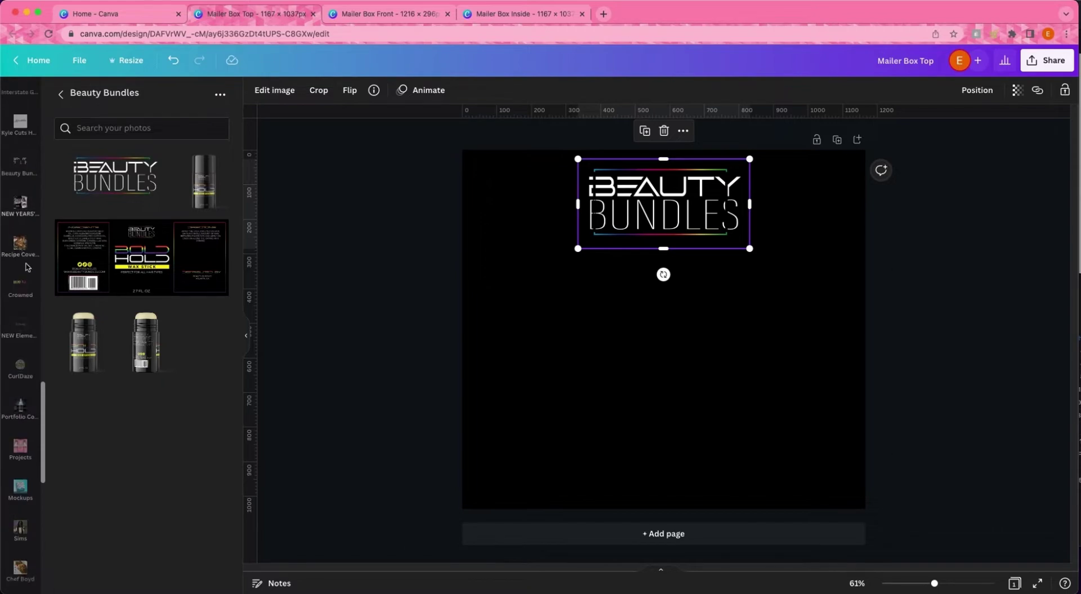
scroll(25, 390, up, 5)
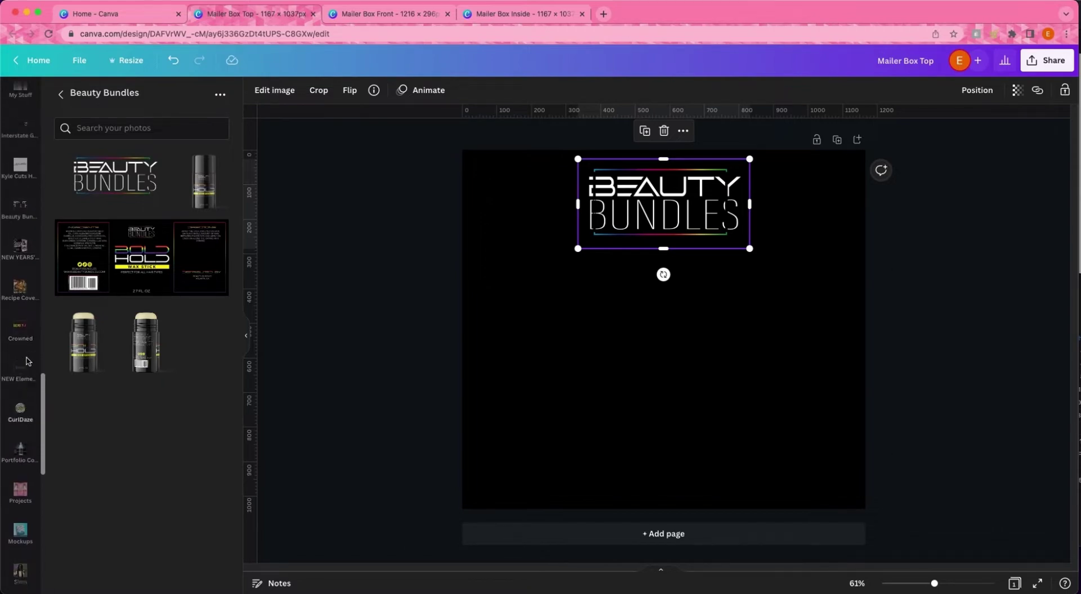
scroll(30, 287, up, 5)
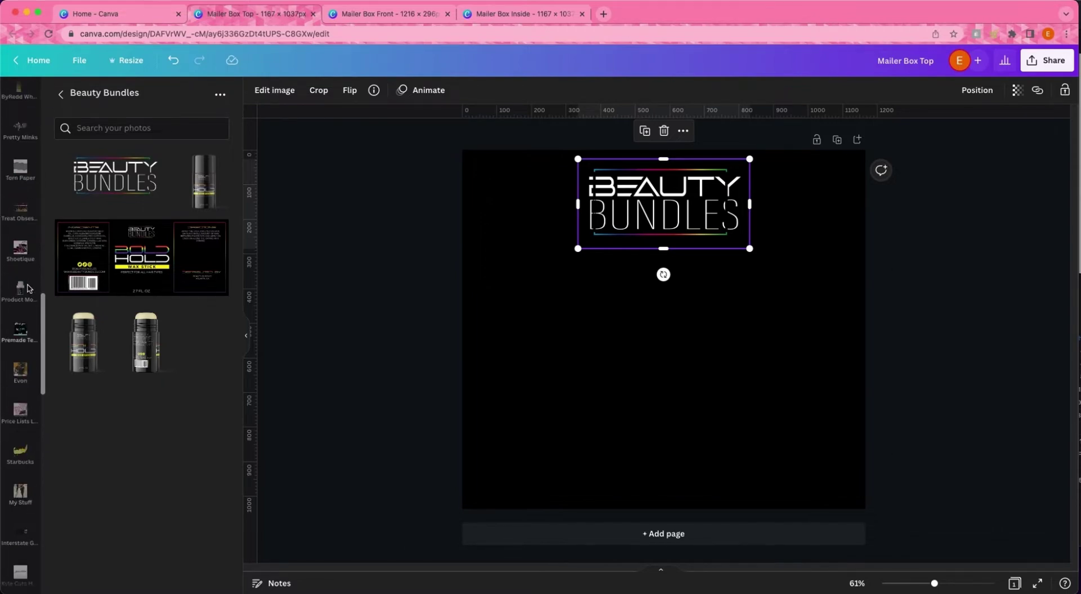
click(19, 376)
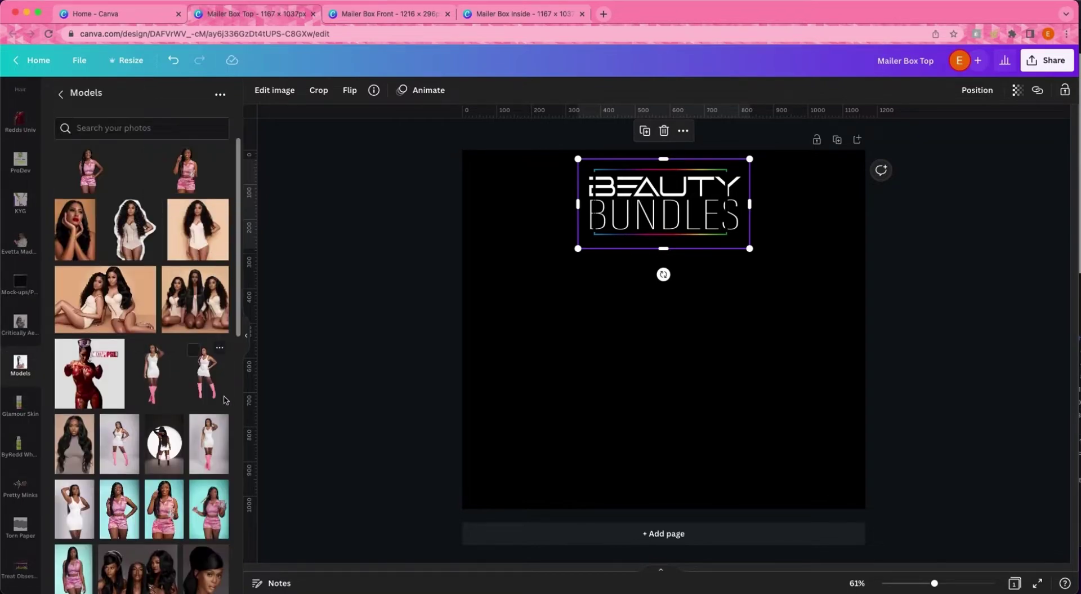
Add the photo of three kneeling models on a tan backdrop from the Models folder and place it centered below the logo.
scroll(225, 400, down, 3)
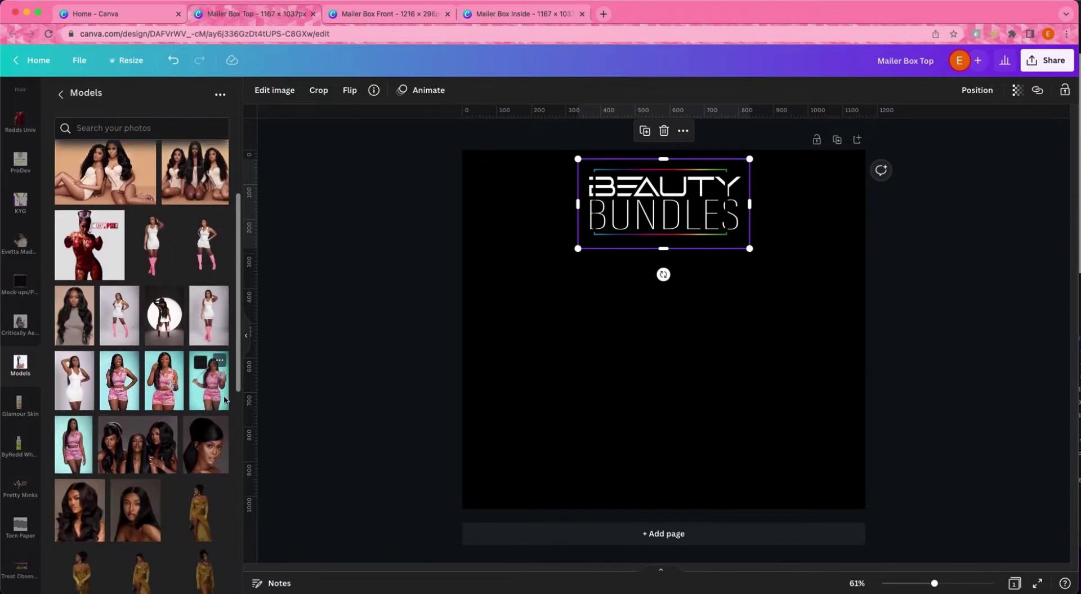
scroll(140, 474, down, 3)
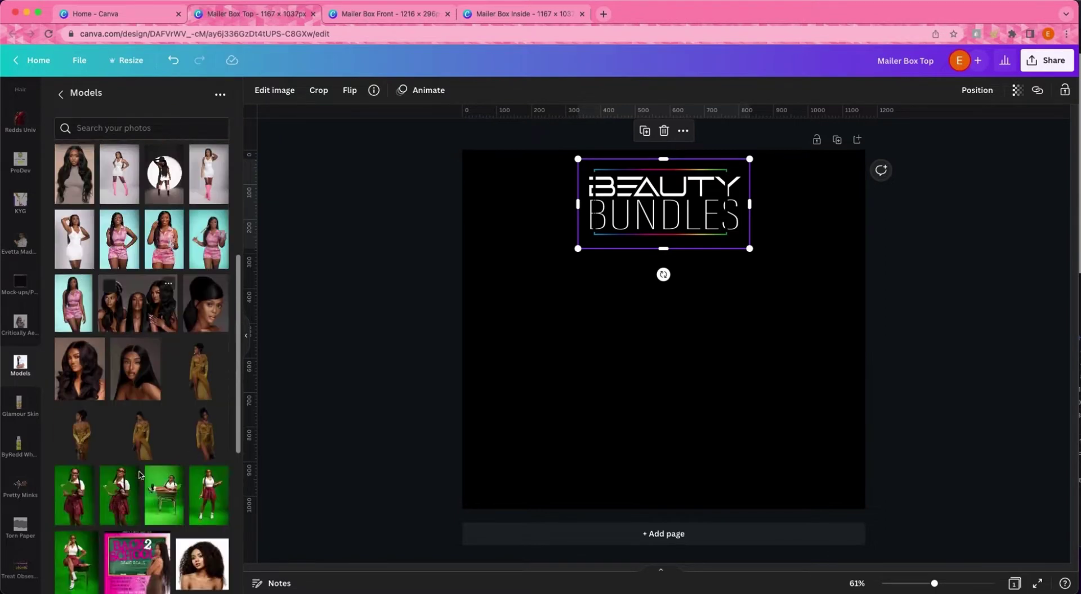
scroll(140, 473, down, 7)
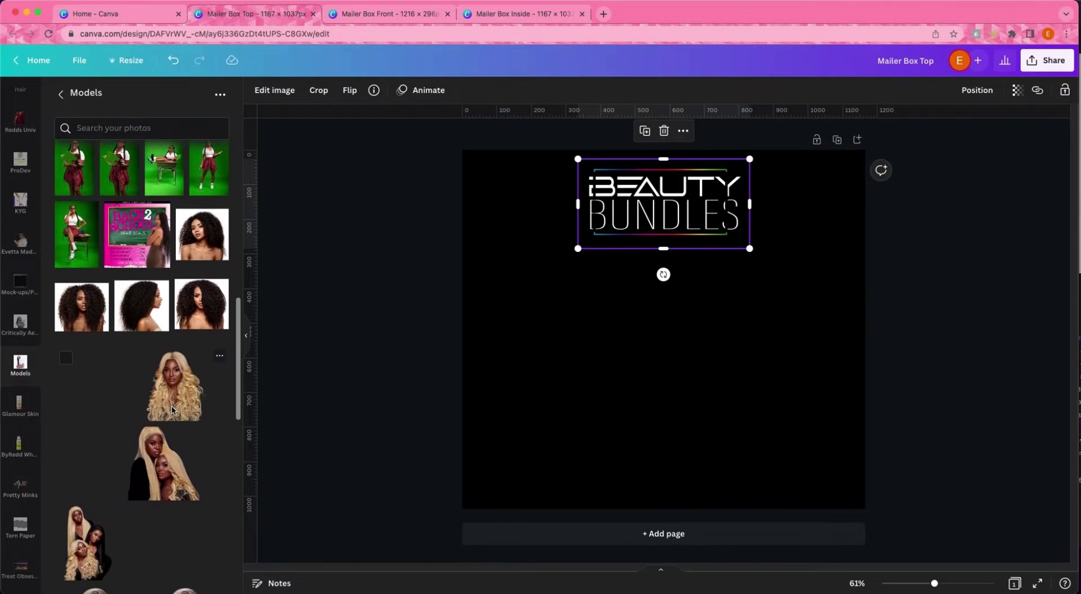
scroll(173, 410, down, 3)
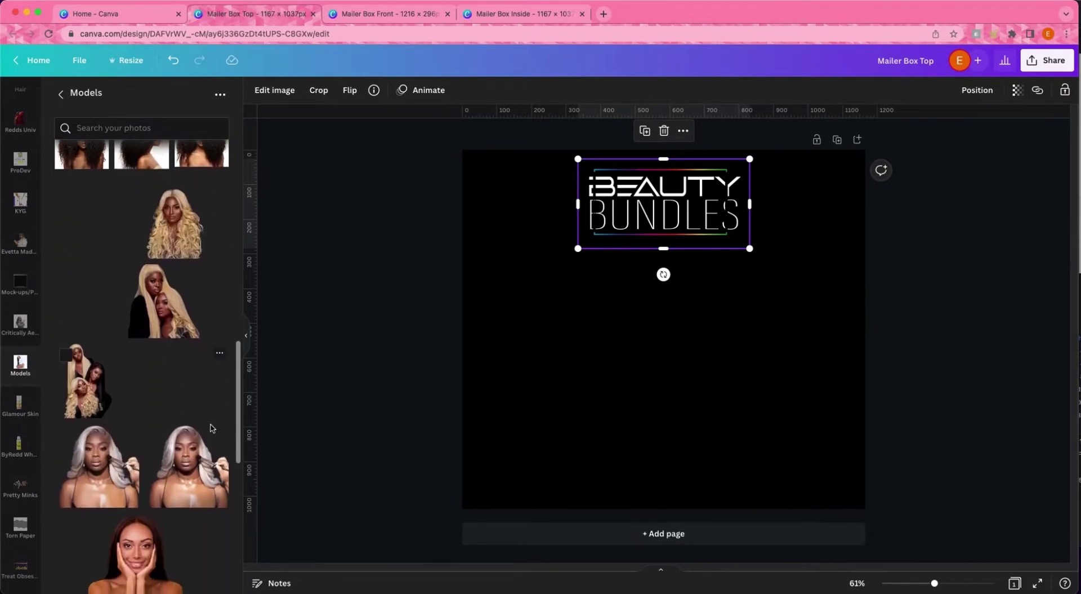
scroll(212, 428, down, 1)
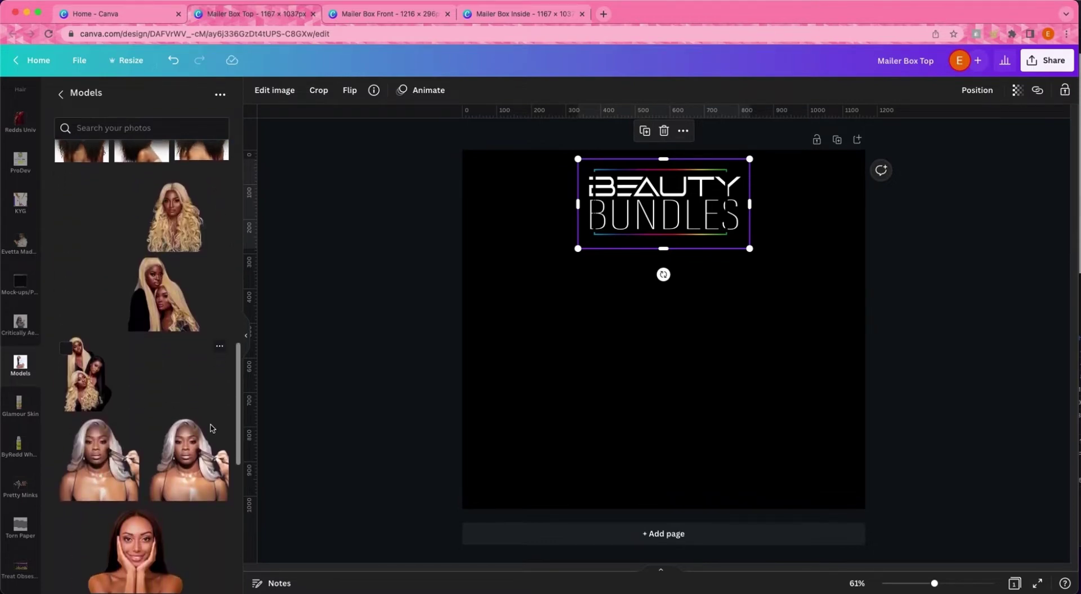
scroll(211, 428, up, 3)
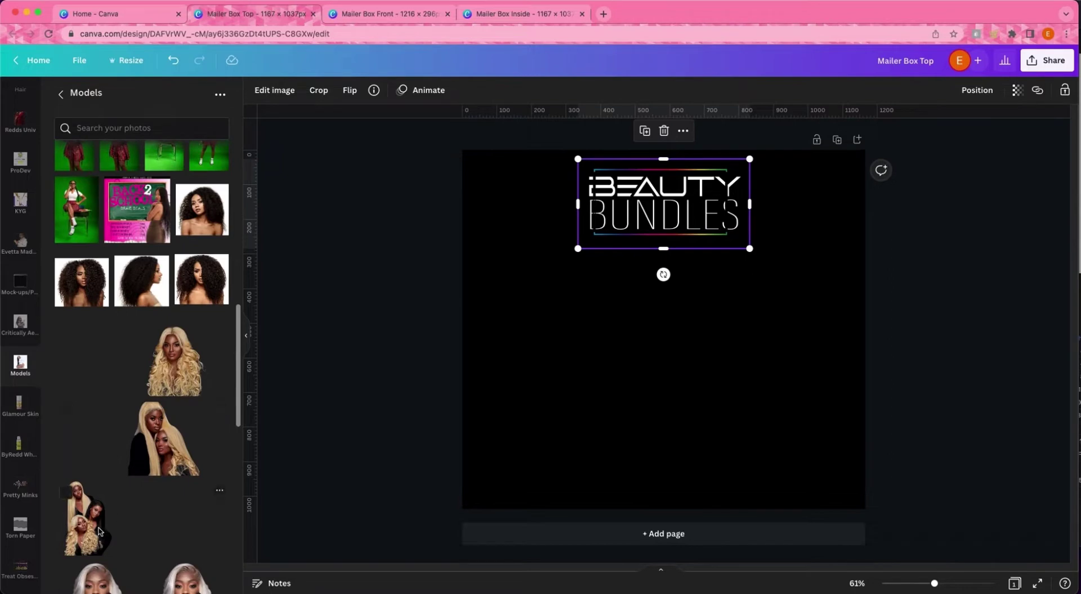
scroll(179, 389, up, 5)
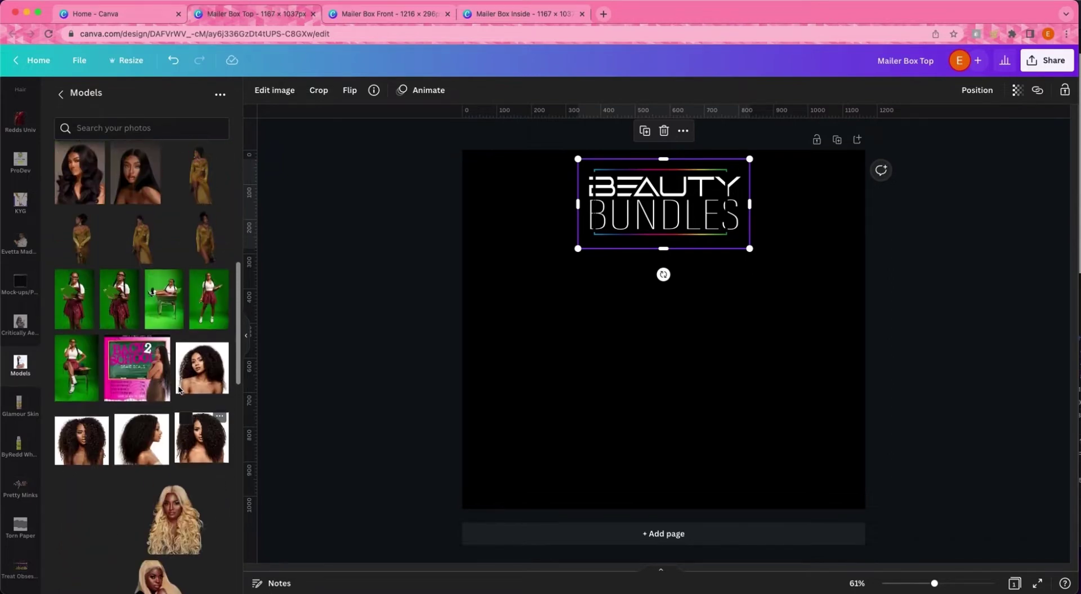
scroll(186, 355, up, 7)
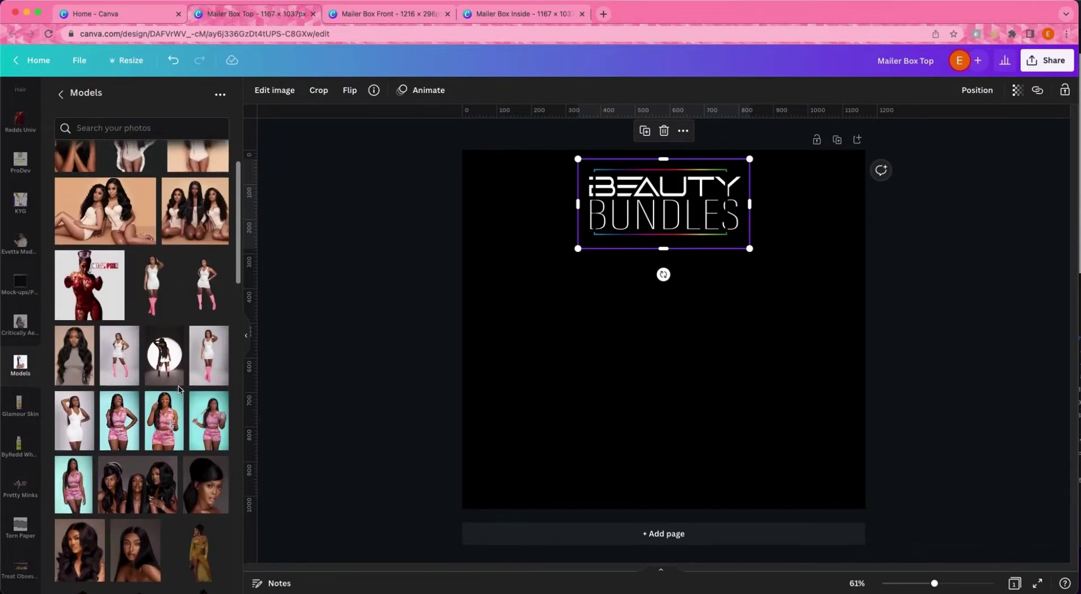
click(220, 259)
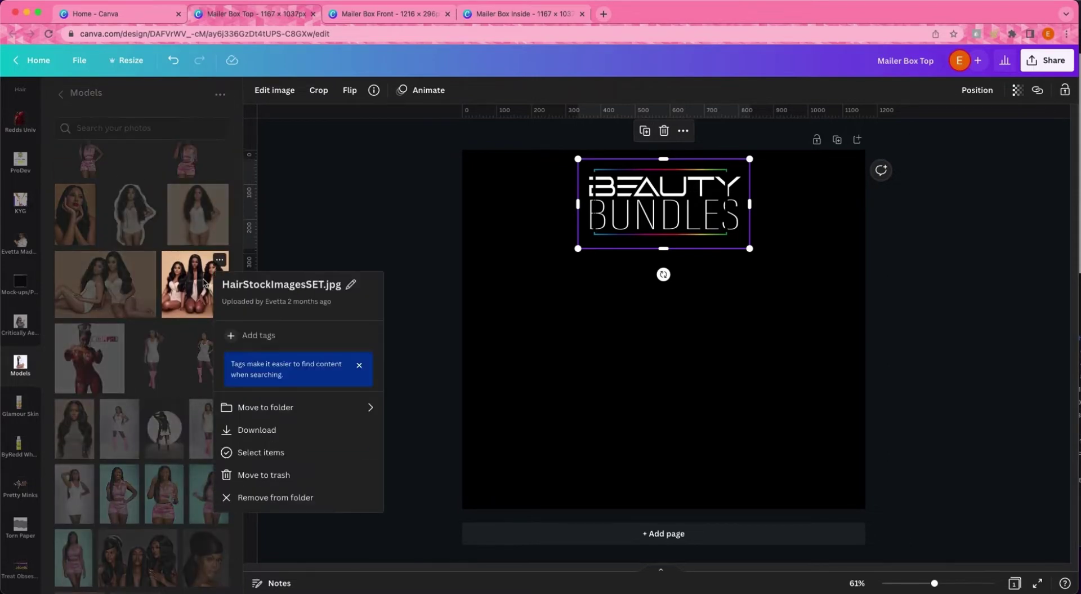
click(220, 259)
click(220, 288)
drag(610, 337, 609, 365)
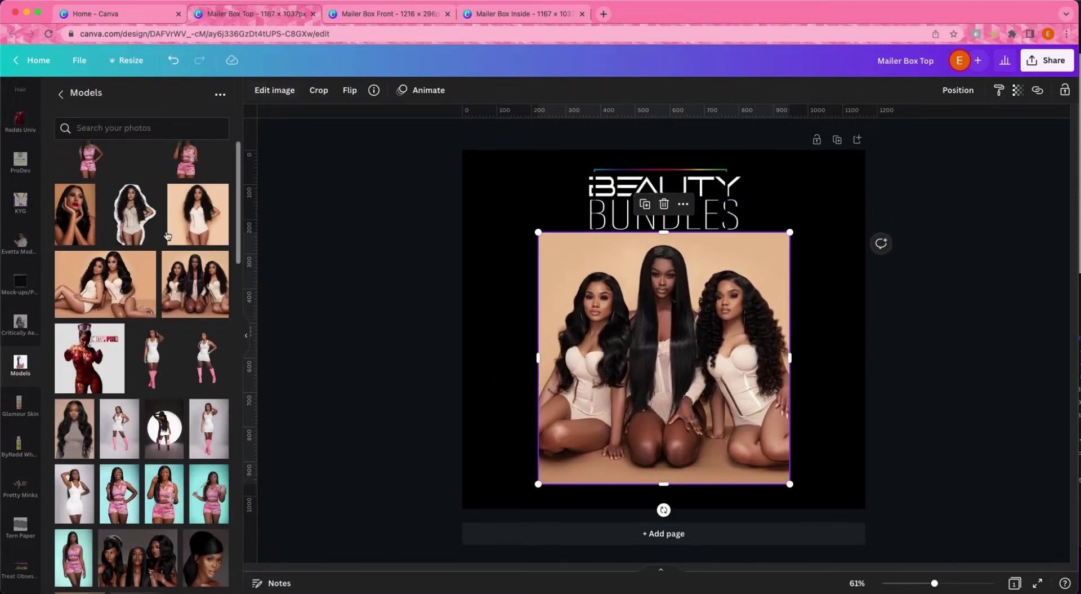
Remove the background from the three-model photo, enlarge it to span the full page width, and apply the cutout.
click(274, 92)
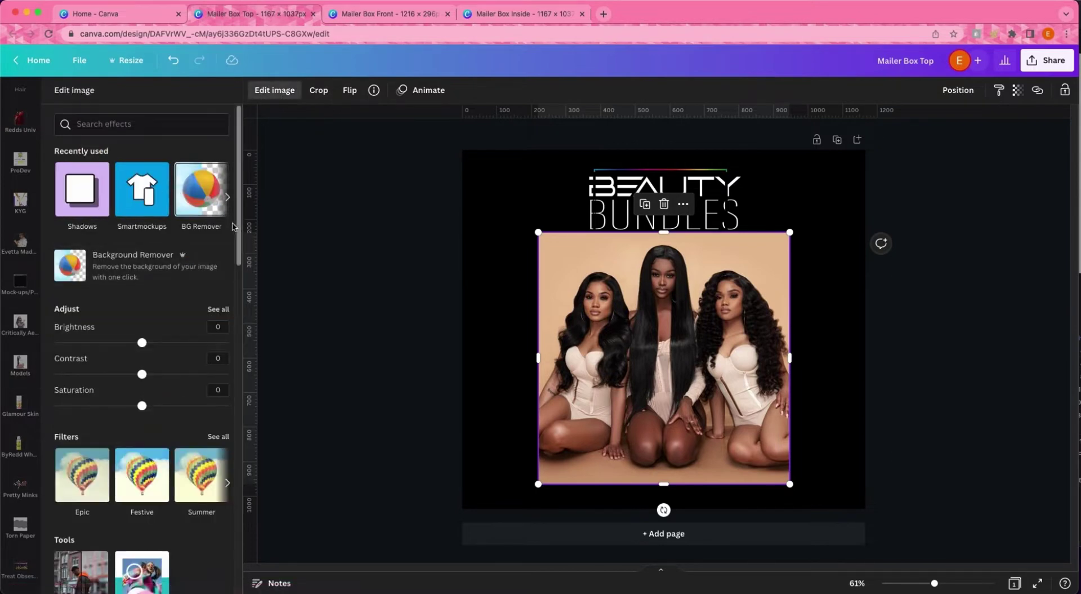
click(201, 189)
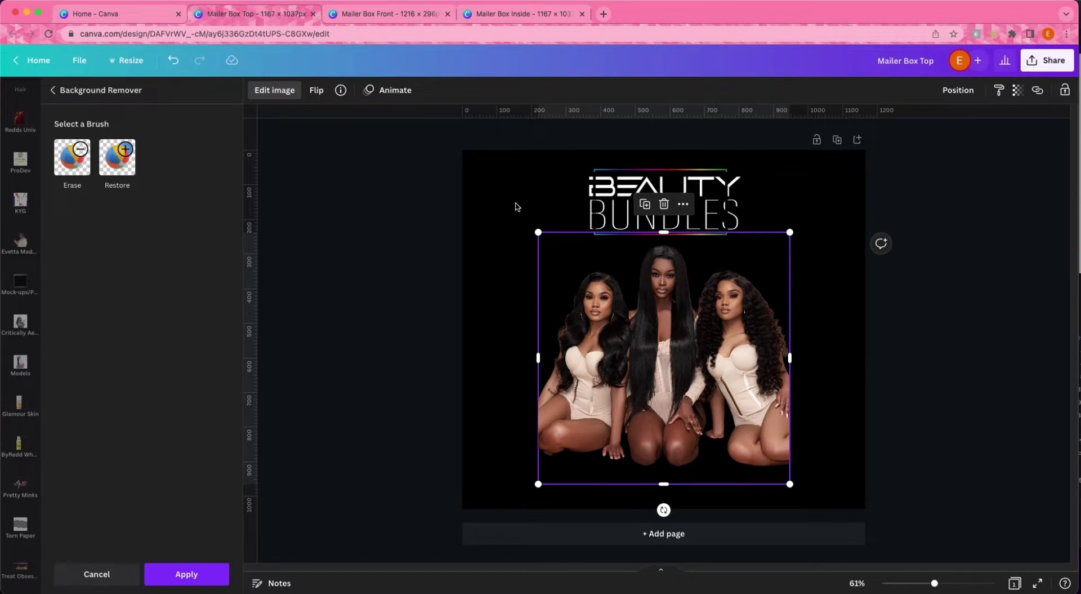
drag(652, 338, 632, 330)
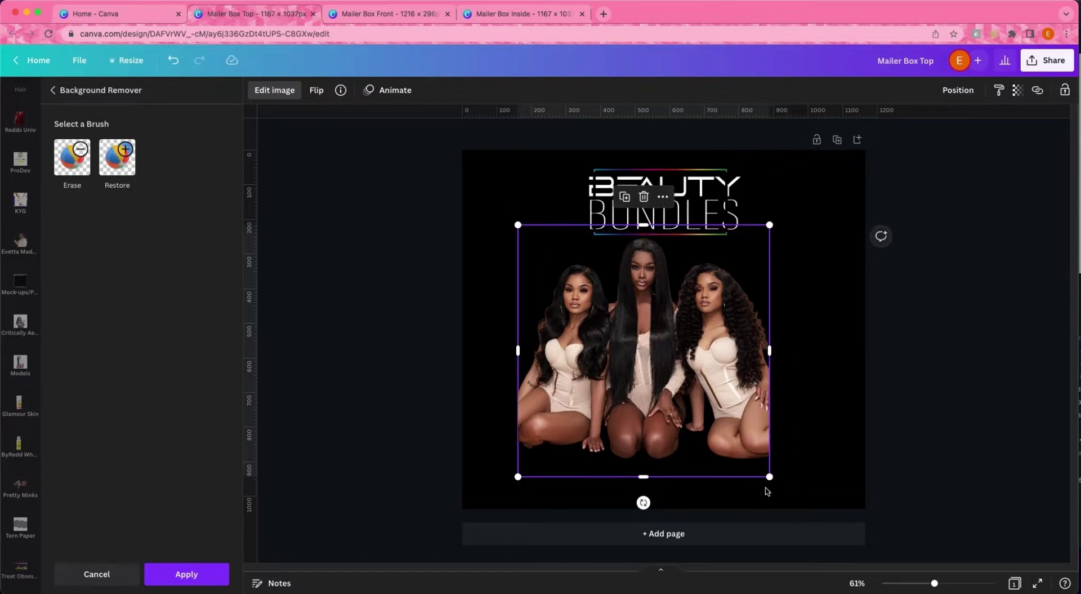
drag(774, 478, 898, 546)
drag(518, 224, 438, 194)
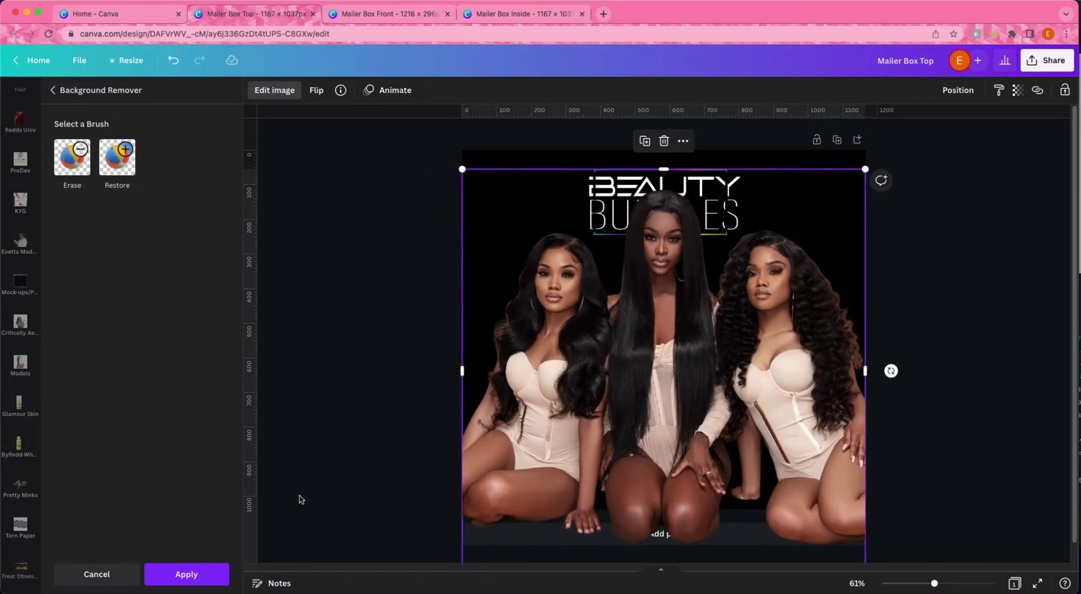
click(218, 580)
click(432, 246)
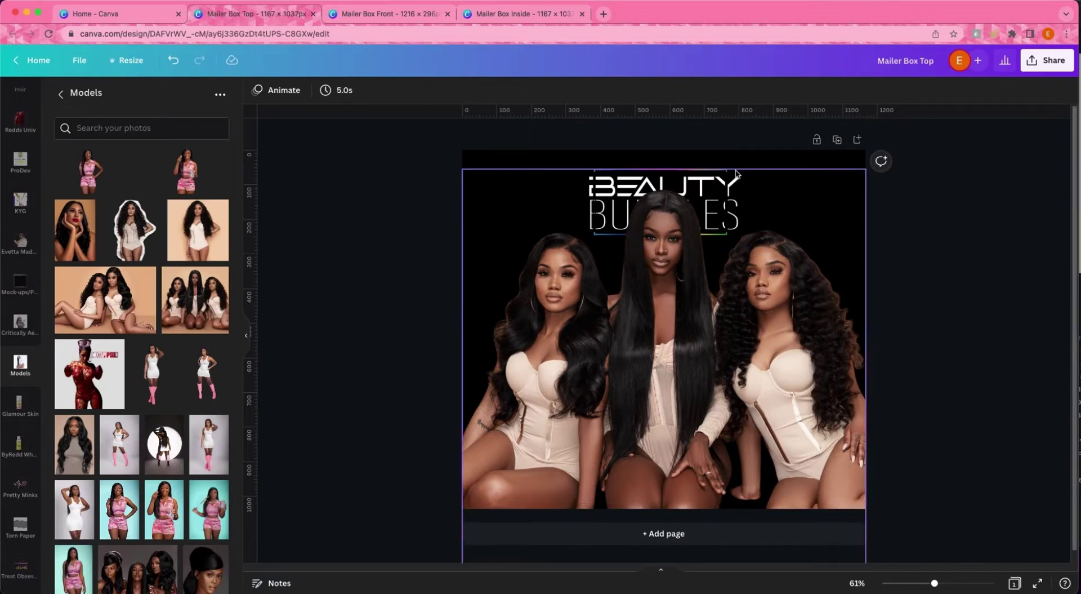
Move the logo up until its frame meets the page's upper edge and lower the models cutout beneath it.
drag(719, 171, 716, 158)
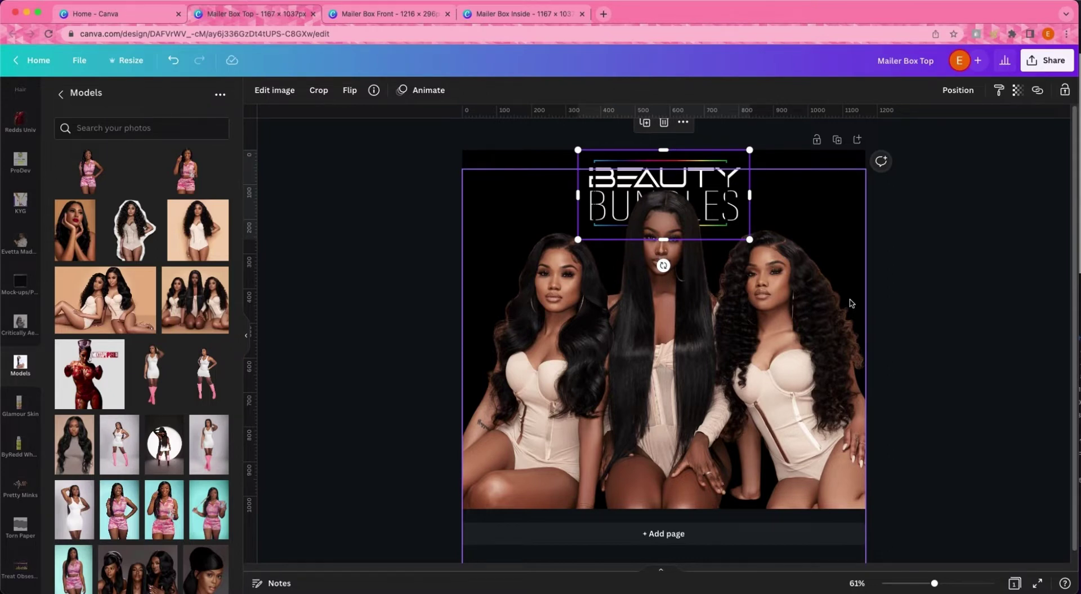
click(969, 243)
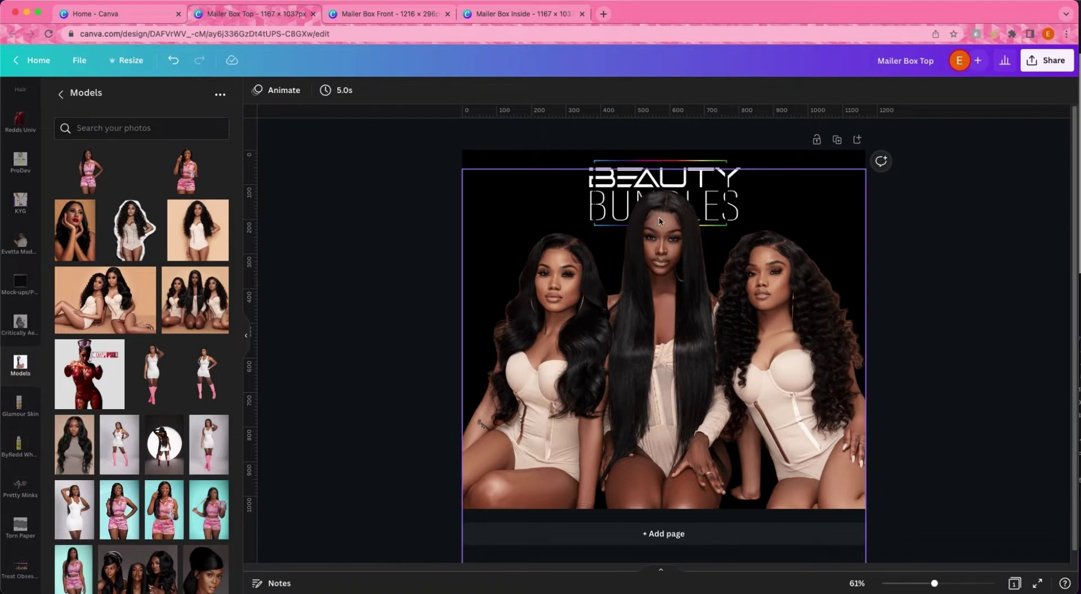
drag(659, 216, 661, 248)
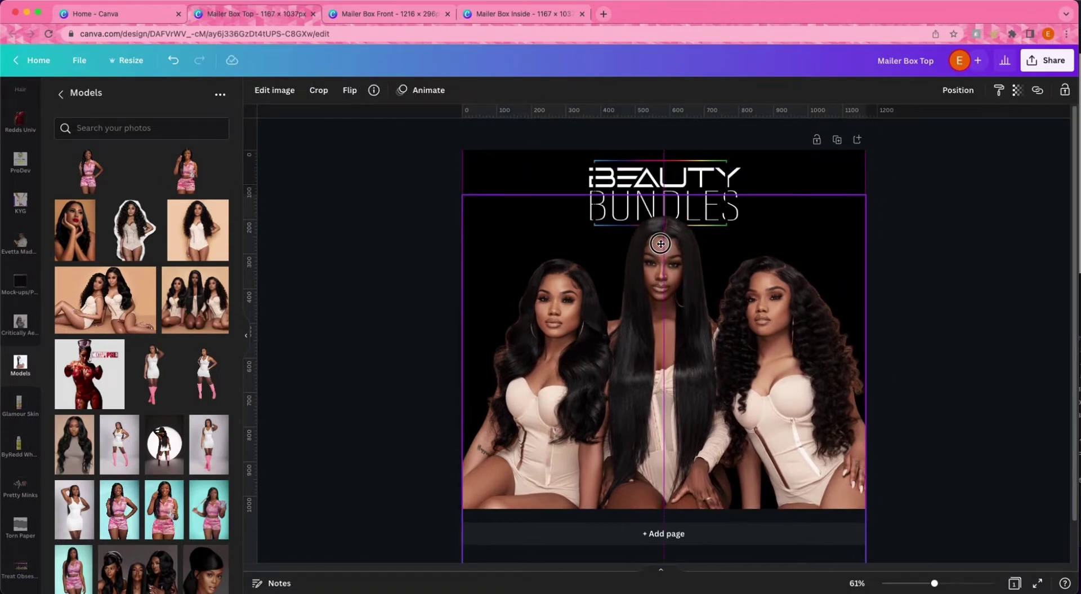
drag(660, 241, 660, 232)
click(410, 306)
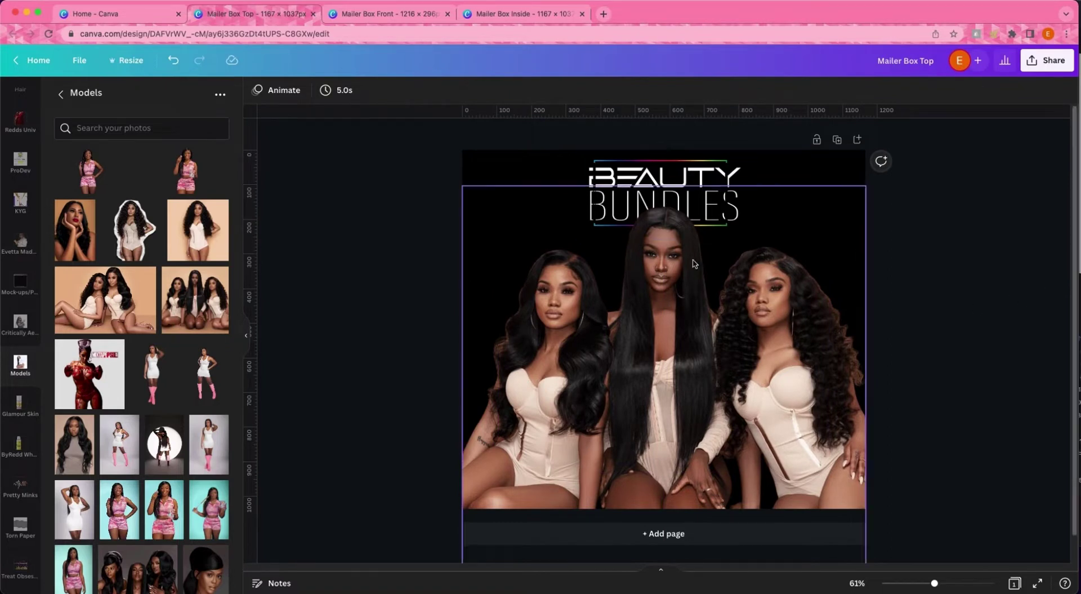
Shrink the models cutout to about 970 px wide and center it below the logo, running off the page's lower edge.
drag(669, 248, 671, 211)
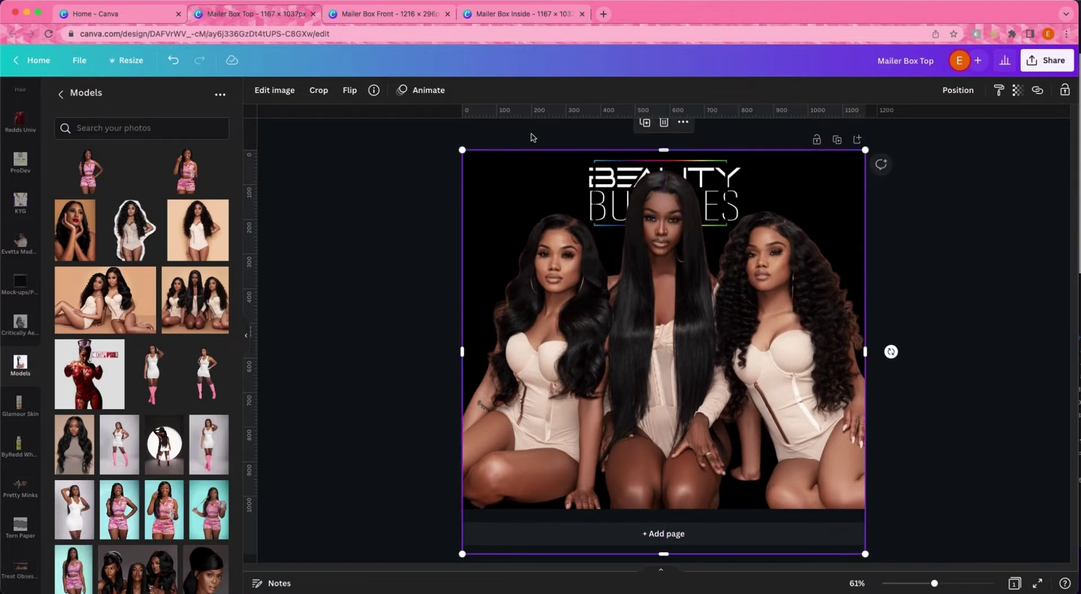
drag(462, 151, 529, 221)
drag(693, 316, 656, 322)
click(414, 300)
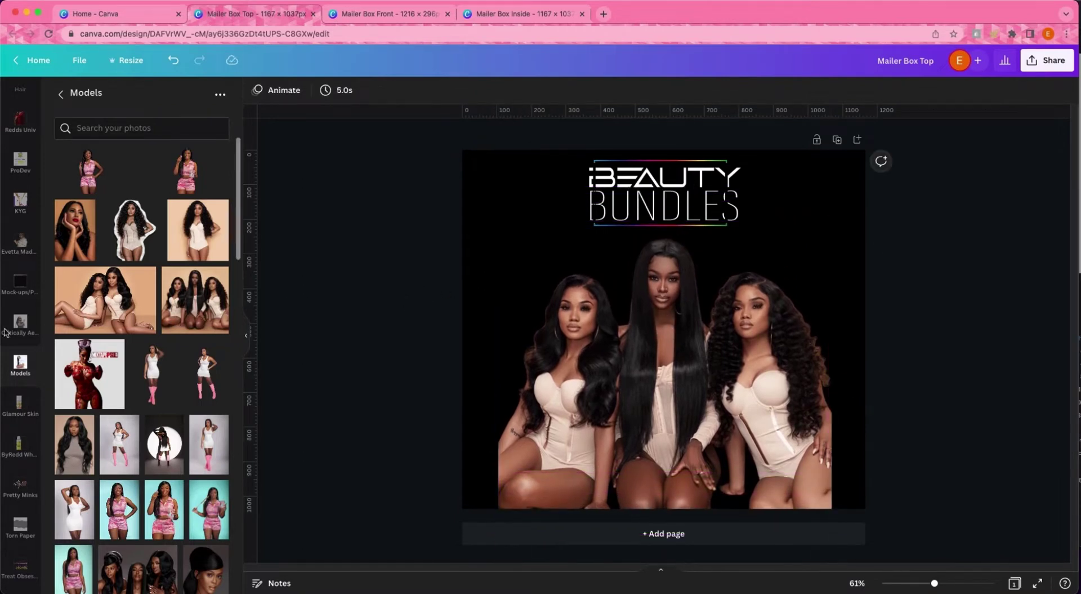
Add the turquoise fading gradient graphic from the Starred folder to the page.
scroll(23, 360, down, 10)
scroll(23, 366, down, 4)
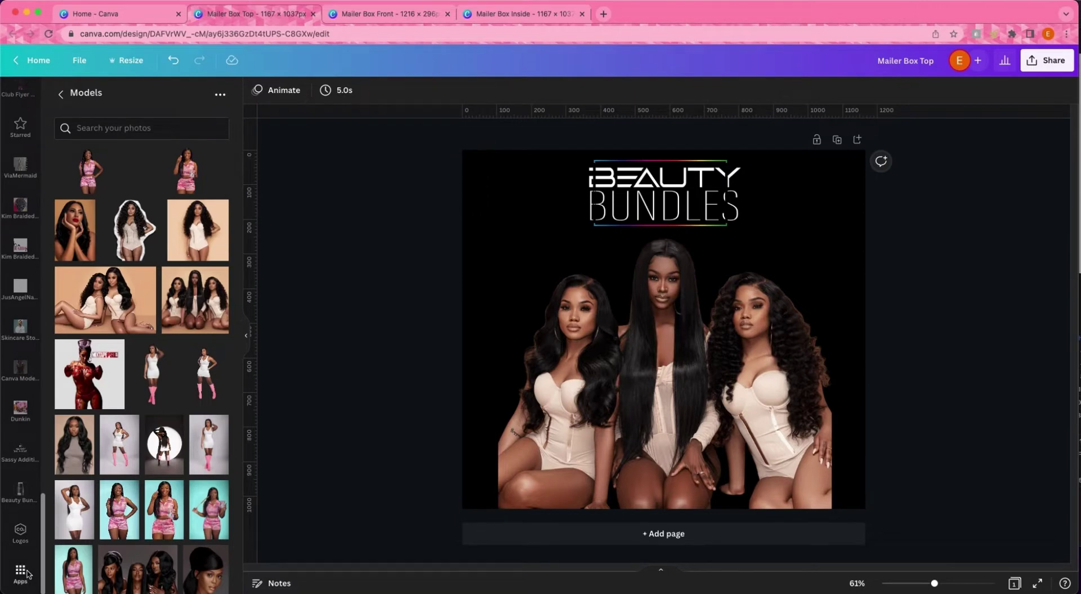
scroll(23, 394, up, 14)
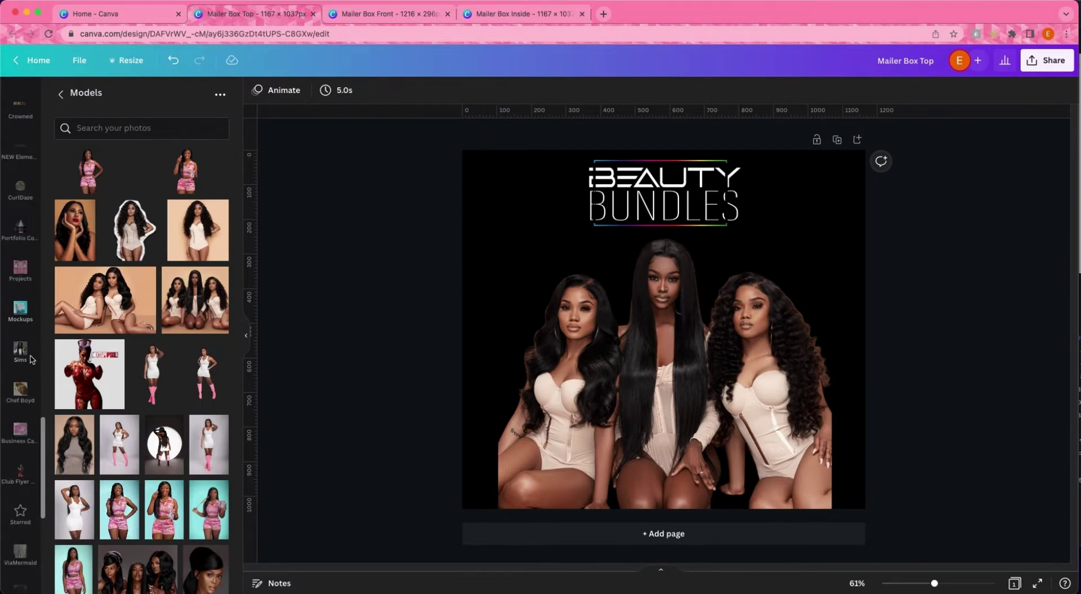
click(20, 511)
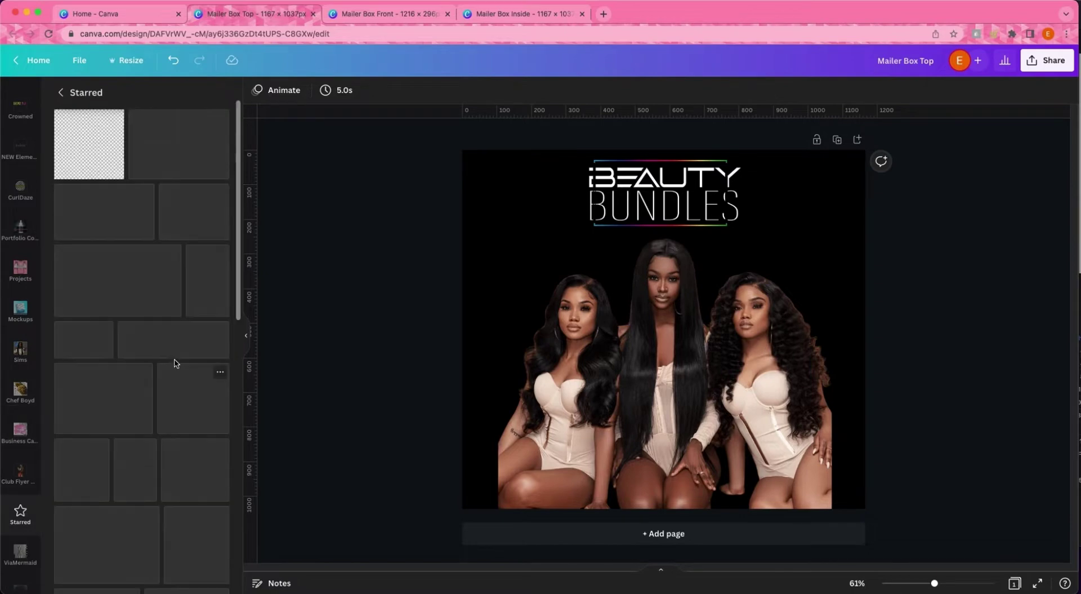
scroll(171, 371, down, 2)
scroll(171, 380, down, 10)
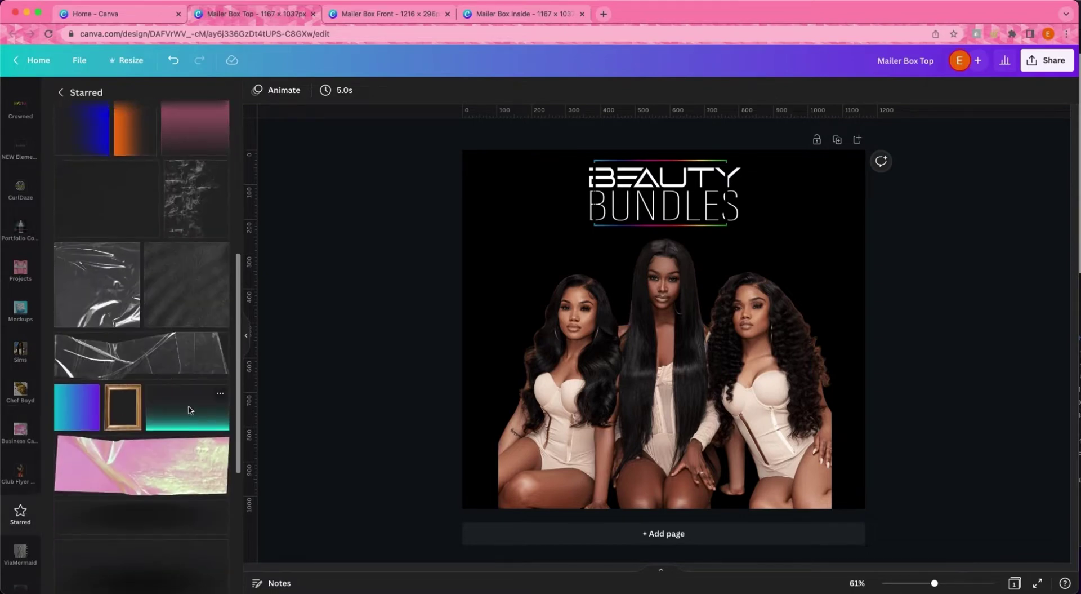
click(189, 145)
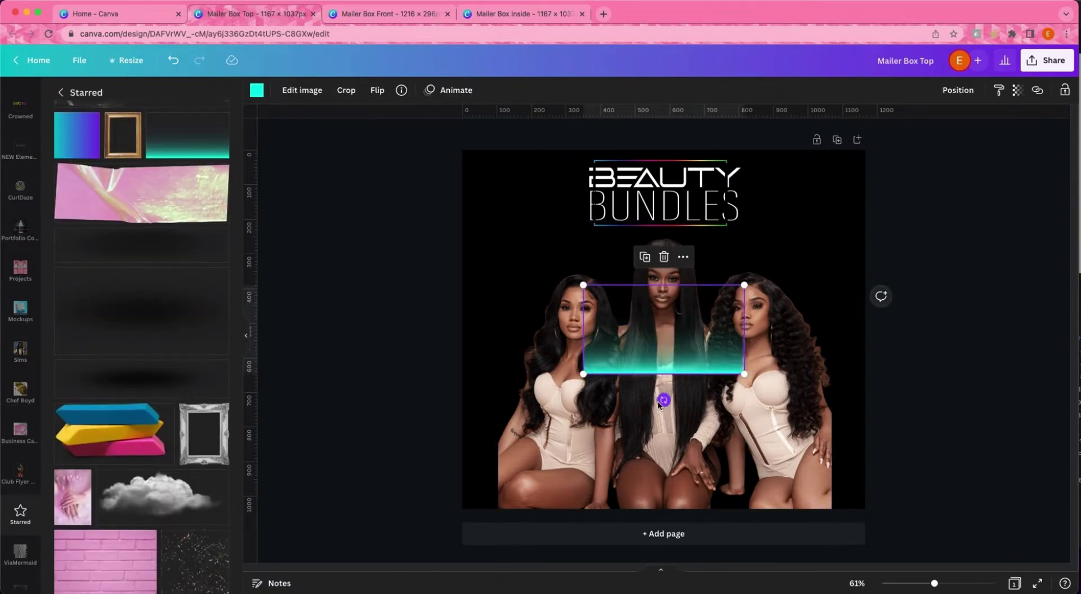
Rotate the turquoise gradient 90° and enlarge it to about 800 px tall along the left edge of the models cutout.
drag(664, 402, 550, 328)
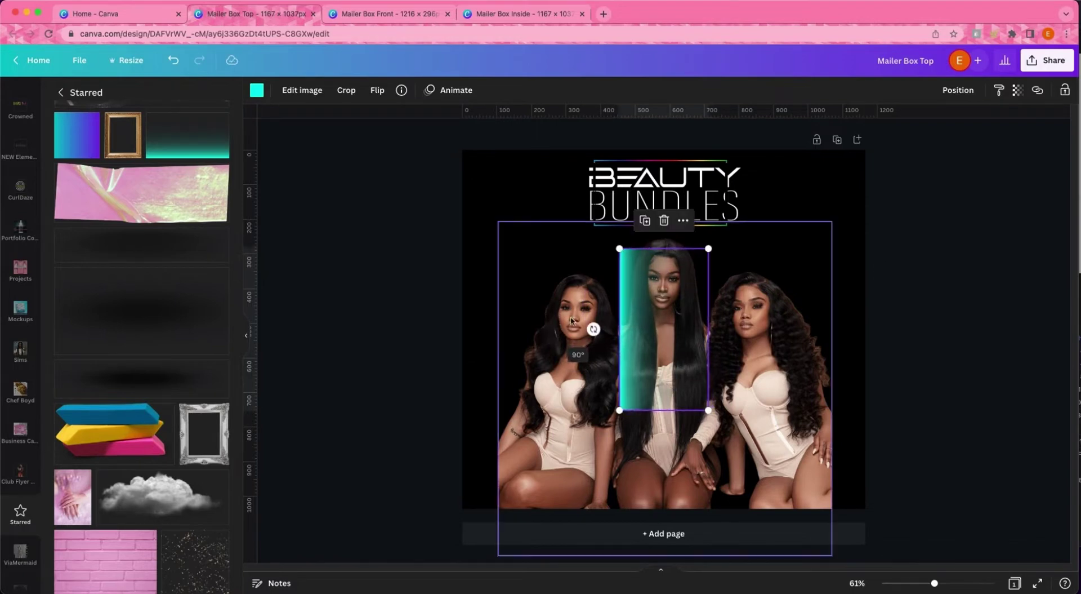
drag(615, 314, 493, 393)
drag(490, 345, 542, 353)
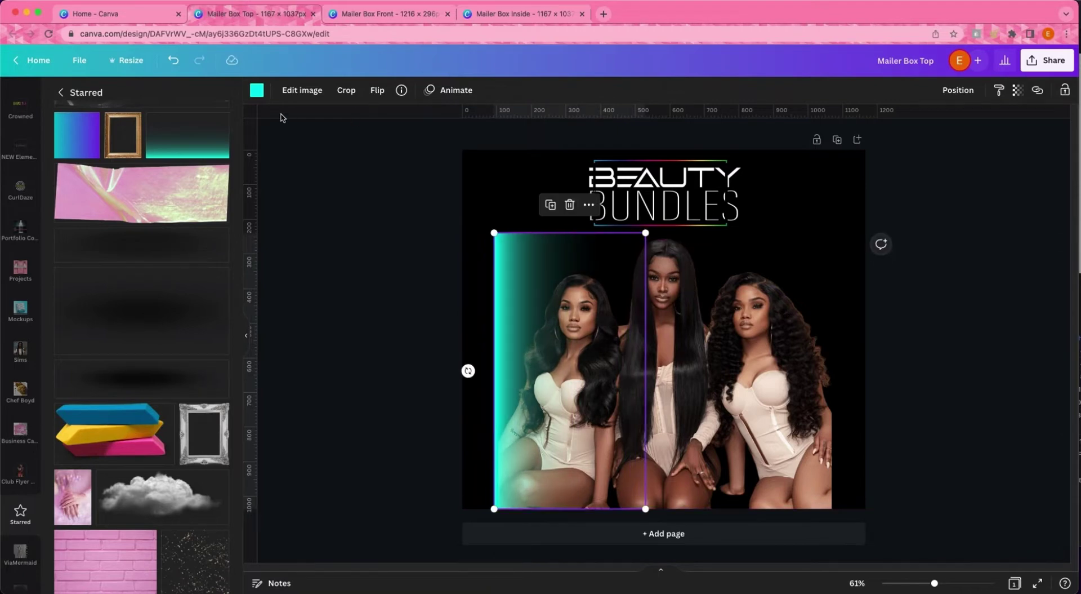
Recolor the turquoise gradient black and shift it slightly inward over the outer edge of the models cutout.
click(256, 91)
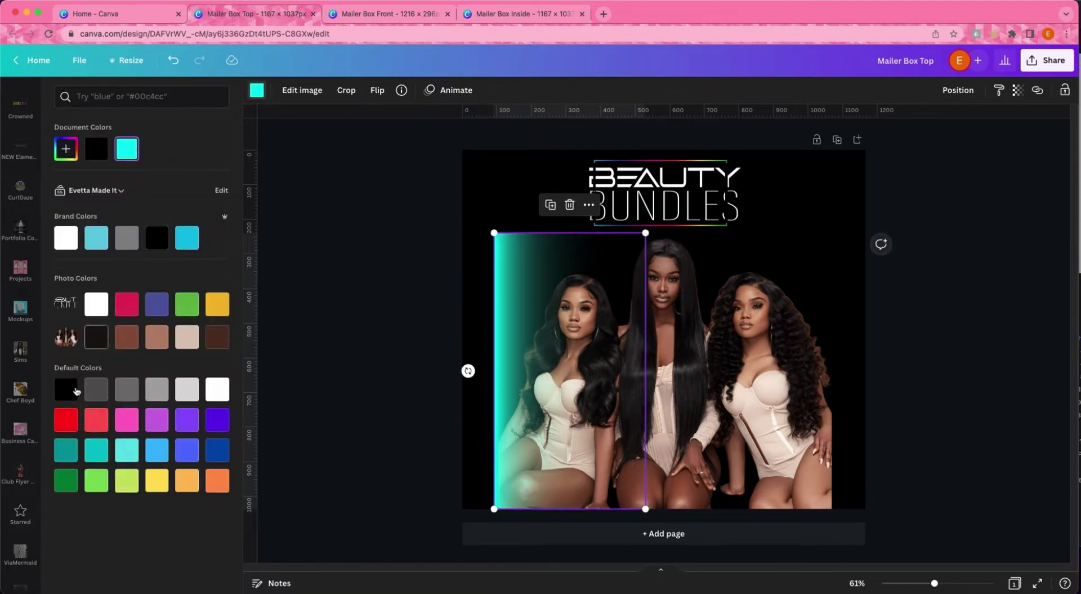
click(66, 389)
click(327, 243)
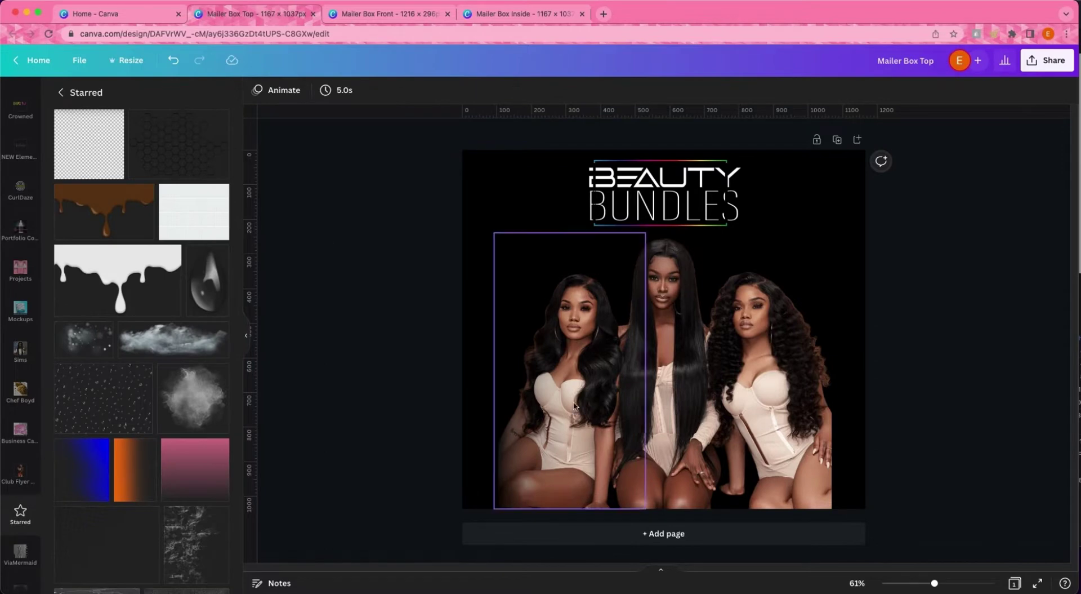
drag(504, 483, 509, 473)
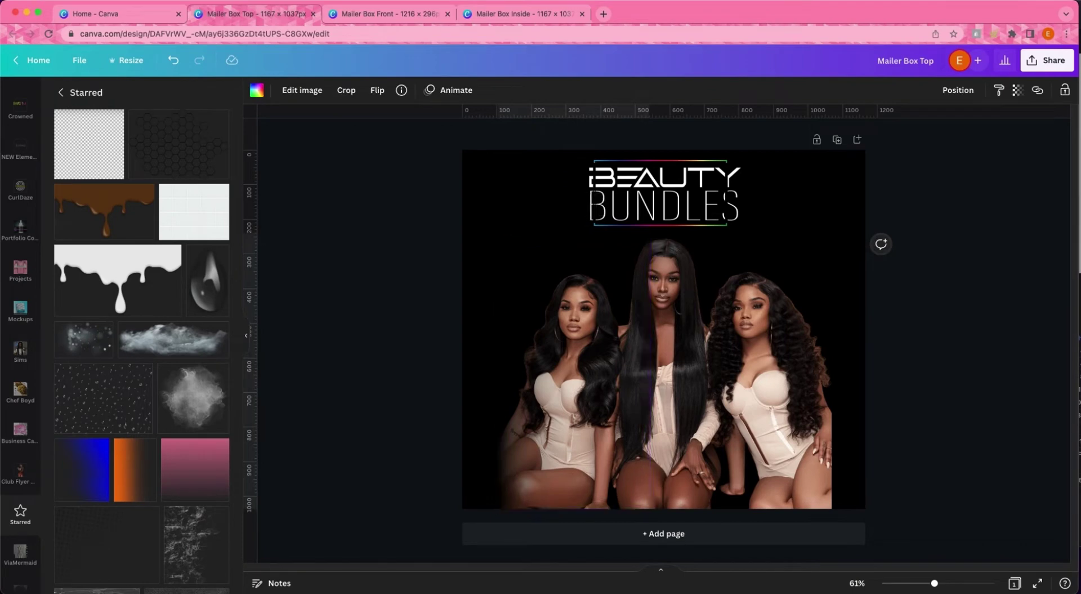
click(375, 403)
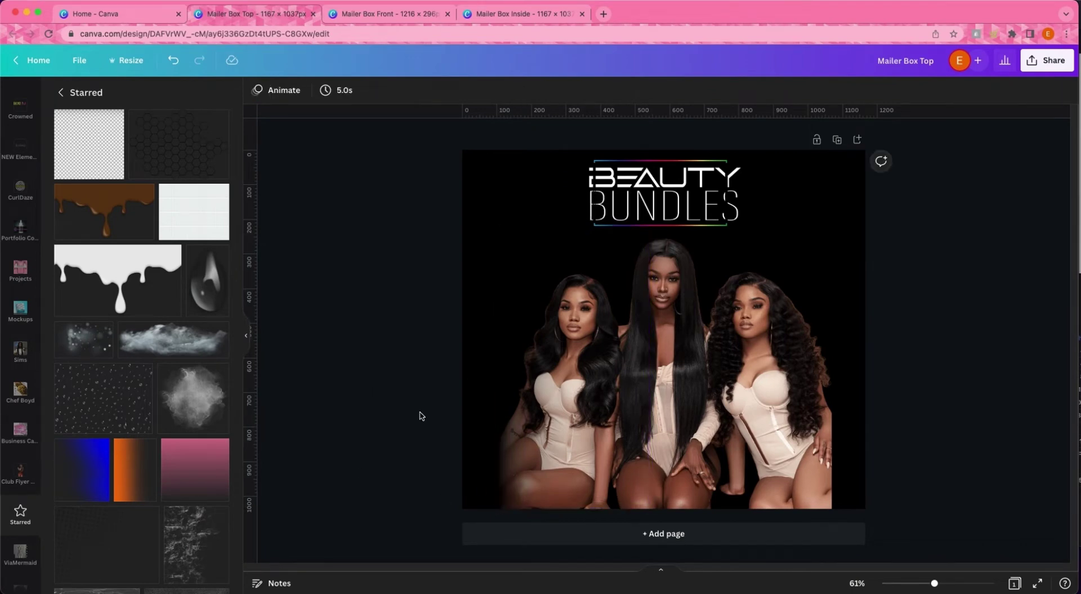
Check the title and details of the turquoise fading gradient graphic in the Starred folder.
scroll(164, 441, down, 10)
scroll(164, 441, up, 3)
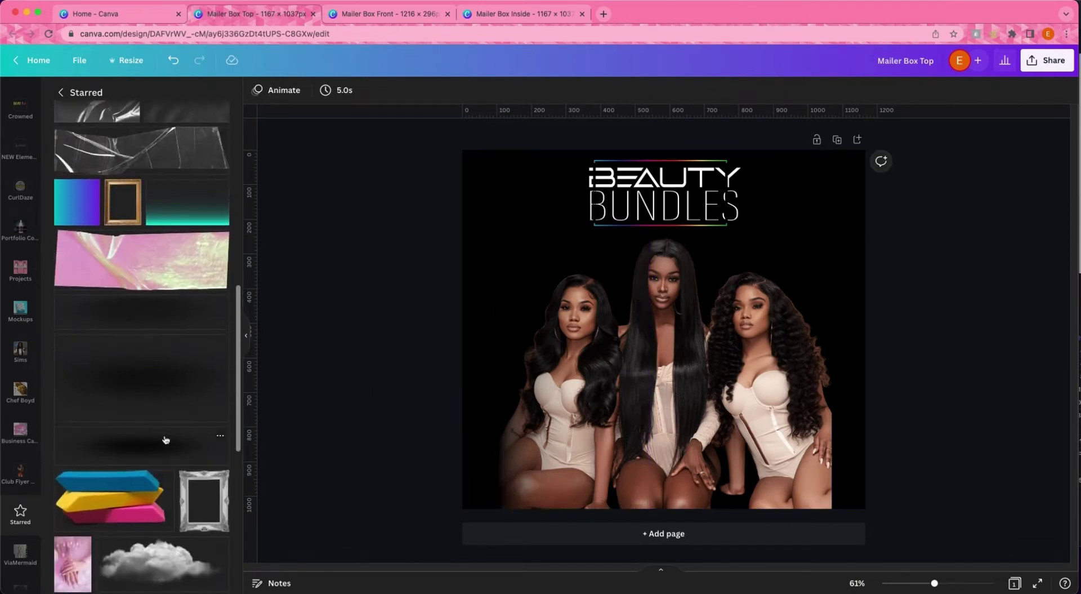
click(221, 191)
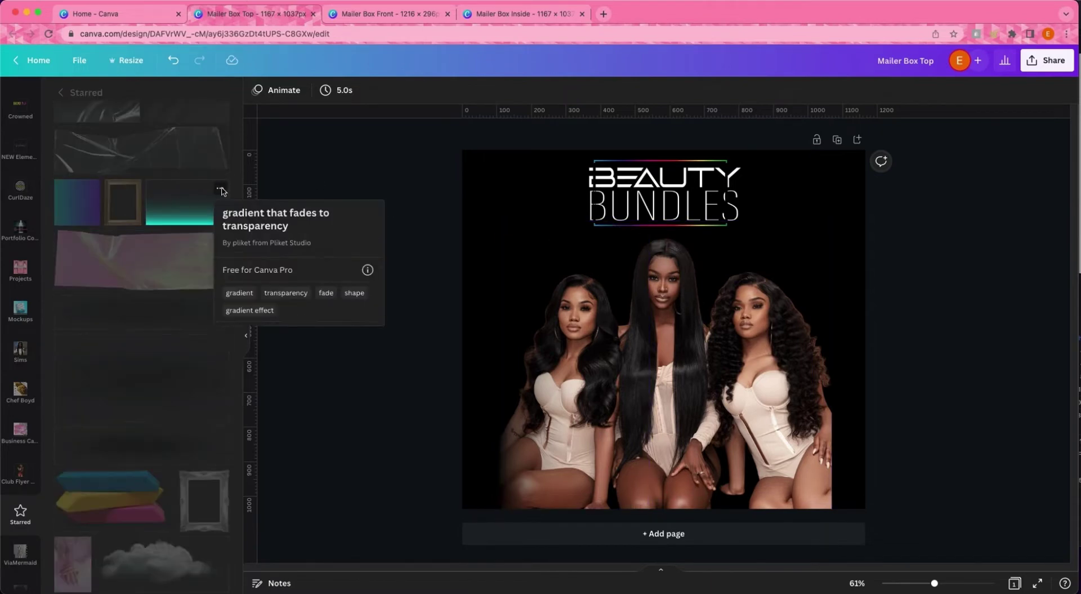
click(400, 142)
Duplicate the black gradient, rotate the copy 180°, and align it over the right edge of the models cutout.
click(515, 301)
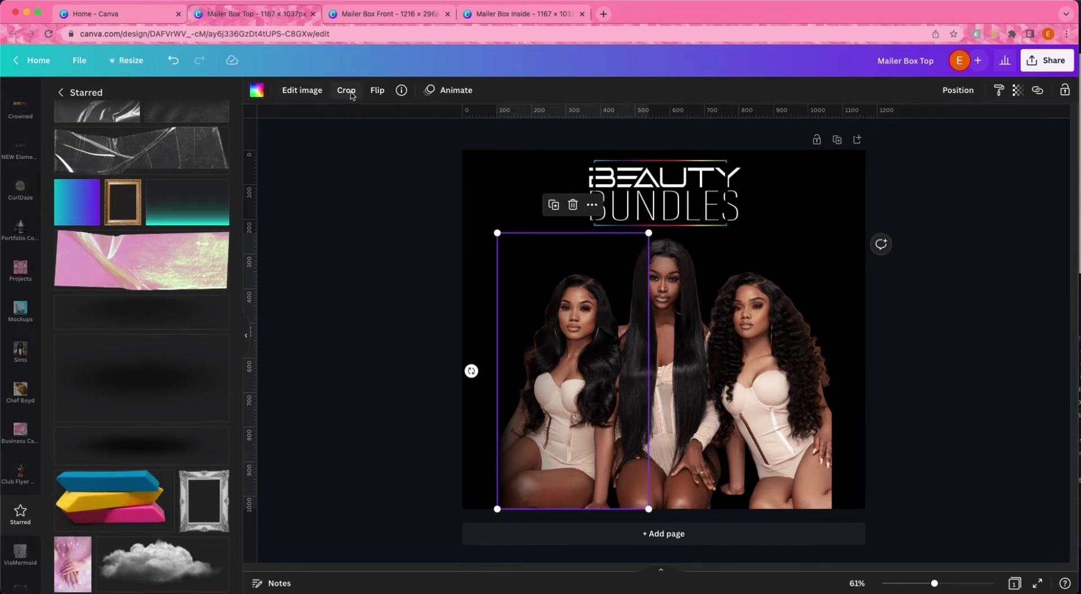
drag(577, 414, 758, 392)
drag(756, 503, 874, 354)
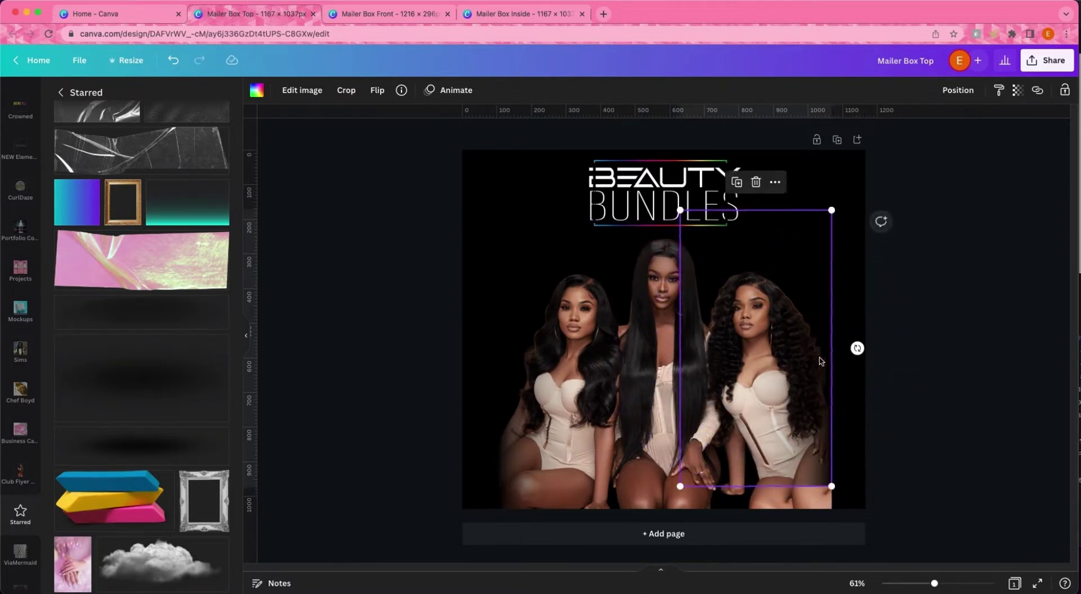
drag(805, 257, 811, 281)
click(956, 431)
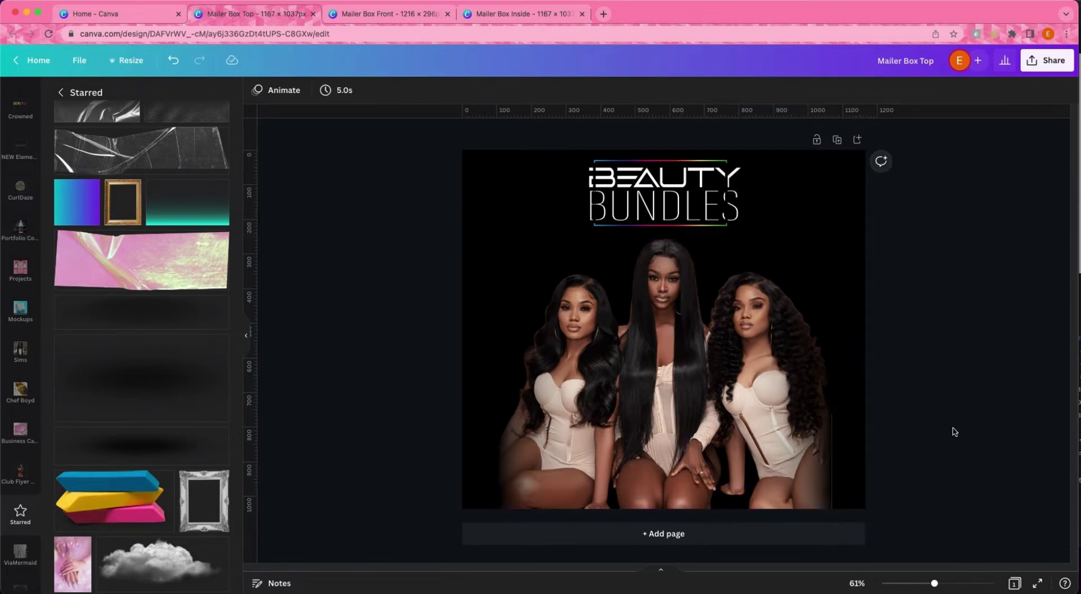
click(813, 458)
drag(813, 458, 812, 458)
click(987, 424)
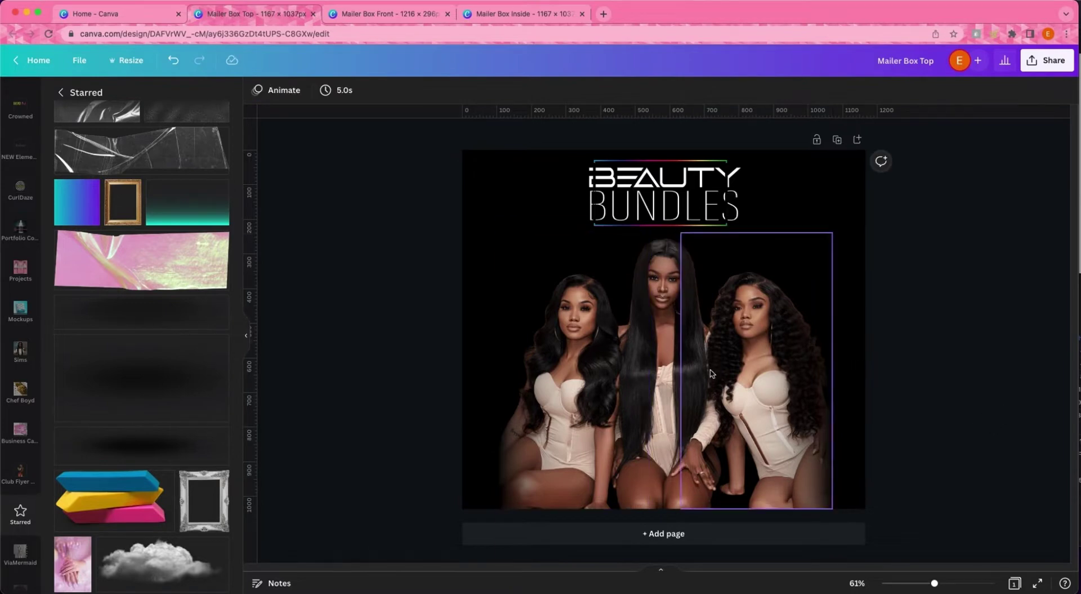
Duplicate the right-hand gradient, rotate the copy 90°, and place it along the models' lower edge, starting at the cutout's left side.
click(821, 252)
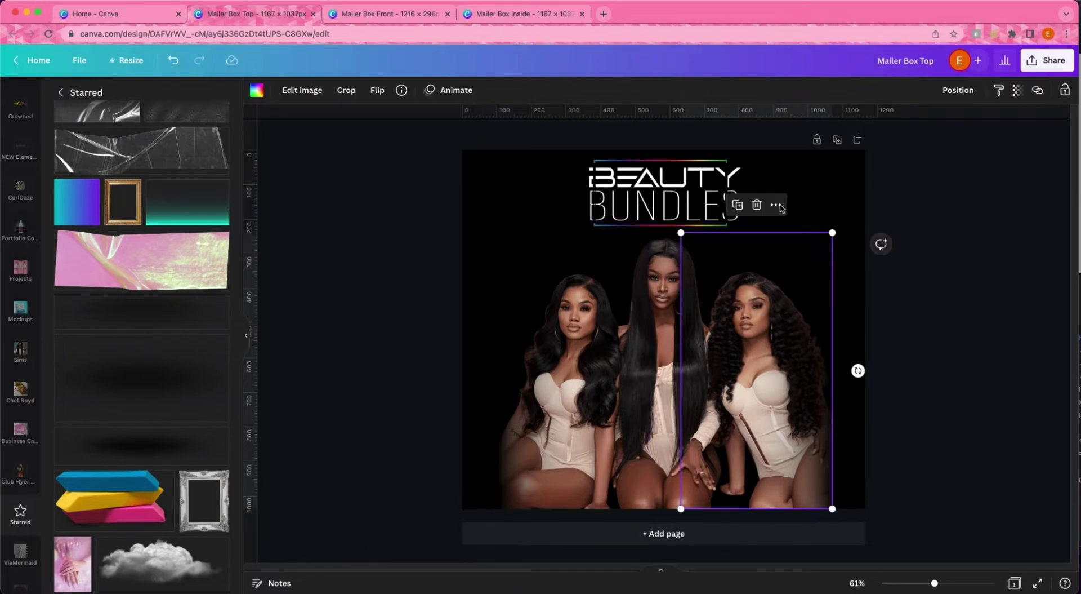
drag(795, 300, 801, 306)
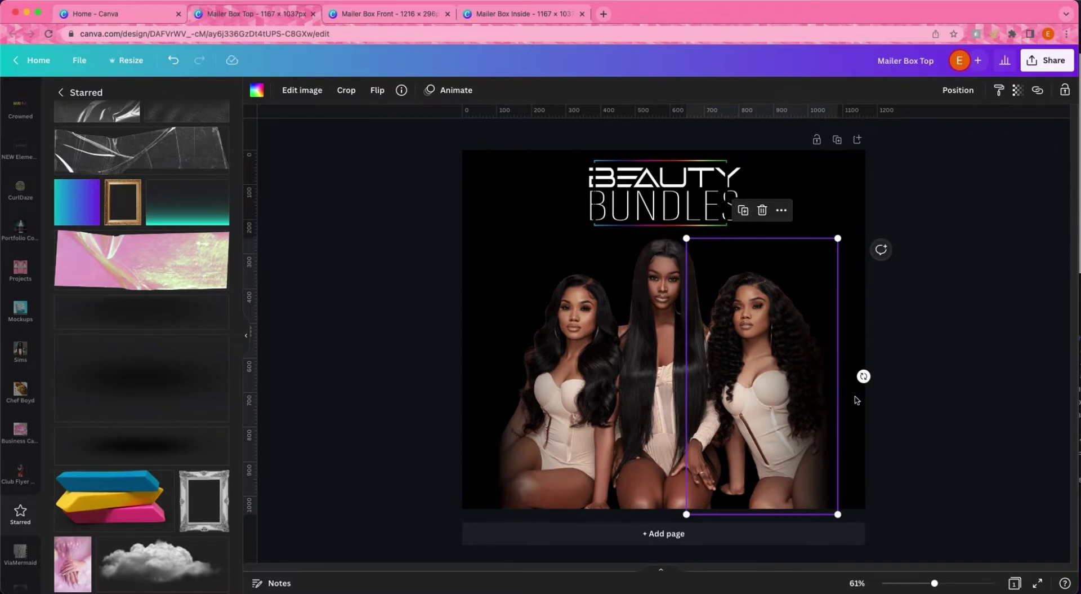
drag(866, 382, 755, 511)
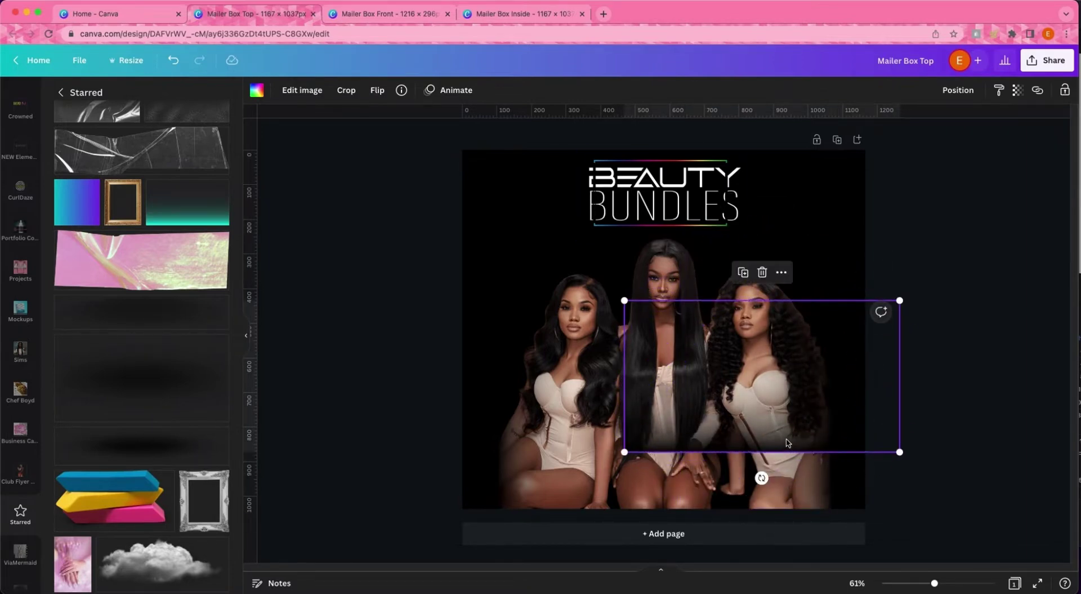
drag(786, 448, 681, 495)
click(946, 449)
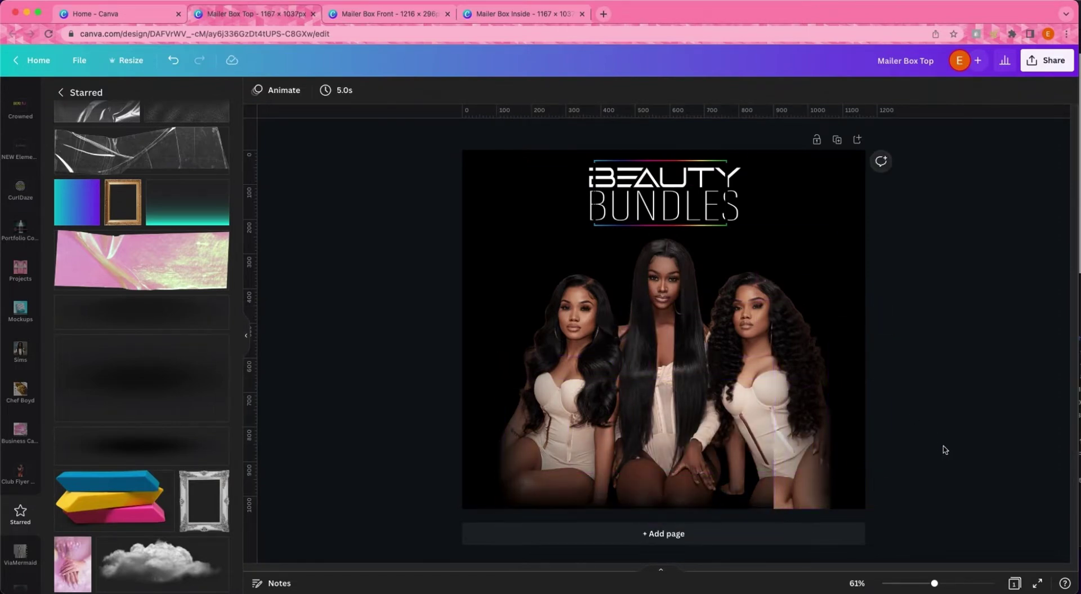
click(593, 495)
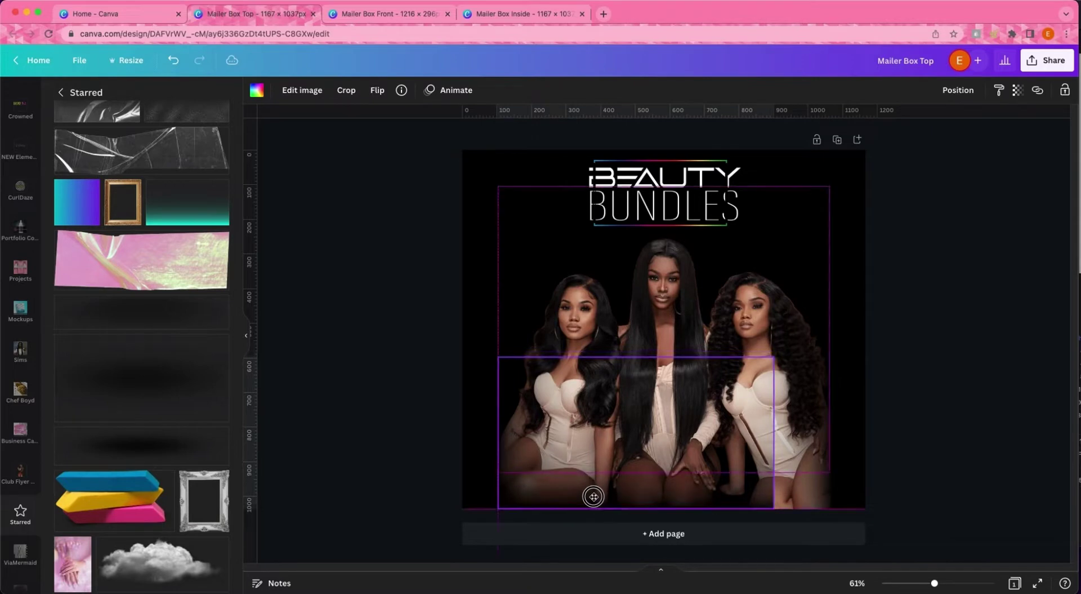
click(930, 491)
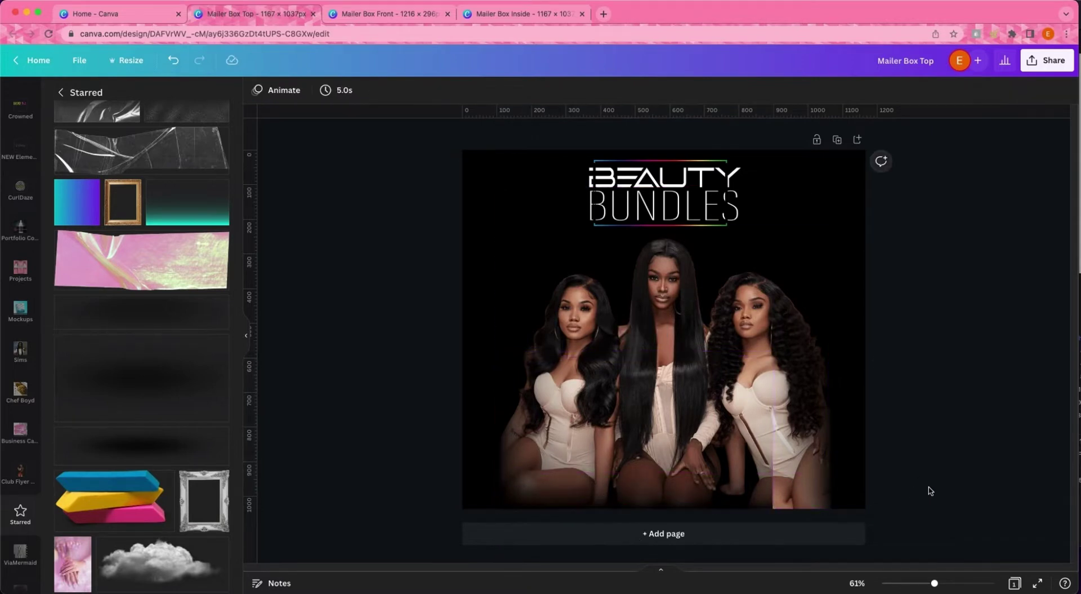
Duplicate the lower gradient and set the copy against its right end to cover the rest of the models' lower edge.
click(728, 463)
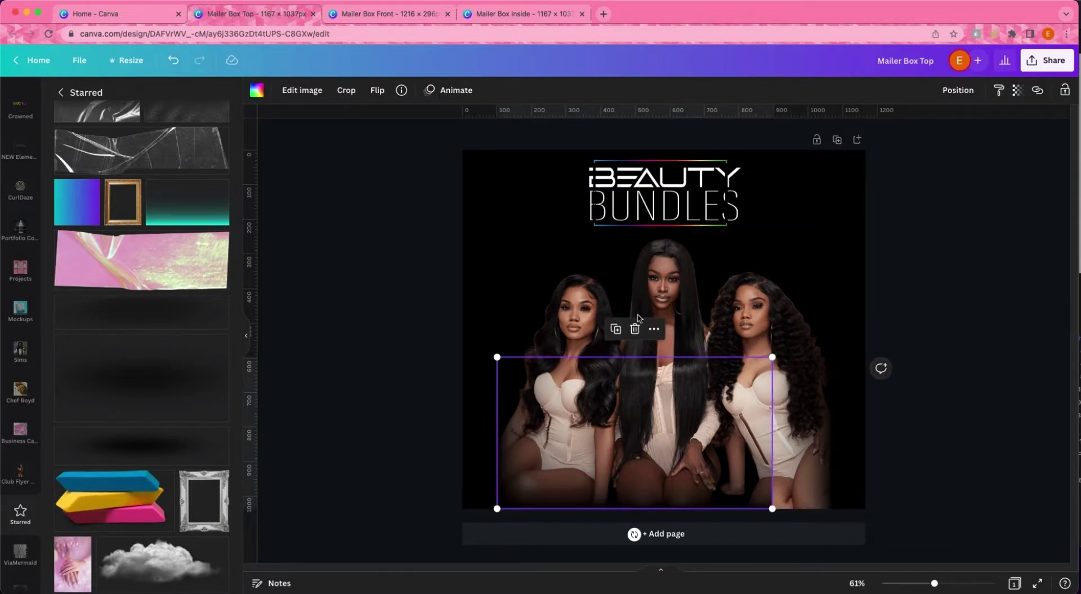
drag(676, 506, 953, 505)
click(935, 311)
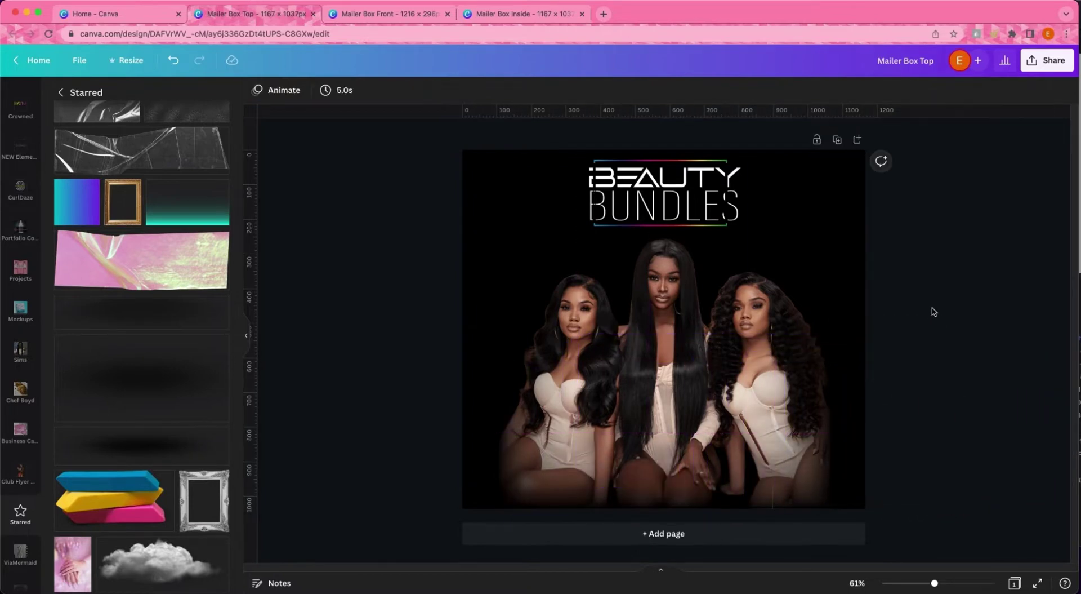
click(822, 463)
key(Delete)
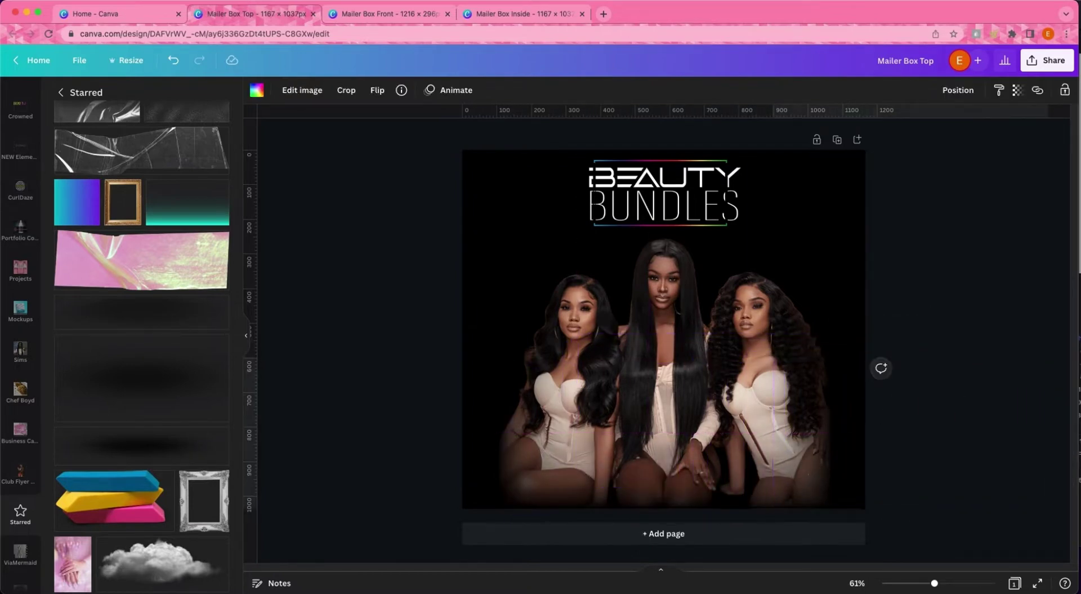
key(ctrl+z)
key(Delete)
click(986, 268)
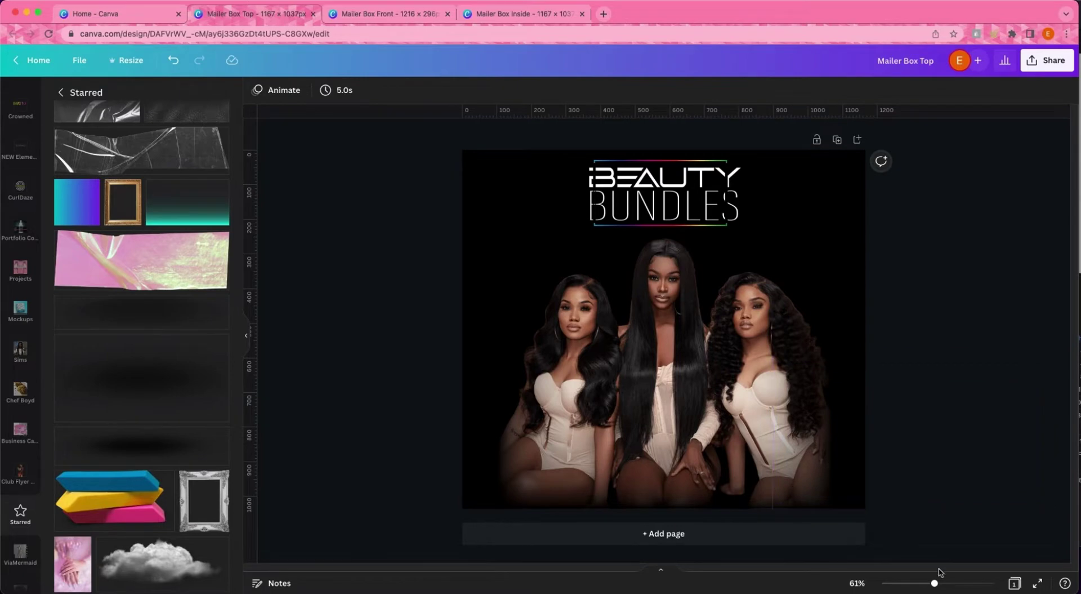
Nudge the right-hand lower gradient slightly left to tighten the seam between the two lower gradients.
drag(936, 584, 958, 583)
scroll(917, 433, down, 5)
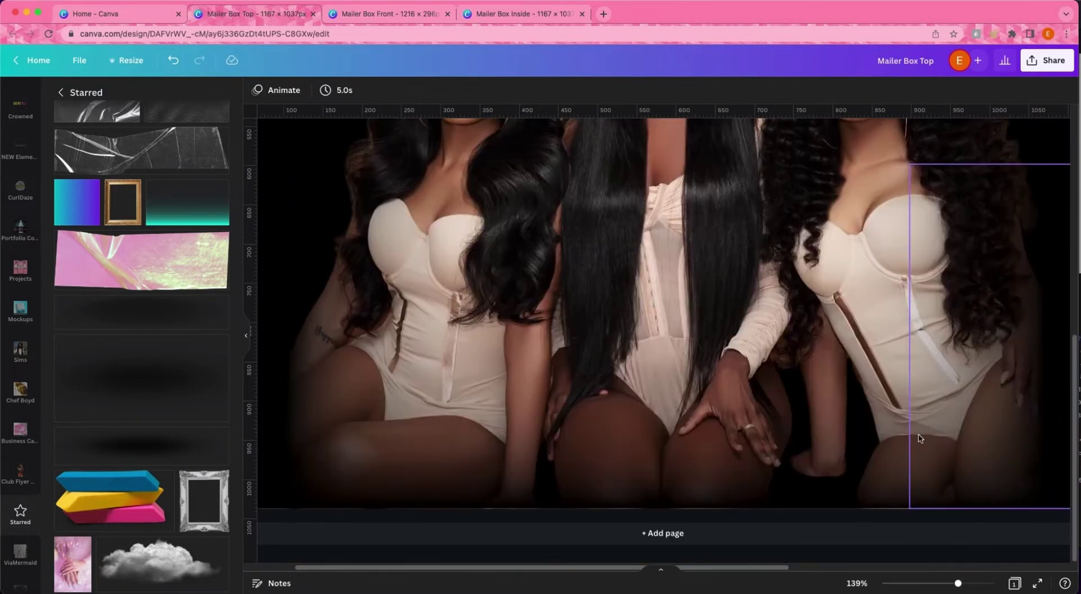
click(931, 489)
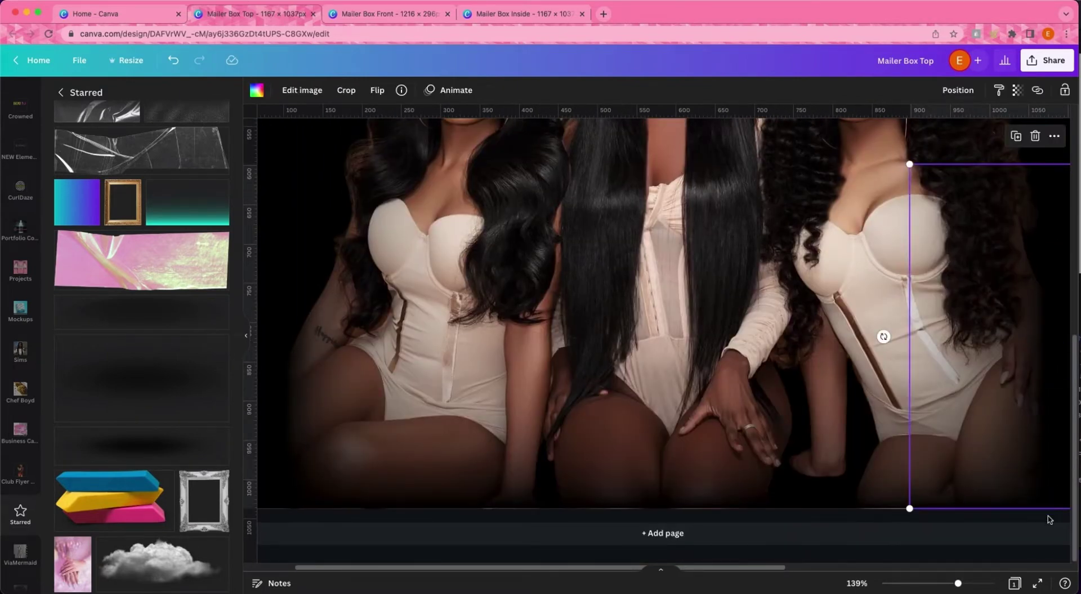
key(Escape)
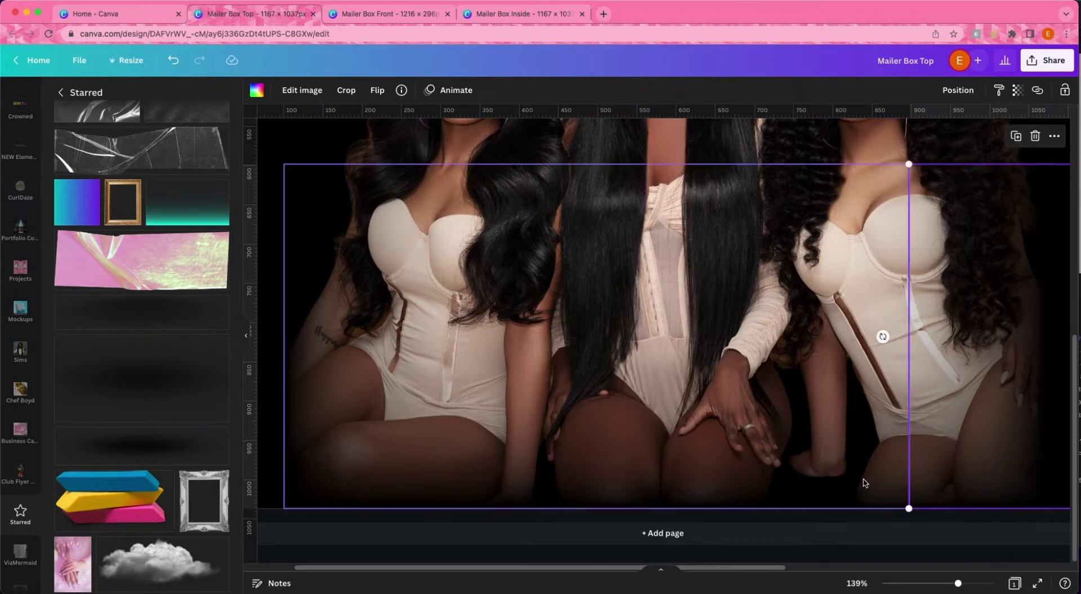
Select both lower gradients together and nudge them down slightly past the page's lower edge.
click(881, 335)
shift+click(979, 453)
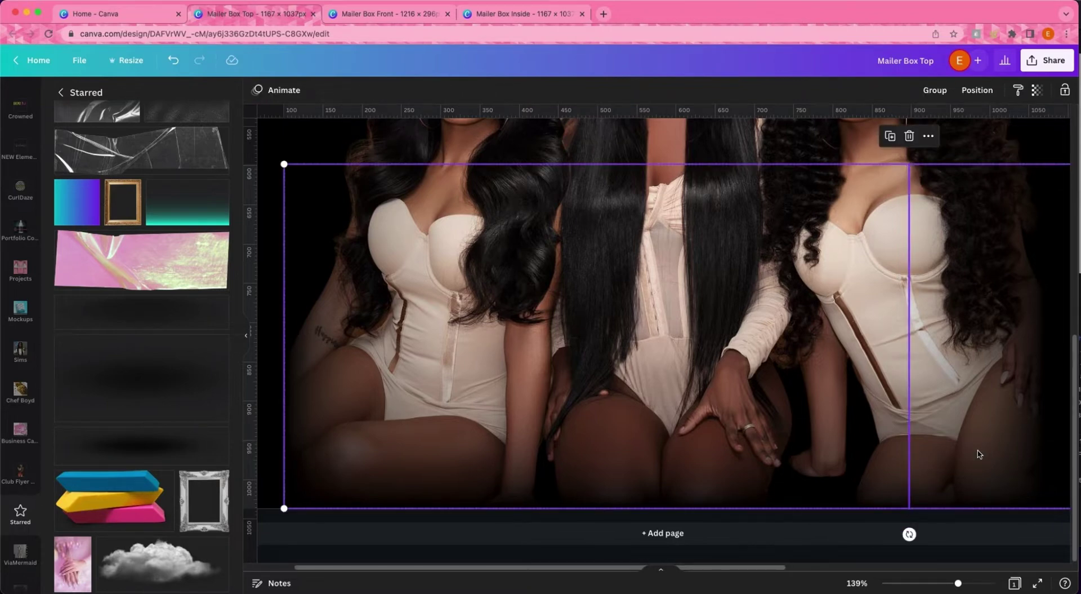
key(Escape)
click(983, 362)
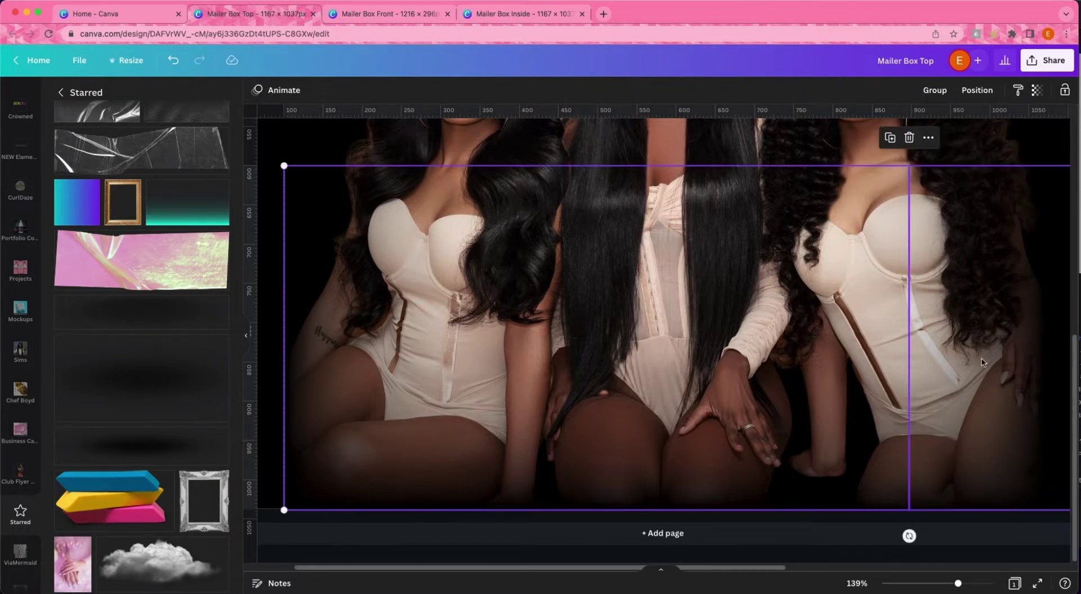
click(946, 517)
Adjust the two lower gradients individually so that their ends meet at the seam over the right-hand model.
drag(941, 466, 944, 470)
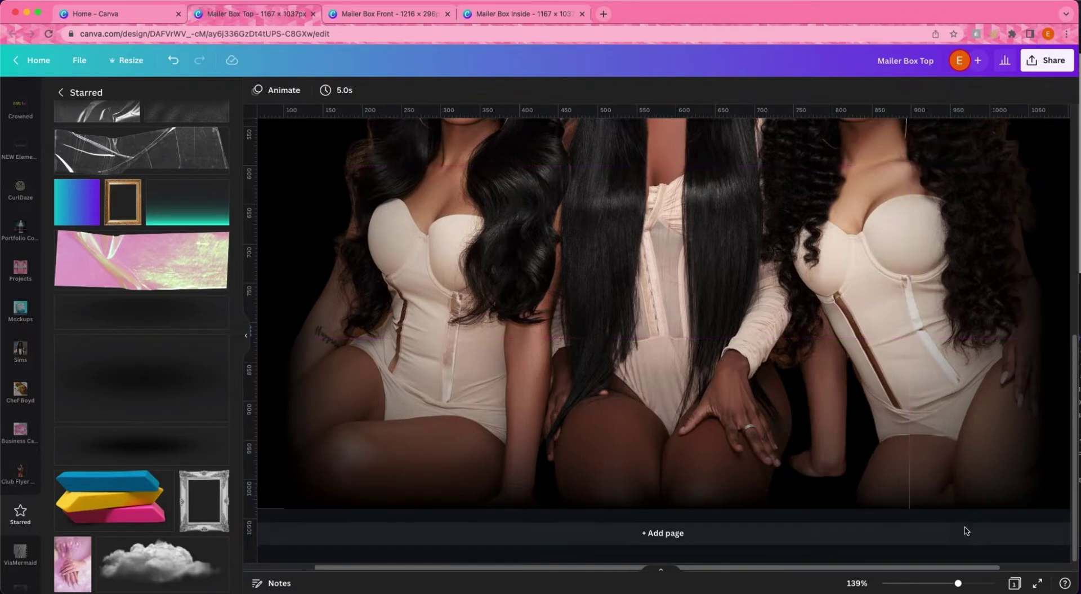
key(Escape)
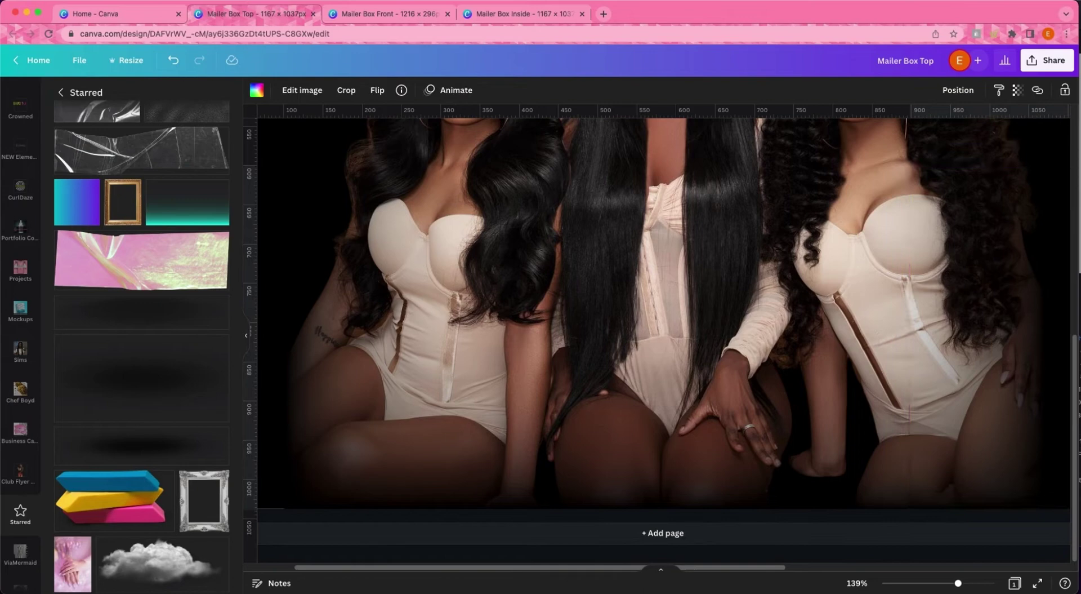
click(936, 505)
click(876, 506)
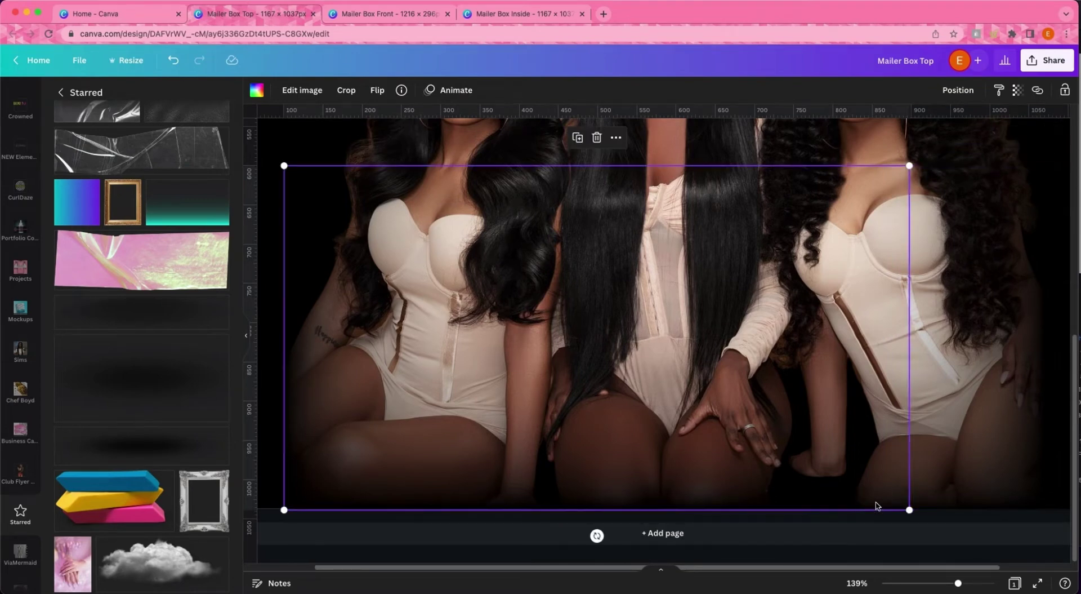
drag(876, 506, 924, 517)
click(1020, 519)
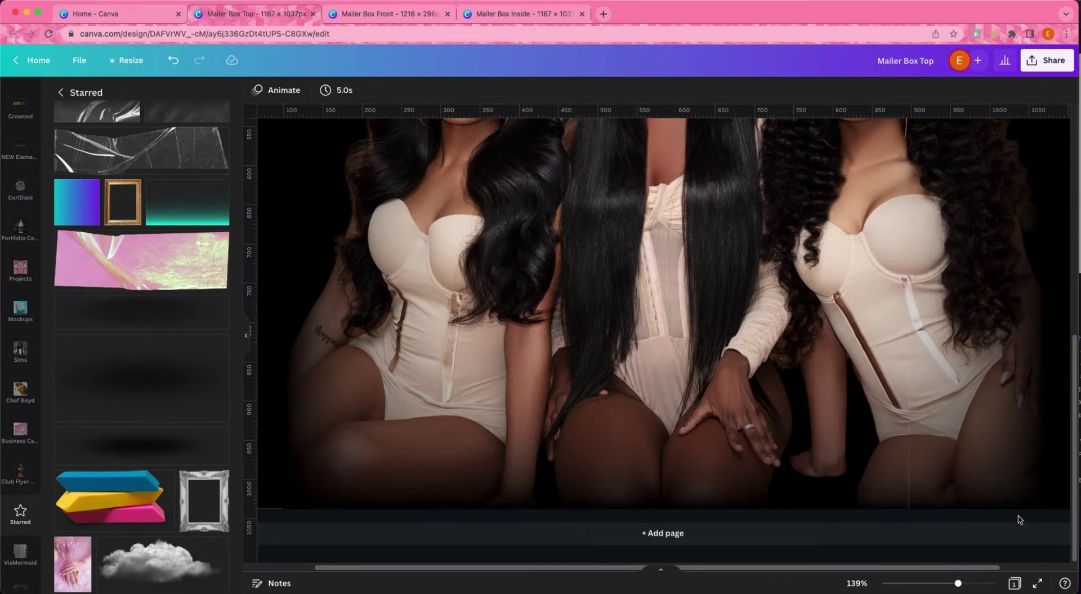
Shift the right-hand lower gradient slightly left to overlap its neighbor, and check the fade on the whole page.
click(963, 507)
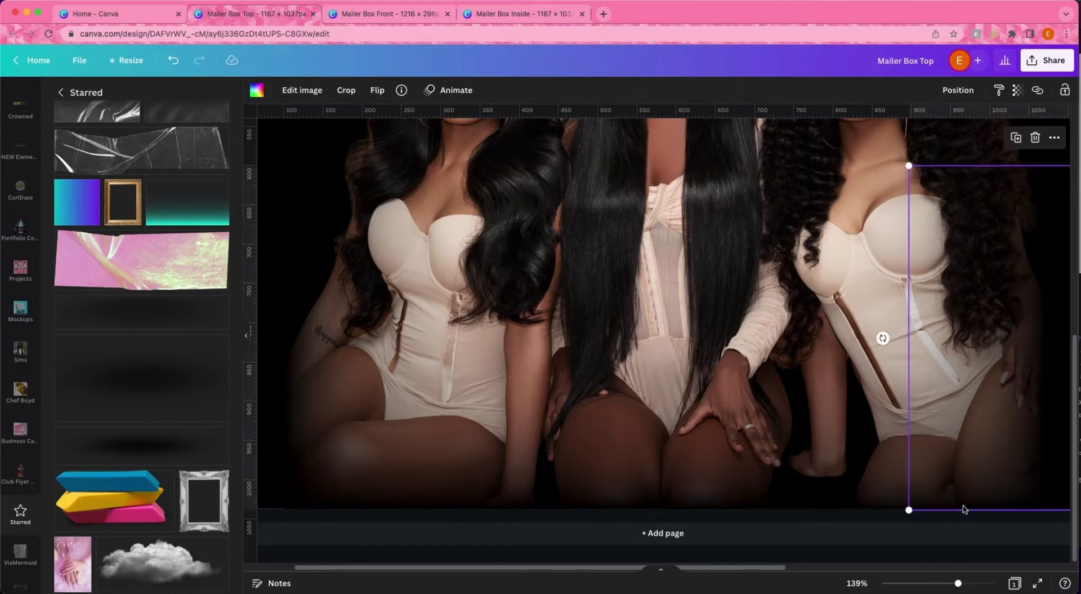
drag(965, 509, 964, 509)
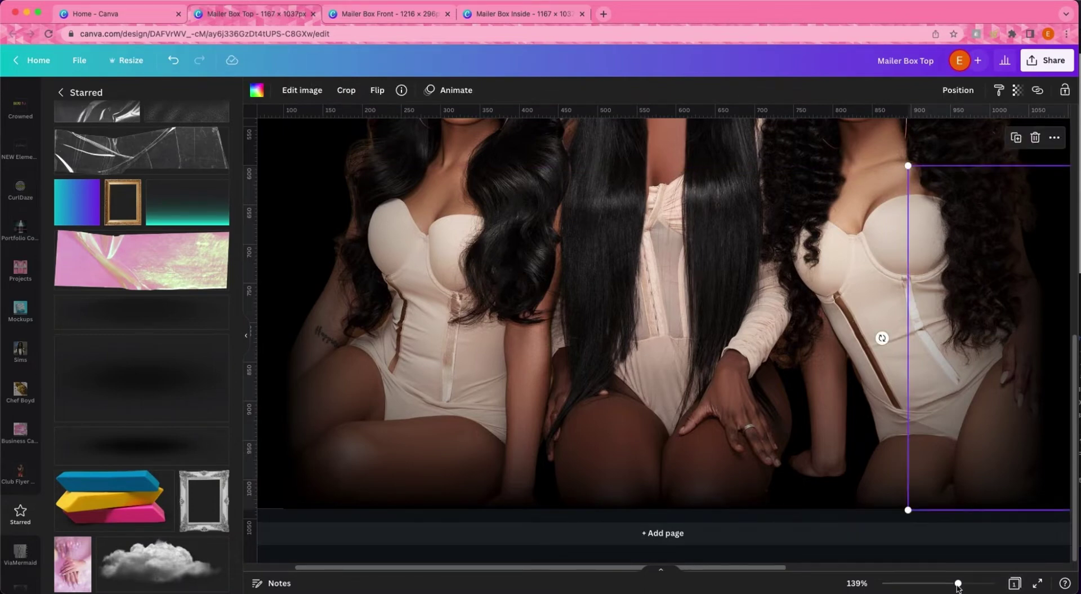
drag(957, 586, 917, 582)
click(961, 381)
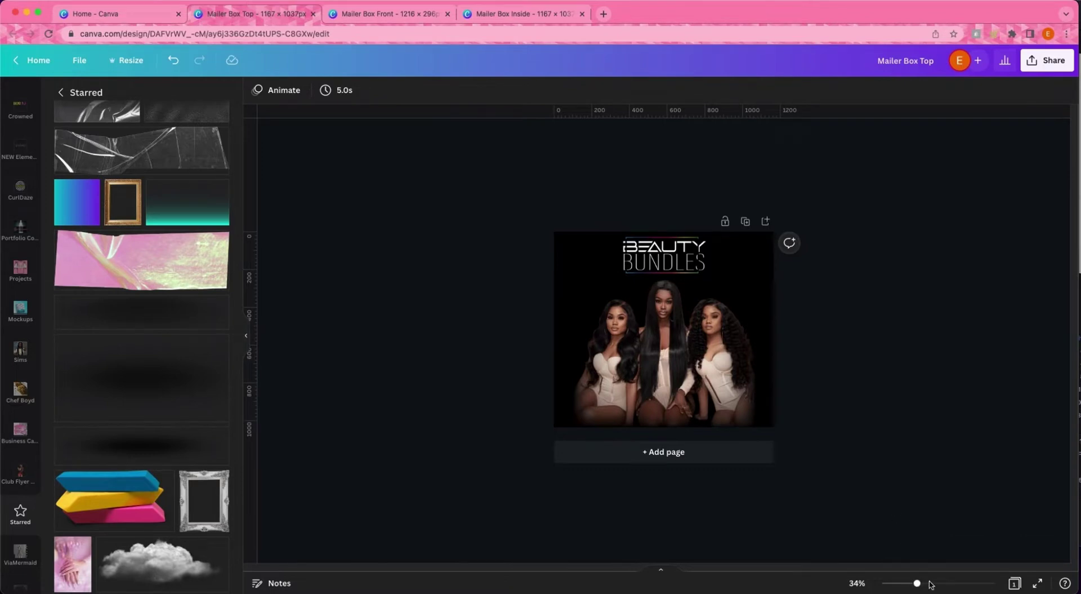
drag(920, 587, 932, 577)
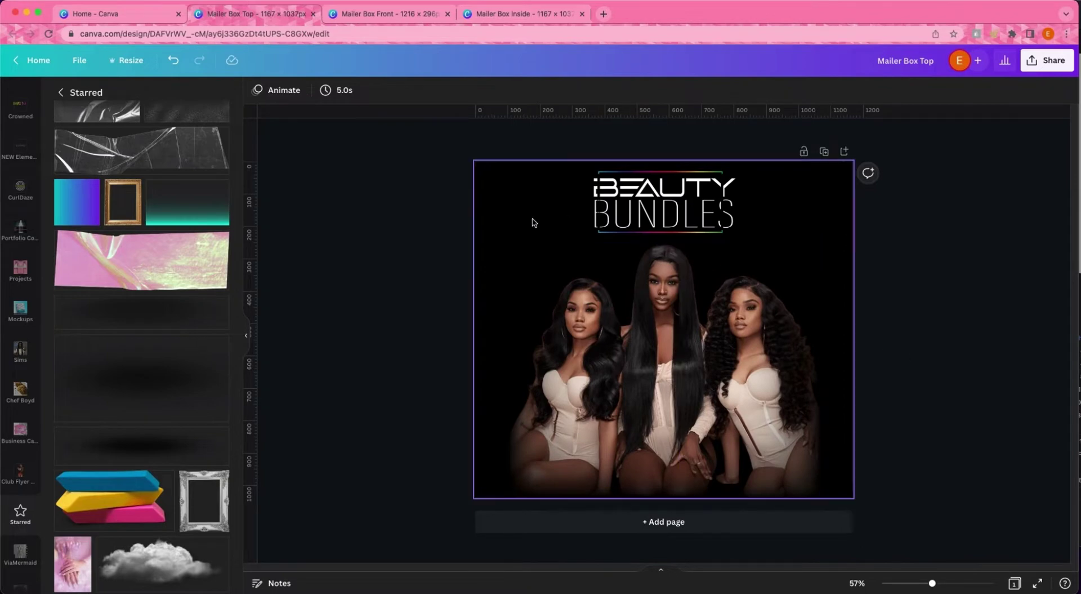
Find and open the NEW Elements folder among the project folders.
click(486, 189)
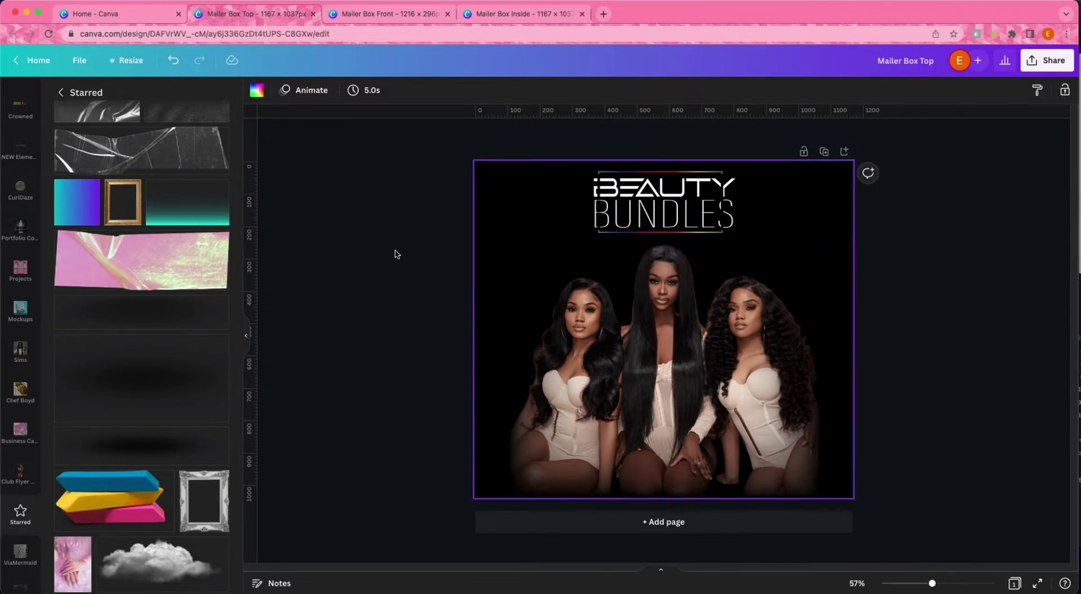
scroll(12, 499, down, 3)
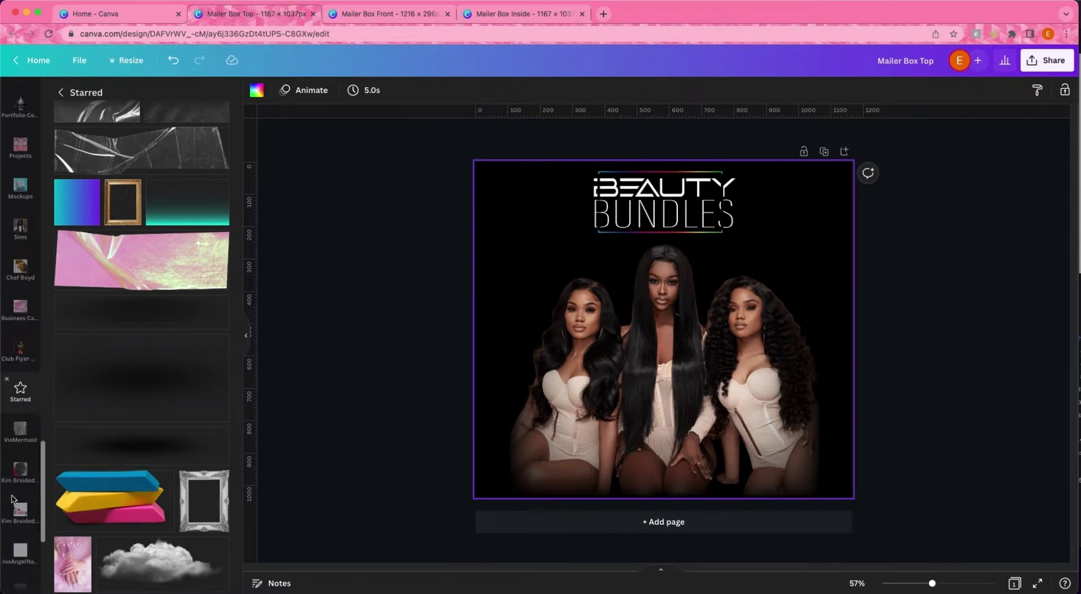
scroll(17, 478, down, 5)
scroll(15, 343, up, 6)
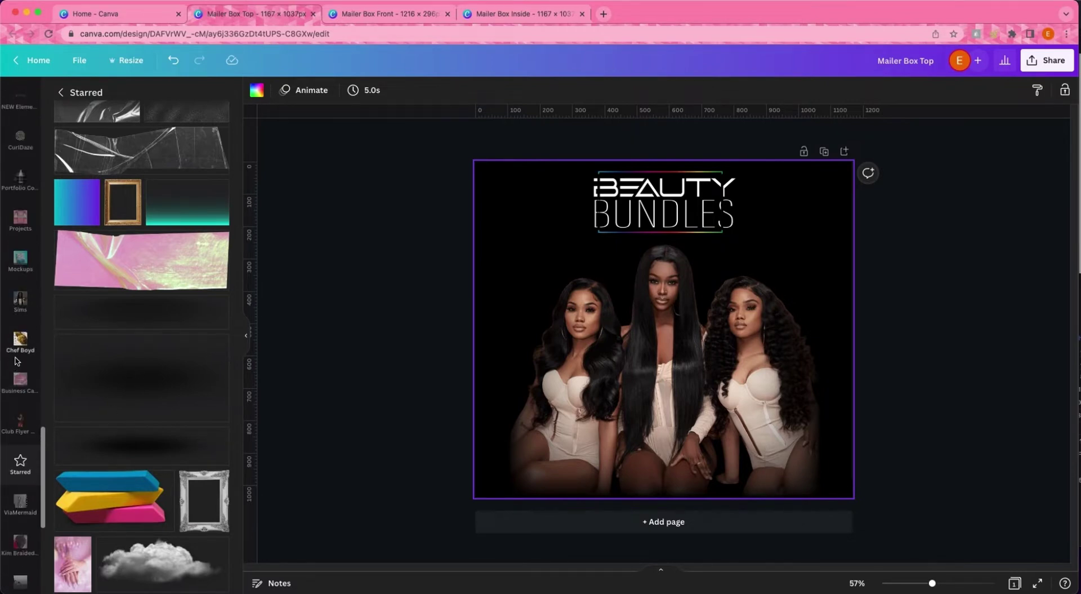
scroll(20, 371, up, 6)
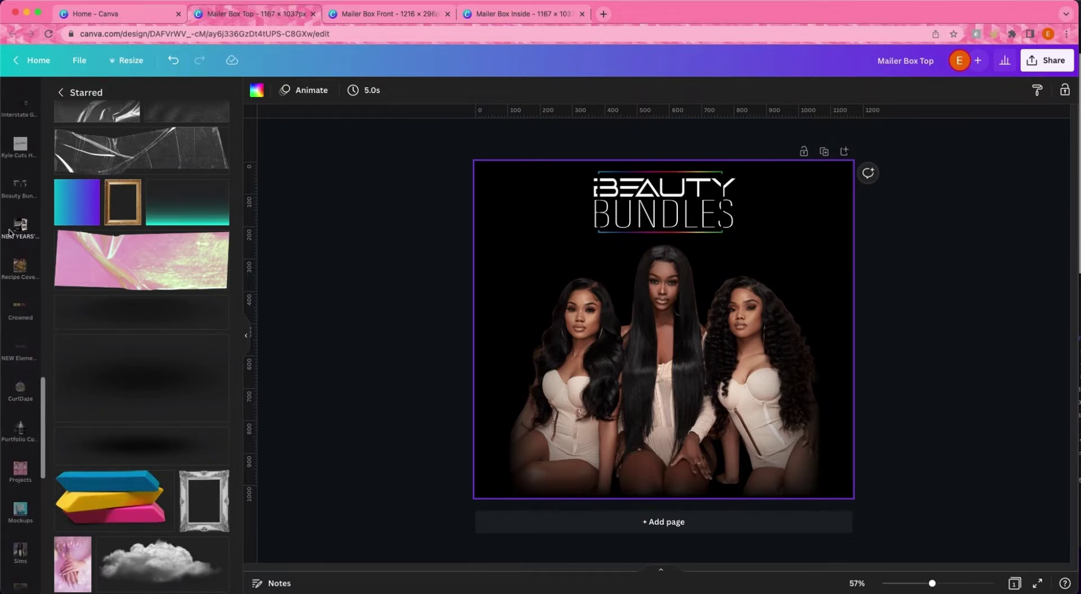
scroll(19, 184, up, 5)
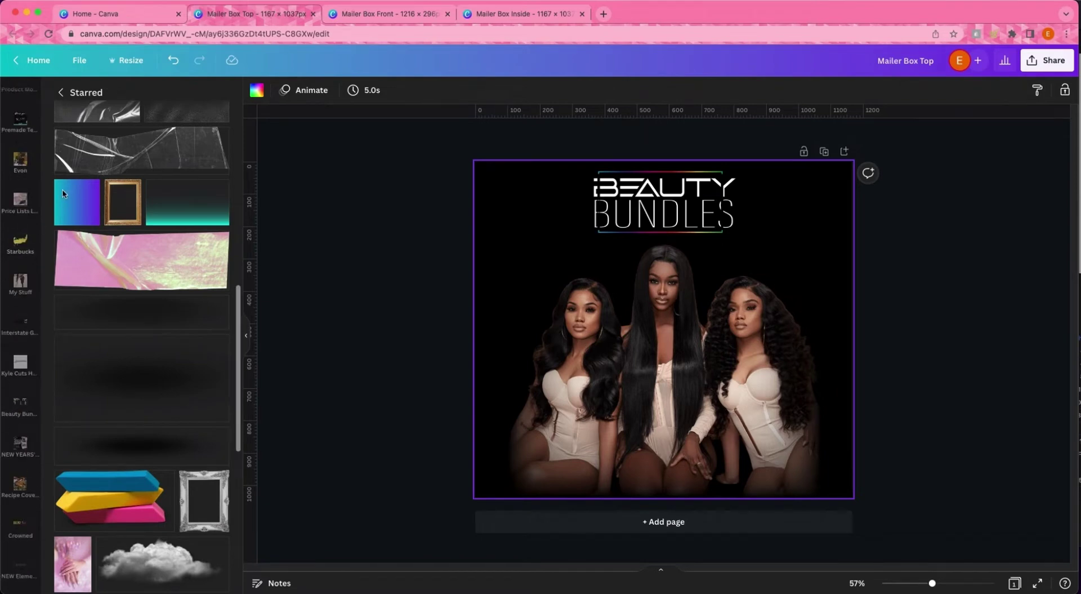
scroll(41, 422, down, 10)
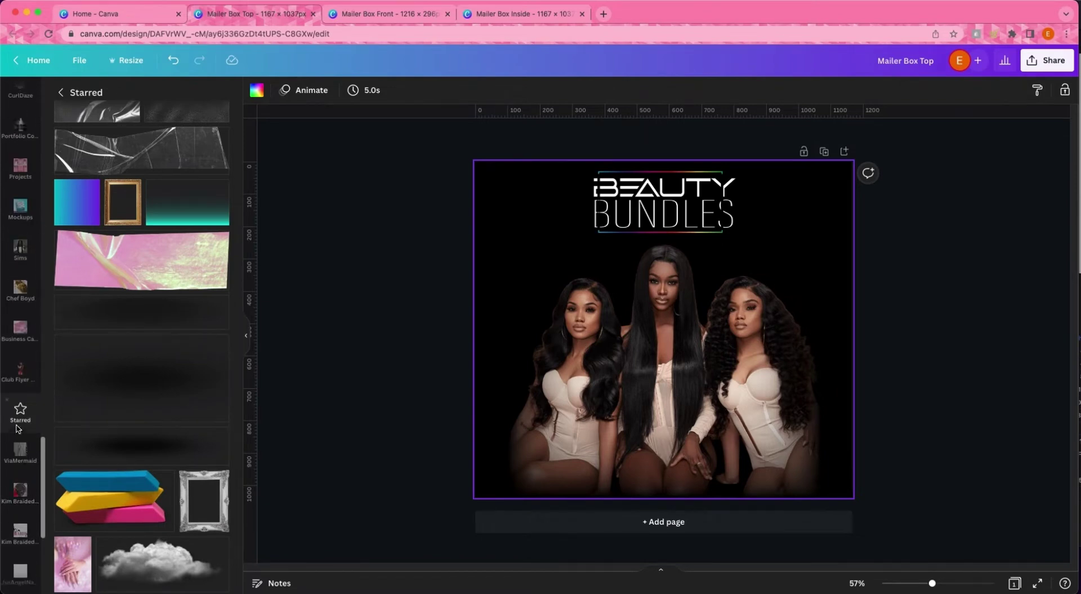
scroll(23, 439, down, 7)
scroll(25, 416, up, 11)
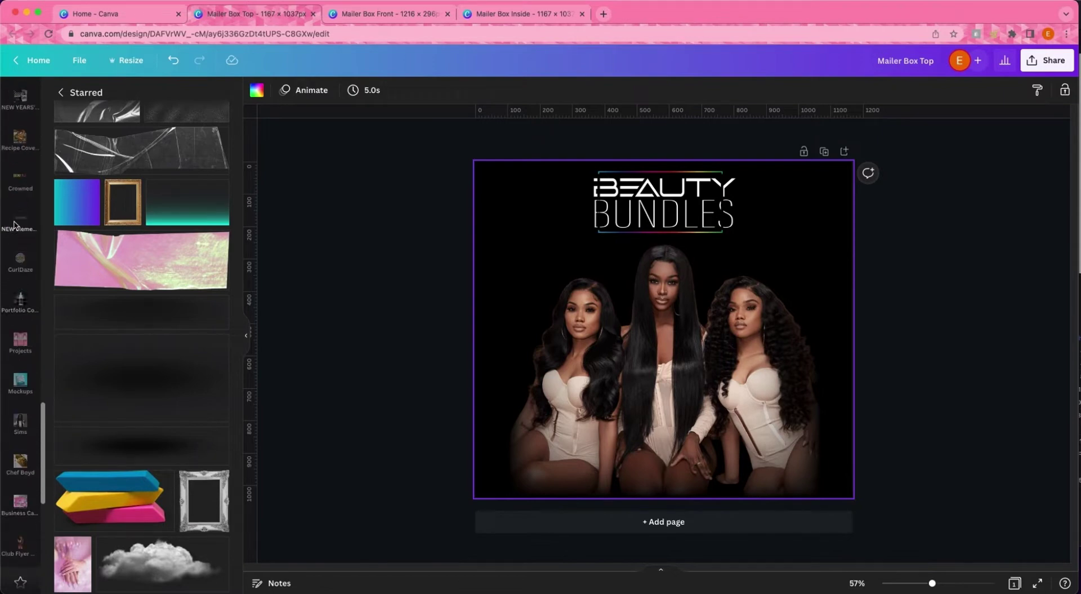
click(15, 225)
Find the scattered silver sparkle overlay in the NEW Elements folder and add it to the page.
scroll(162, 413, down, 15)
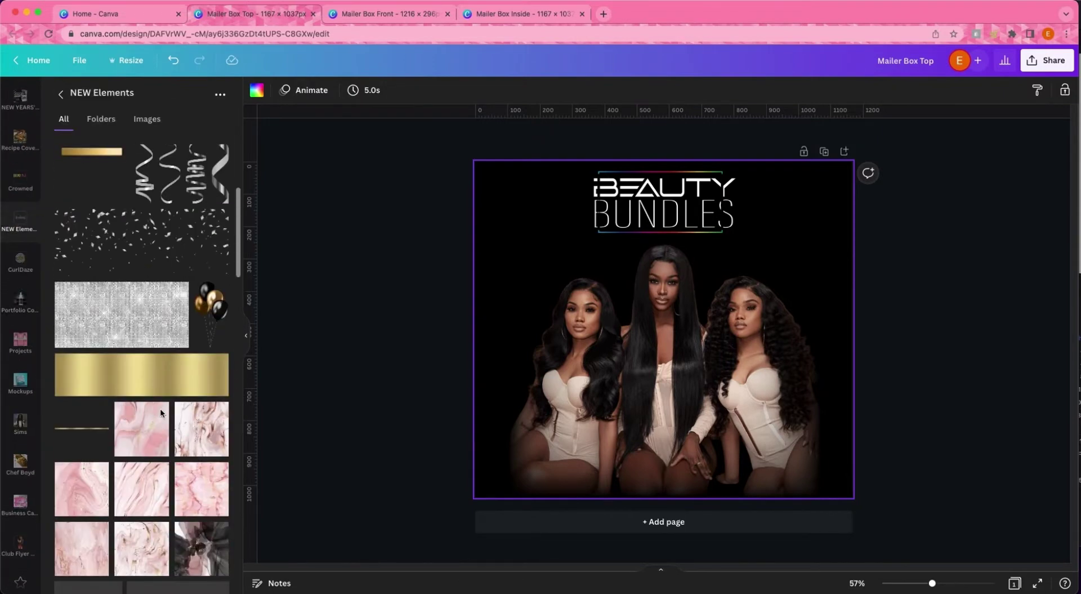
scroll(165, 346, down, 15)
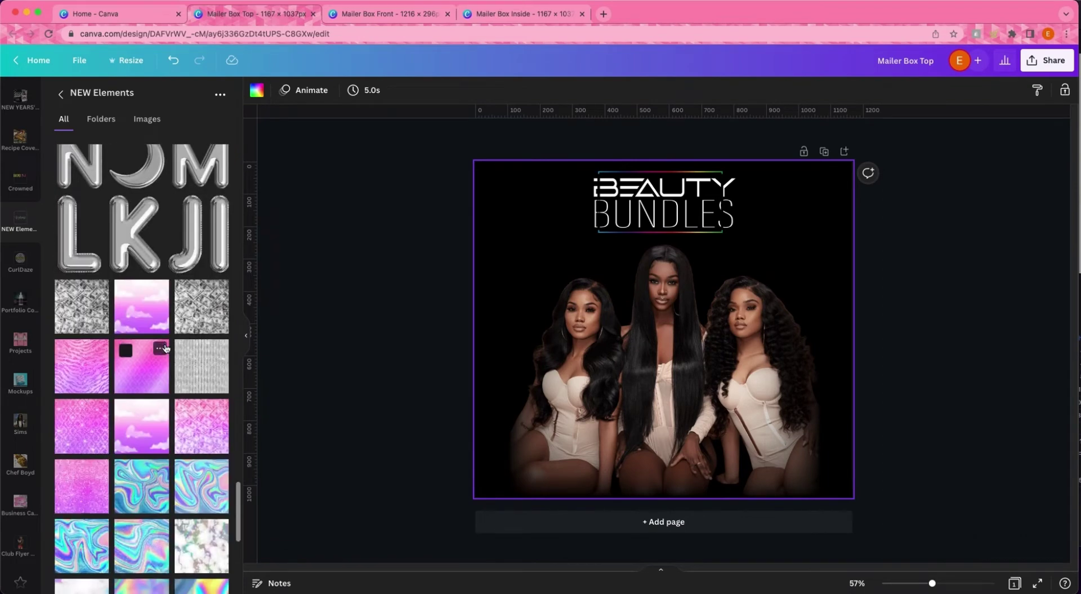
scroll(165, 348, down, 10)
scroll(166, 347, down, 1)
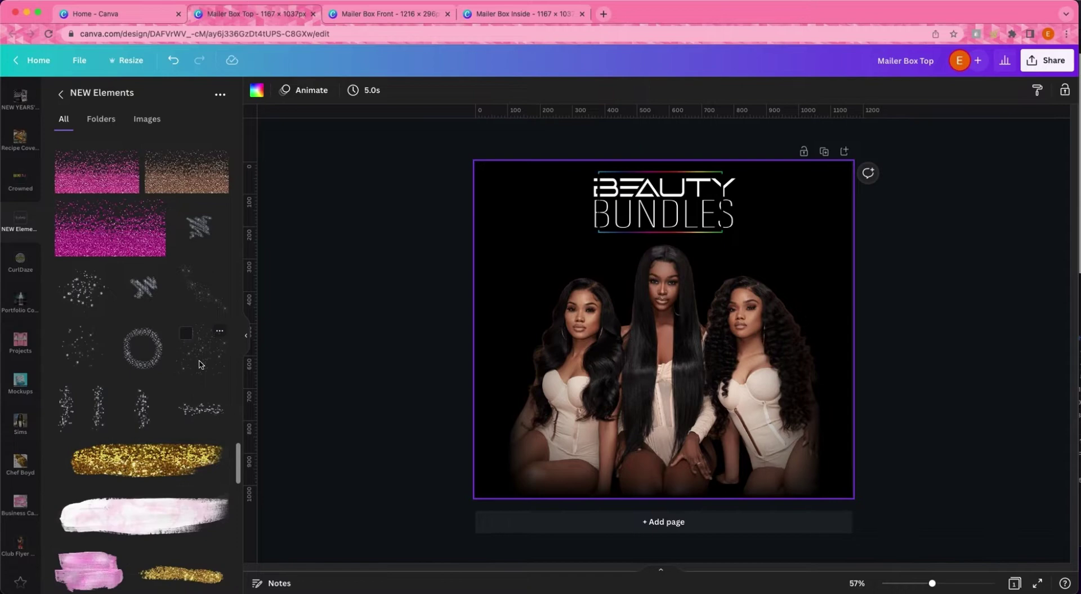
click(91, 361)
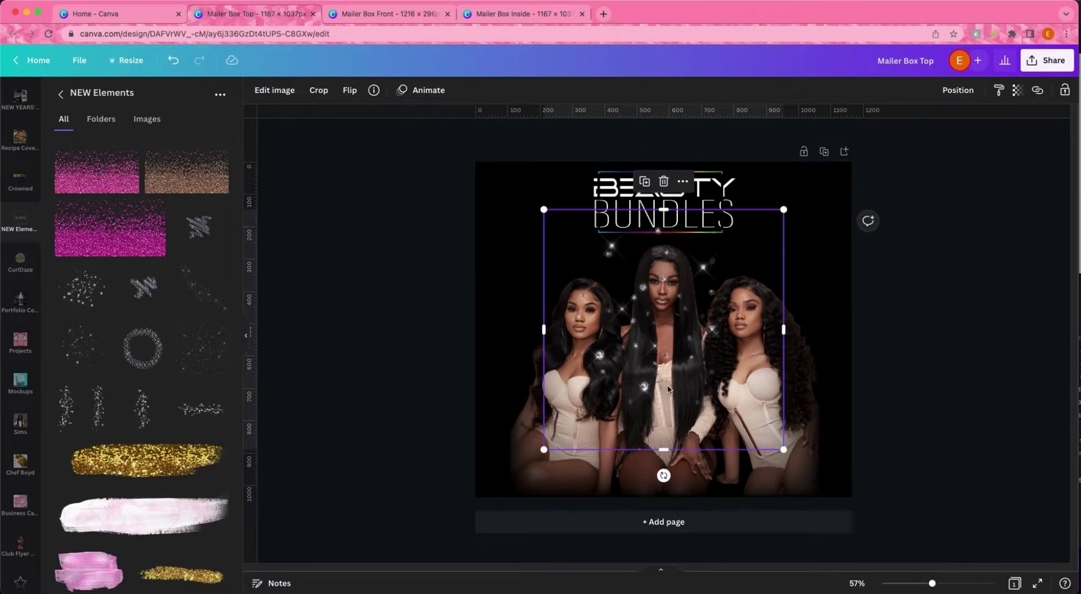
Move the sparkle overlay to the page's upper-left area, partly past the left edge, and send it behind the models.
drag(646, 387, 511, 328)
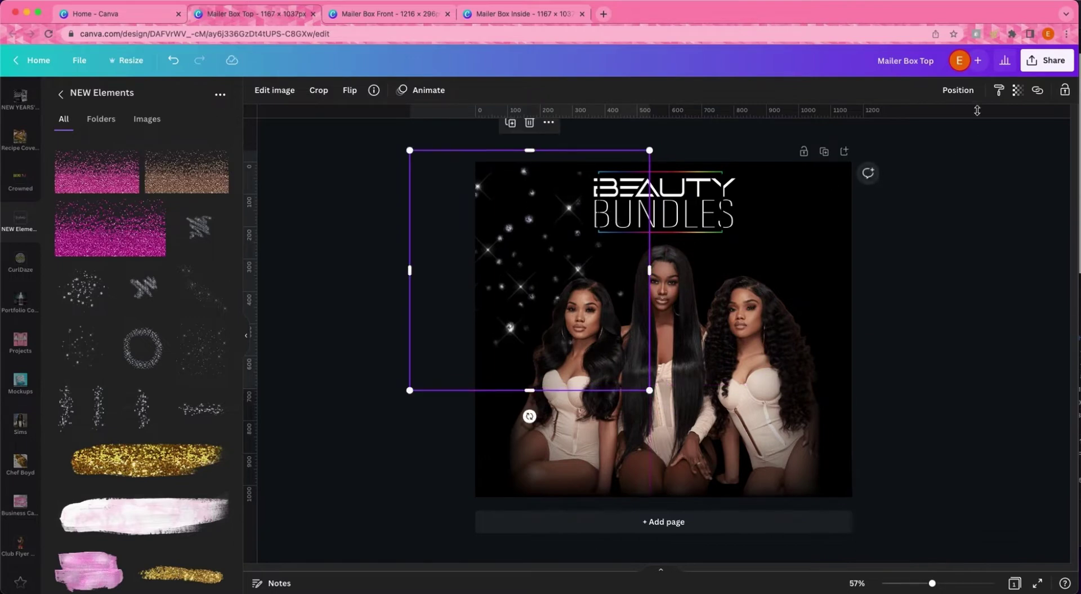
click(958, 90)
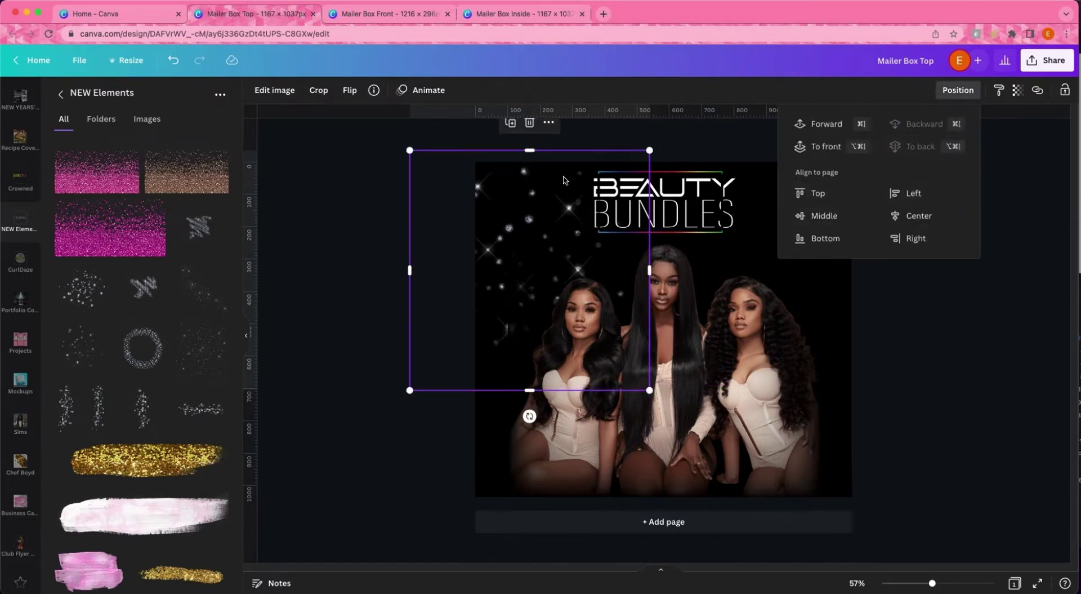
drag(589, 161, 557, 167)
click(1010, 338)
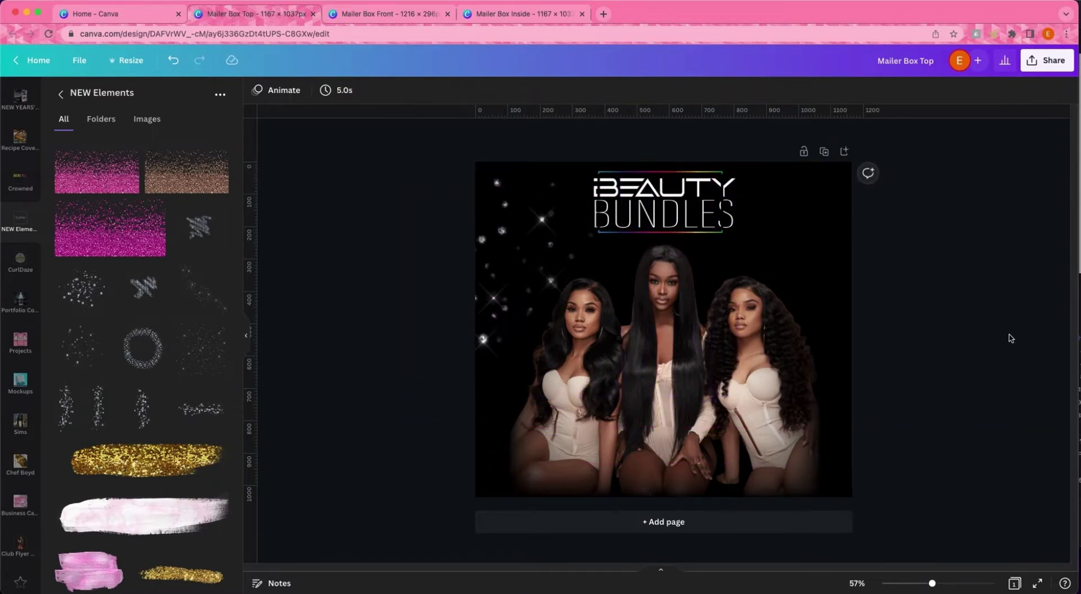
Place a duplicate of the sparkle overlay behind the models at the lower right, and nudge the original slightly up and left.
click(505, 187)
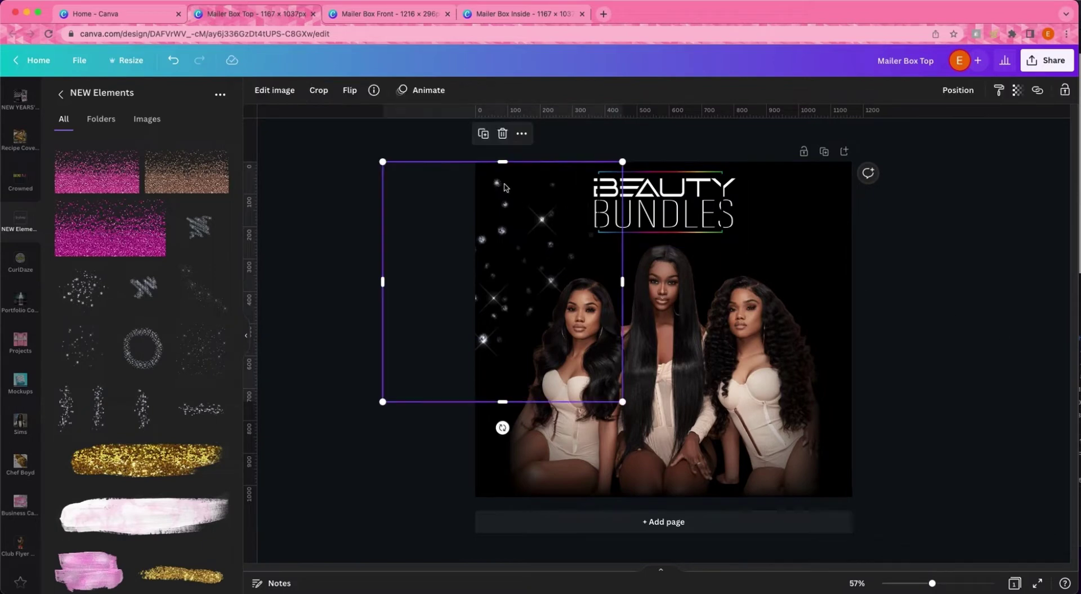
click(483, 133)
drag(503, 189, 843, 318)
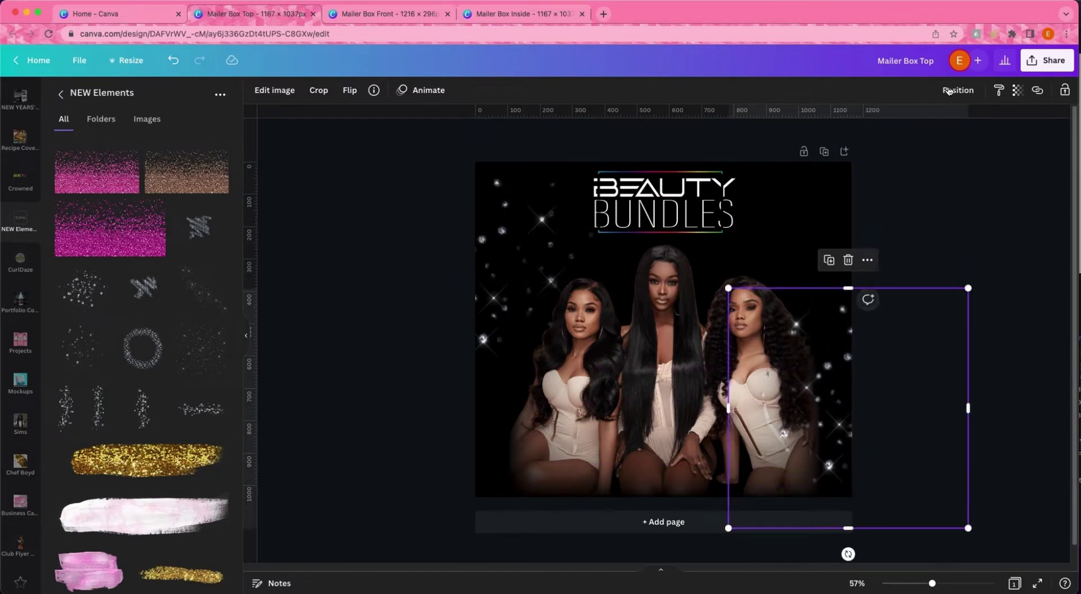
click(958, 90)
click(1034, 273)
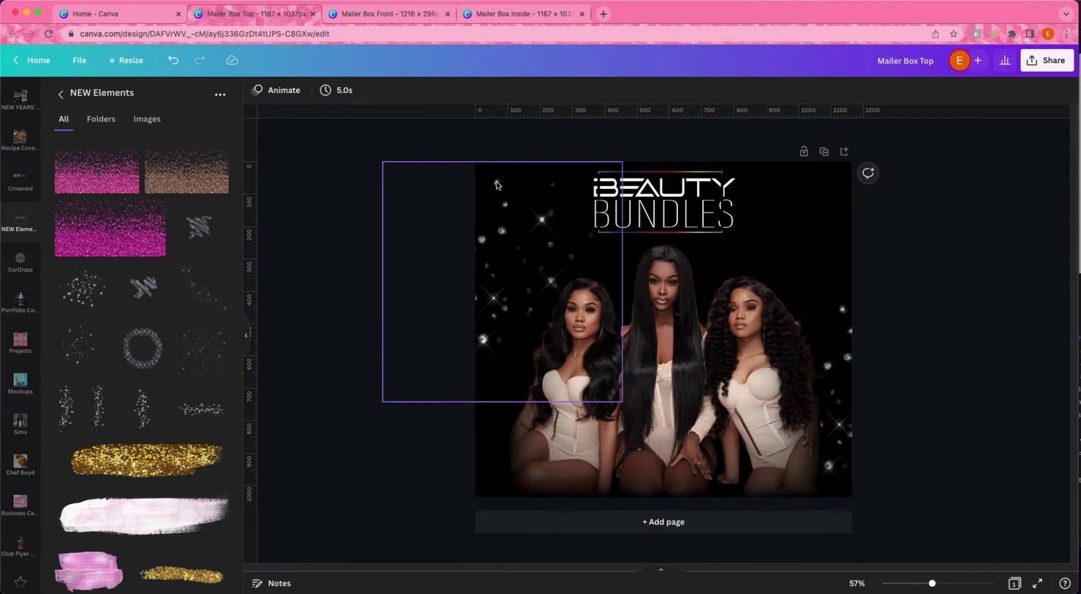
mouse_move(497, 185)
mouse_down()
mouse_move(512, 174)
mouse_move(492, 175)
mouse_up()
click(993, 319)
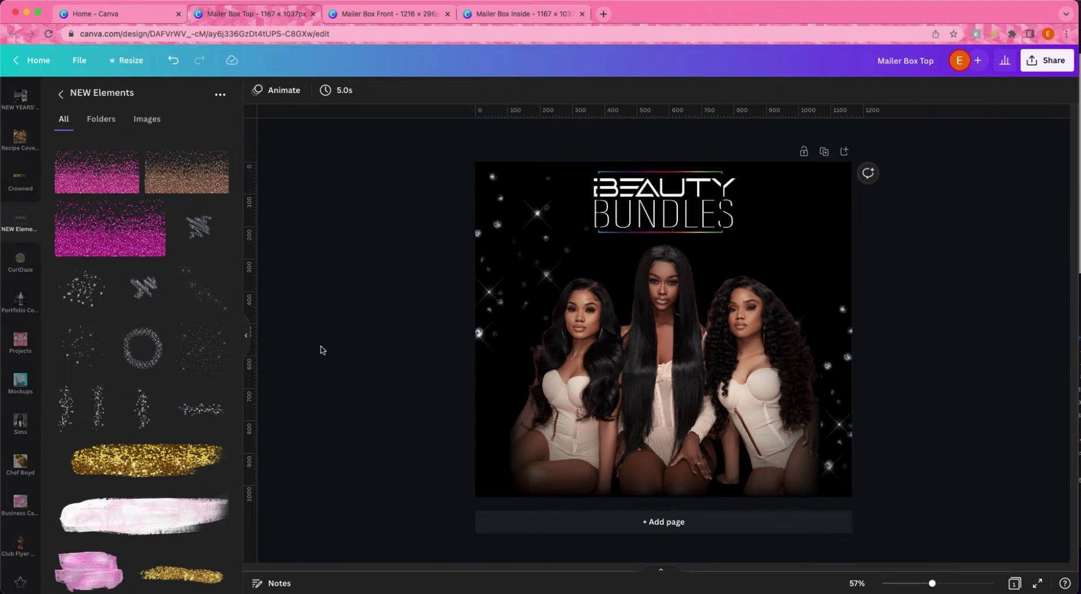
Add the single white star flare from the NEW Elements folder, shrink it, and place it on the middle model's hand.
scroll(189, 365, down, 10)
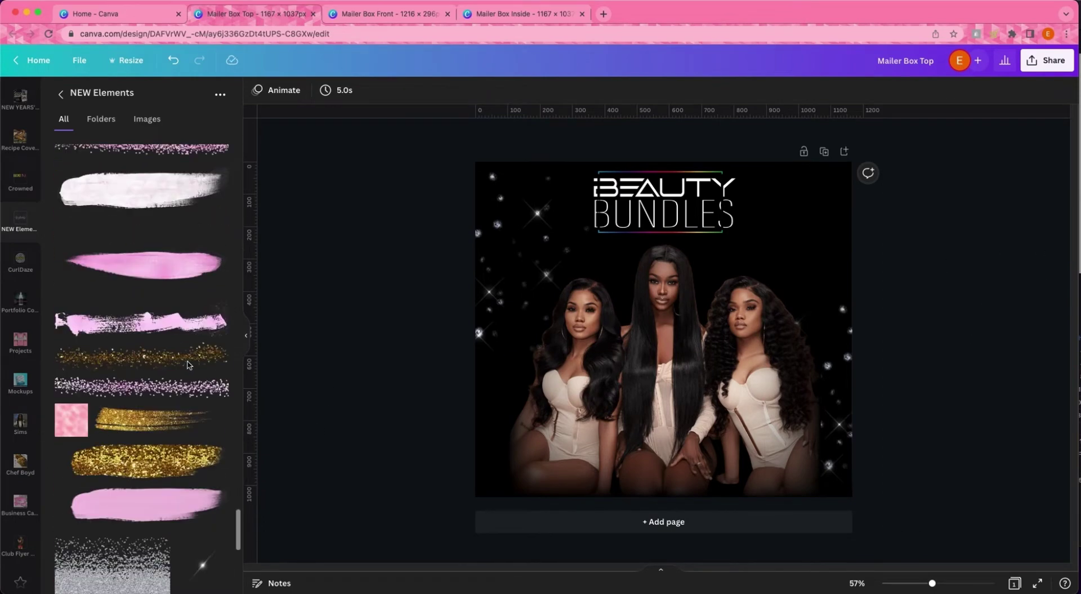
scroll(189, 364, down, 2)
click(204, 543)
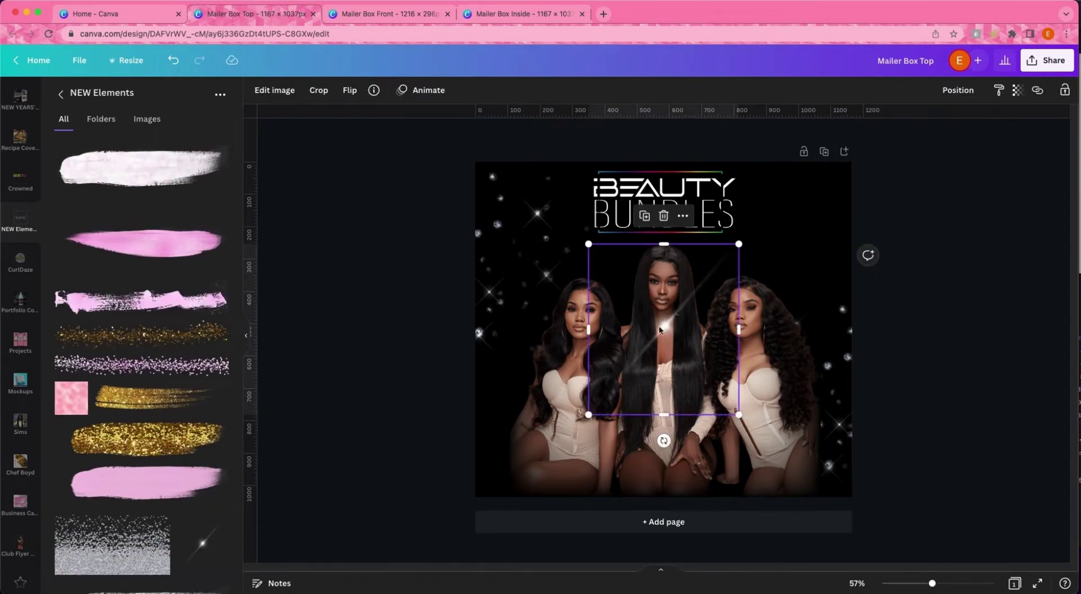
drag(660, 329, 770, 246)
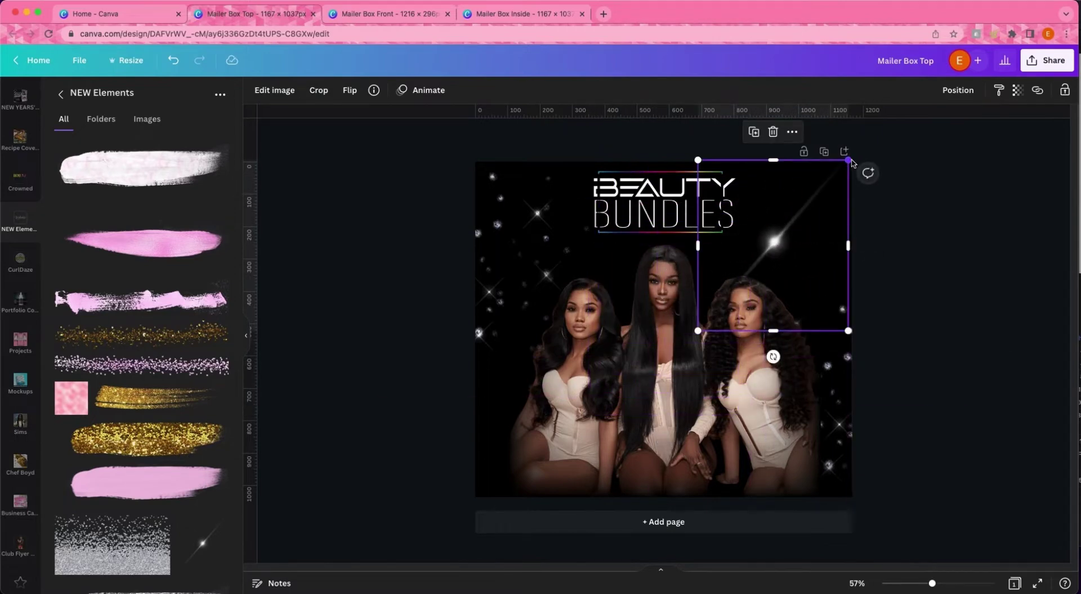
drag(848, 159, 779, 239)
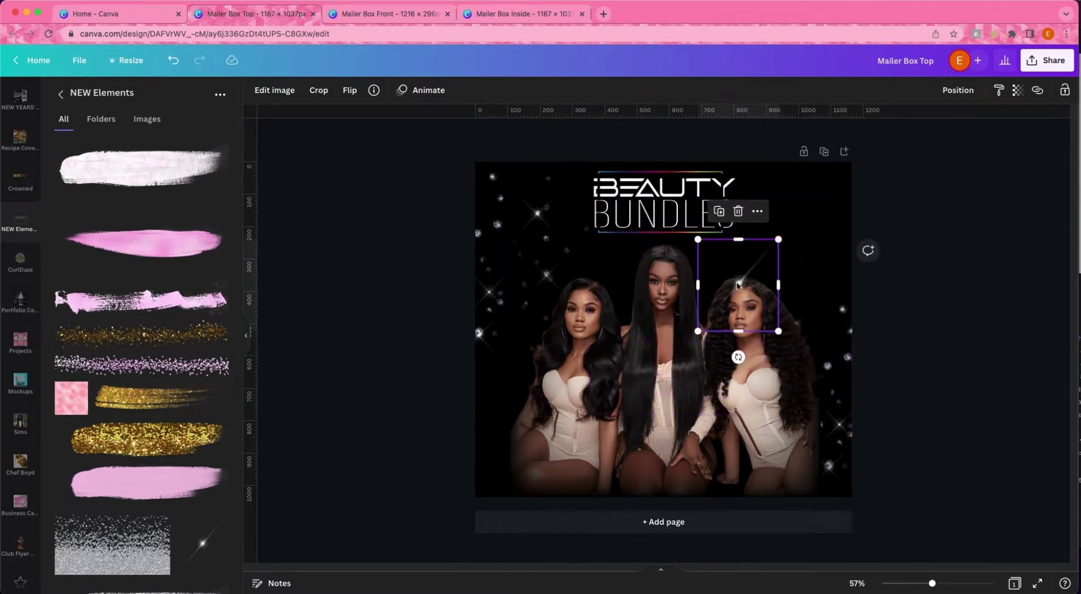
drag(738, 285, 655, 486)
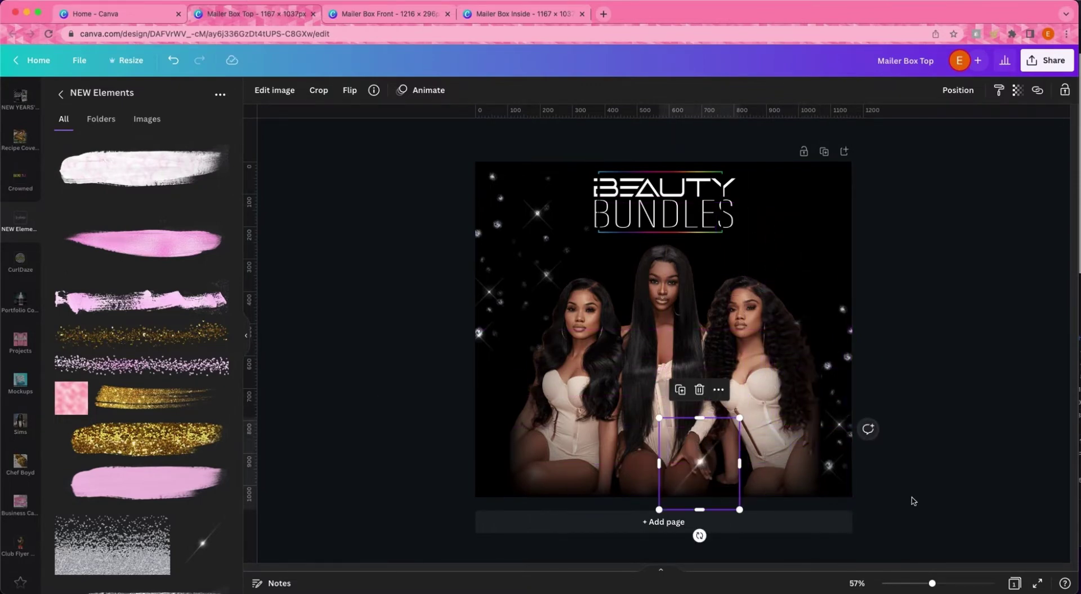
drag(740, 418, 700, 467)
click(924, 461)
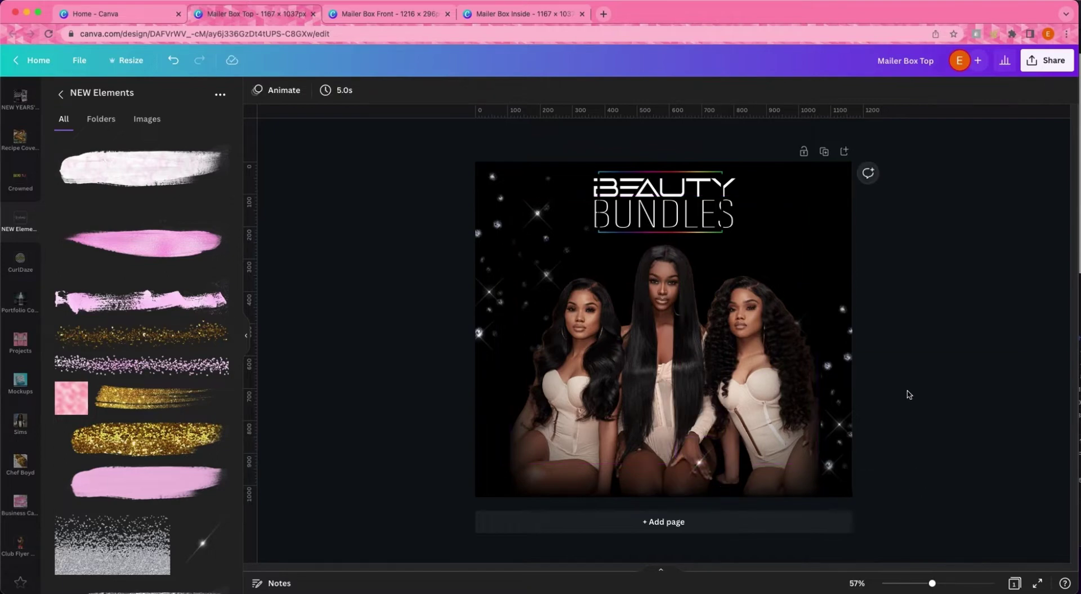
Copy the small star flare to two more spots: above the right-hand model and beside the left-hand model's head.
drag(1022, 354, 506, 498)
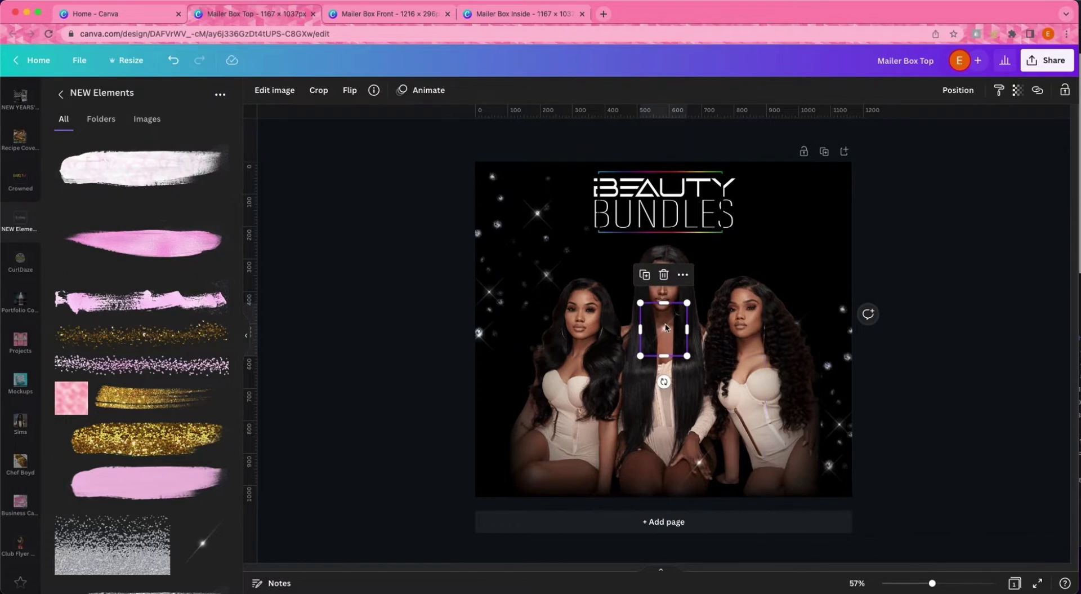
drag(667, 328, 796, 245)
click(971, 299)
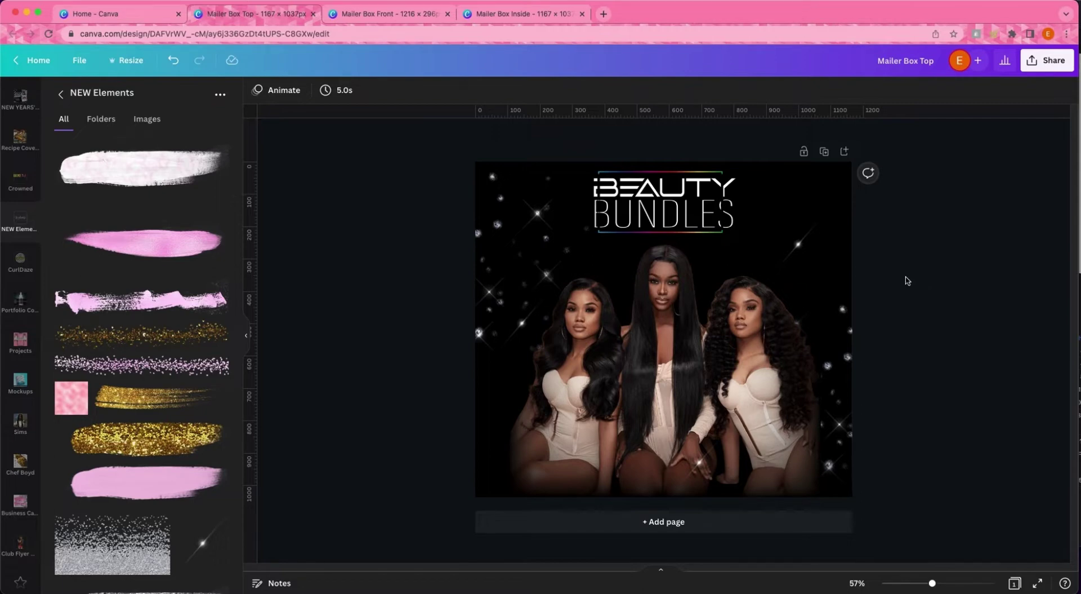
Add a second page with the same black background below the finished top design.
drag(1023, 357, 763, 497)
click(755, 521)
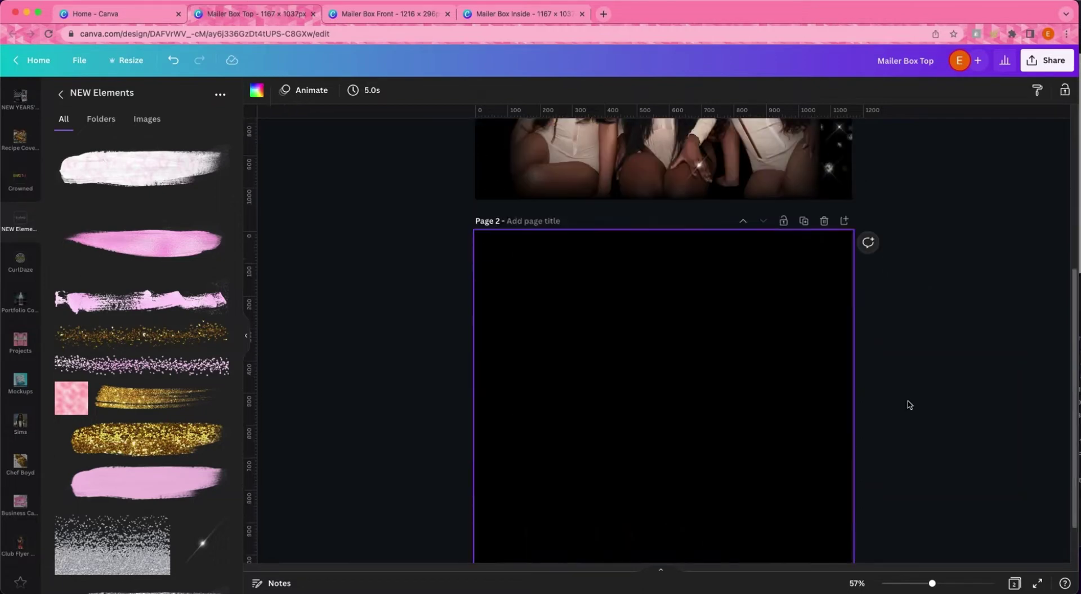
scroll(864, 364, up, 6)
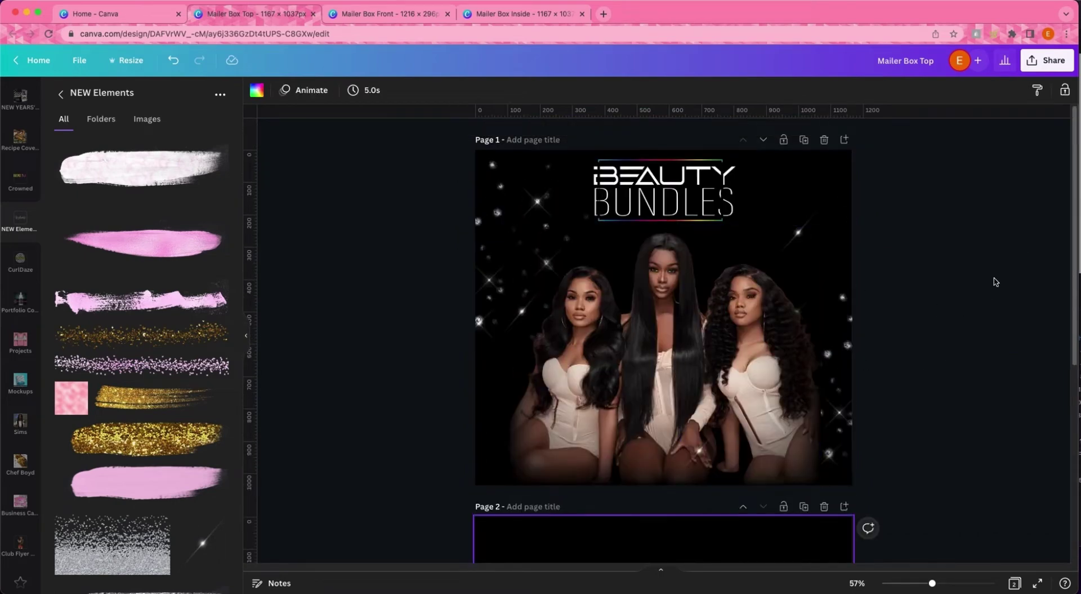
scroll(777, 497, down, 5)
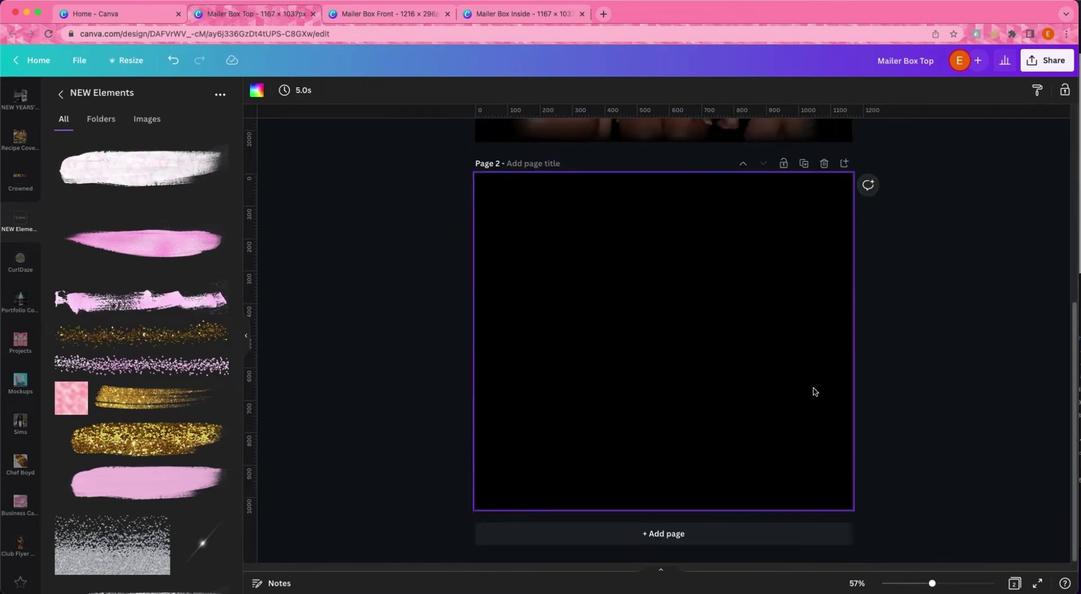
scroll(813, 391, up, 6)
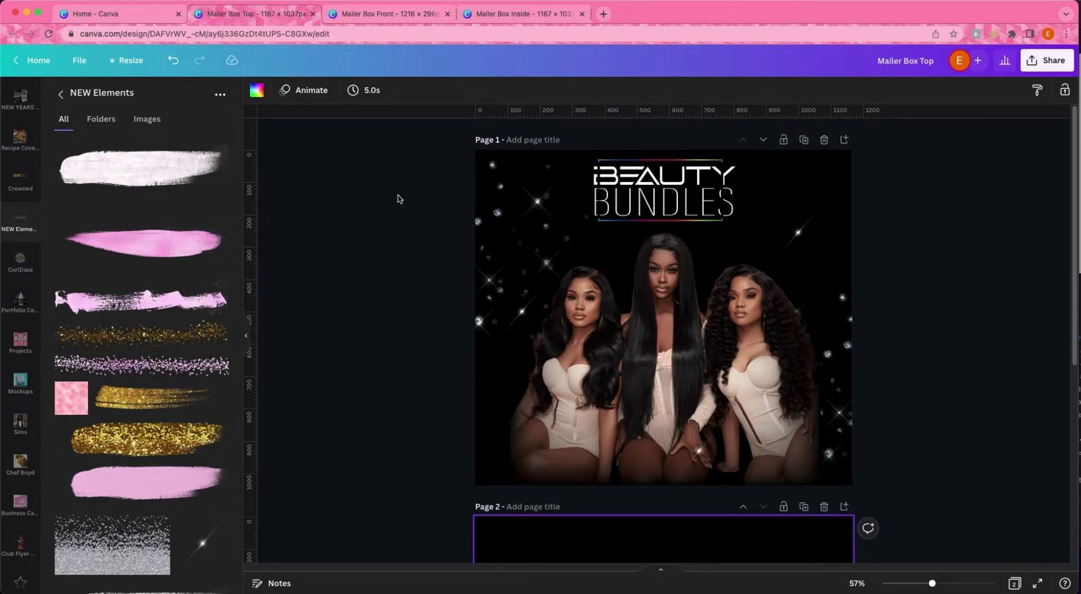
Title page 1 "Top" and page 2 "Inside".
click(533, 153)
click(549, 138)
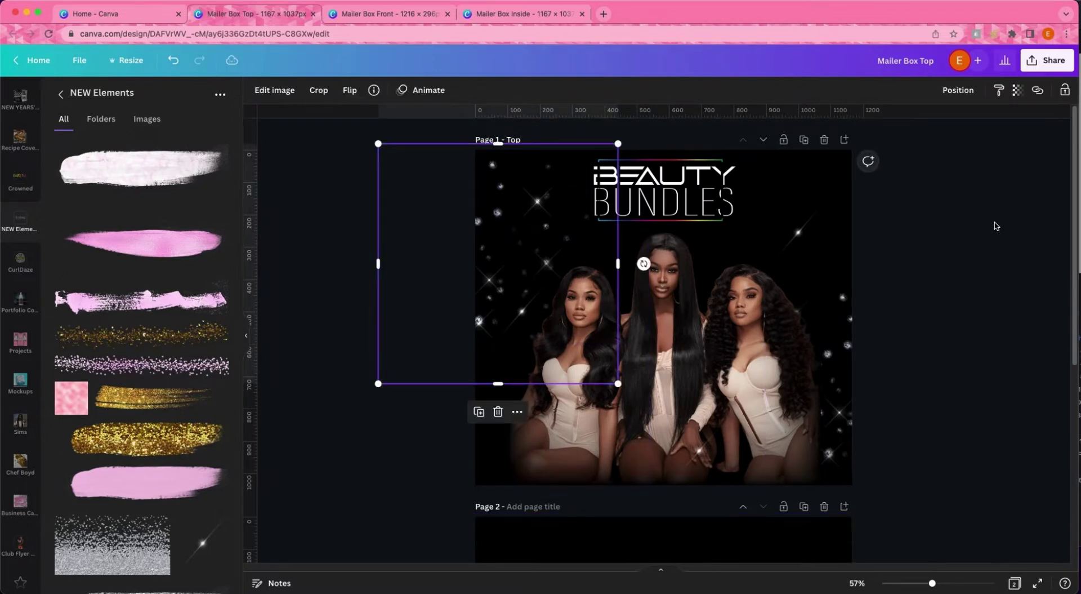
scroll(623, 446, down, 5)
click(527, 168)
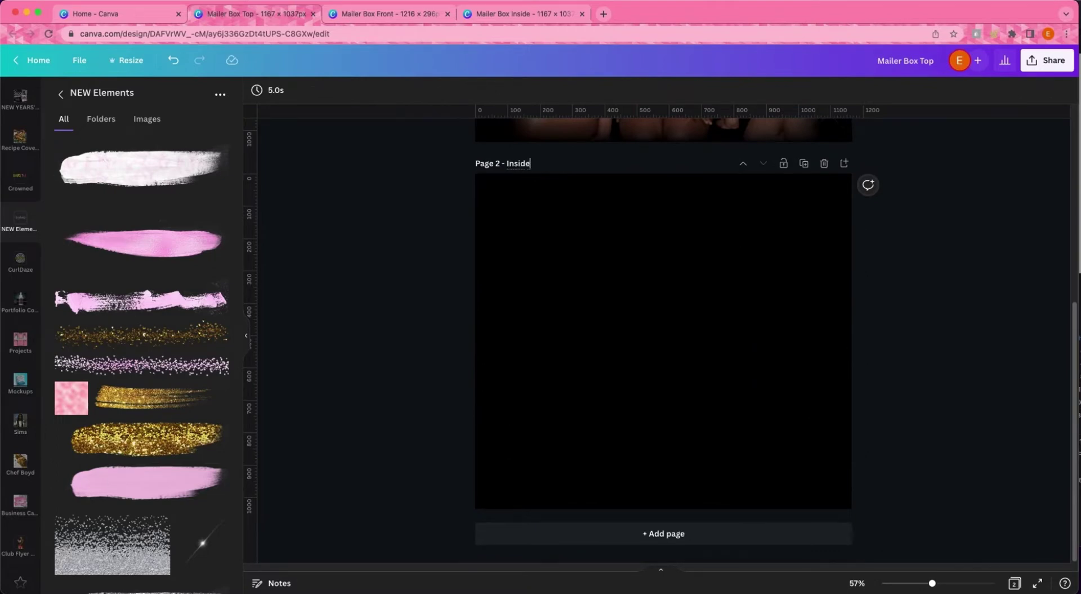
click(724, 289)
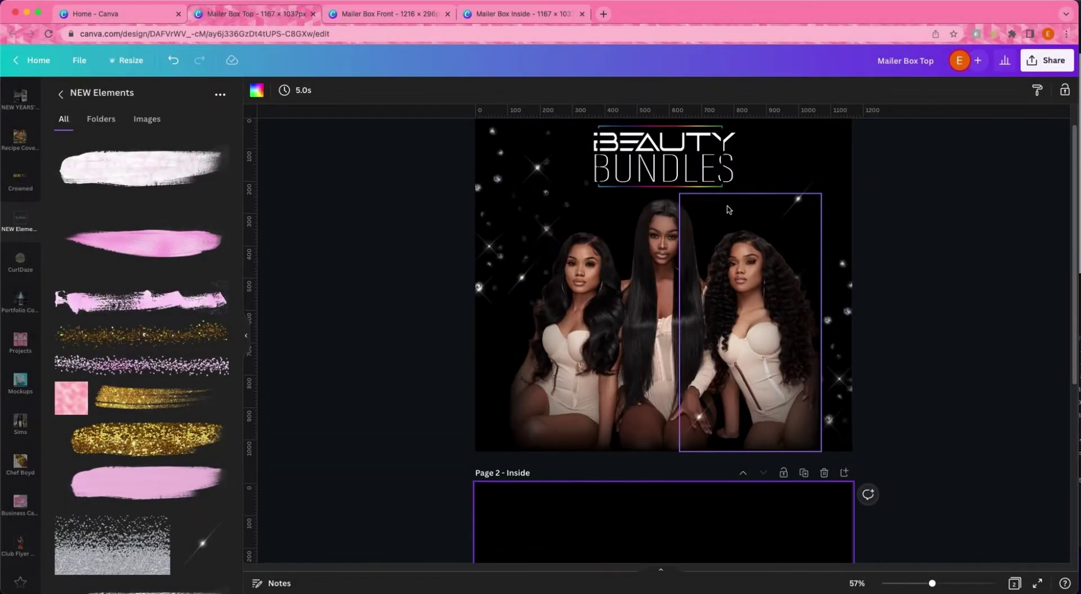
scroll(941, 302, down, 3)
scroll(936, 305, down, 5)
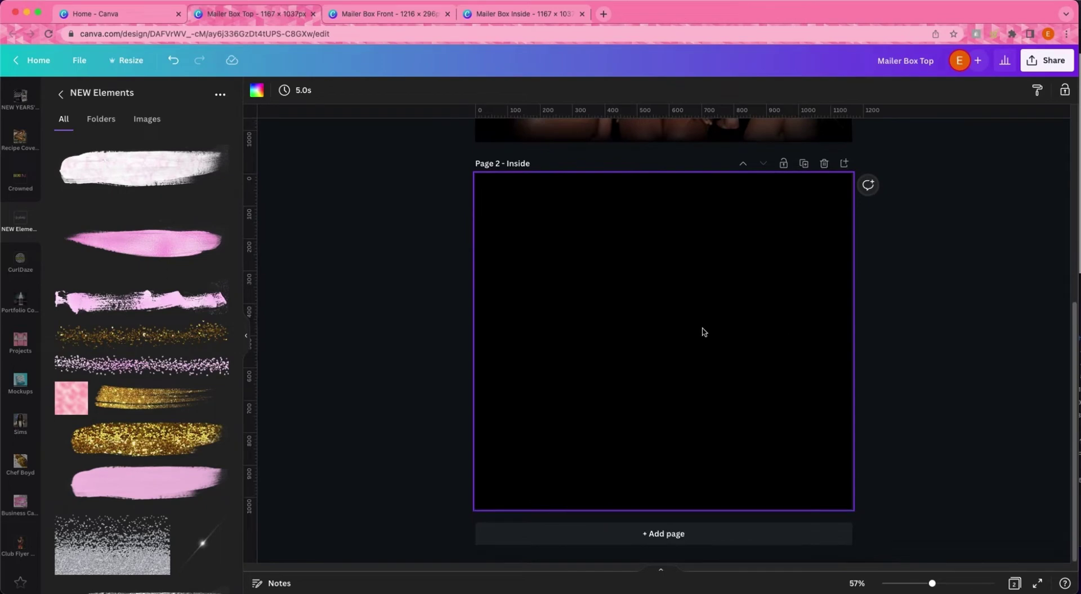
scroll(406, 334, up, 1)
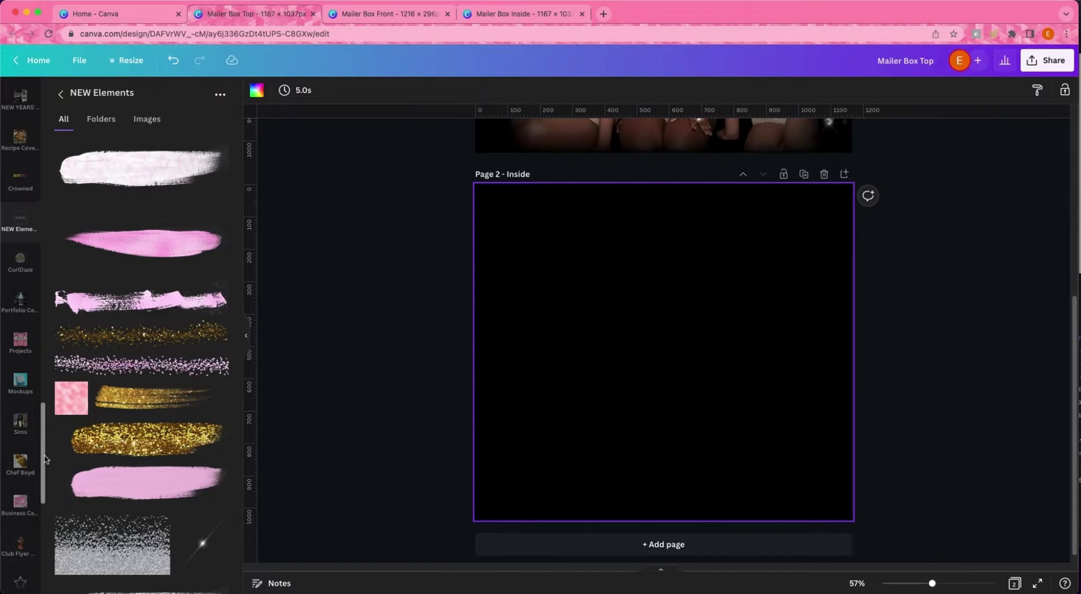
scroll(28, 383, down, 8)
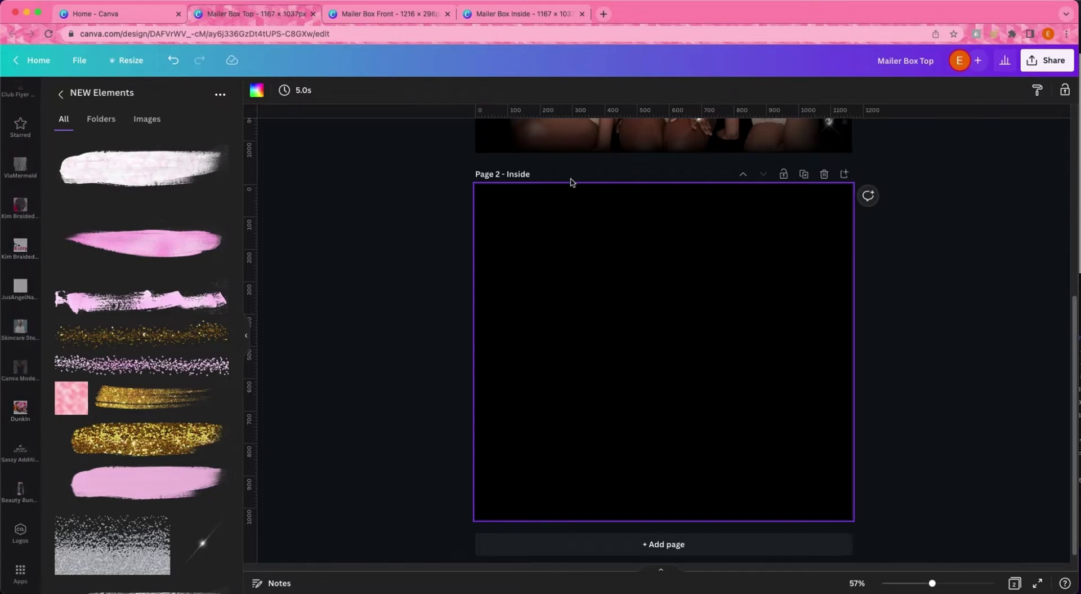
scroll(572, 179, up, 10)
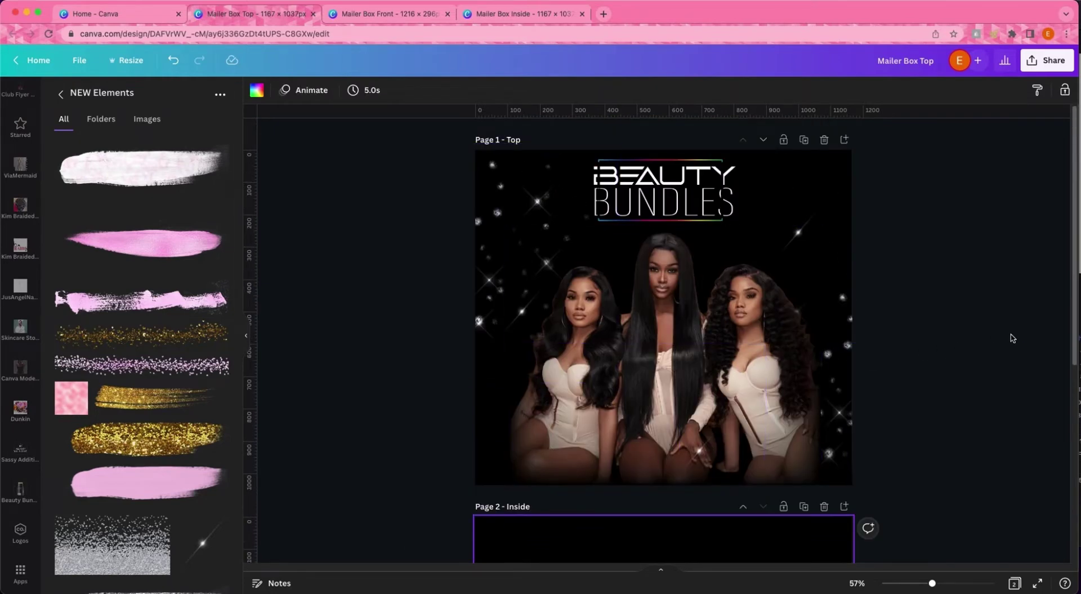
drag(972, 369, 474, 311)
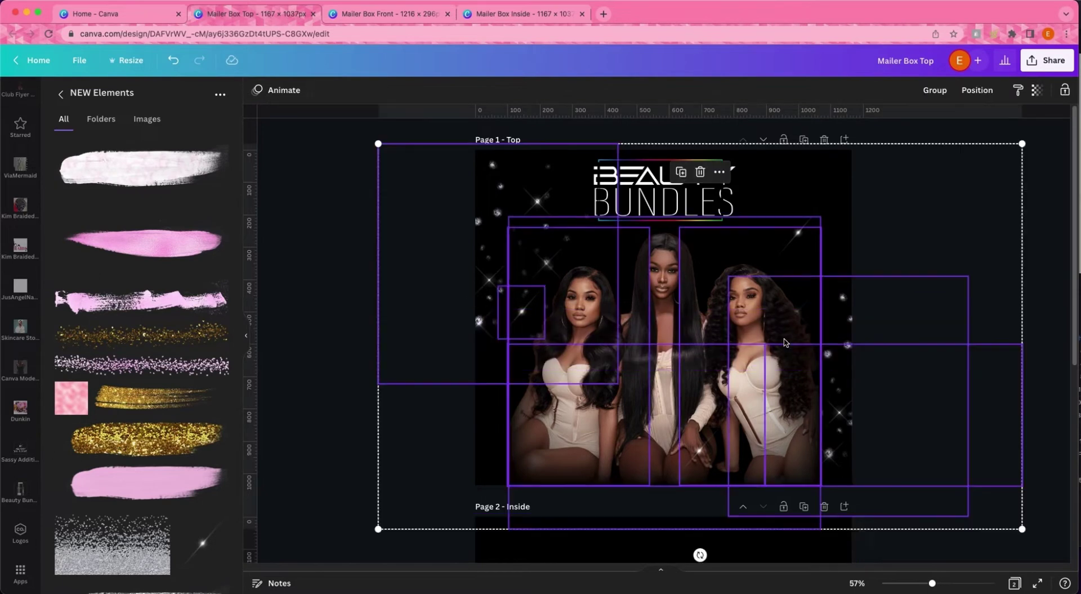
click(1031, 305)
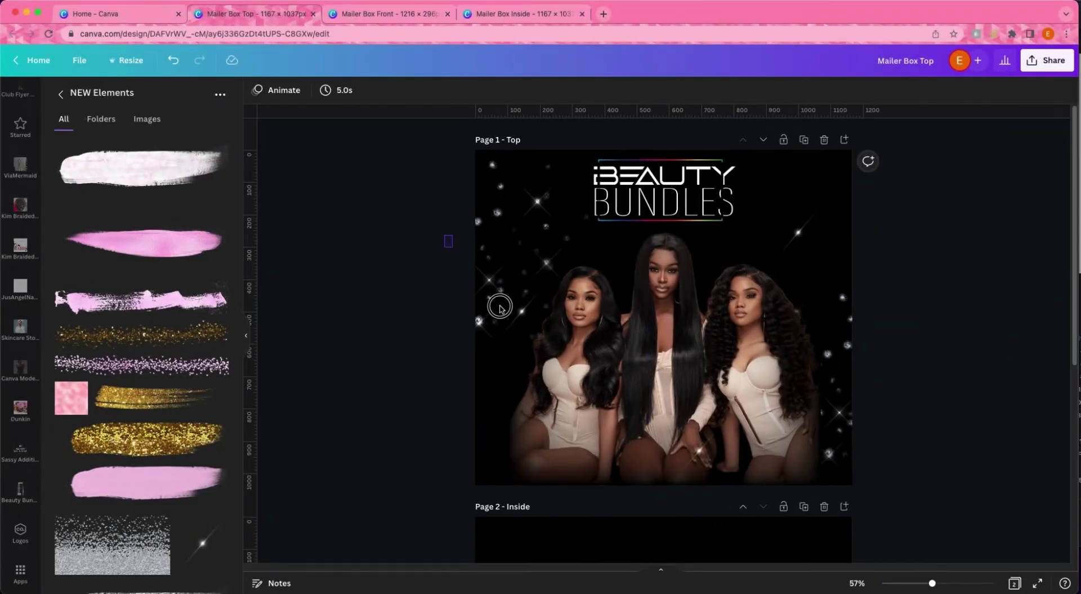
drag(446, 236, 819, 404)
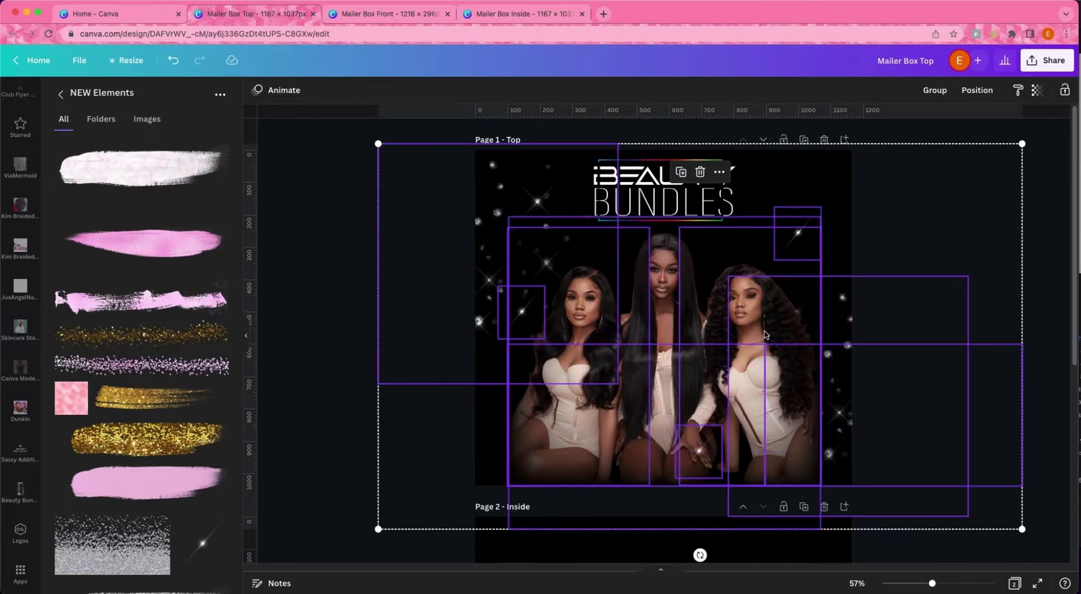
click(348, 266)
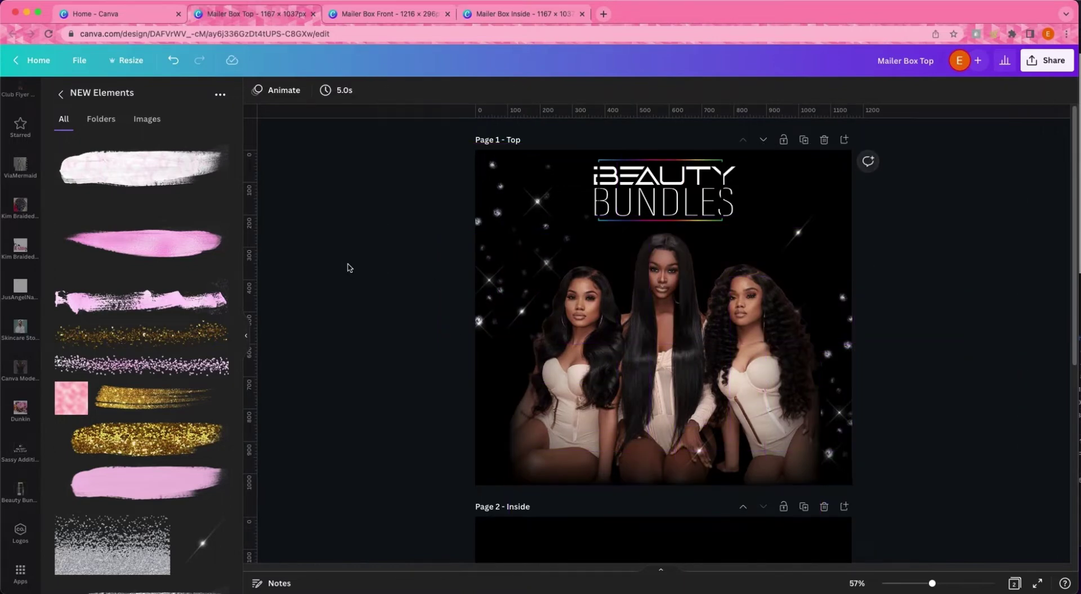
Copy the Beauty Bundles logo from the Top page onto the Inside page and enlarge it to most of the page width.
scroll(360, 267, down, 1)
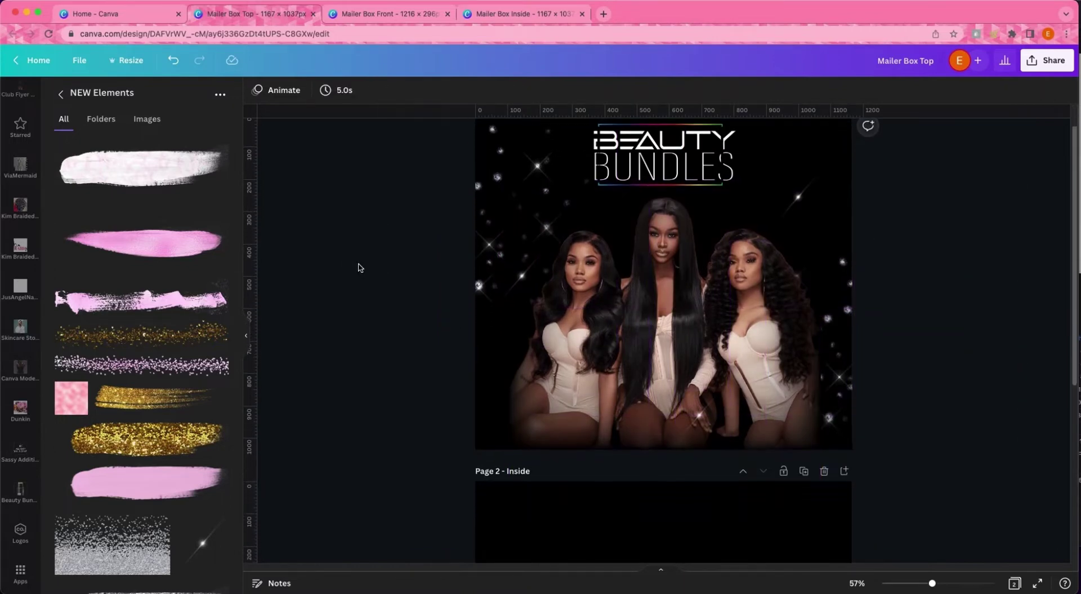
click(662, 176)
click(645, 226)
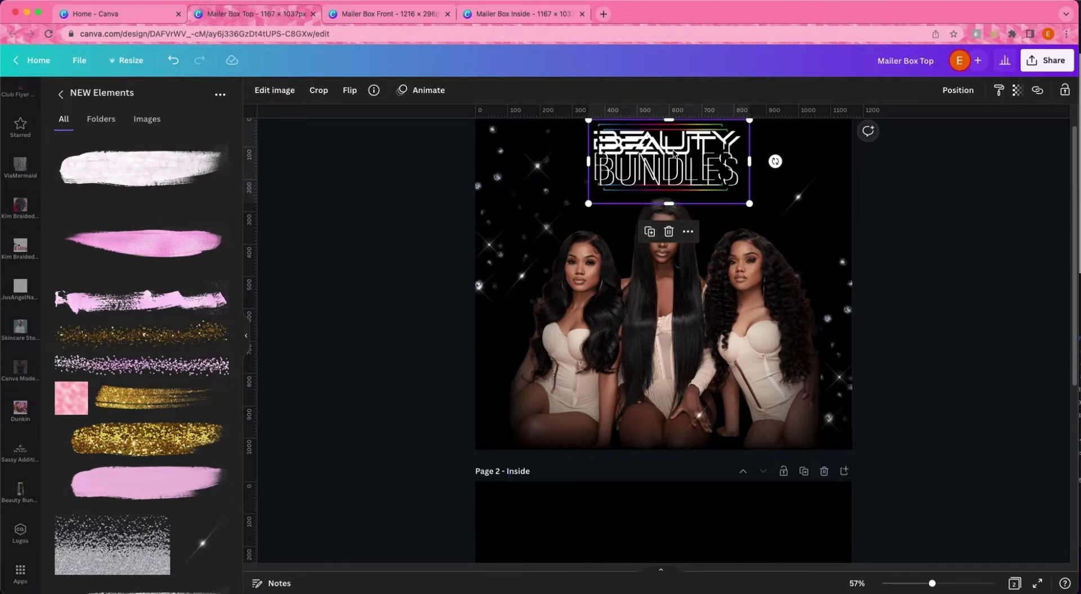
drag(664, 163, 601, 256)
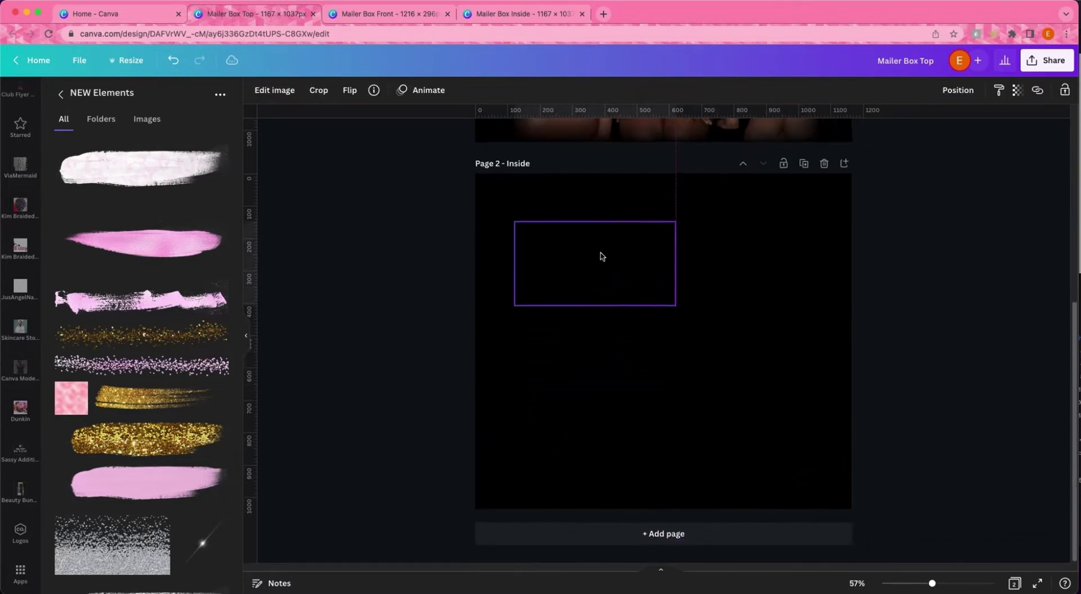
drag(676, 306, 810, 423)
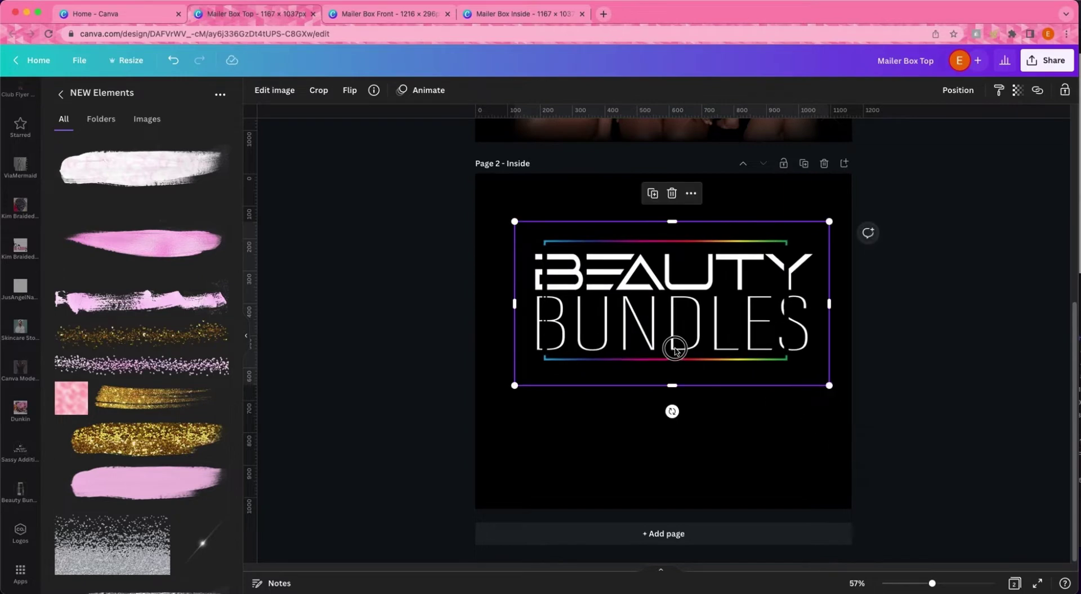
Move the large logo to the middle of the Inside page and align it to the page's horizontal center.
drag(674, 347, 662, 387)
click(958, 90)
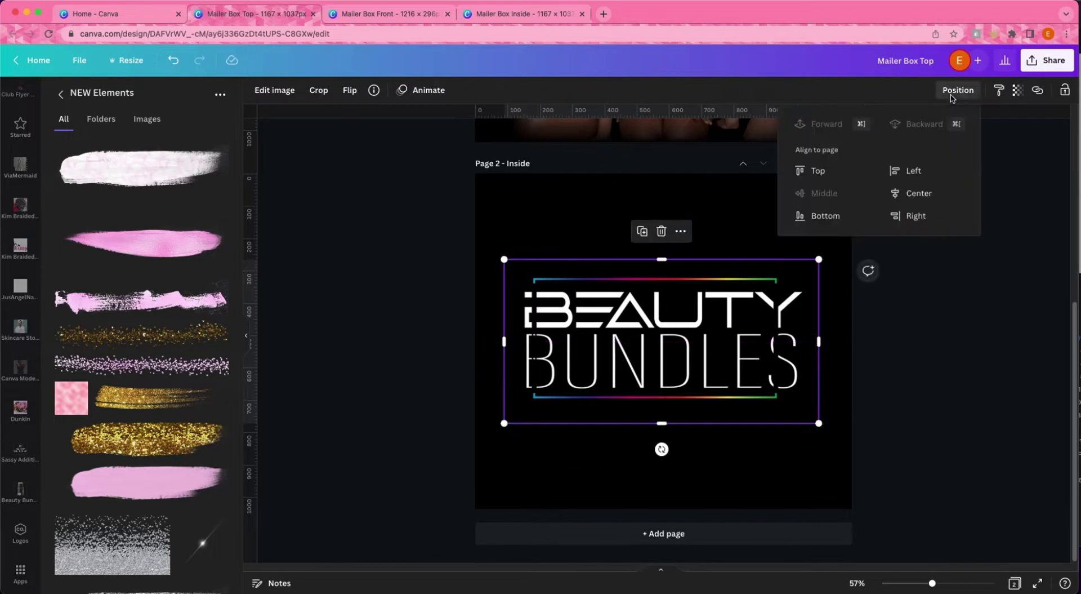
click(912, 193)
click(931, 380)
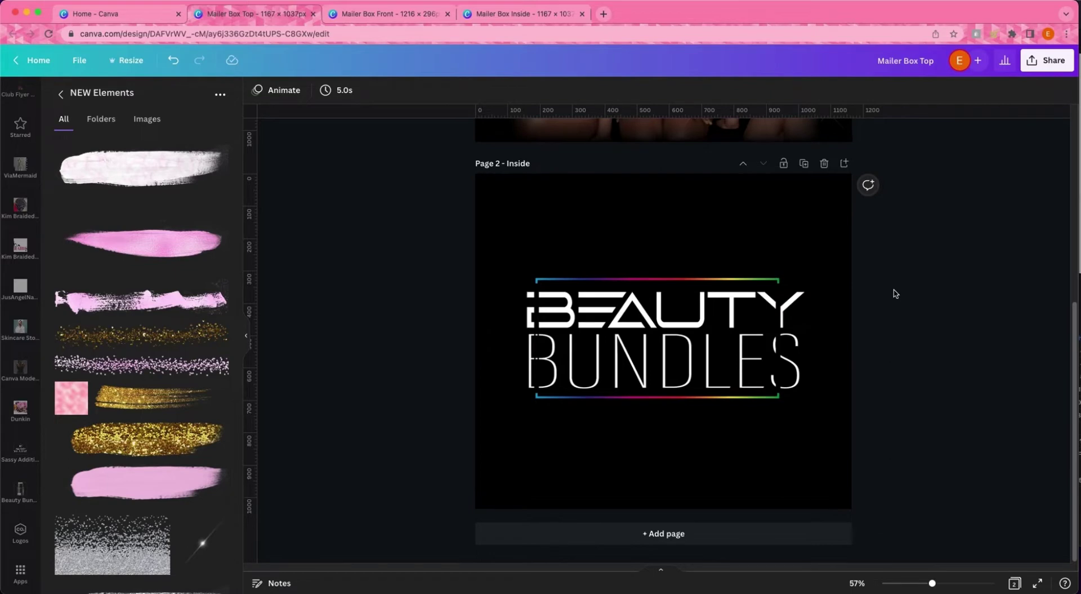
Add the rainbow gradient from the Beauty Bundles folder to the Inside page and stretch it to leave only a thin black margin.
click(503, 219)
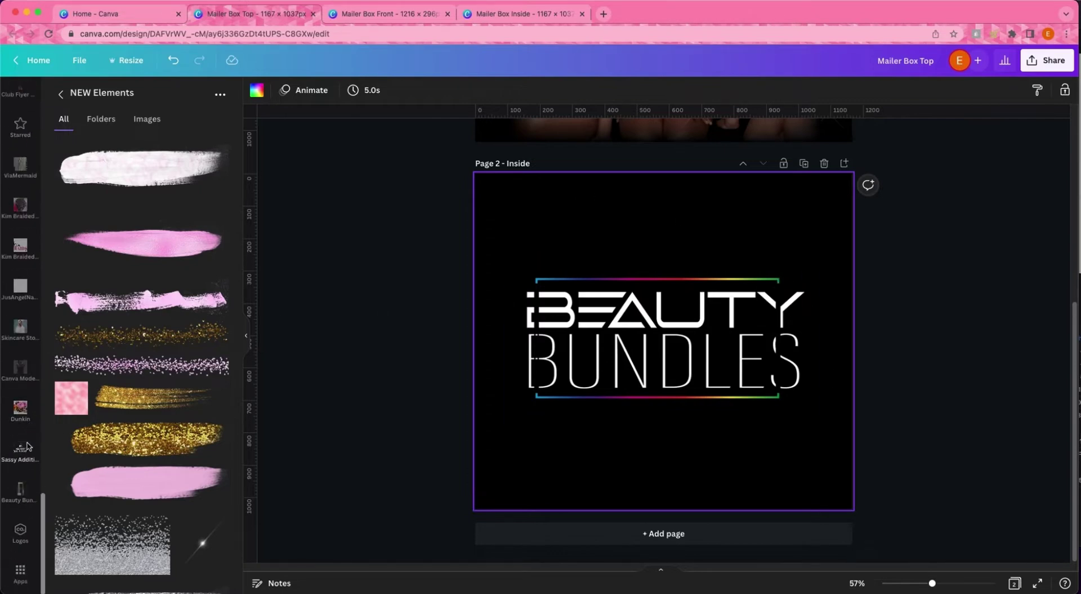
click(20, 490)
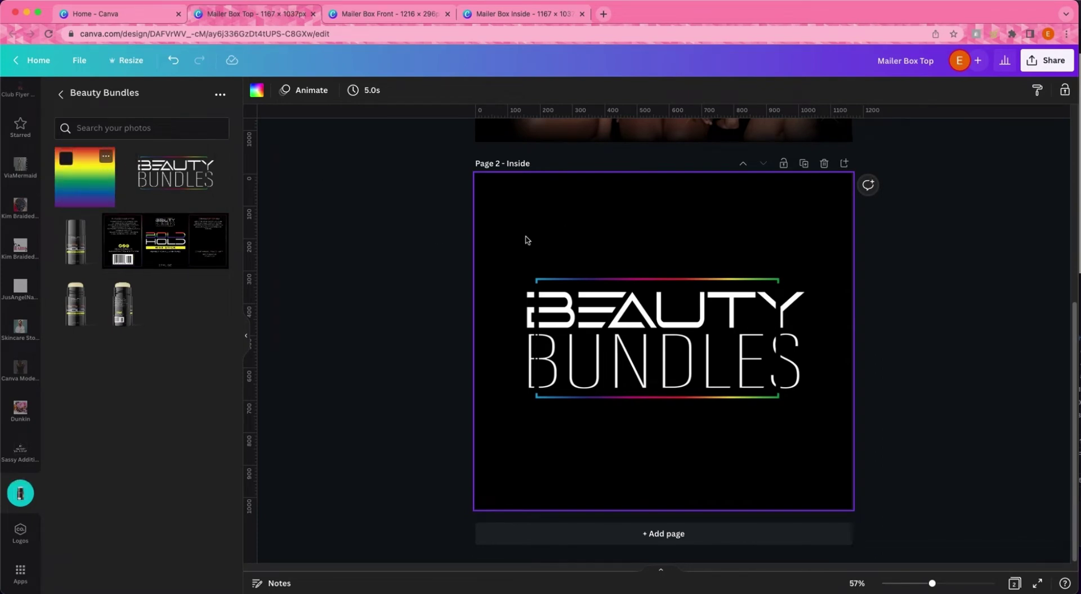
drag(625, 234, 583, 206)
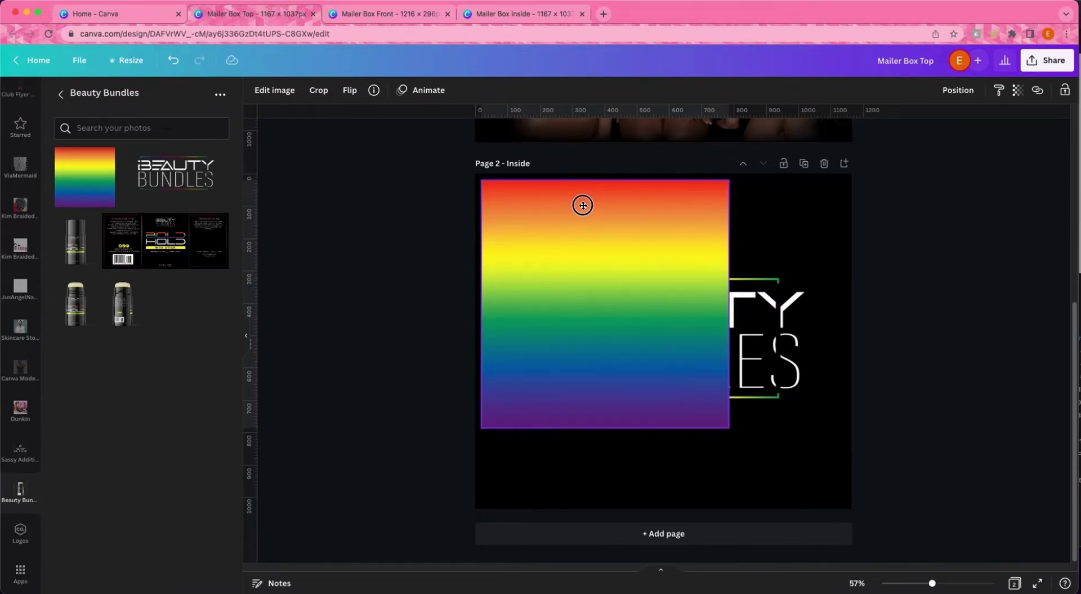
drag(583, 205, 583, 205)
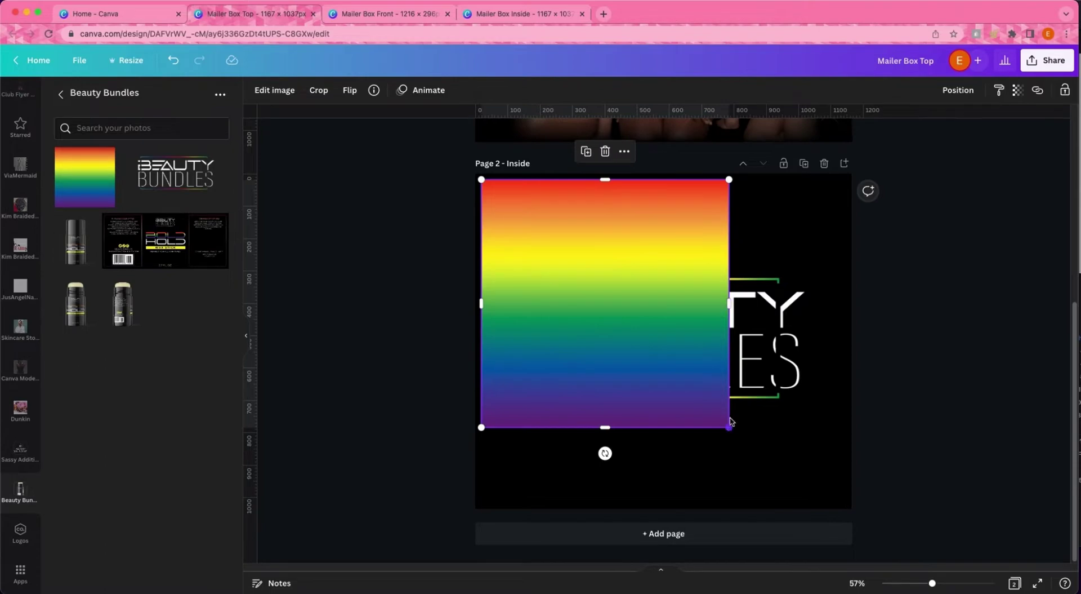
drag(729, 304, 847, 323)
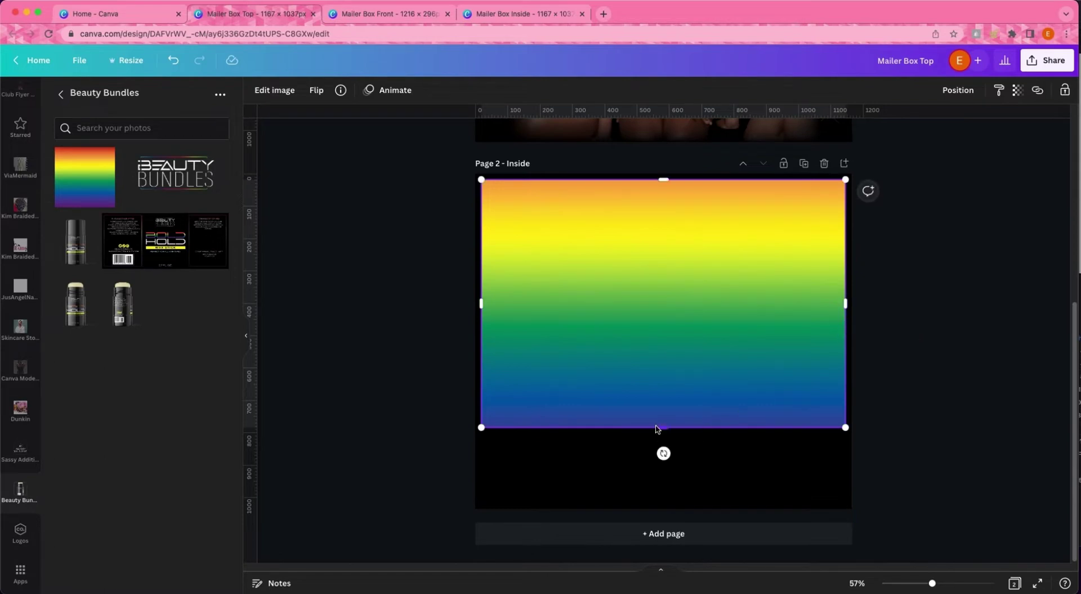
drag(660, 428, 652, 505)
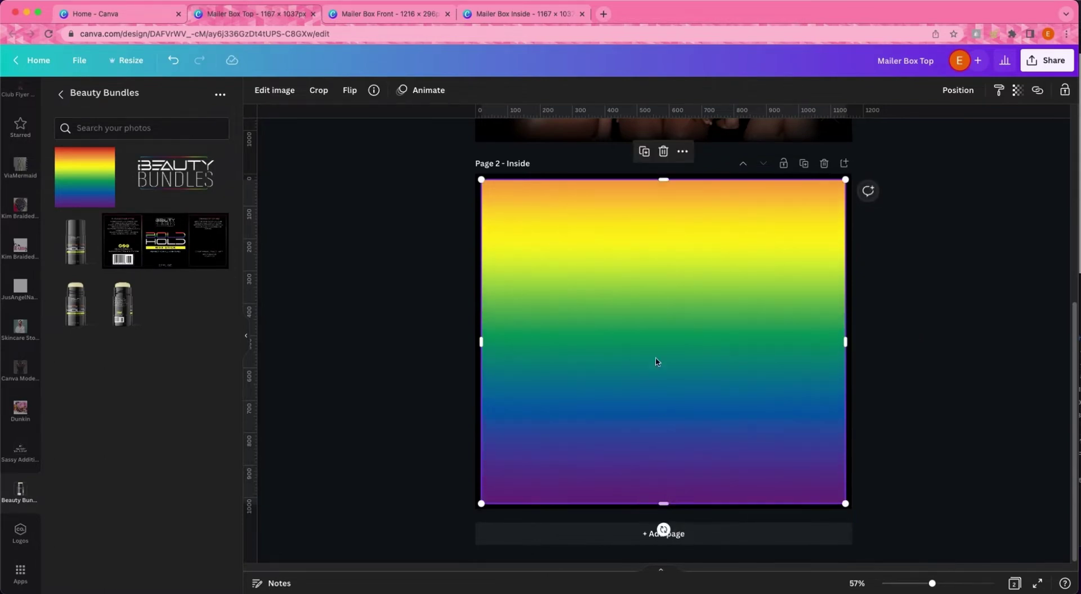
Adjust the rainbow gradient's crop by shrinking and repositioning the image so red shows along its upper edge.
double_click(654, 305)
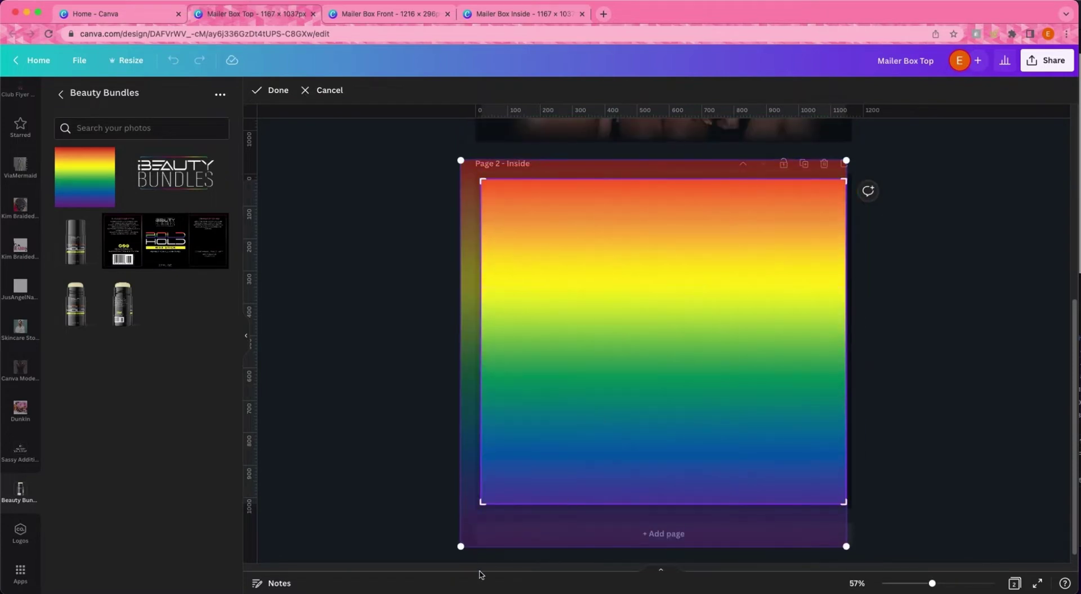
drag(461, 545, 482, 509)
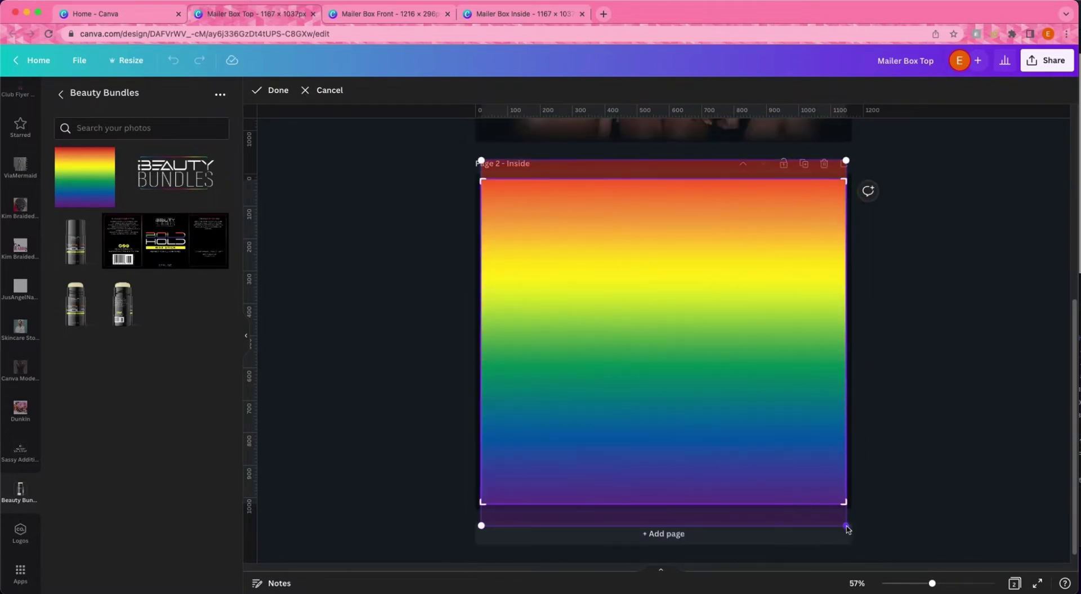
drag(827, 503, 816, 490)
drag(775, 401, 775, 415)
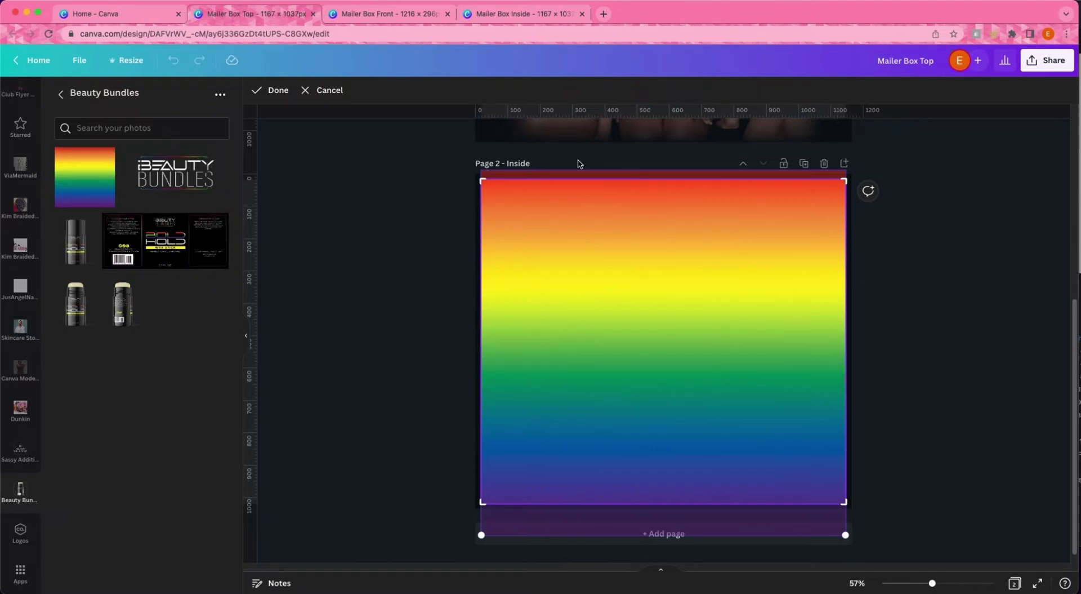
click(270, 90)
click(411, 276)
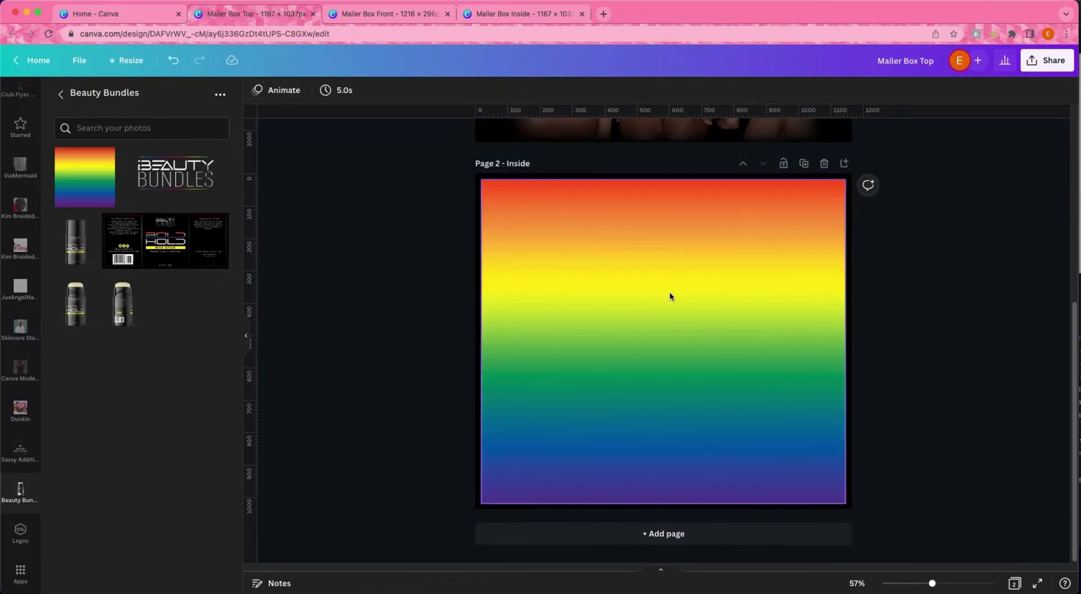
Add a square over the gradient, stretch it to leave a thin rainbow border, and align it to the page middle.
key(r)
drag(643, 305, 514, 206)
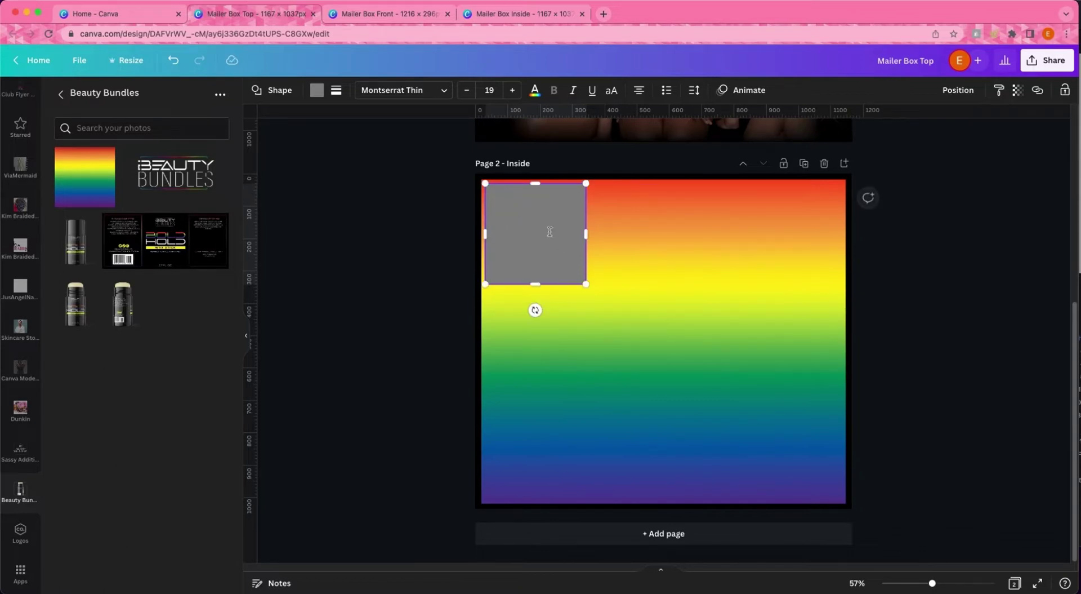
drag(586, 283, 842, 495)
drag(842, 499, 844, 498)
click(726, 519)
click(826, 278)
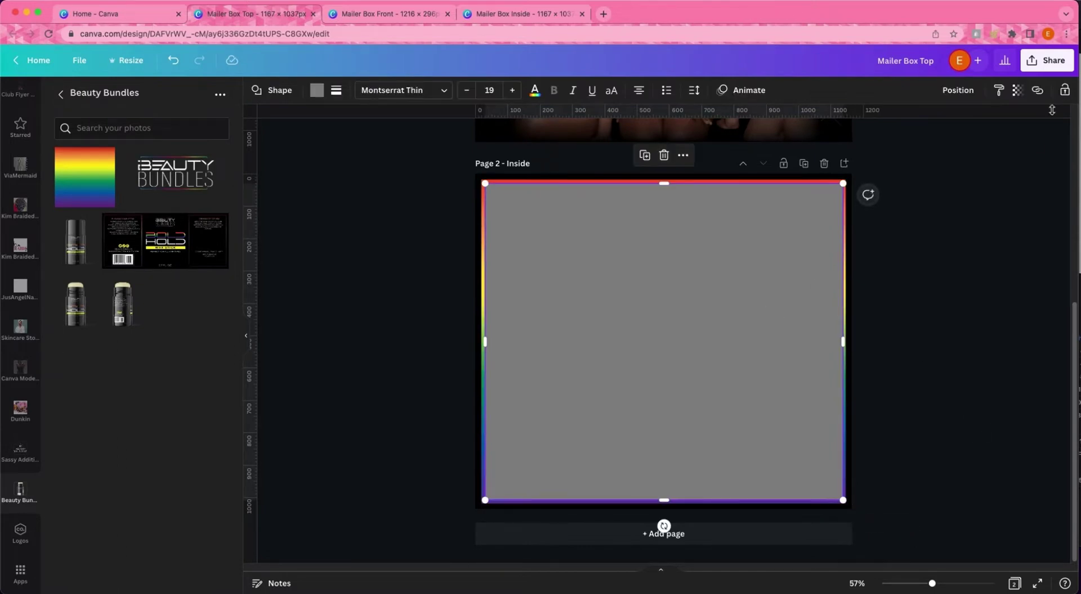
click(958, 90)
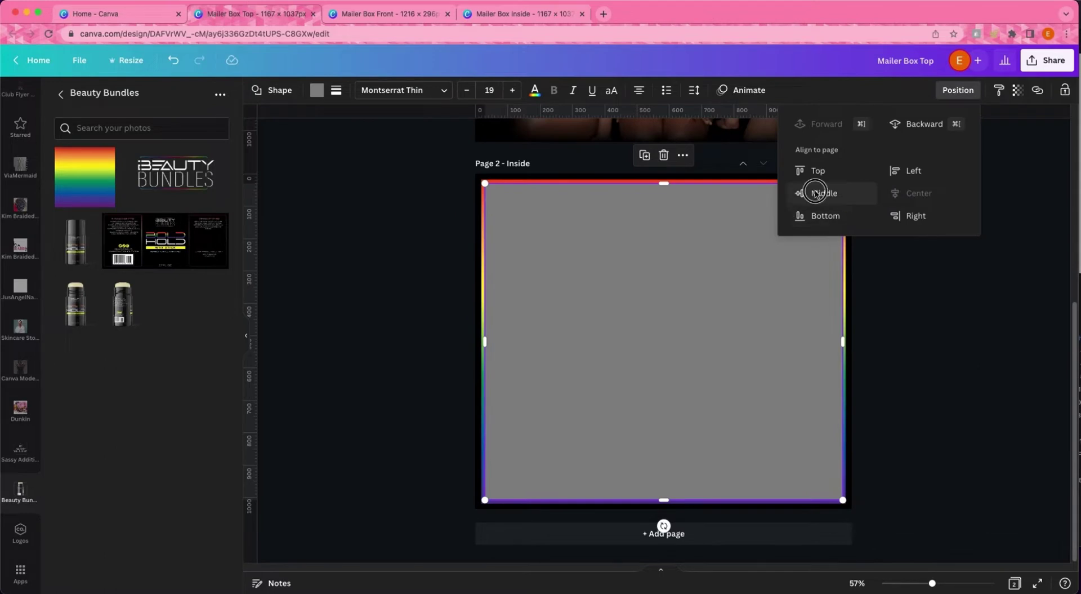
click(937, 334)
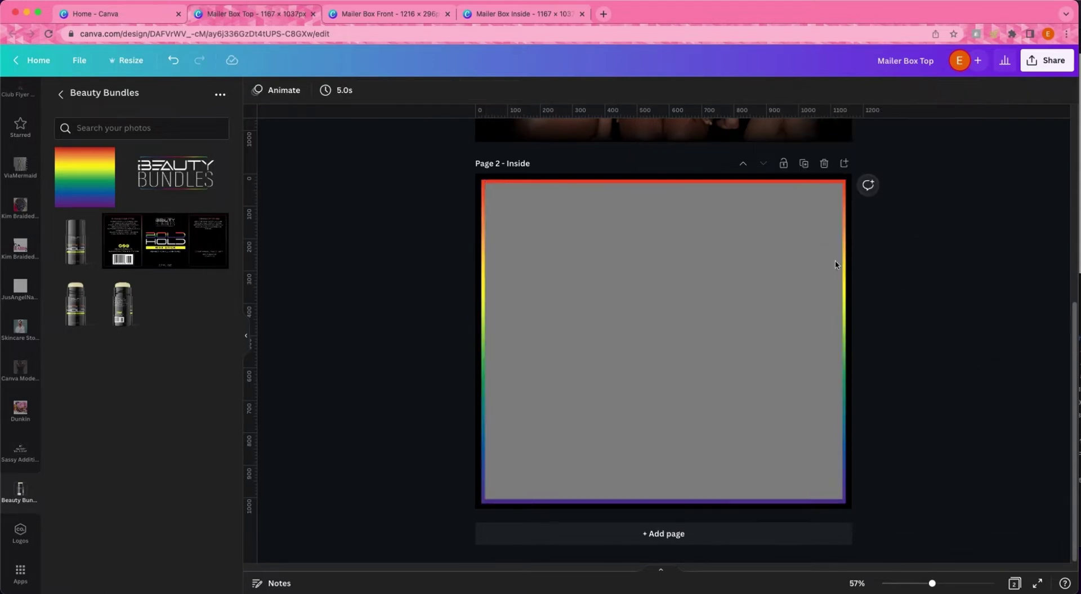
Fill the gray rectangle inside the rainbow border with black.
click(616, 235)
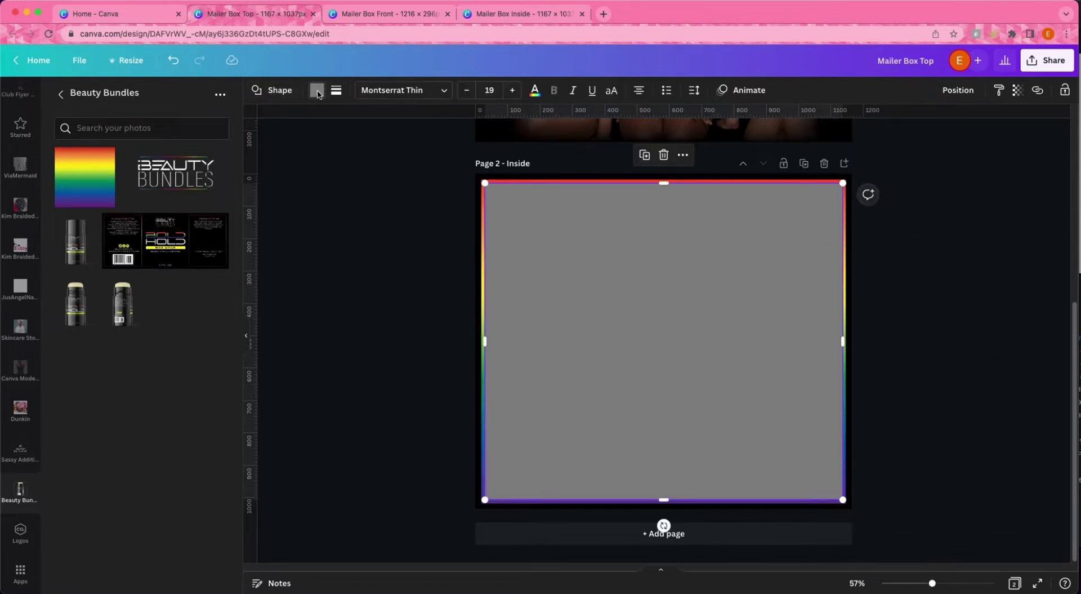
click(316, 91)
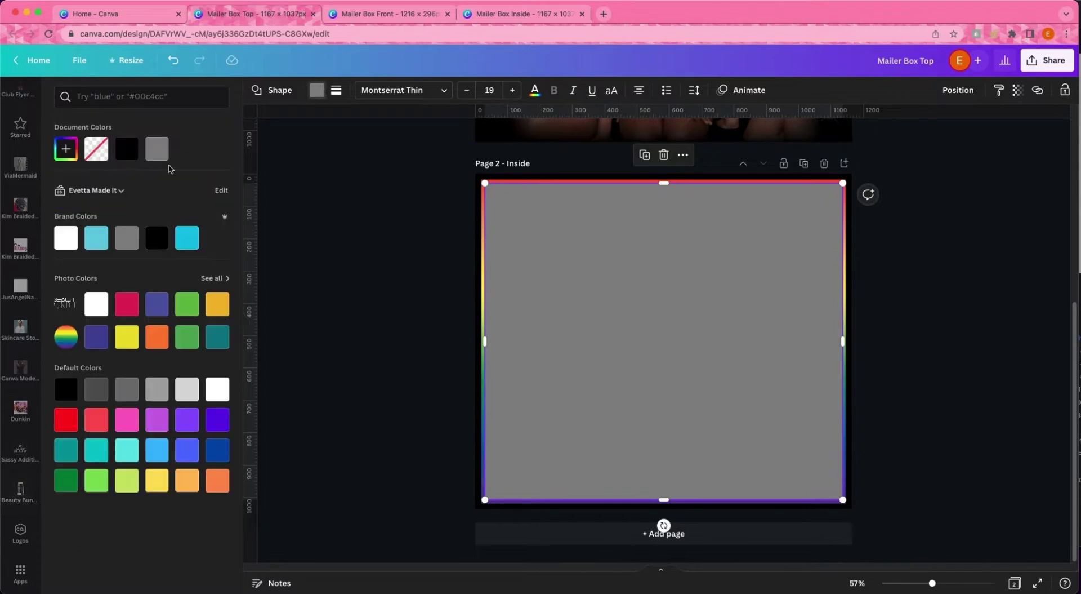
click(119, 147)
click(305, 207)
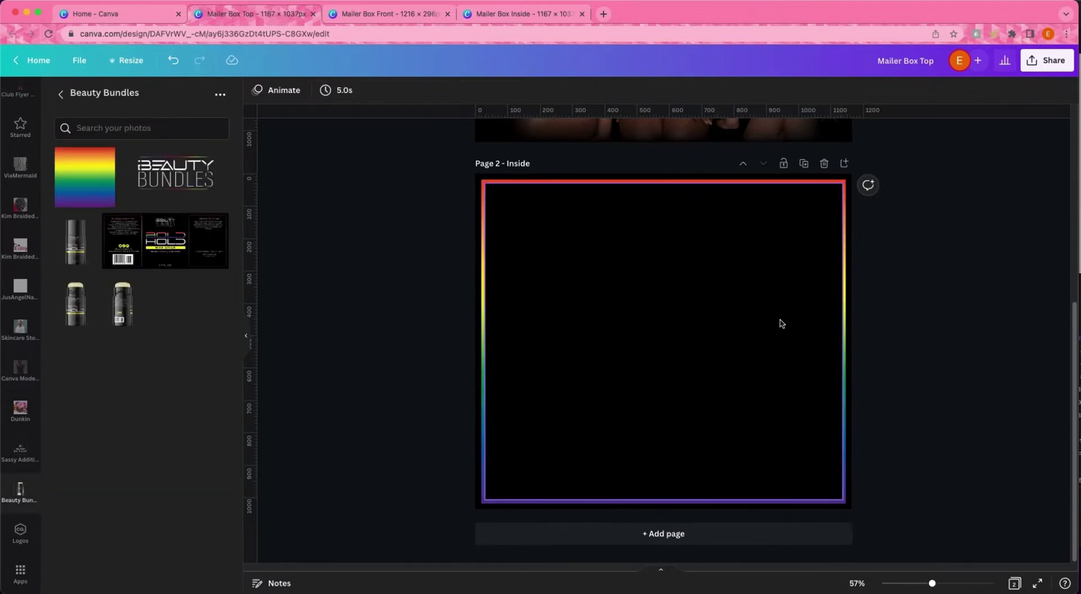
Group the black rectangle with the rainbow gradient and send the group backward behind the Beauty Bundles logo.
click(492, 192)
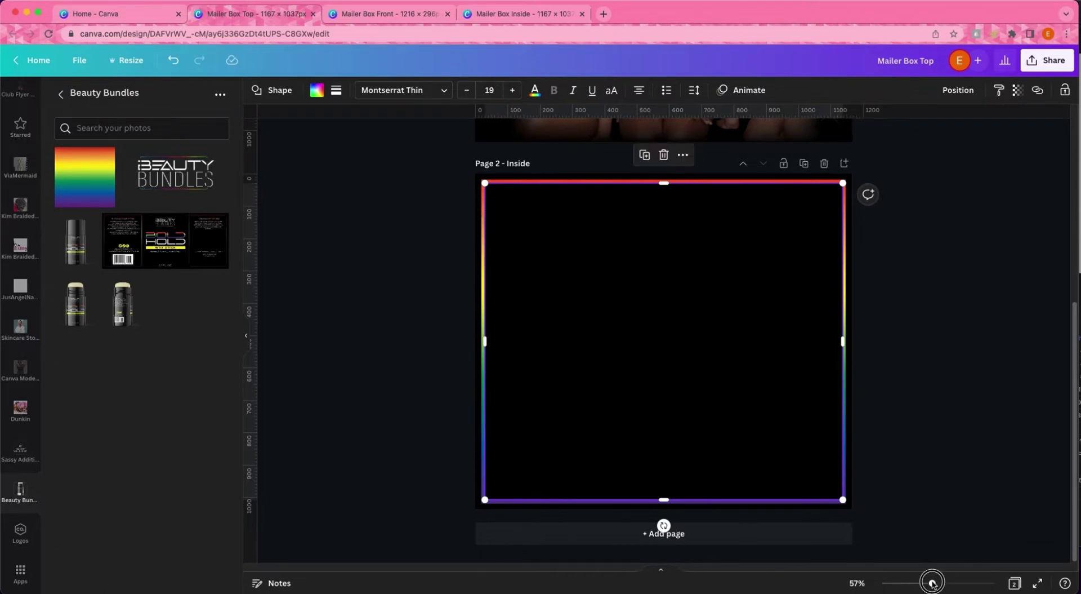
drag(932, 582, 953, 582)
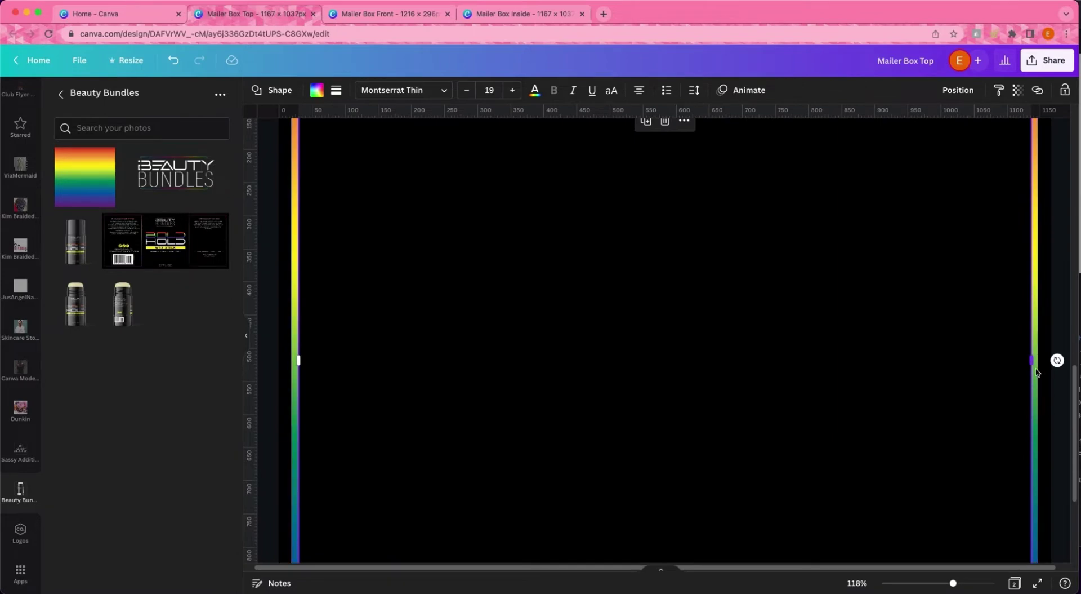
click(1047, 384)
click(1039, 392)
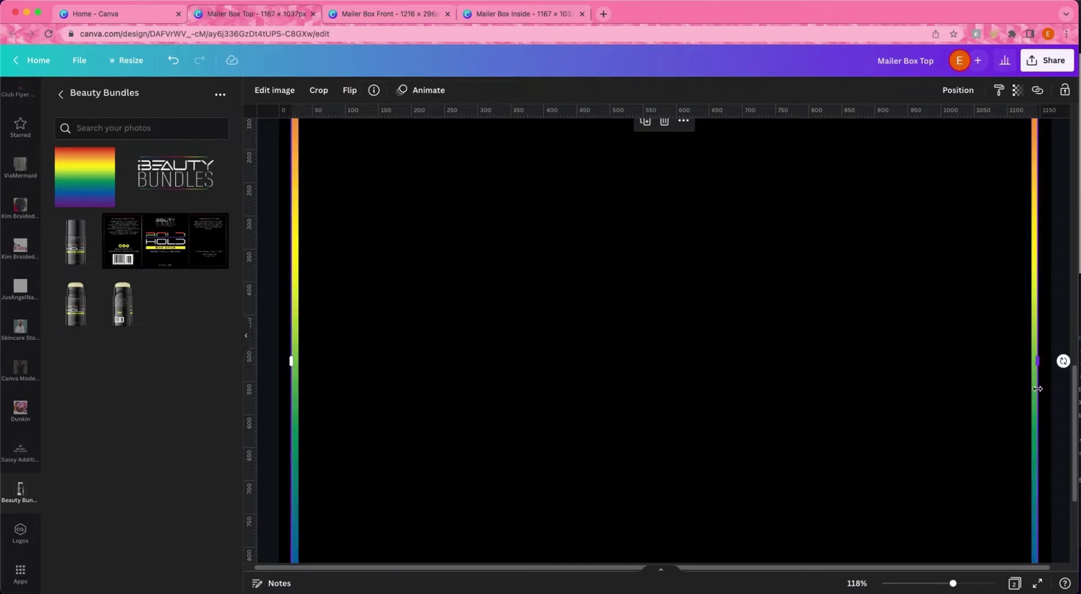
click(982, 311)
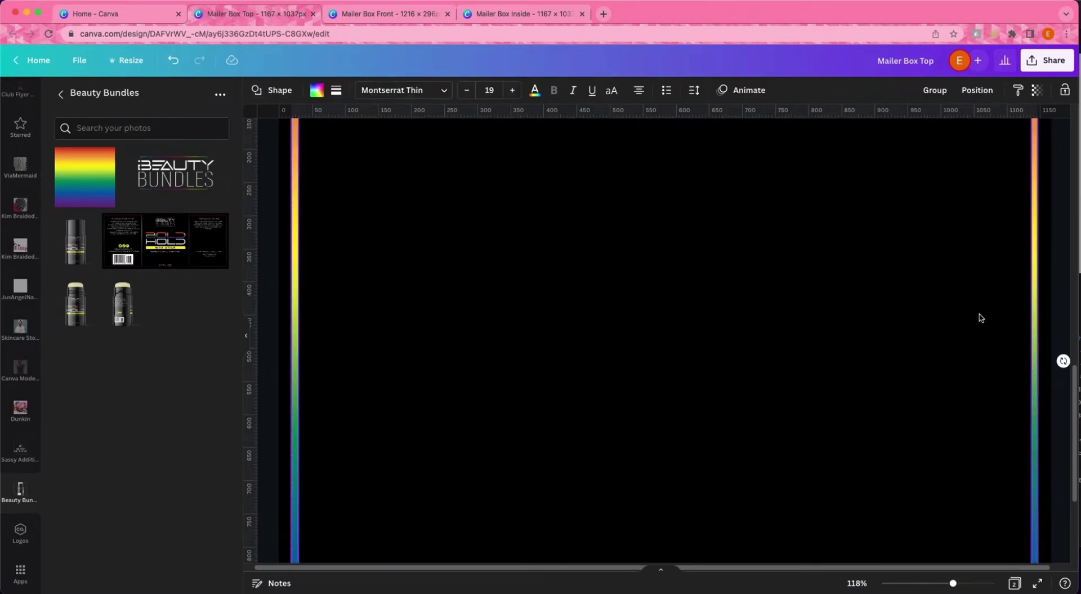
click(932, 90)
click(958, 90)
click(930, 125)
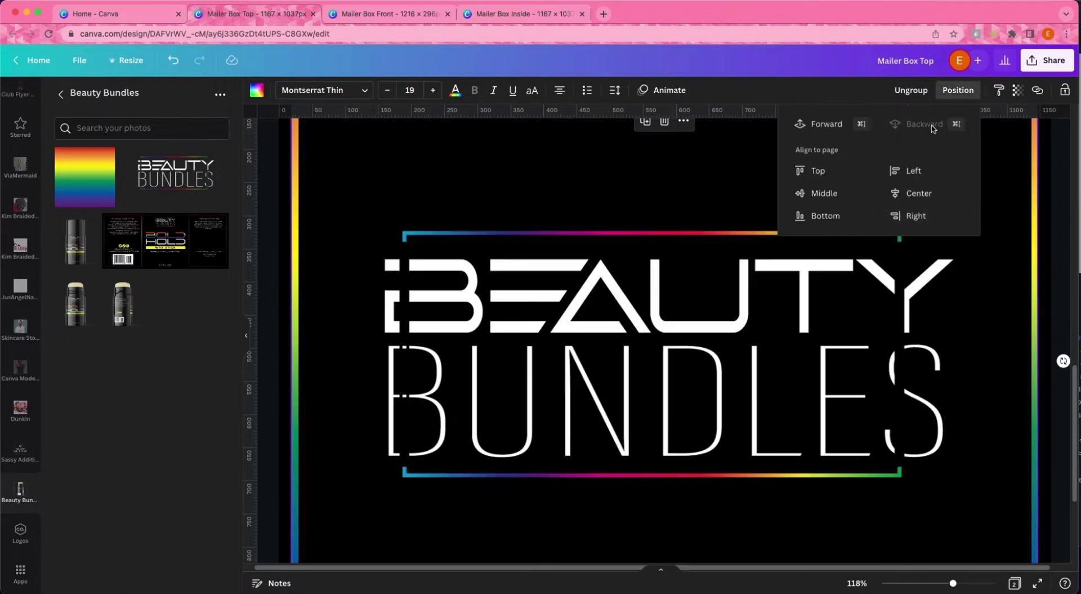
drag(952, 583, 931, 583)
click(963, 432)
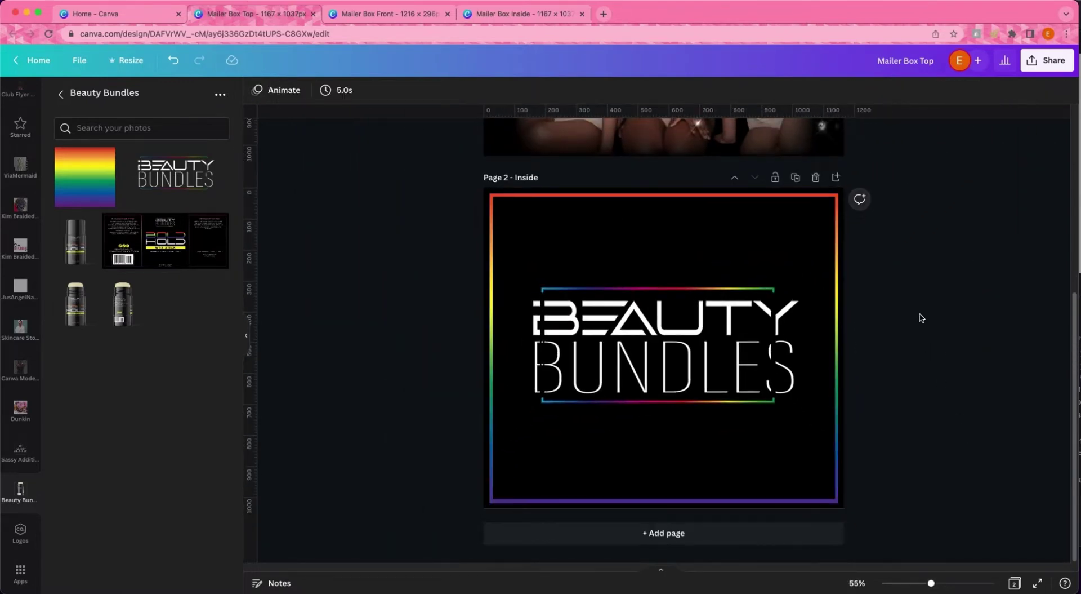
Shift the Beauty Bundles logo slightly down and to the right on the Inside page.
scroll(901, 324, up, 1)
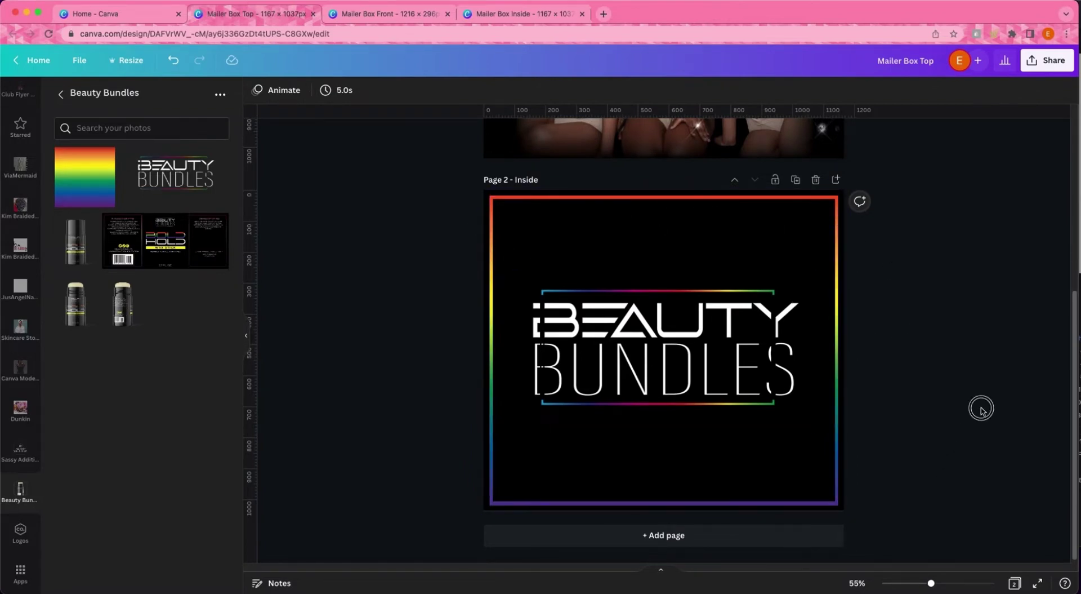
click(693, 311)
drag(672, 331, 693, 367)
Replace the Beauty Bundles logo on the Top page with the heading "NEW HAIR WHO DIS?" in Nobody Talks at size 83.
scroll(554, 239, up, 3)
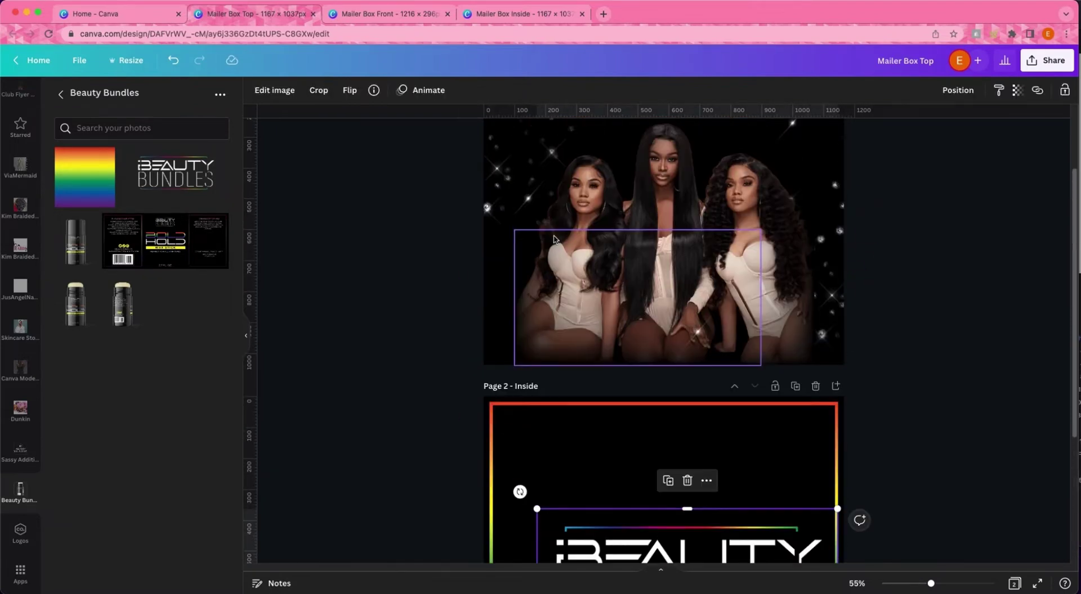
scroll(554, 239, up, 3)
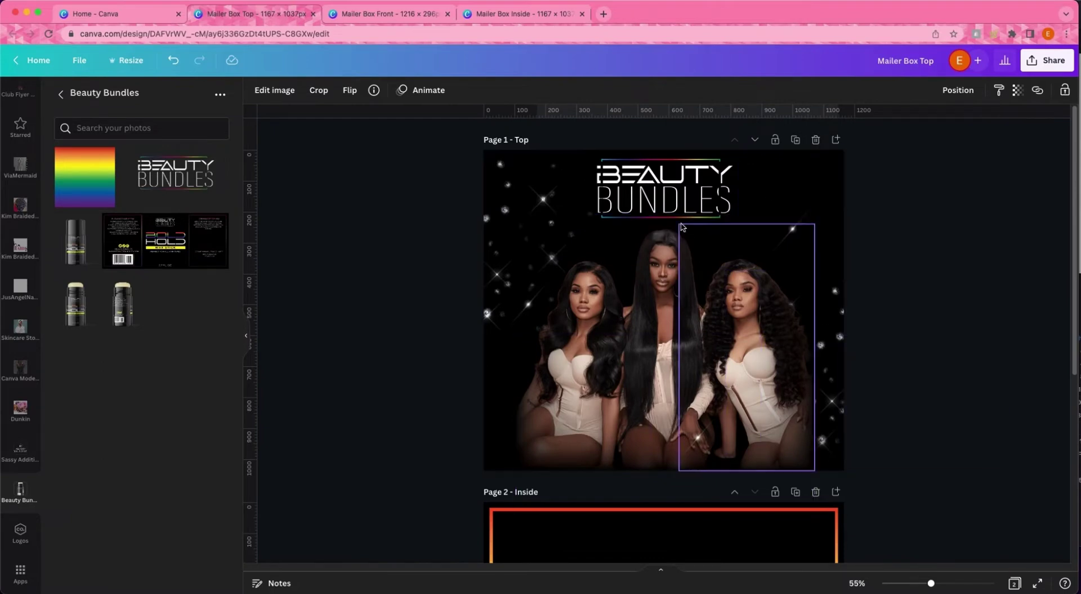
click(666, 188)
key(Delete)
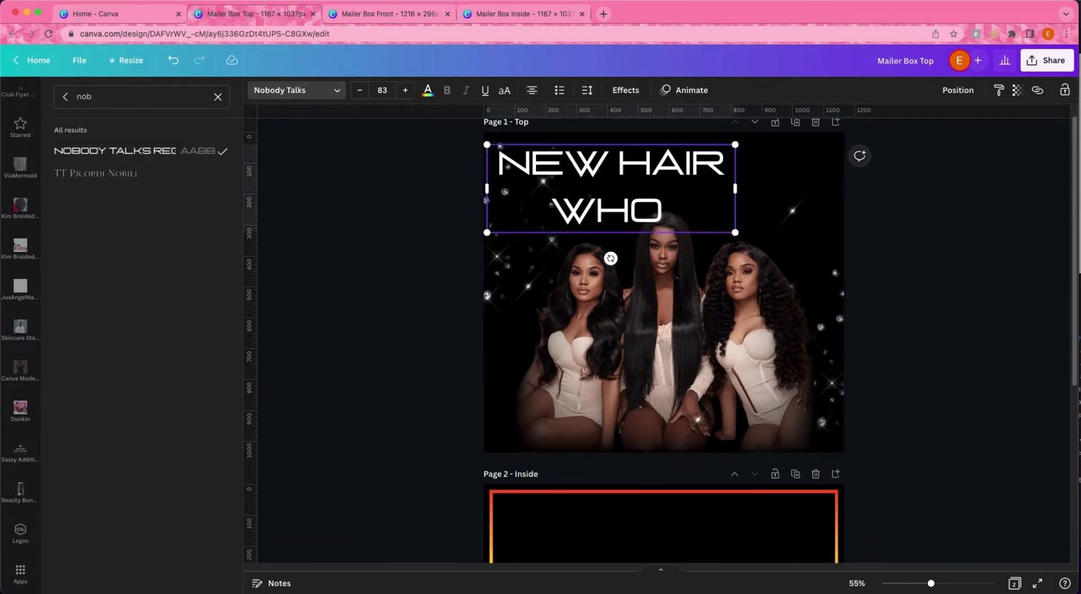
text(DIS?)
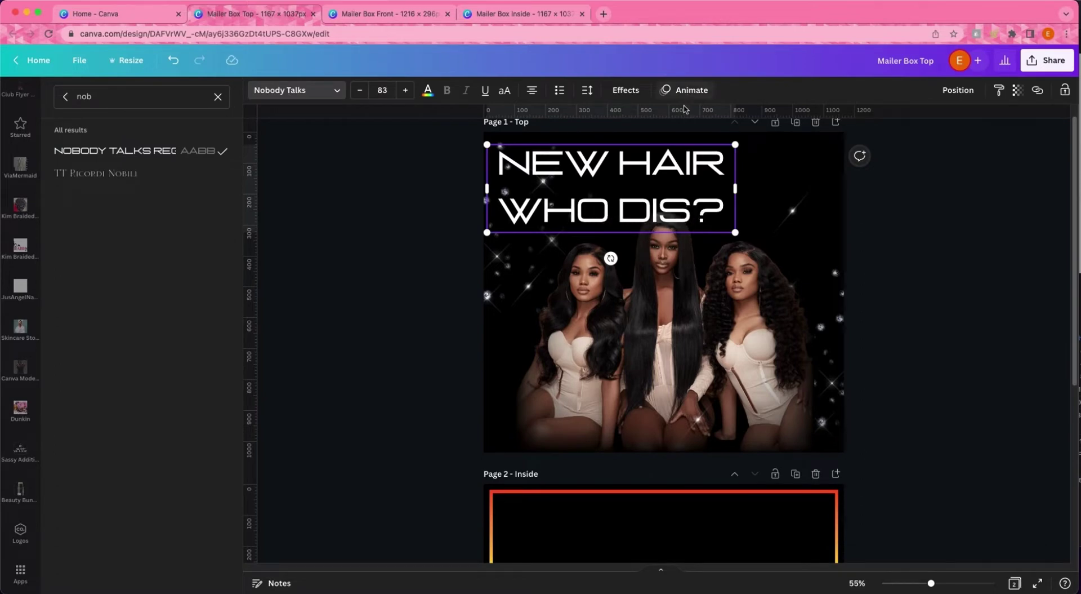
Tighten the line spacing of the "NEW HAIR WHO DIS?" heading to 0.5.
click(589, 93)
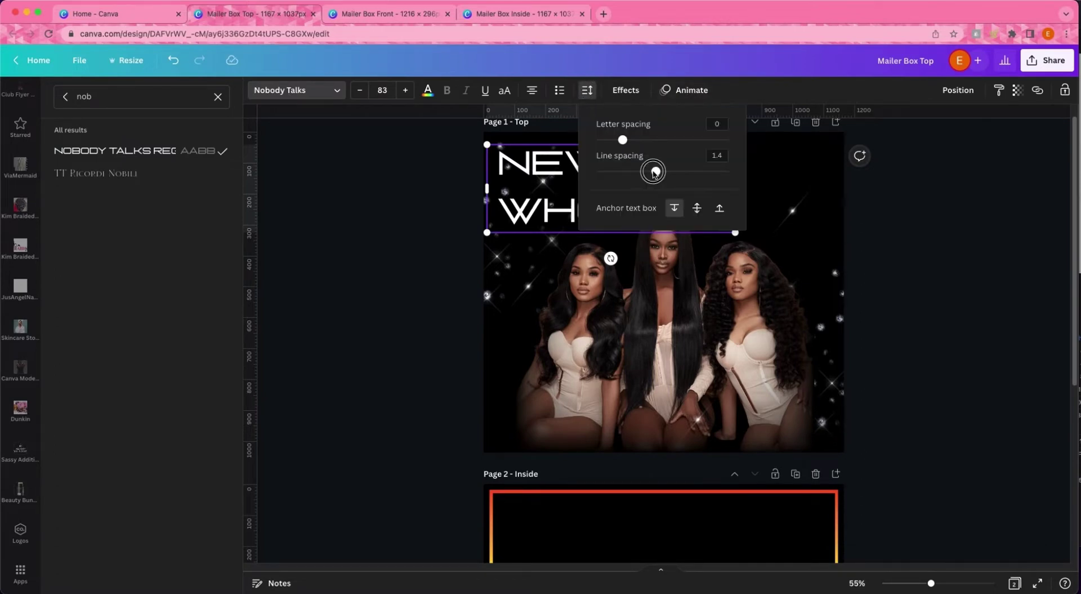
drag(654, 172, 591, 165)
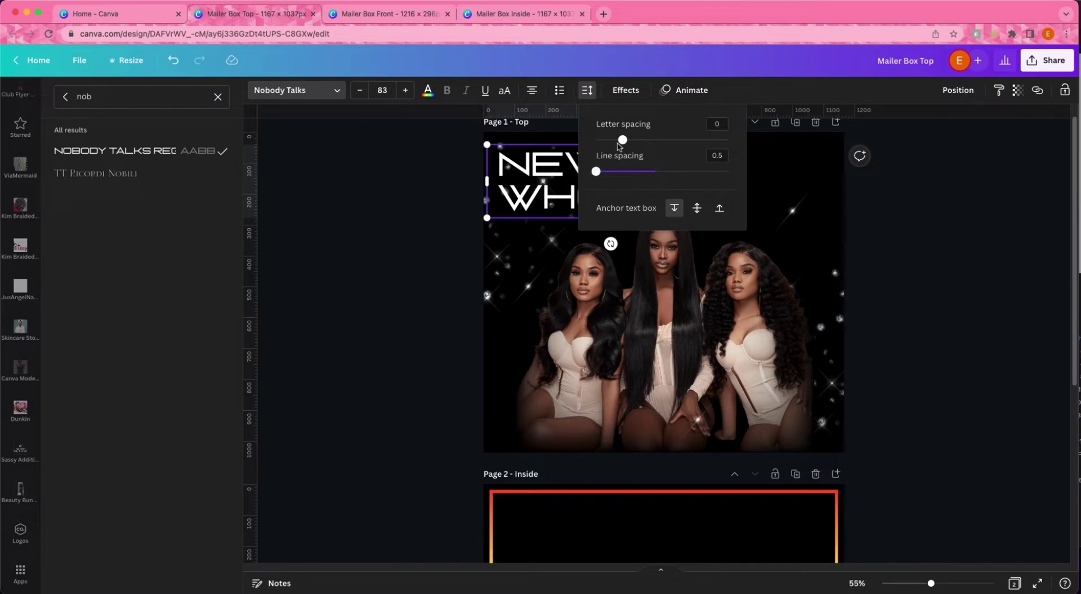
click(383, 238)
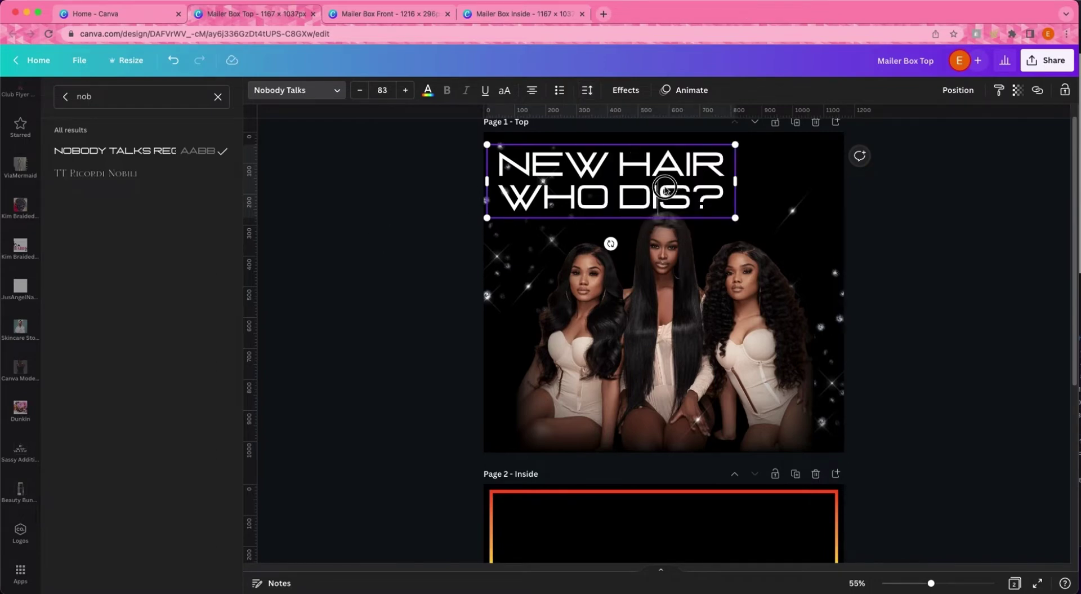
click(444, 262)
click(424, 299)
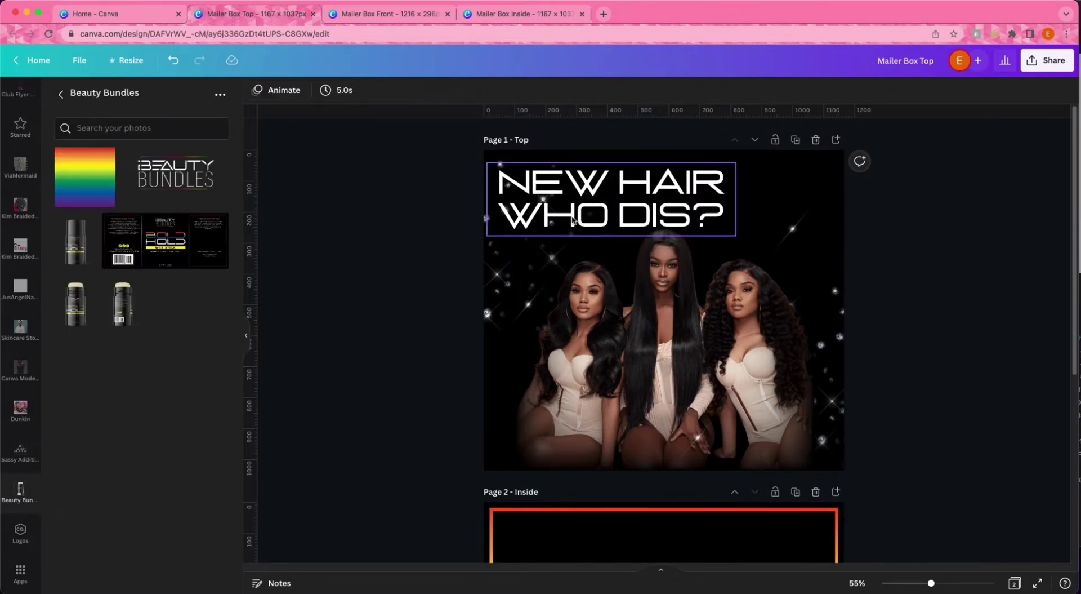
Move the heading up slightly, widen its text box to about the page width, and center it horizontally on the Top page.
drag(583, 219, 580, 212)
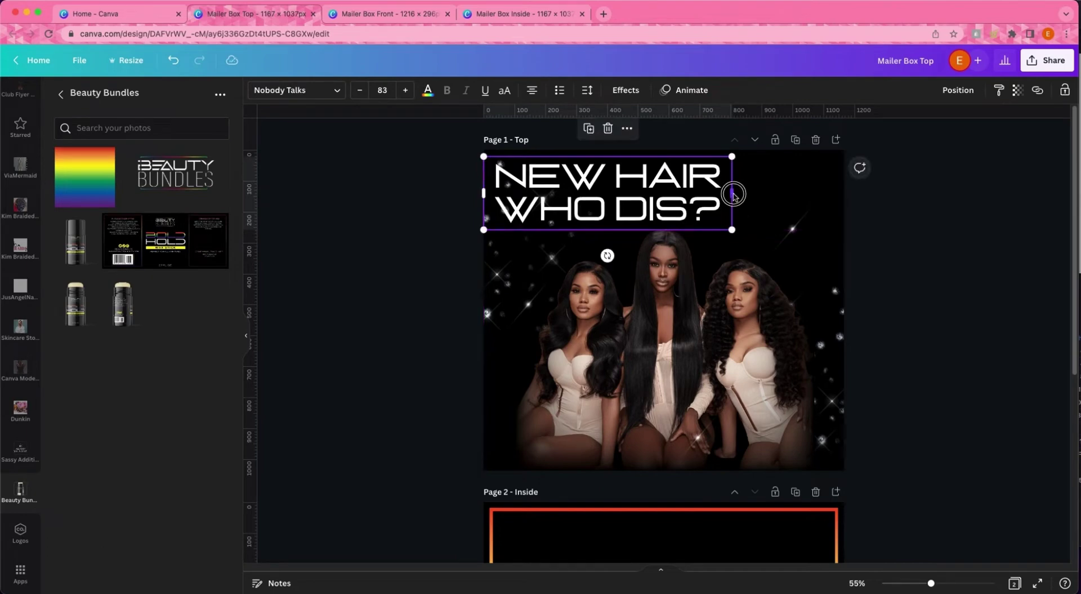
drag(733, 194, 851, 193)
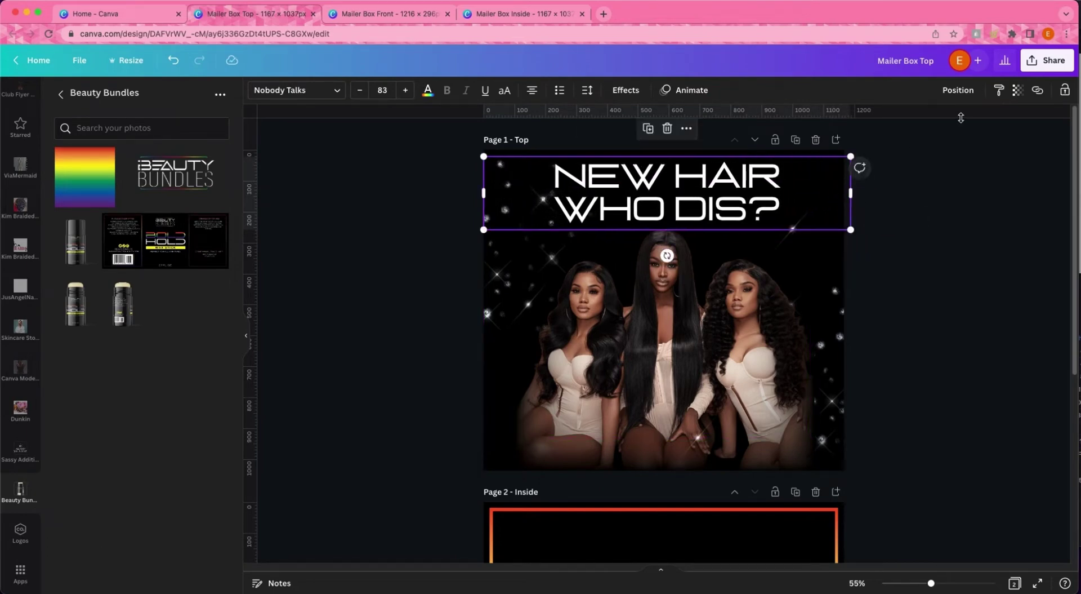
click(958, 90)
click(929, 210)
click(932, 381)
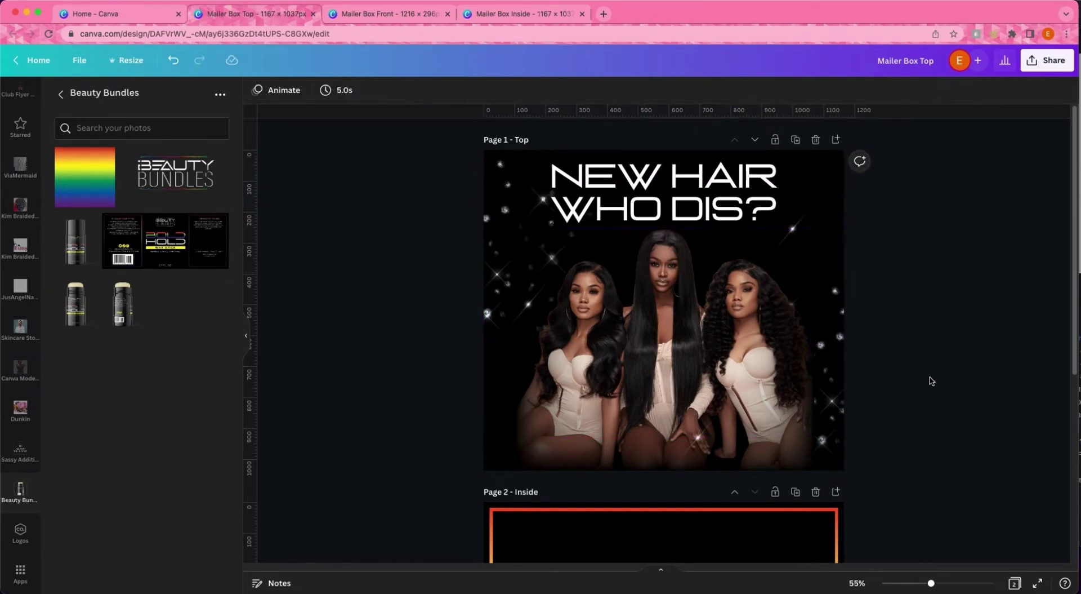
Color the word "HAIR" in the heading bright yellow (#FFFC00).
click(714, 209)
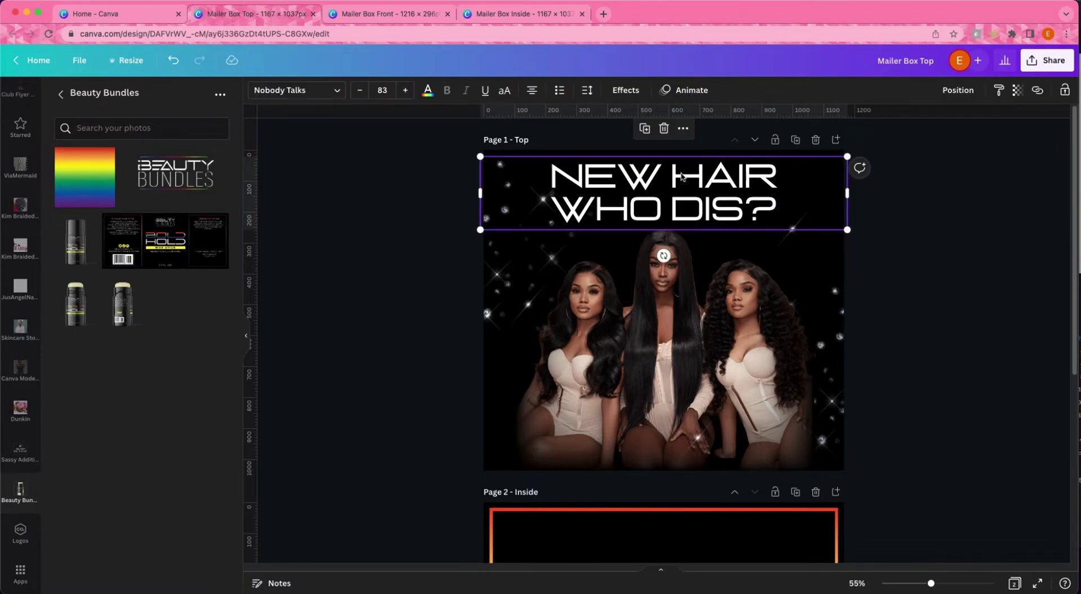
double_click(679, 179)
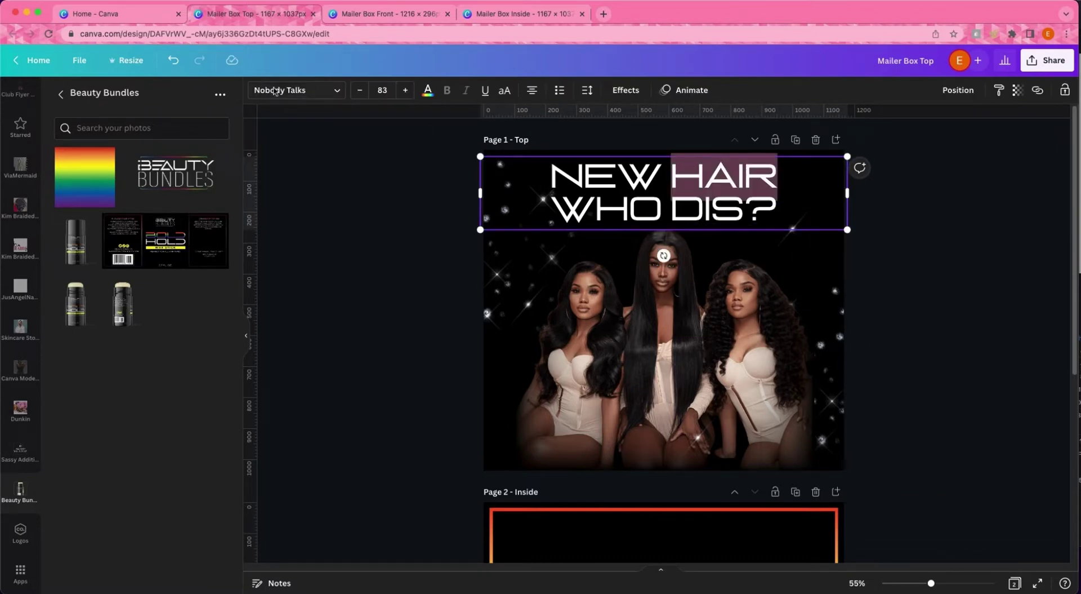
click(428, 90)
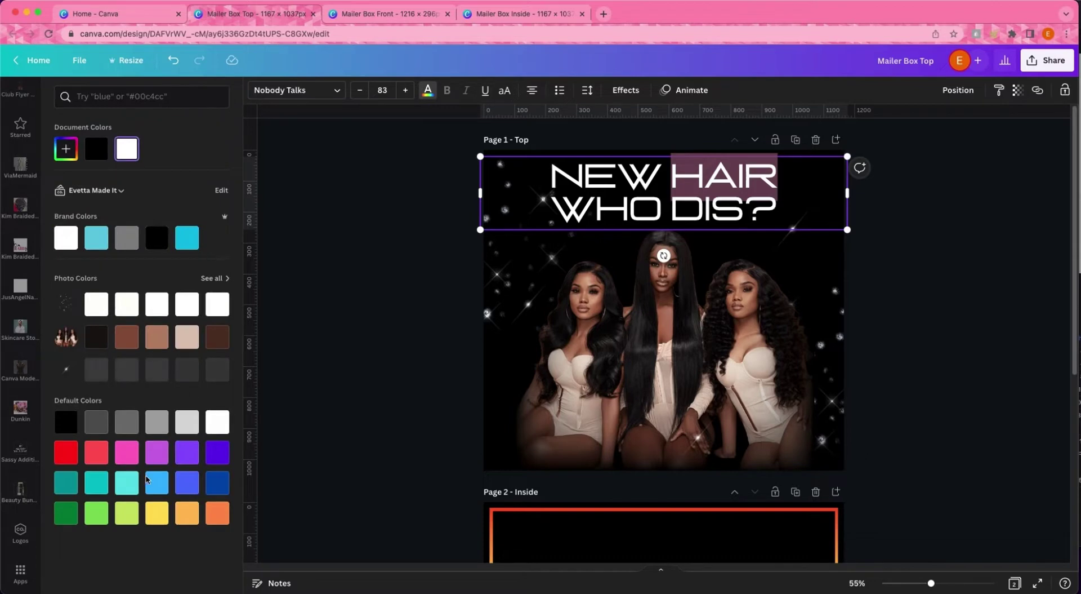
click(75, 147)
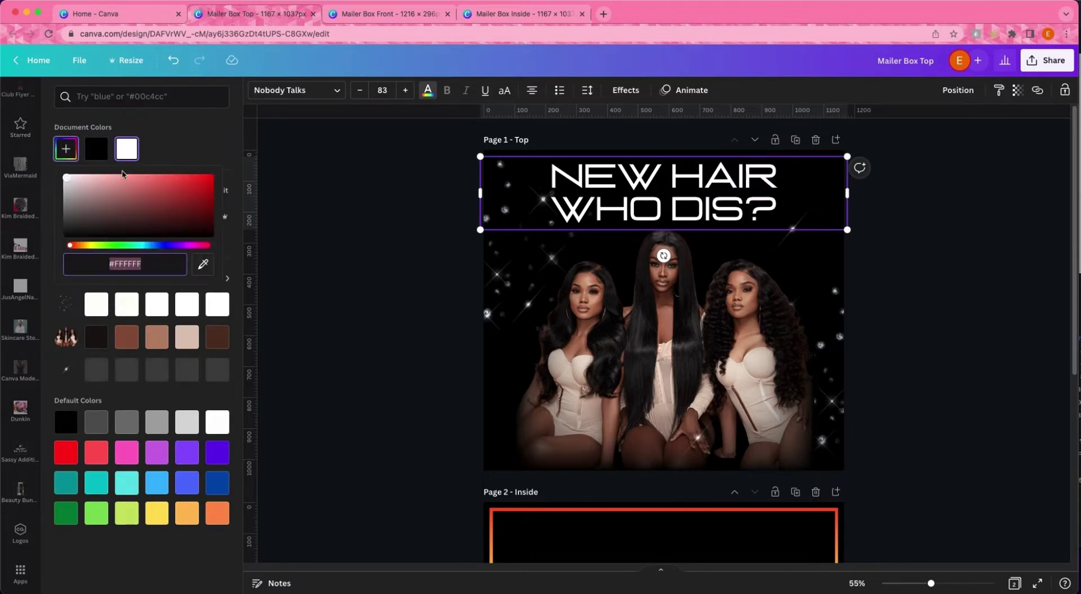
click(92, 247)
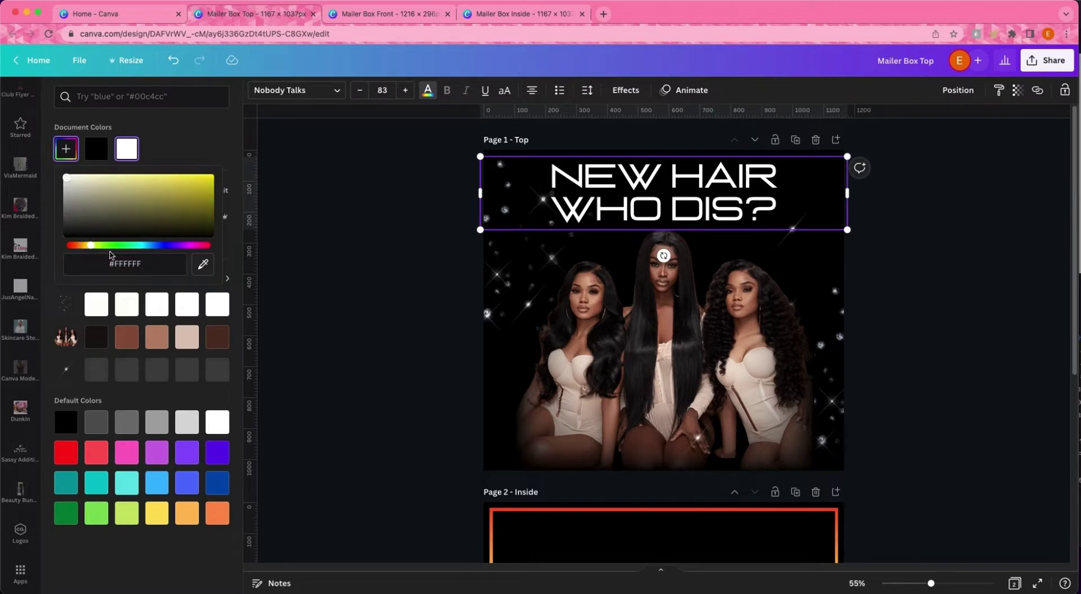
drag(92, 245, 87, 246)
click(212, 177)
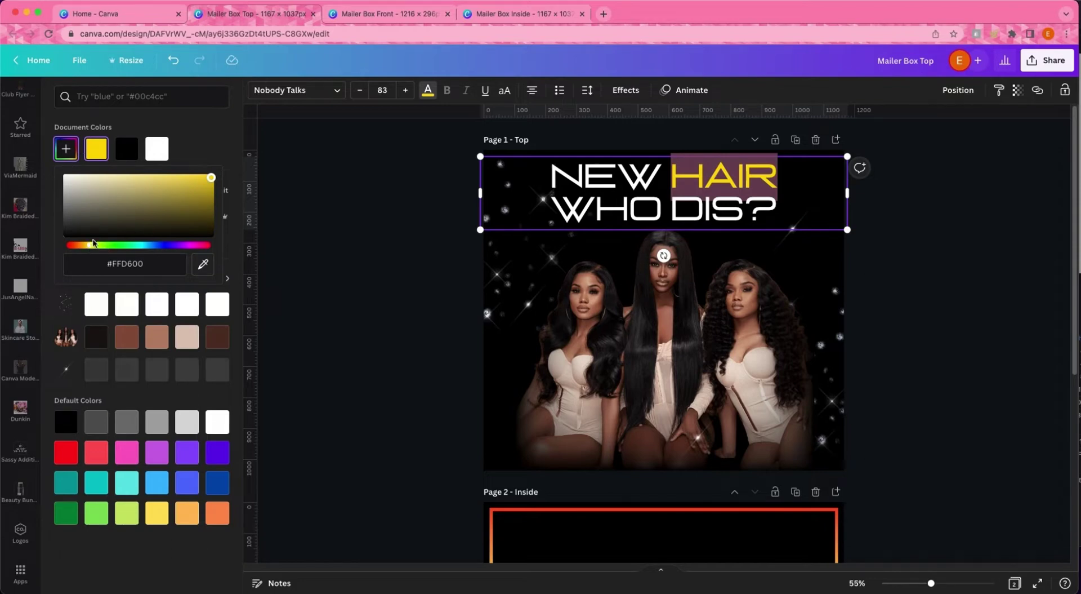
click(94, 245)
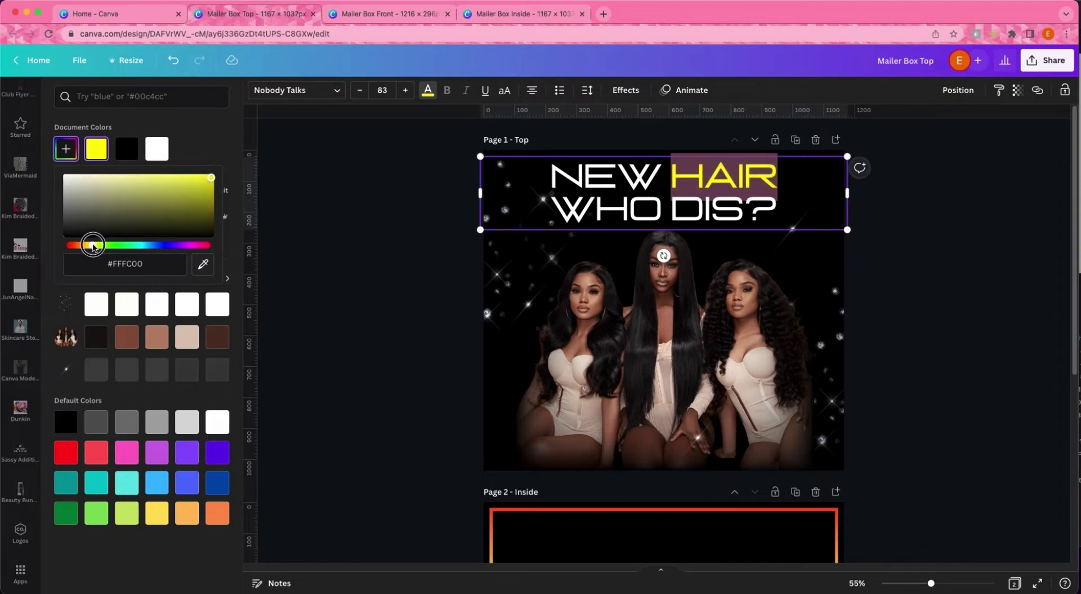
click(312, 255)
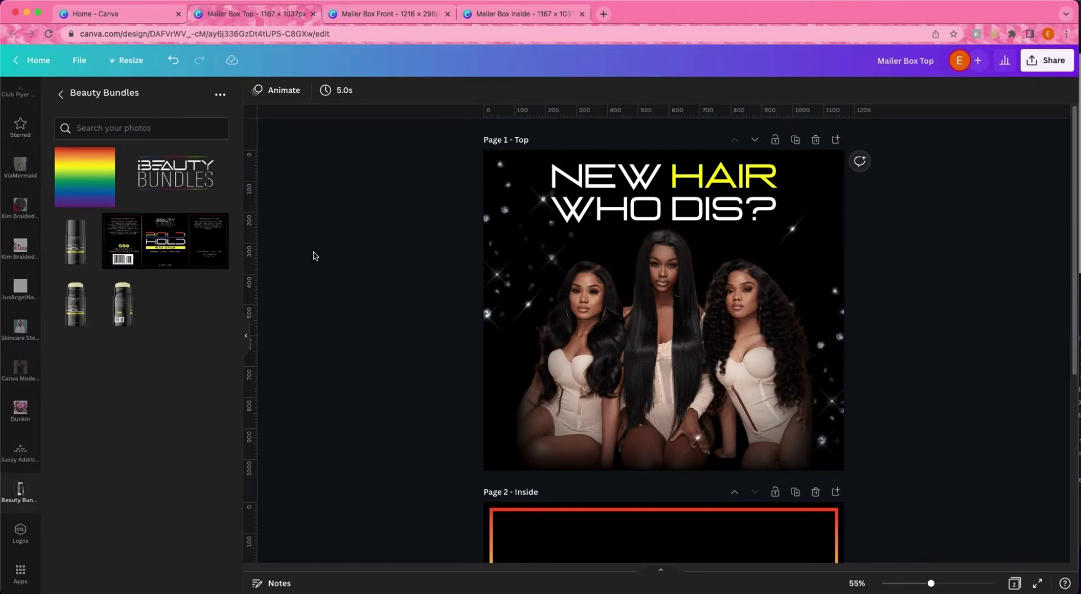
Shrink the "NEW HAIR WHO DIS?" heading to size 74 and recenter it near the page's upper edge.
scroll(715, 206, down, 1)
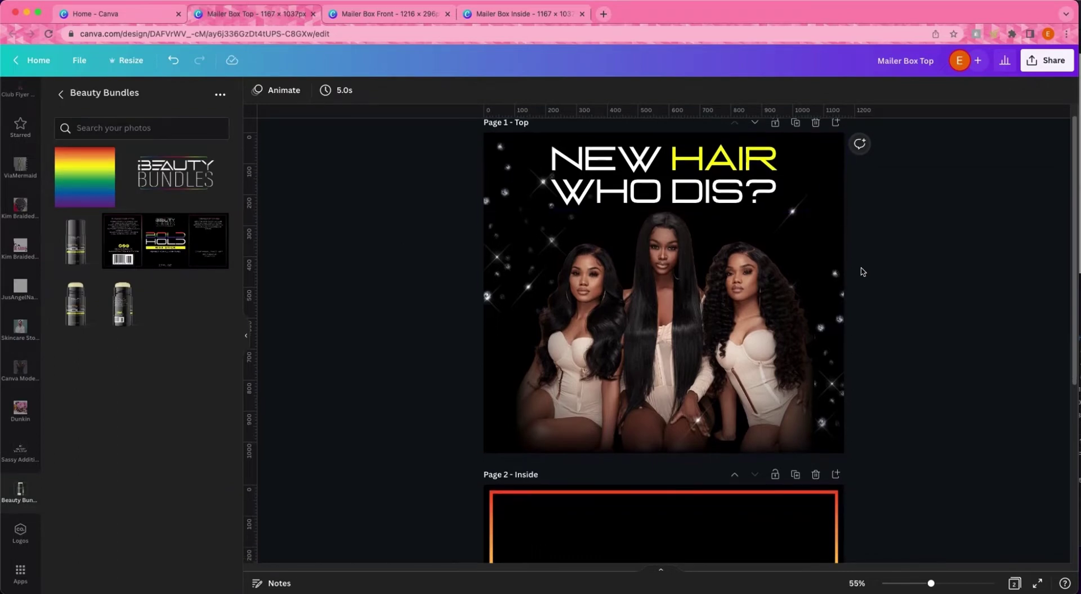
click(755, 201)
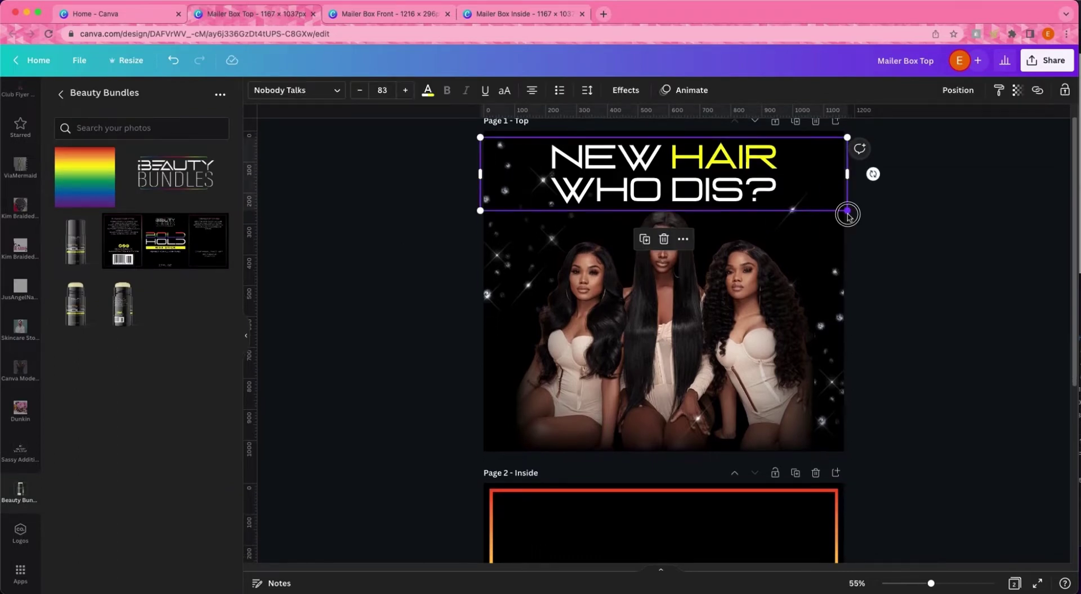
drag(848, 210, 809, 206)
drag(696, 183, 715, 178)
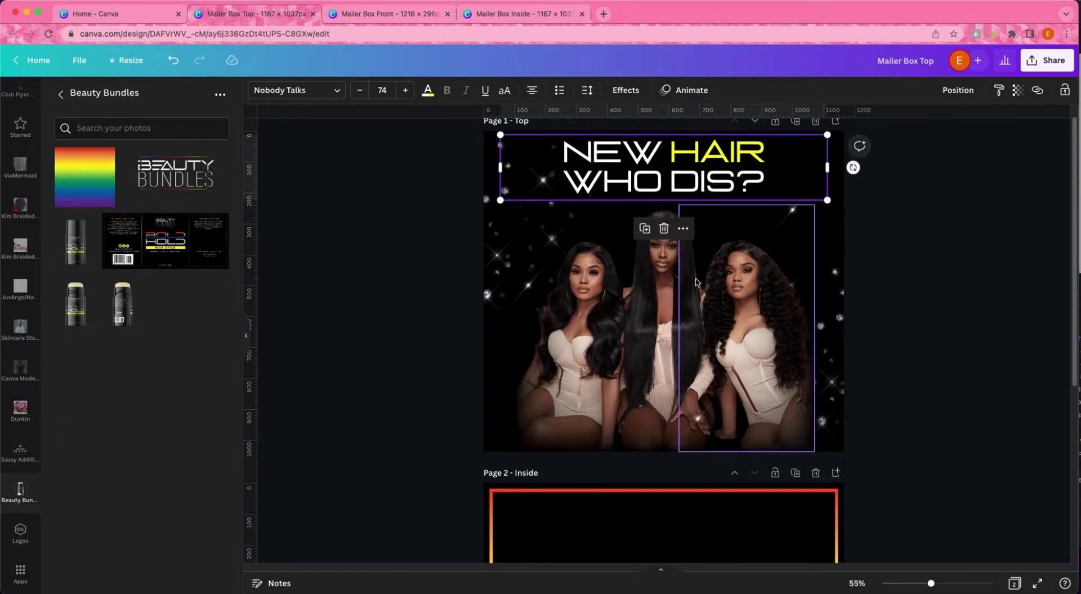
click(379, 243)
Add a text box scaled to size 46.6 reading "LET YOUR HAIR DO THE TALKING" on the Top page.
key(t)
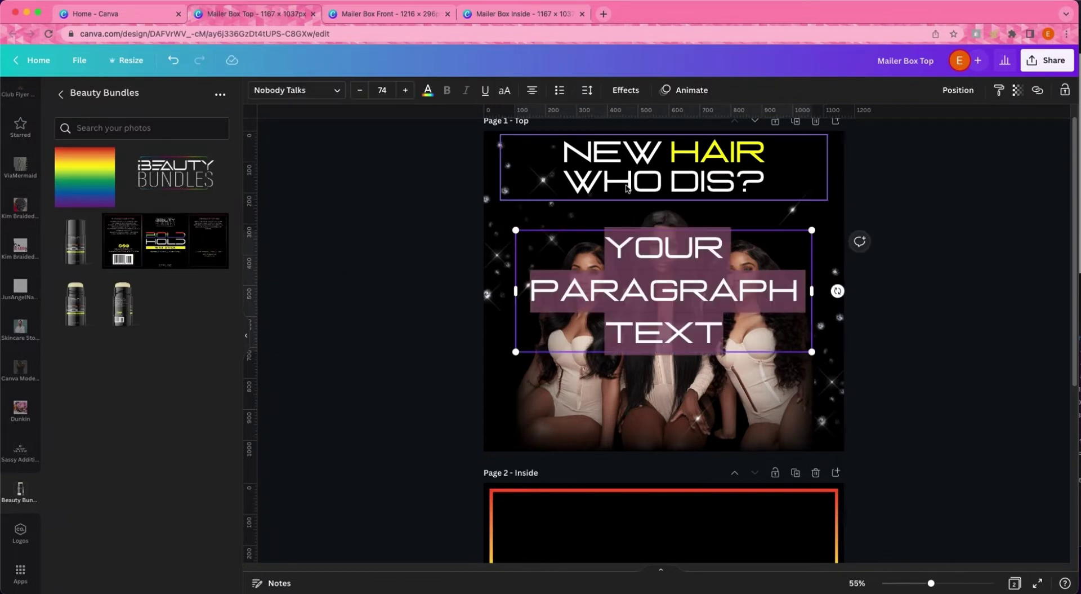
drag(512, 232, 625, 275)
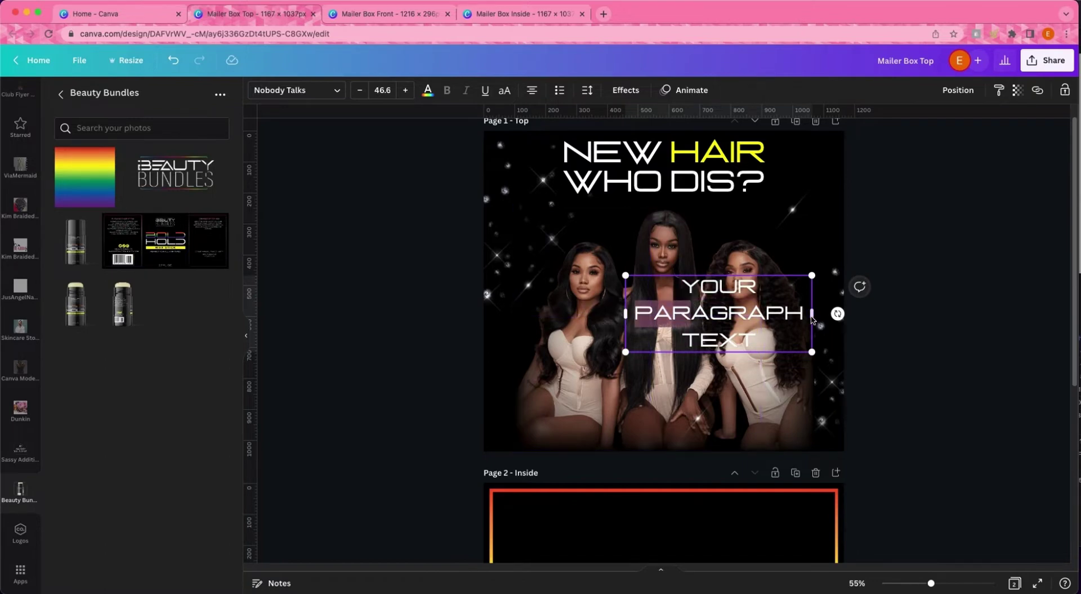
double_click(666, 278)
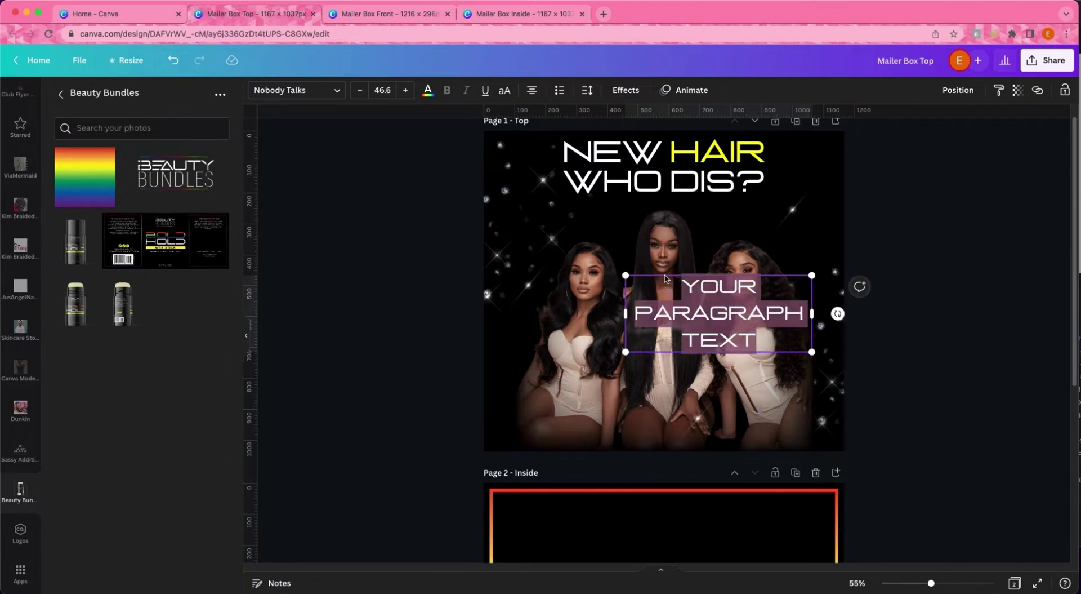
text(LET YO)
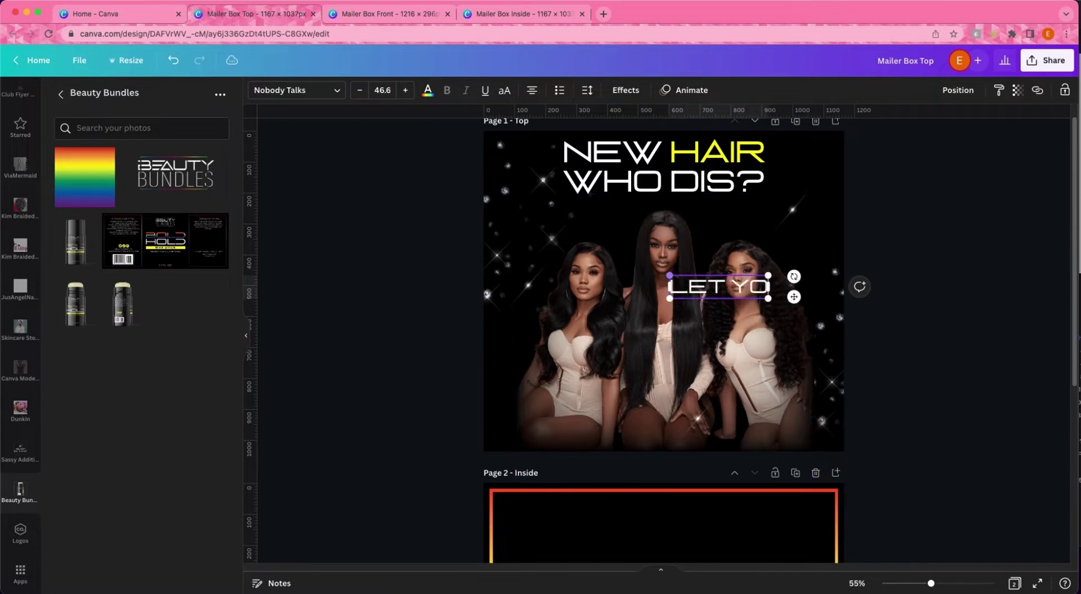
text(UR HAI)
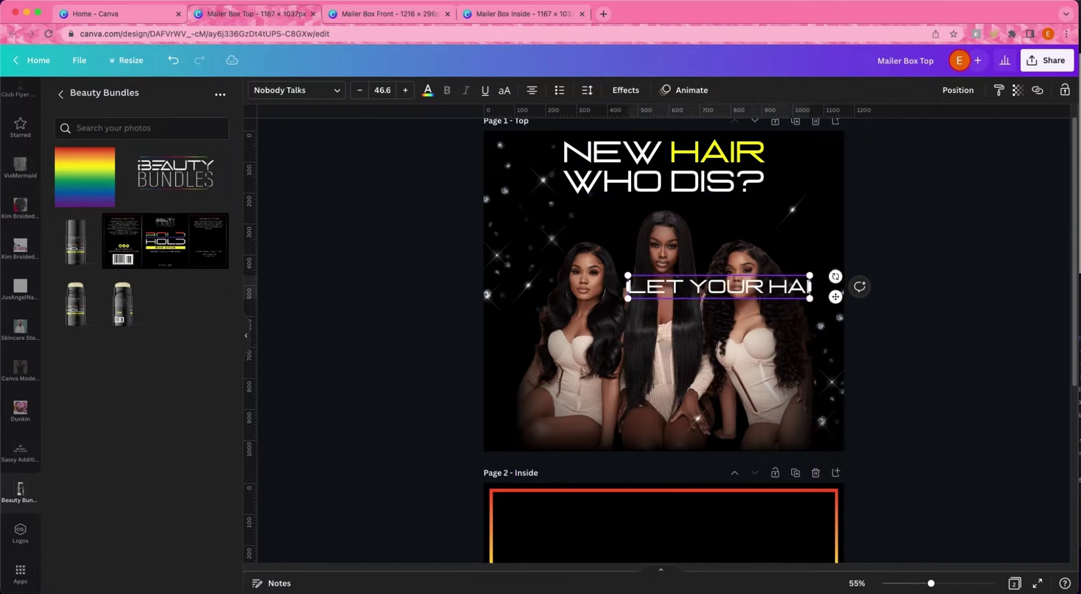
text(R DO THE T)
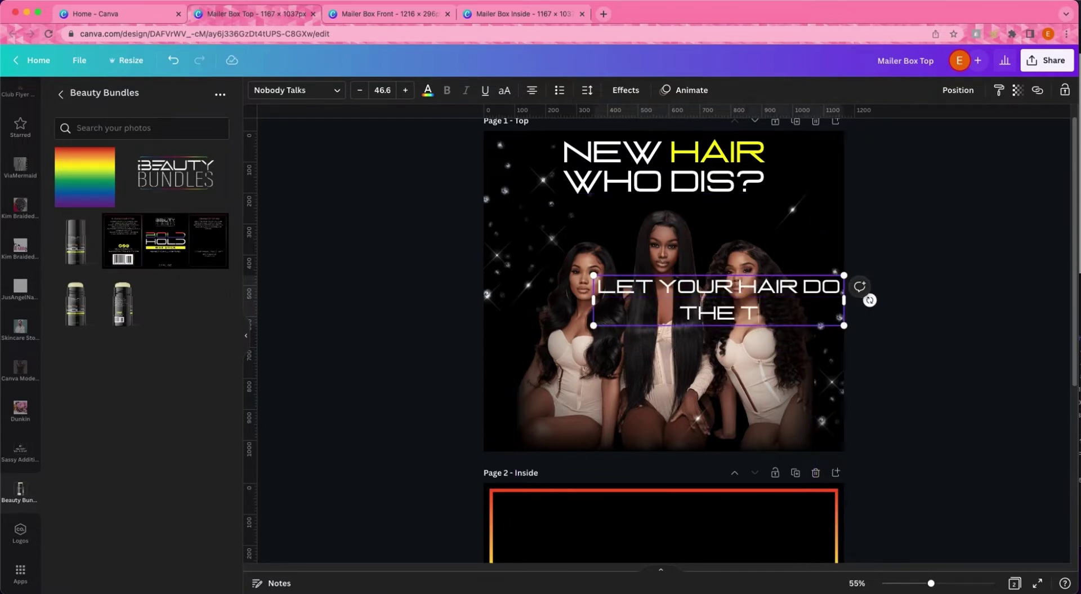
text(ALKING)
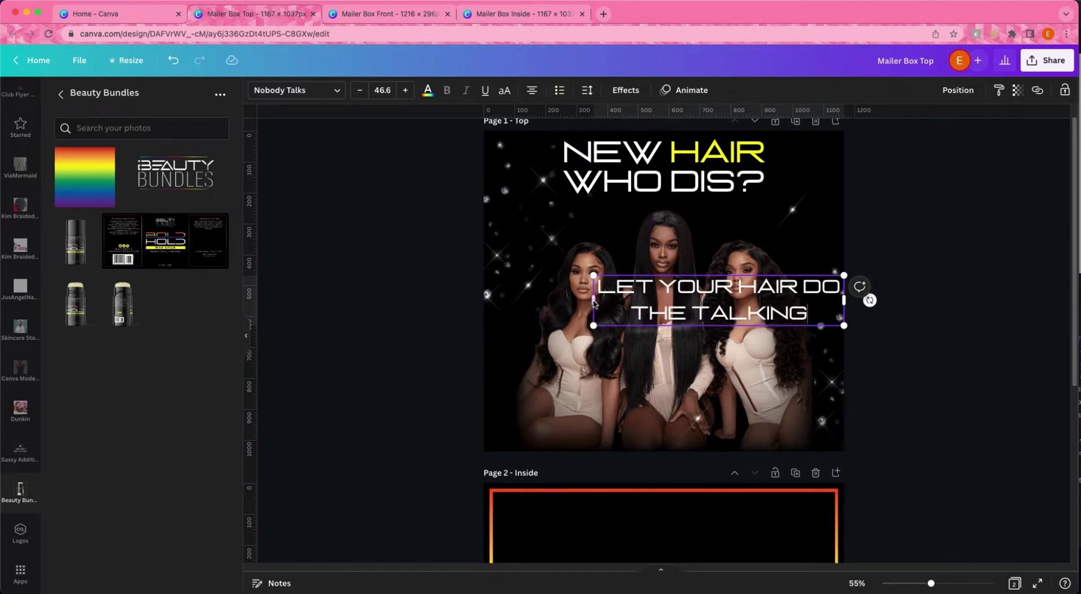
Fit "LET YOUR HAIR DO THE TALKING" on one line at size 33.4 and place it directly beneath the heading.
key(super+shift+Left)
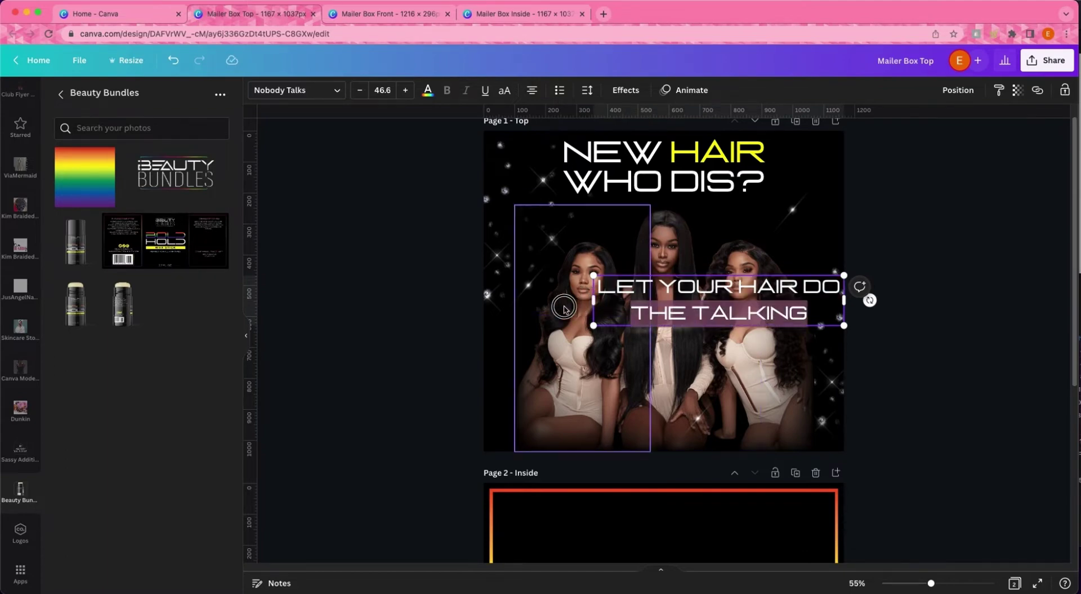
click(594, 303)
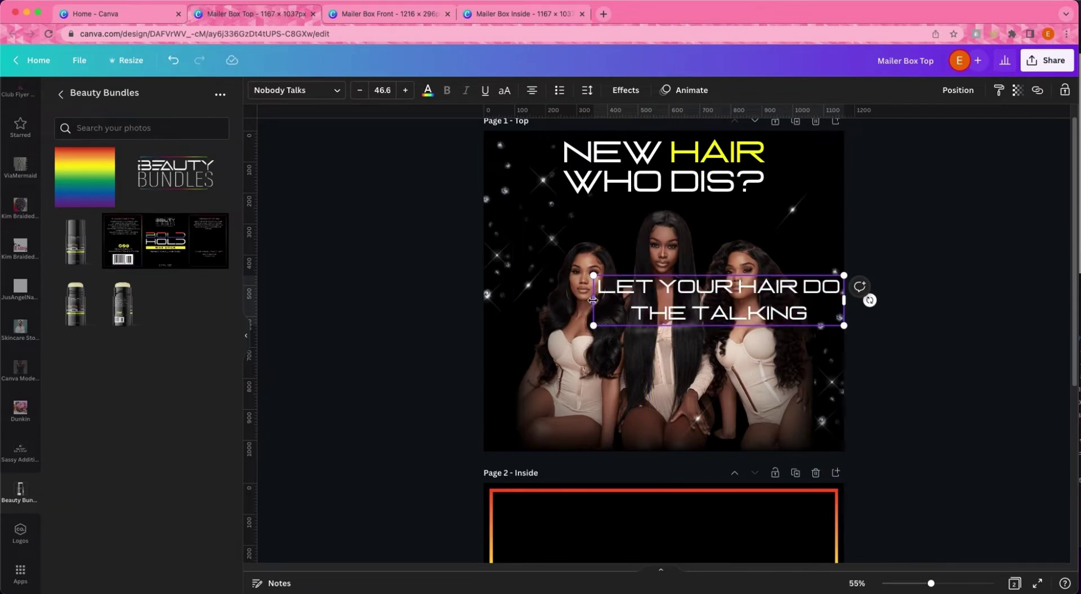
drag(593, 301, 500, 301)
drag(843, 328, 838, 215)
Set the tagline "LET YOUR HAIR DO THE TALKING" in the Montserrat font with all-uppercase lettering.
click(324, 90)
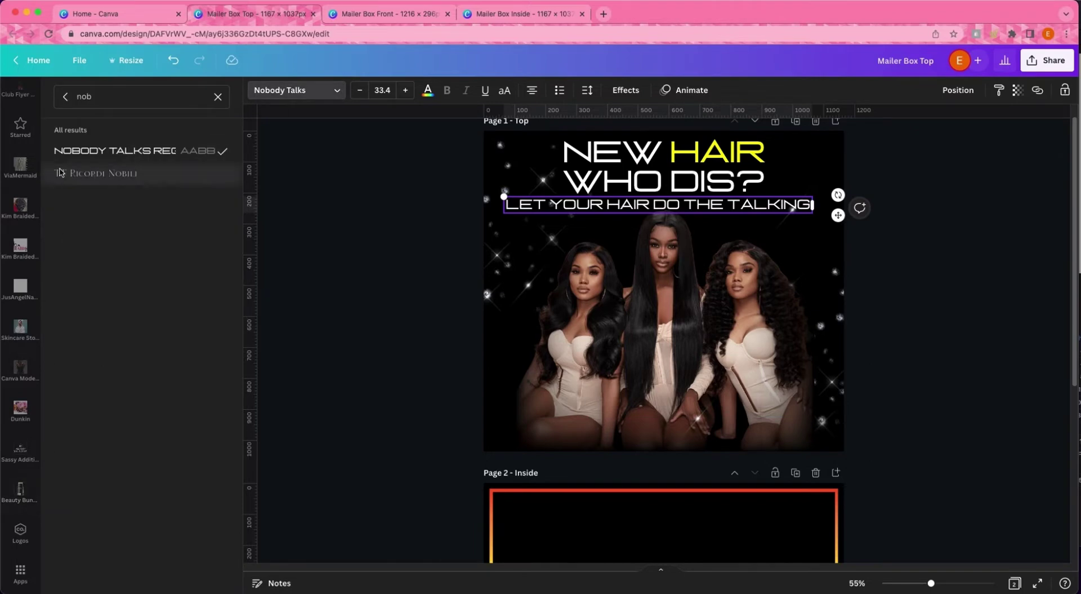
click(100, 179)
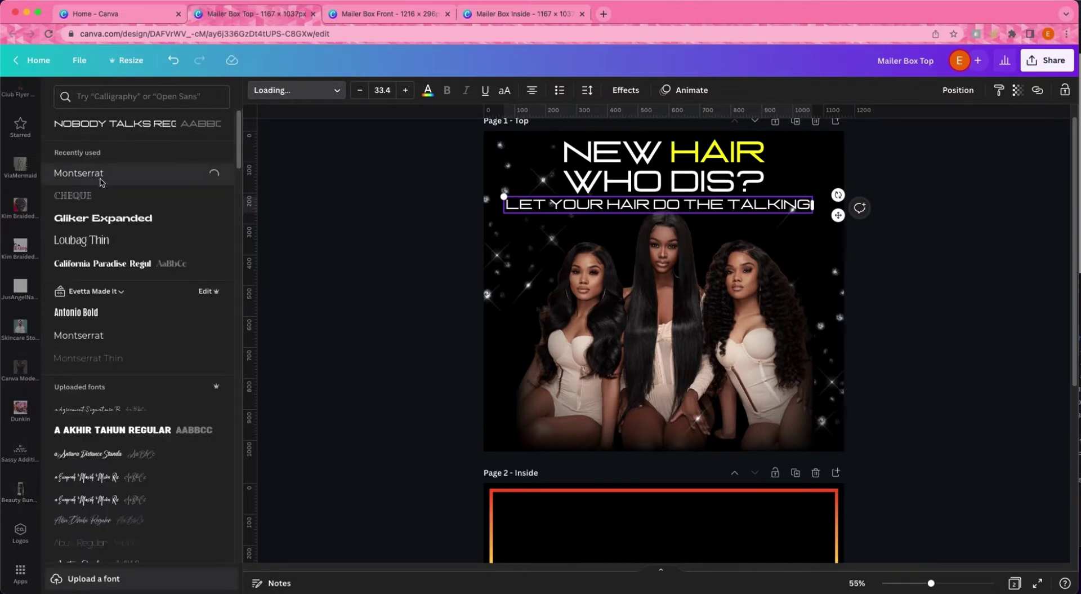
click(83, 241)
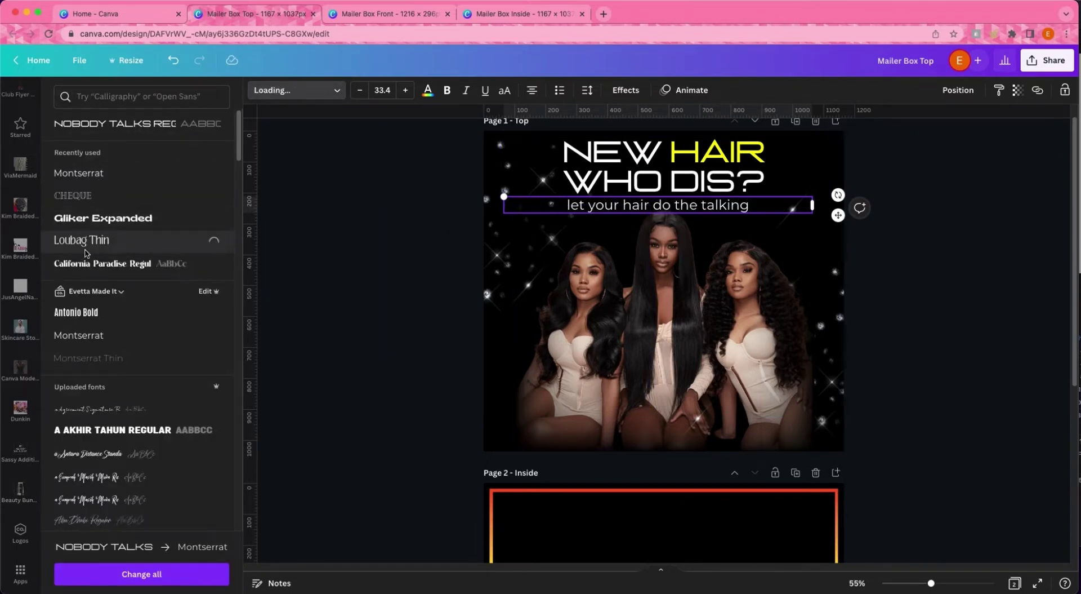
click(96, 173)
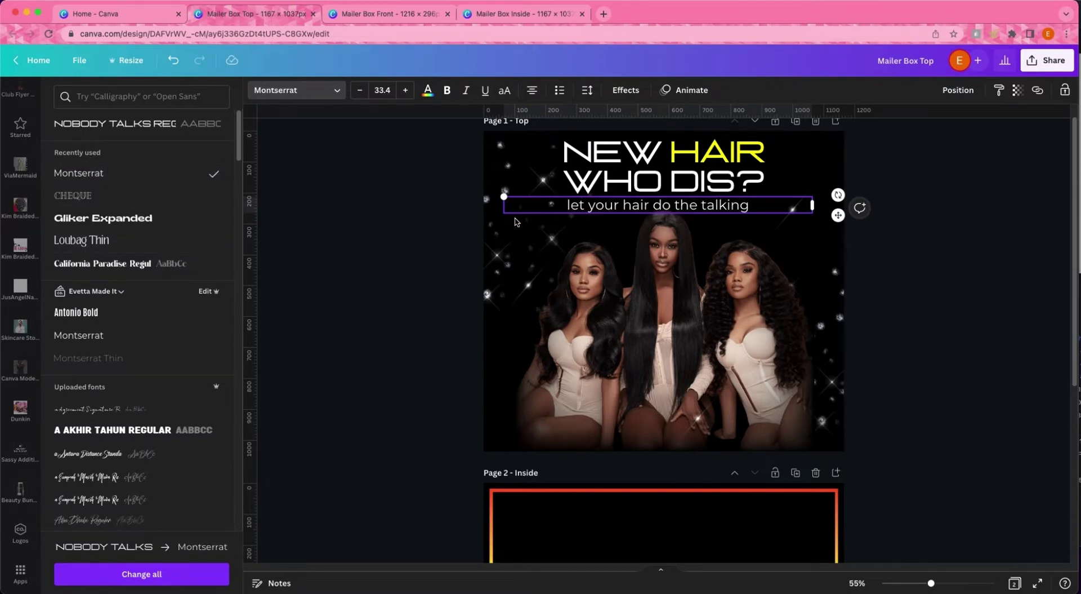
click(504, 90)
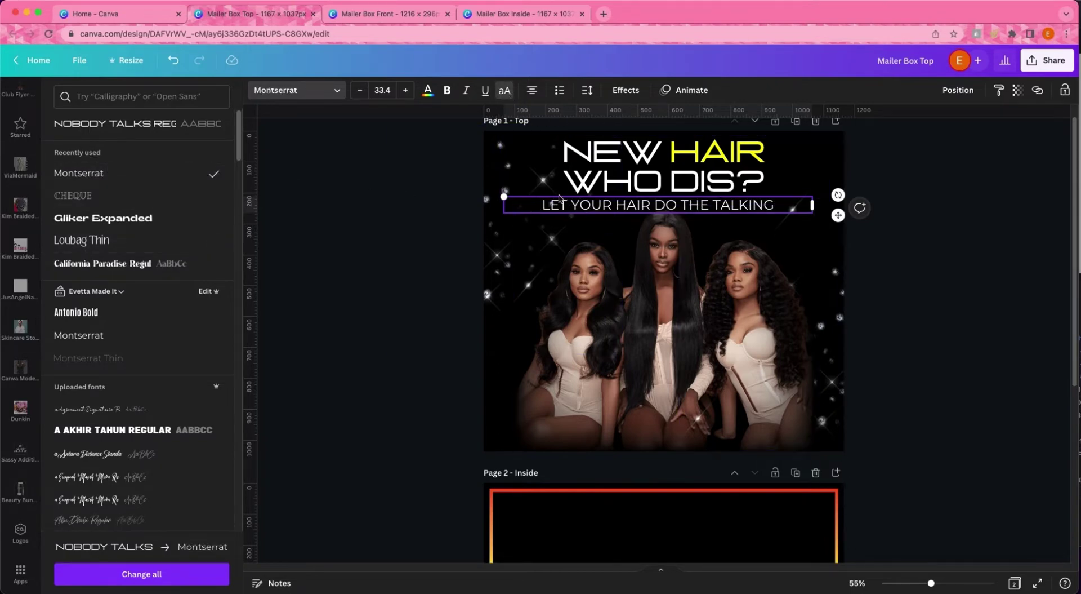
Shrink the tagline to size 21.4 and center it directly beneath "WHO DIS?".
drag(505, 199, 614, 202)
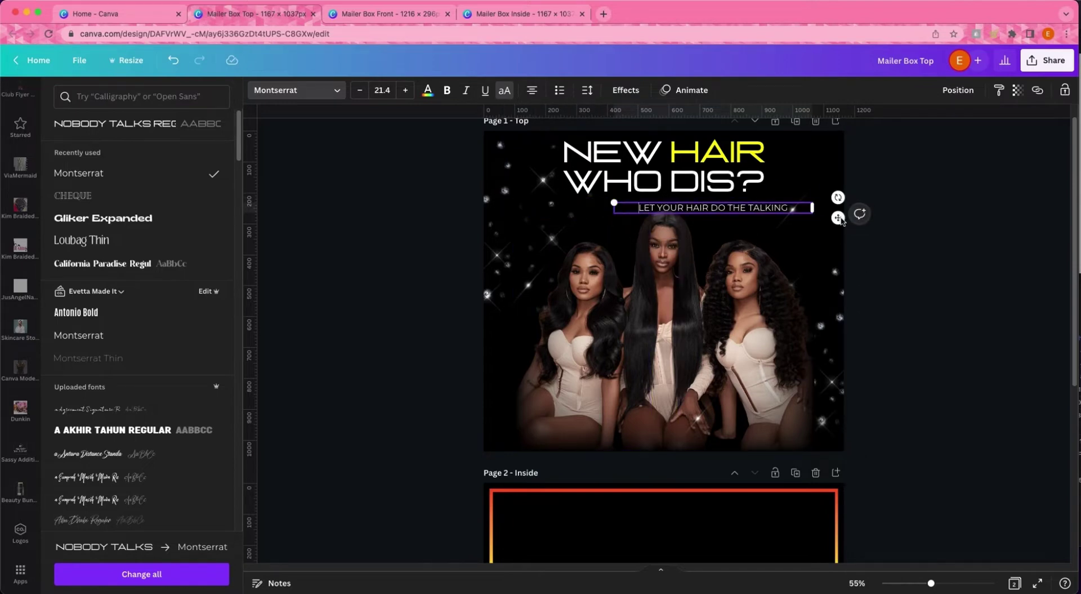
drag(837, 218, 790, 210)
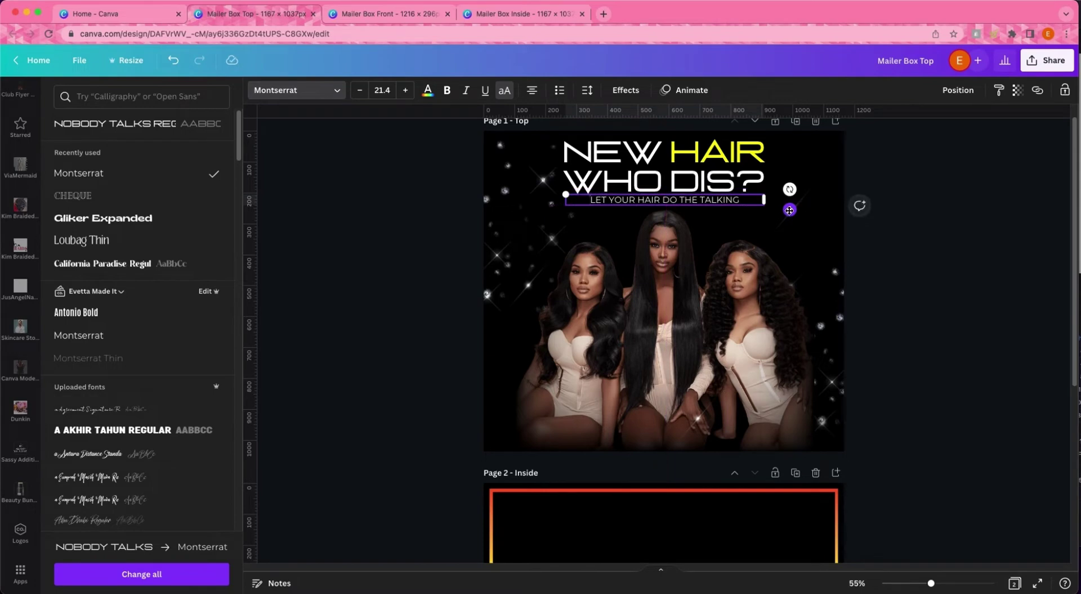
click(914, 317)
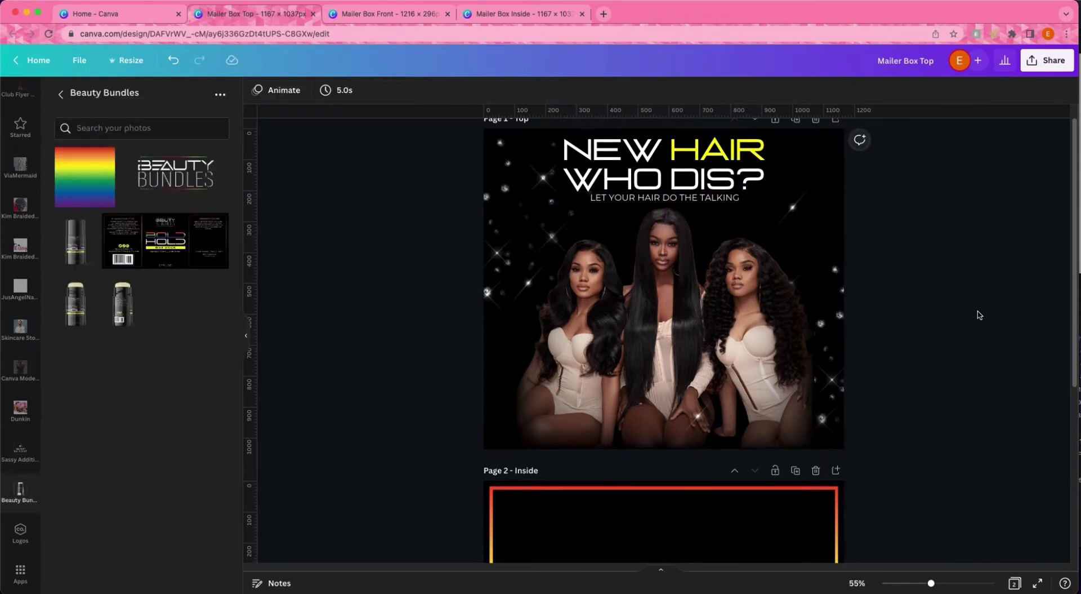
Color the word "WHO" in the heading with the same bright yellow as "HAIR".
scroll(977, 311, down, 1)
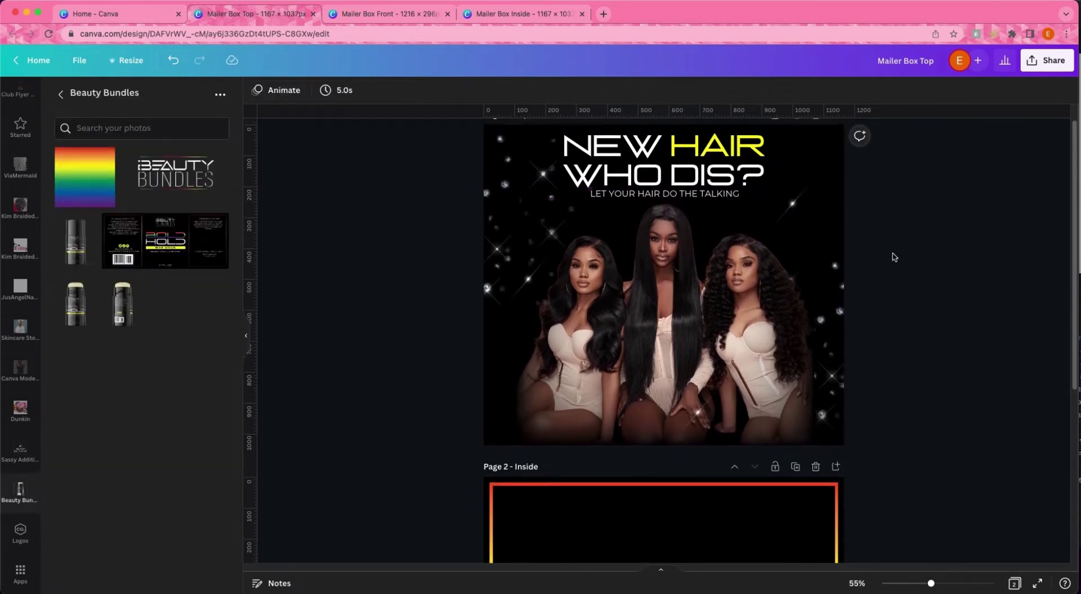
click(644, 180)
double_click(644, 181)
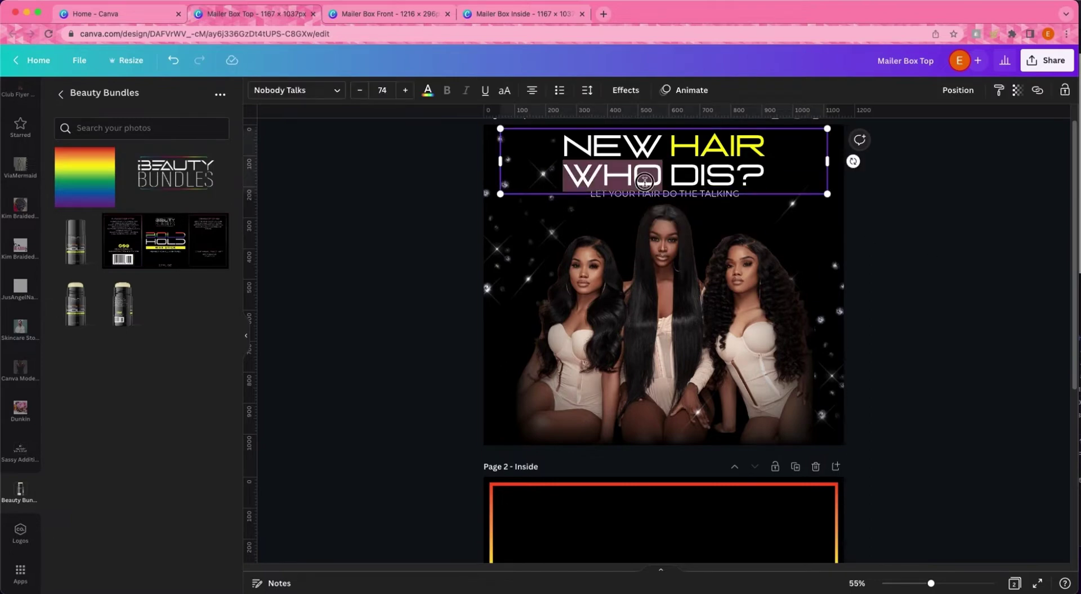
click(425, 93)
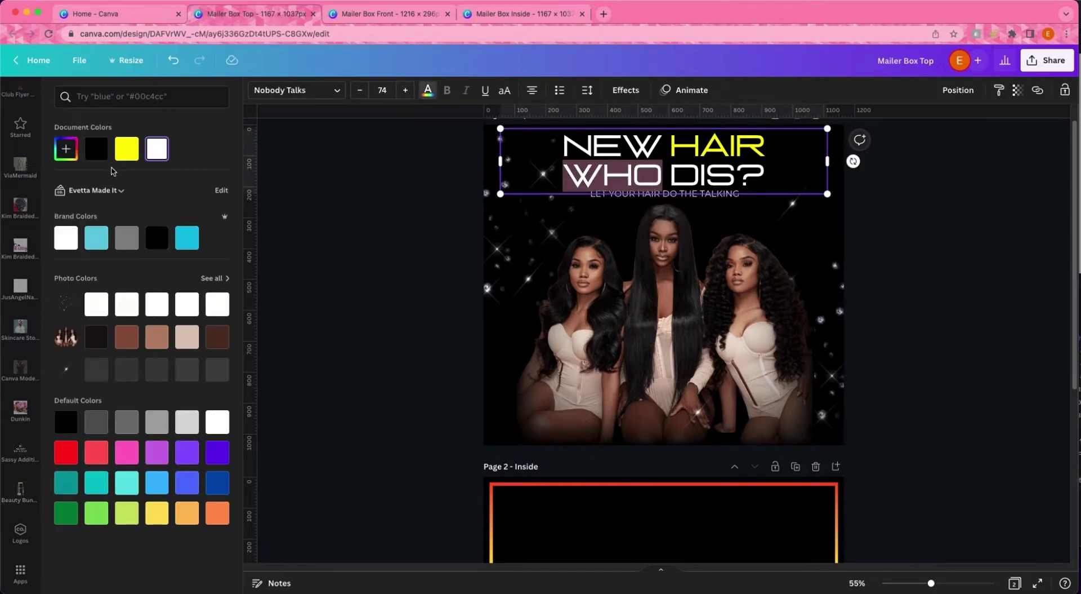
click(125, 148)
click(318, 208)
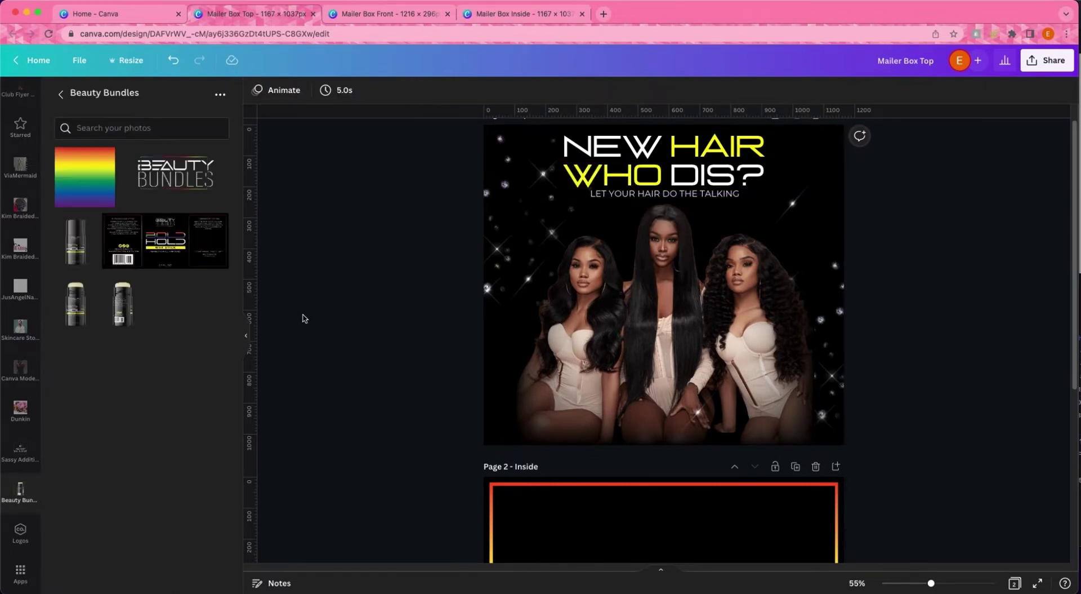
Center the Beauty Bundles logo within the rainbow border on the Inside page.
scroll(303, 318, down, 2)
scroll(303, 319, up, 3)
scroll(850, 381, down, 5)
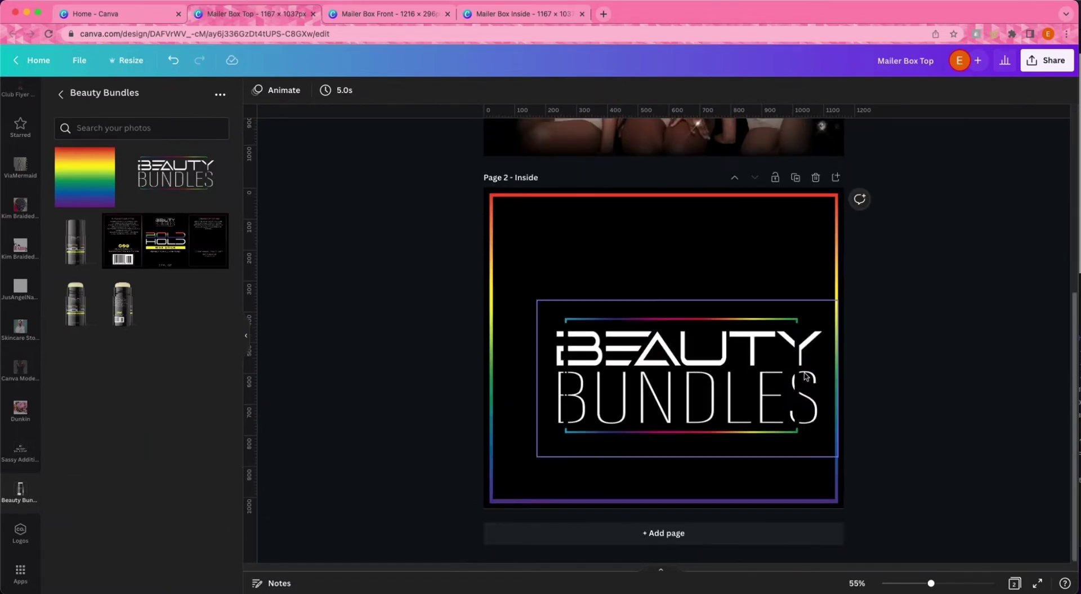
drag(807, 376, 701, 352)
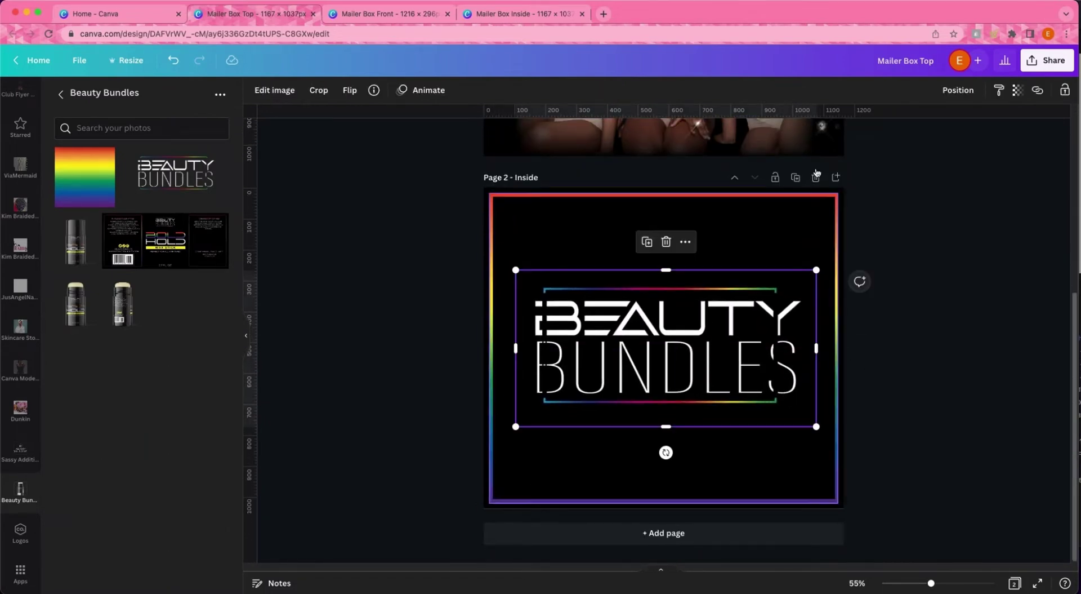
click(958, 90)
click(919, 193)
click(824, 193)
click(870, 248)
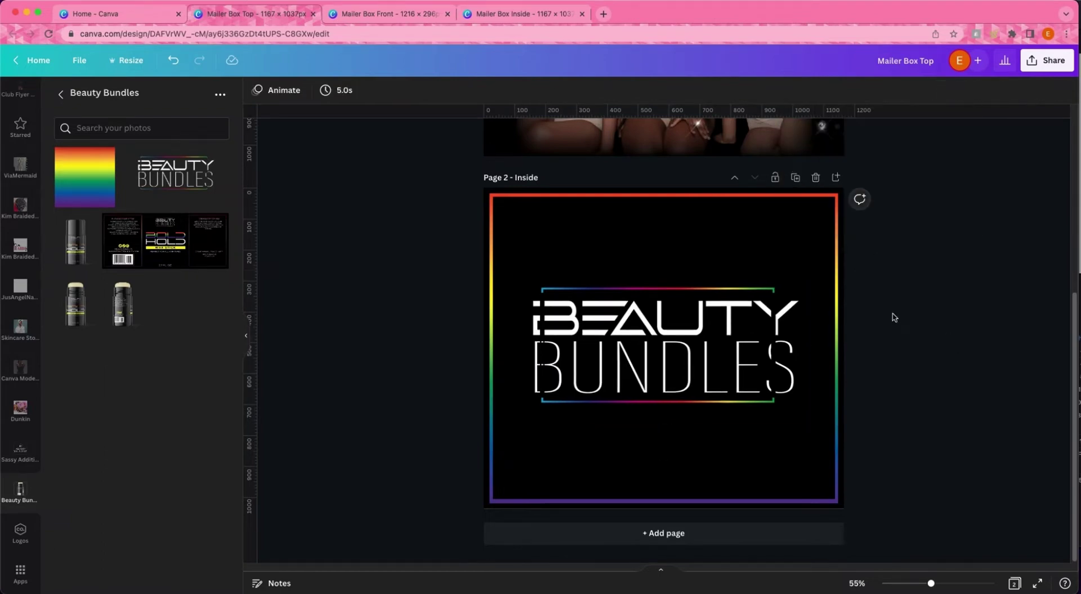
Add a black rectangle as tall as the logo over the rainbow border's left side to leave a gap there.
scroll(917, 268, up, 3)
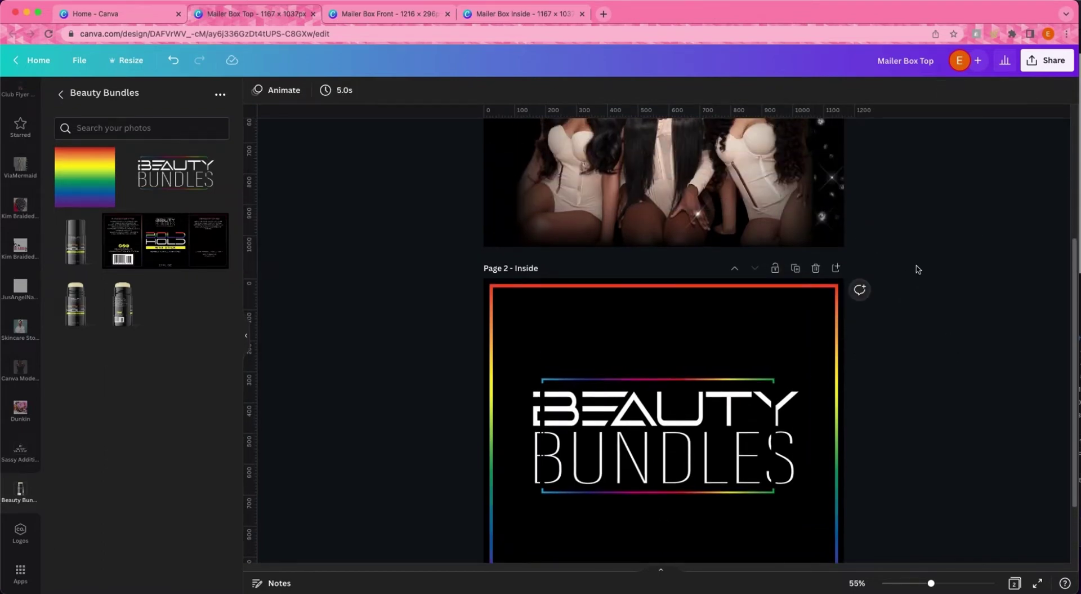
scroll(918, 269, down, 3)
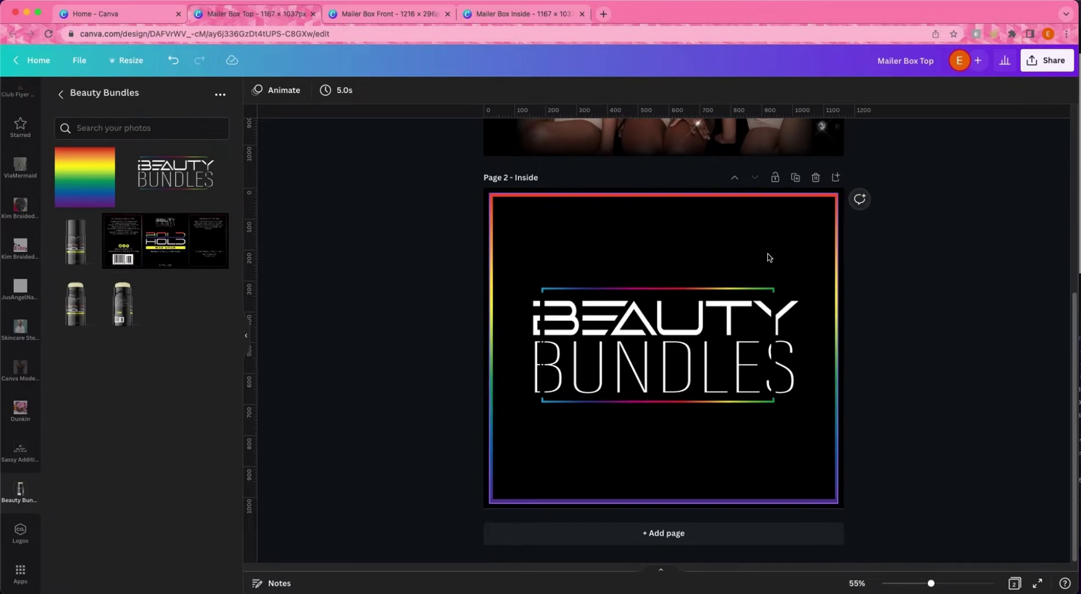
key(r)
drag(665, 350, 492, 316)
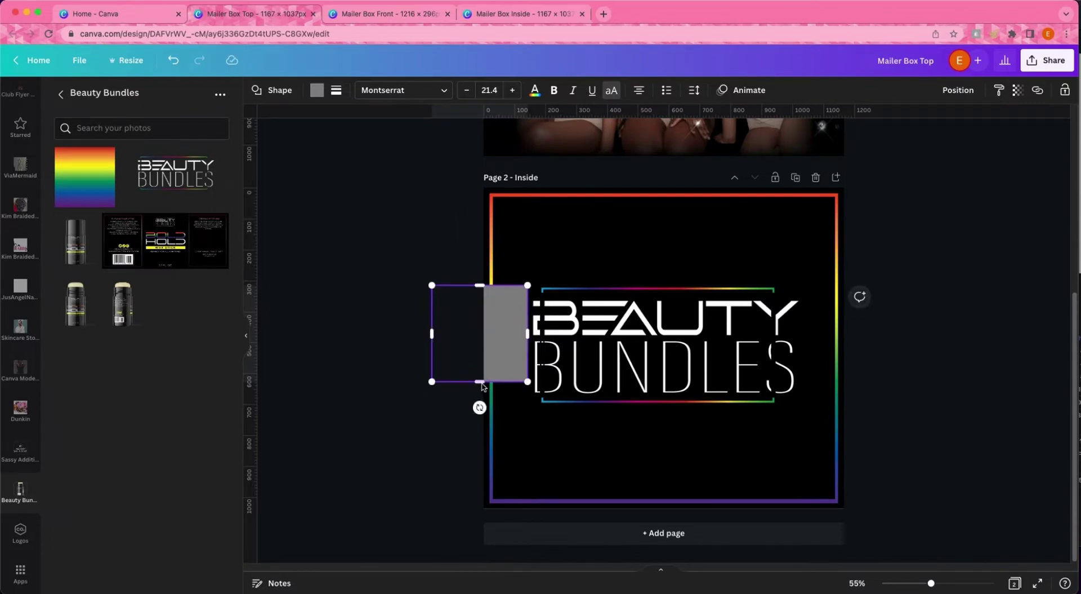
drag(482, 383, 480, 404)
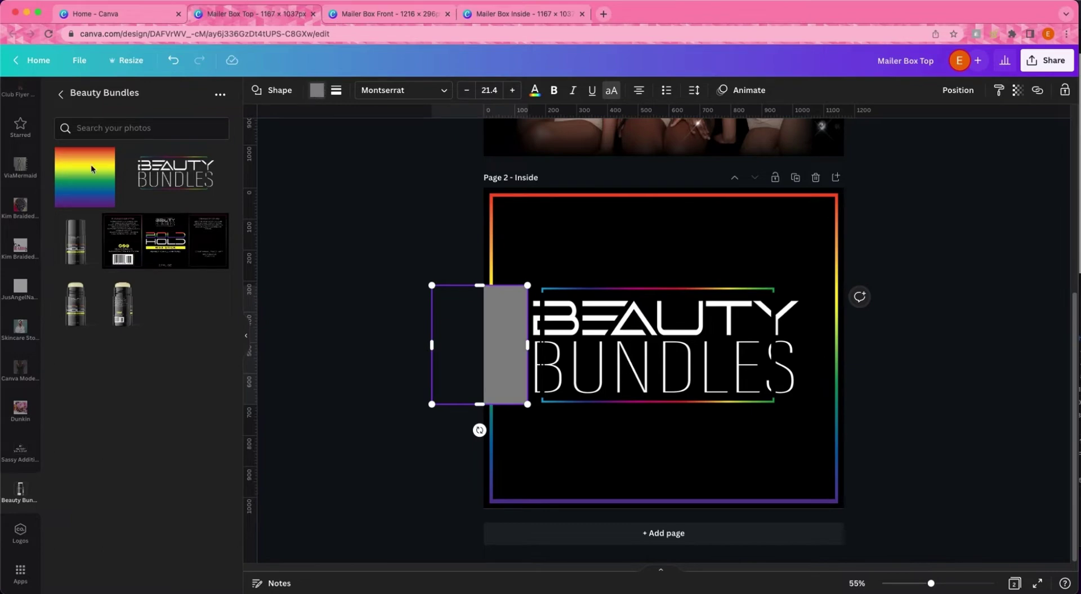
click(317, 90)
click(126, 148)
click(326, 213)
click(340, 268)
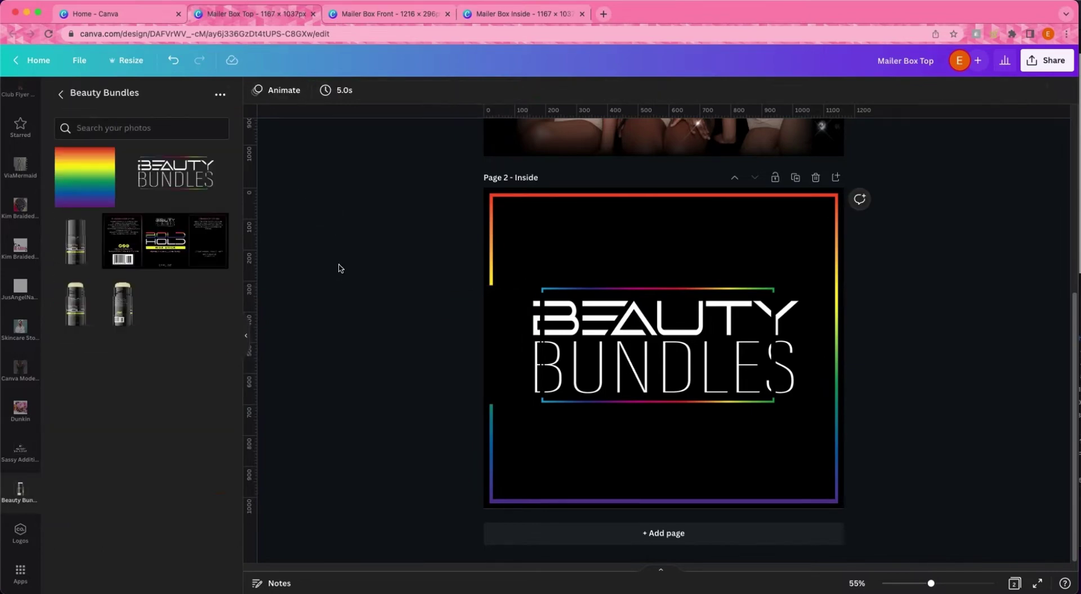
Duplicate the black rectangle and place the copy over the border's right side, level with the first gap.
click(499, 339)
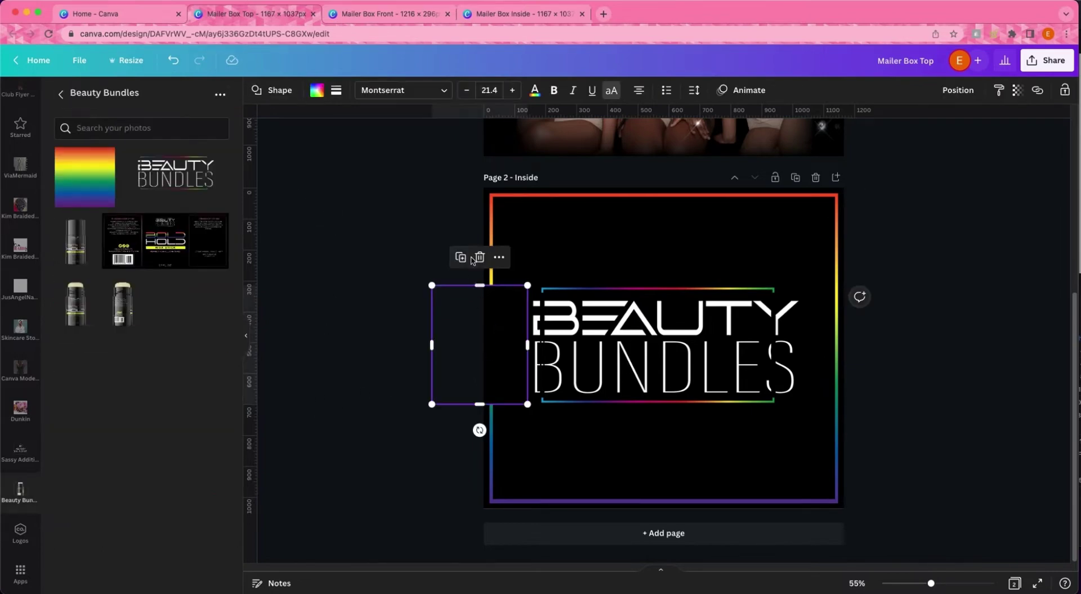
click(460, 258)
drag(542, 358, 864, 360)
click(963, 354)
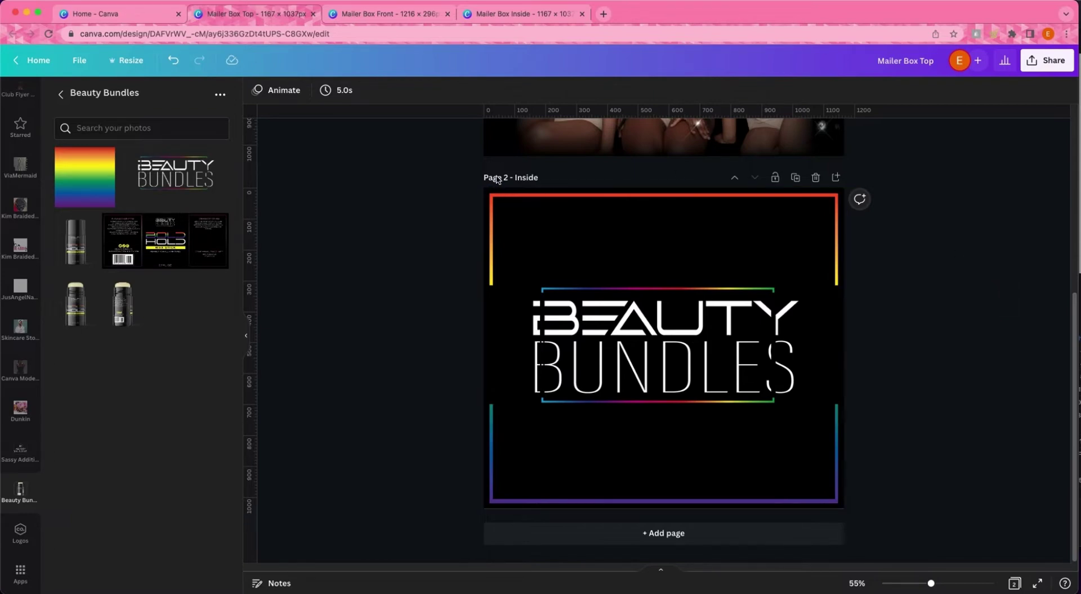
Swap the page titles, naming the logo page "Top" and the models page "Inside".
click(532, 177)
drag(514, 177, 552, 180)
text(Top)
scroll(664, 338, up, 5)
click(526, 144)
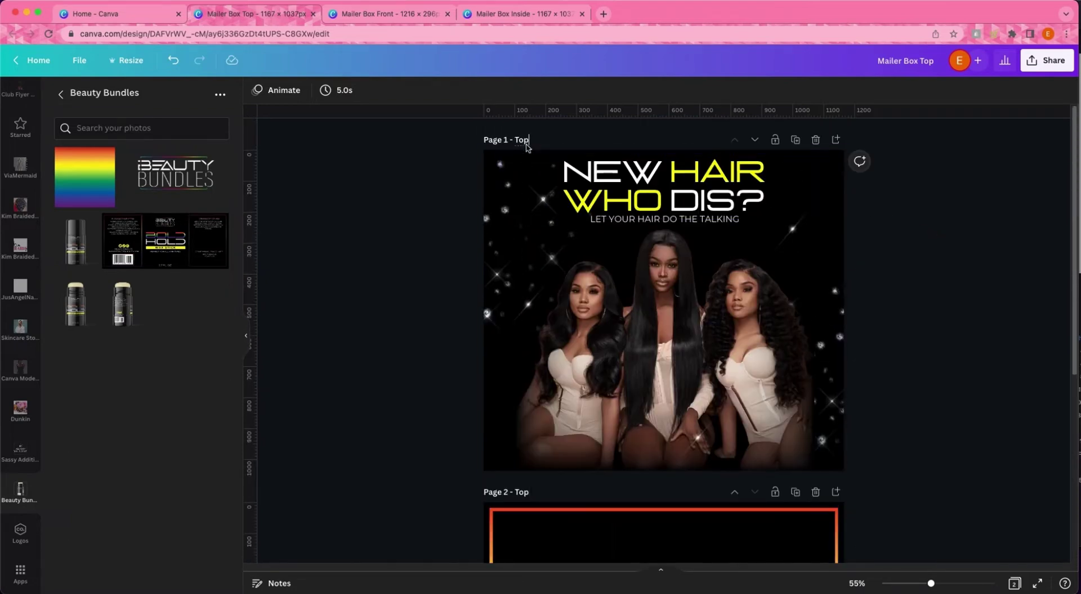
drag(512, 144, 539, 143)
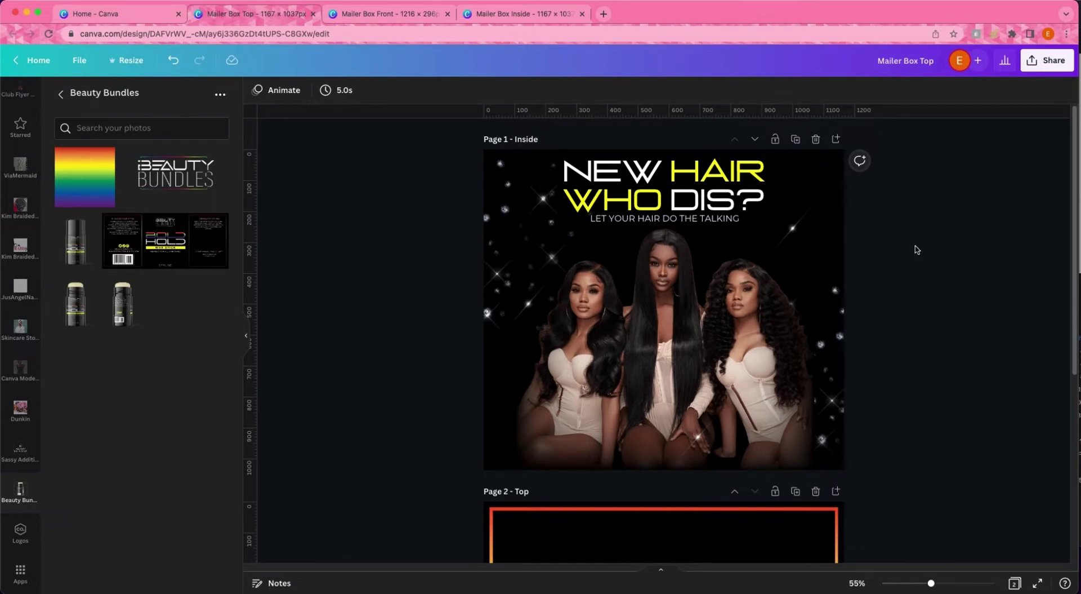
scroll(917, 249, down, 2)
scroll(917, 250, down, 5)
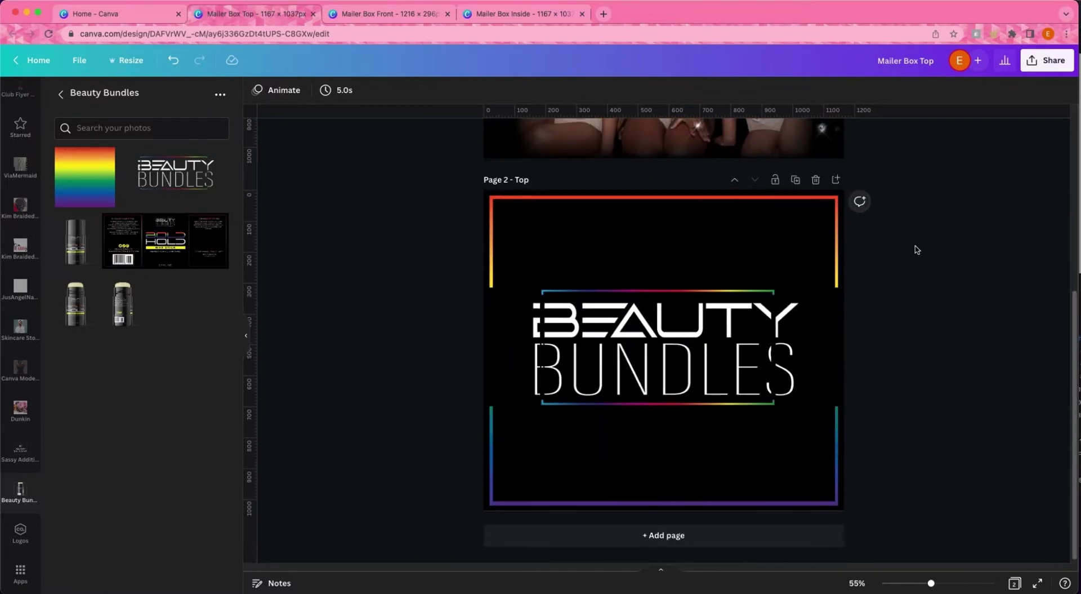
Switch to the Mailer Box Front design and make its page background black.
click(411, 13)
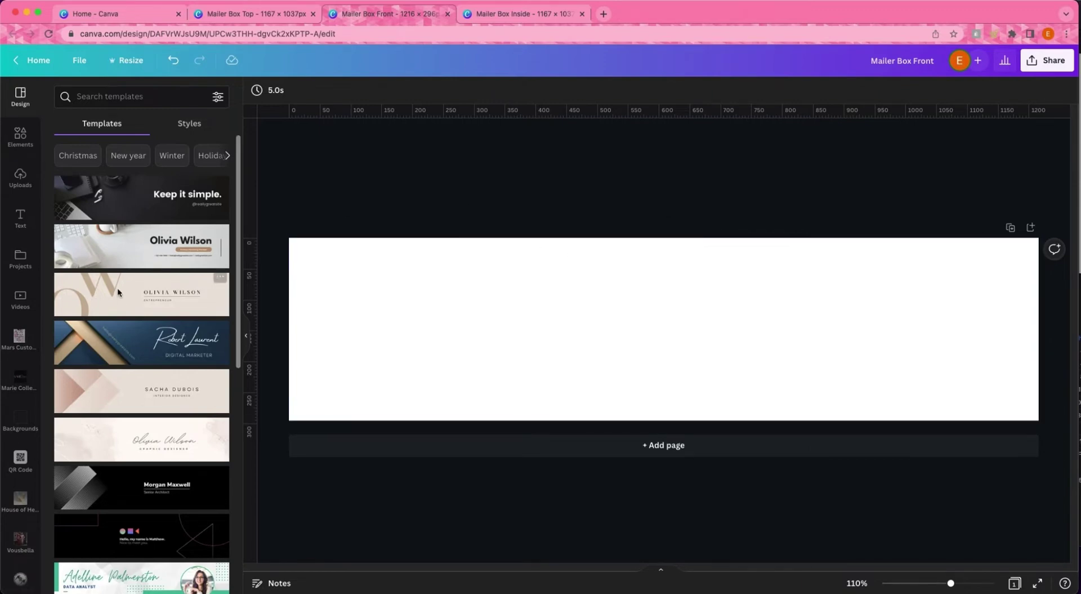
click(22, 136)
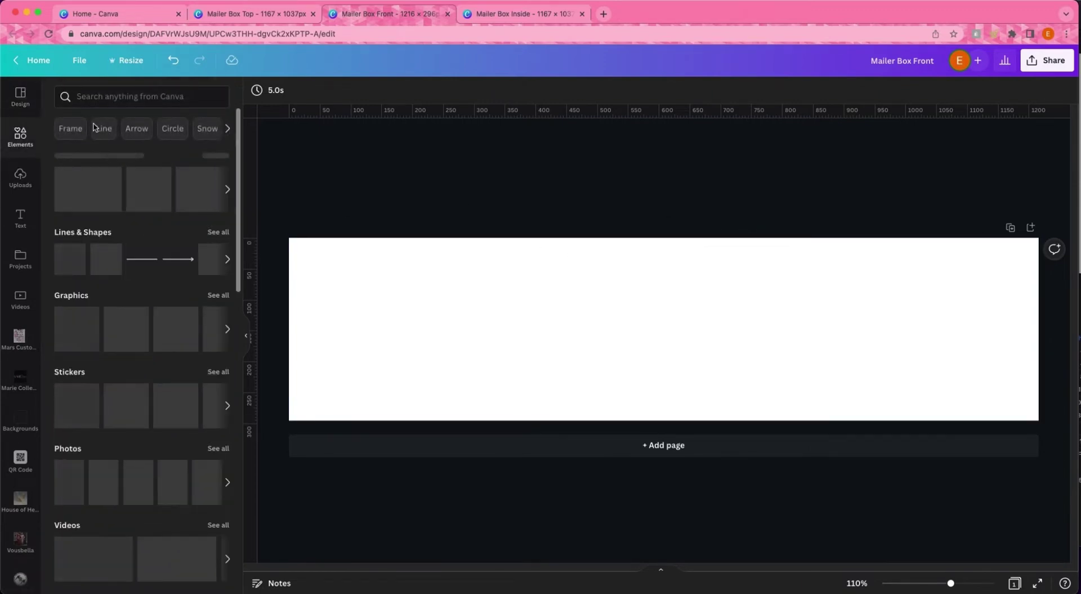
click(358, 298)
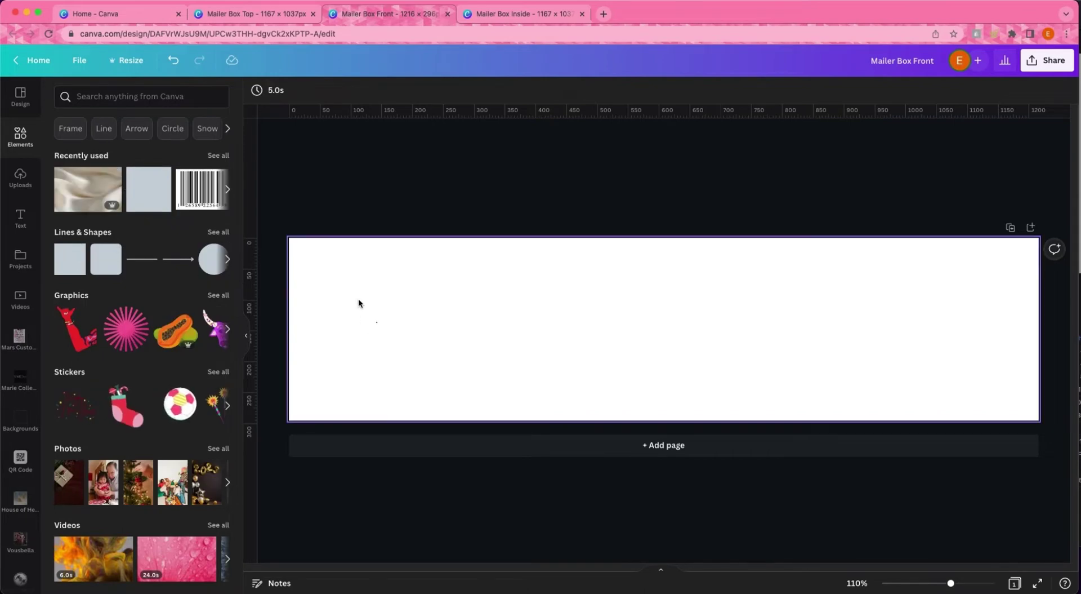
click(256, 90)
click(73, 301)
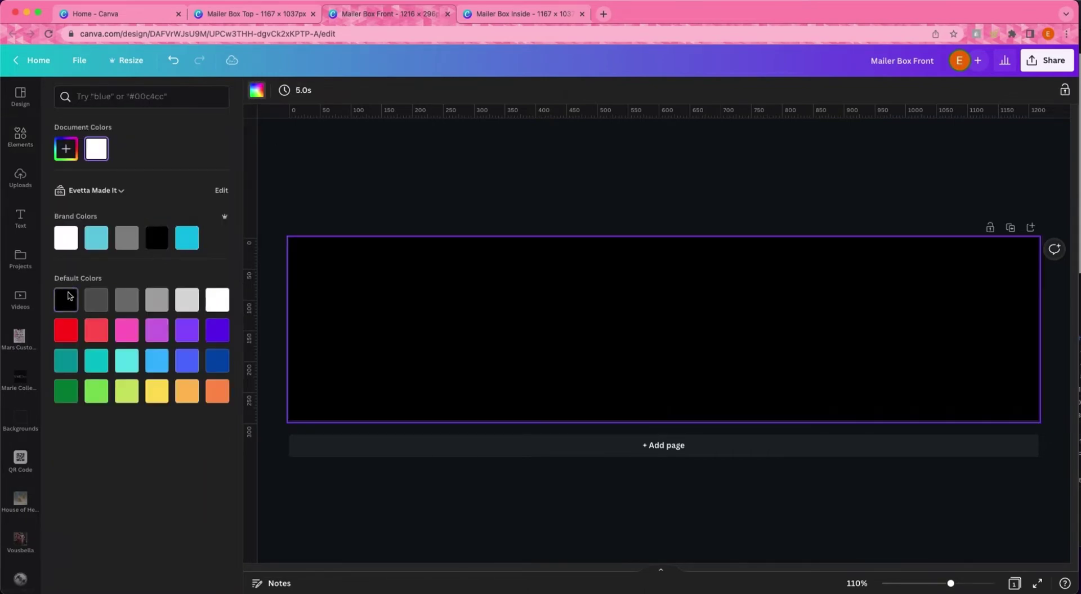
click(285, 170)
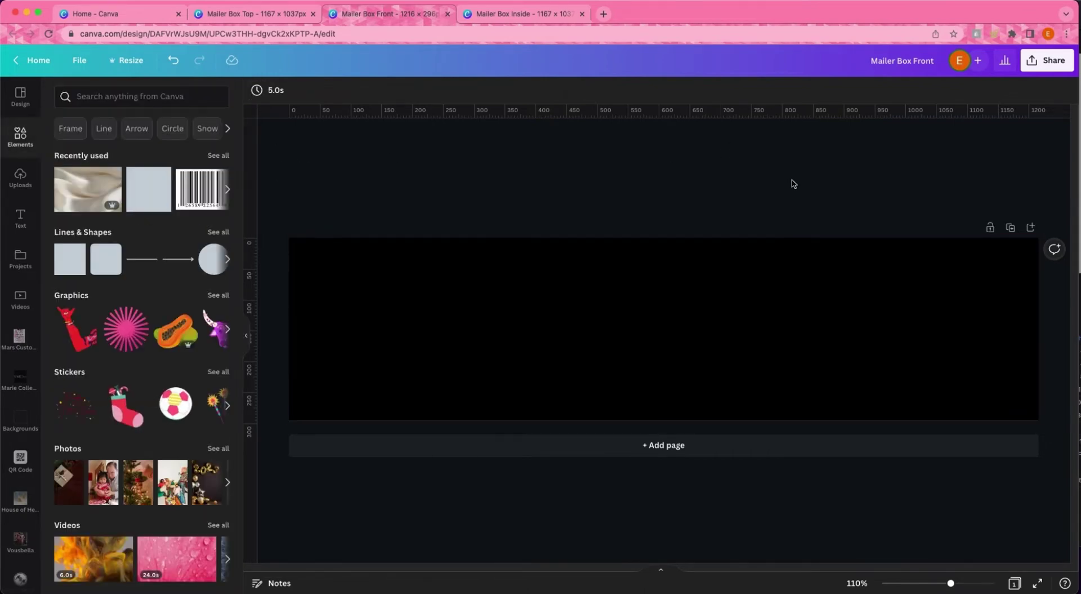
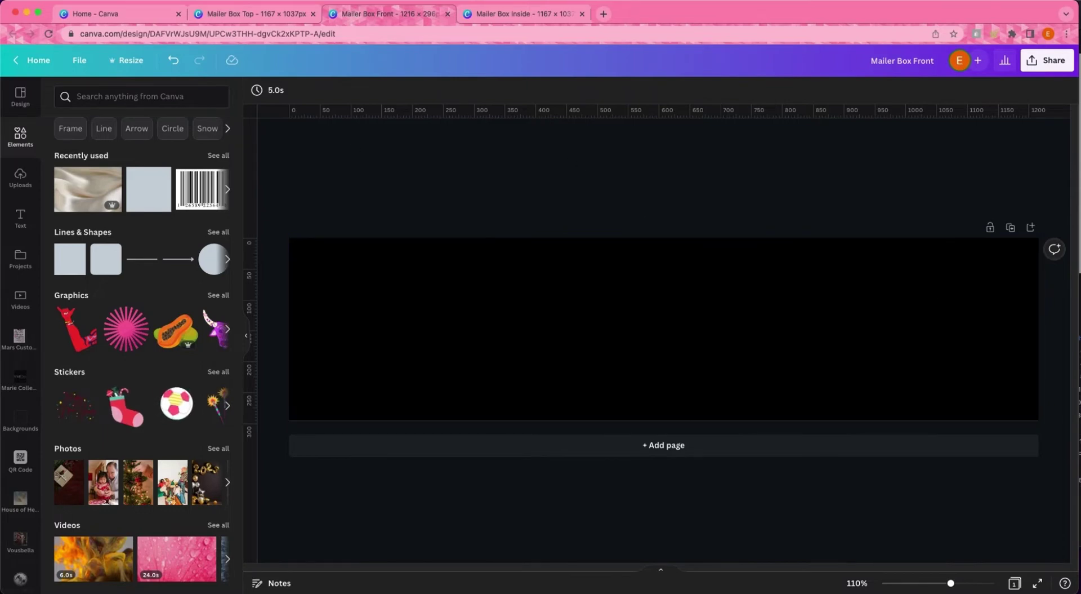
Paste the copied rainbow border with its black inner rectangle and position it in the front page's upper-left corner with a small margin.
key(super+v)
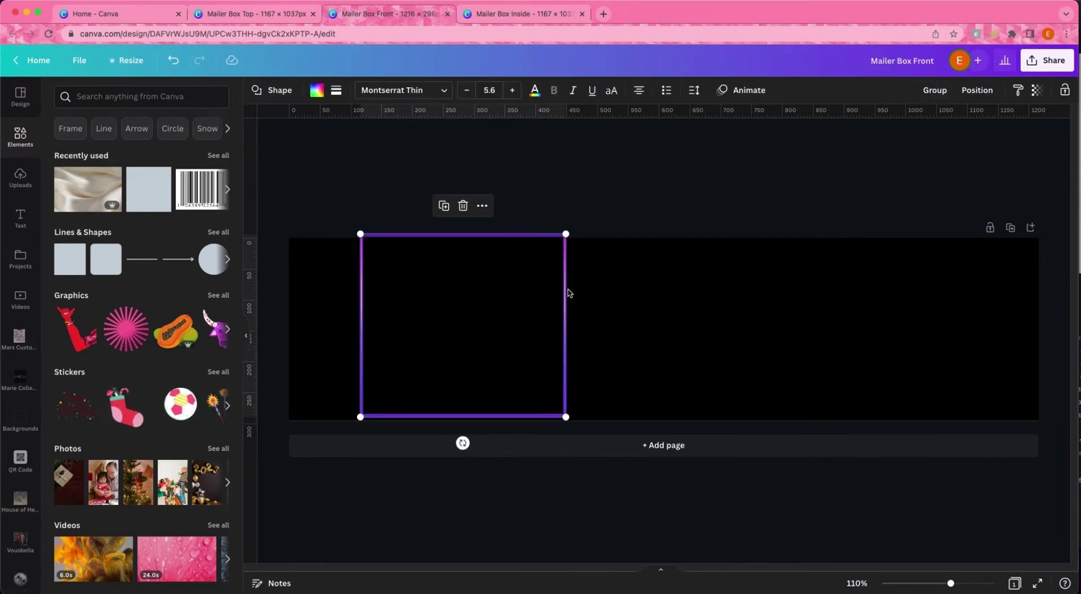
click(572, 296)
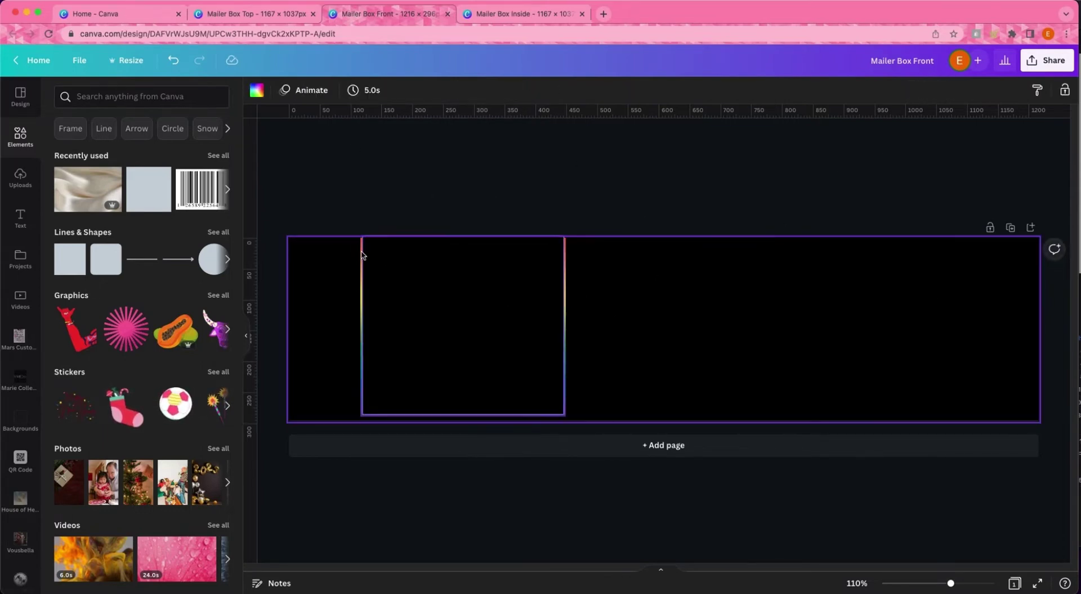
drag(352, 254, 382, 278)
click(569, 147)
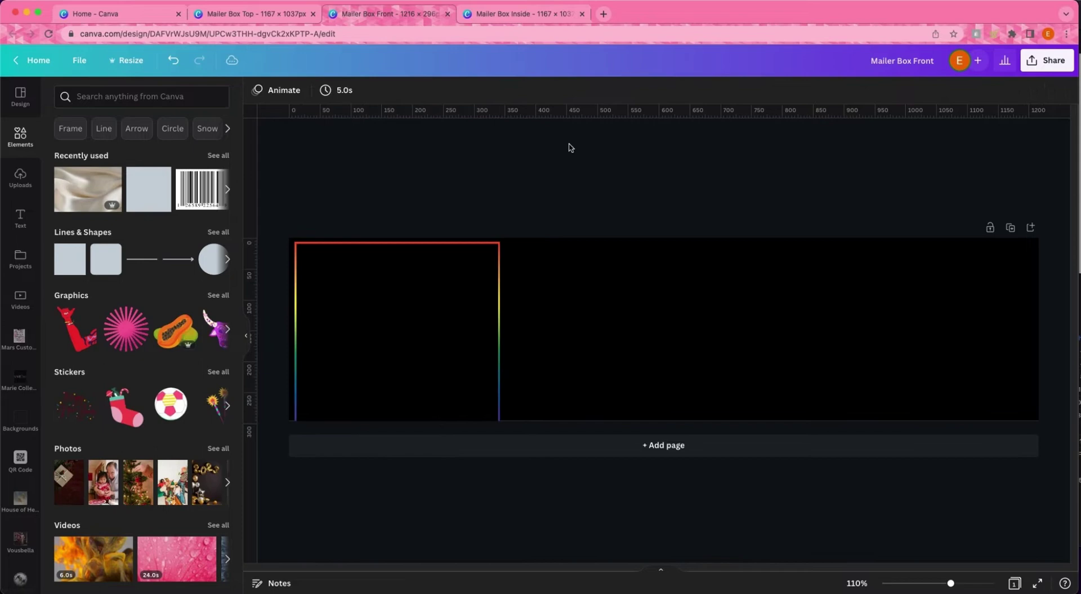
Stretch the rainbow gradient across the front page's width and shorten it at the bottom, leaving a narrow black margin all around.
click(501, 338)
drag(502, 337, 503, 339)
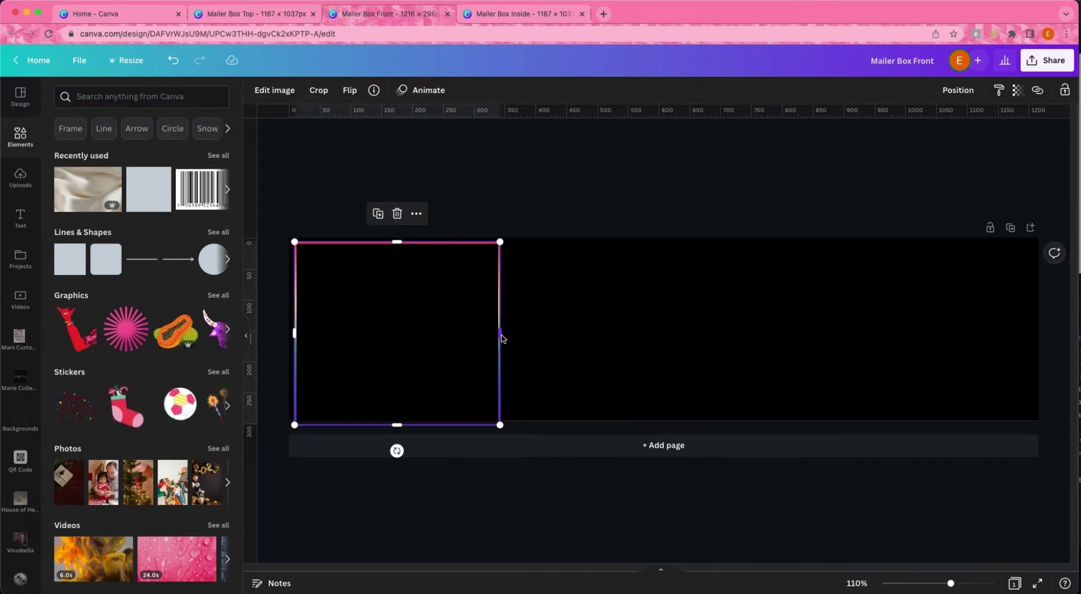
drag(502, 338, 1036, 321)
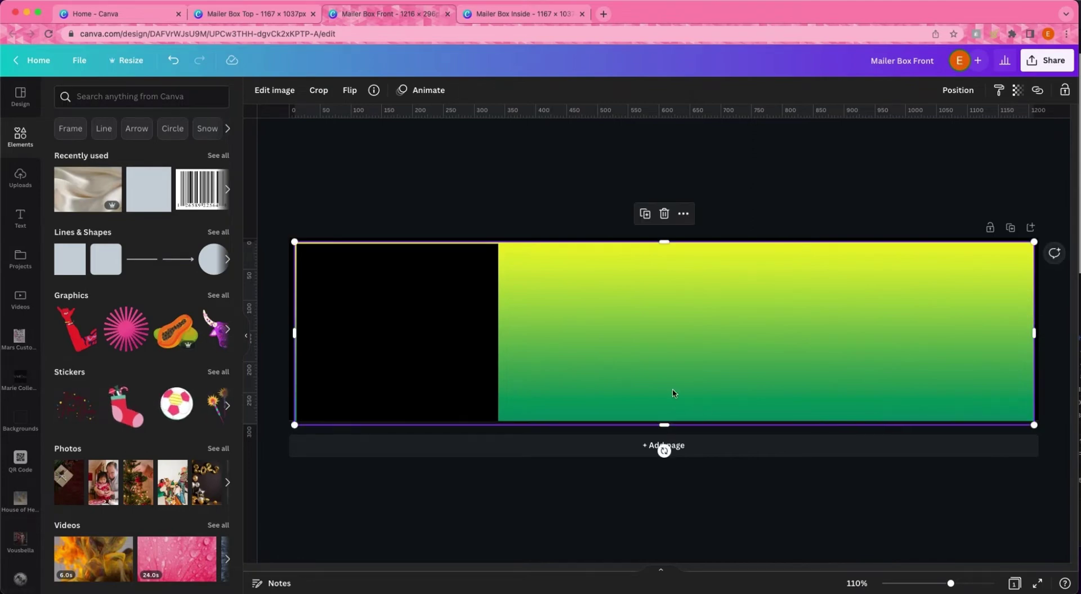
drag(665, 424, 662, 416)
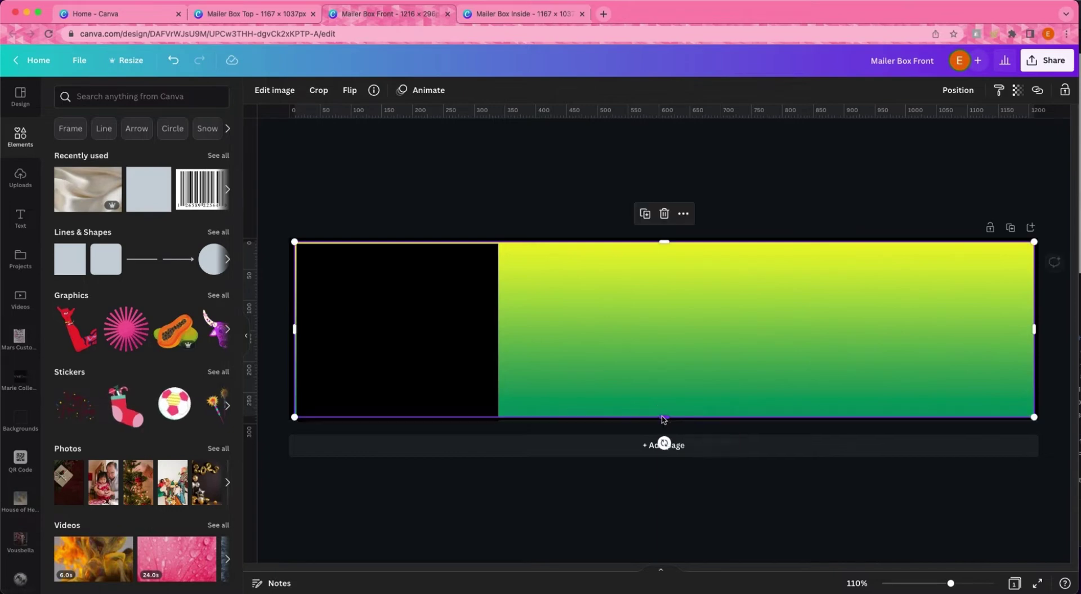
Resize the black inner rectangle to cover the widened gradient, leaving only a thin rainbow border around its edges.
click(488, 329)
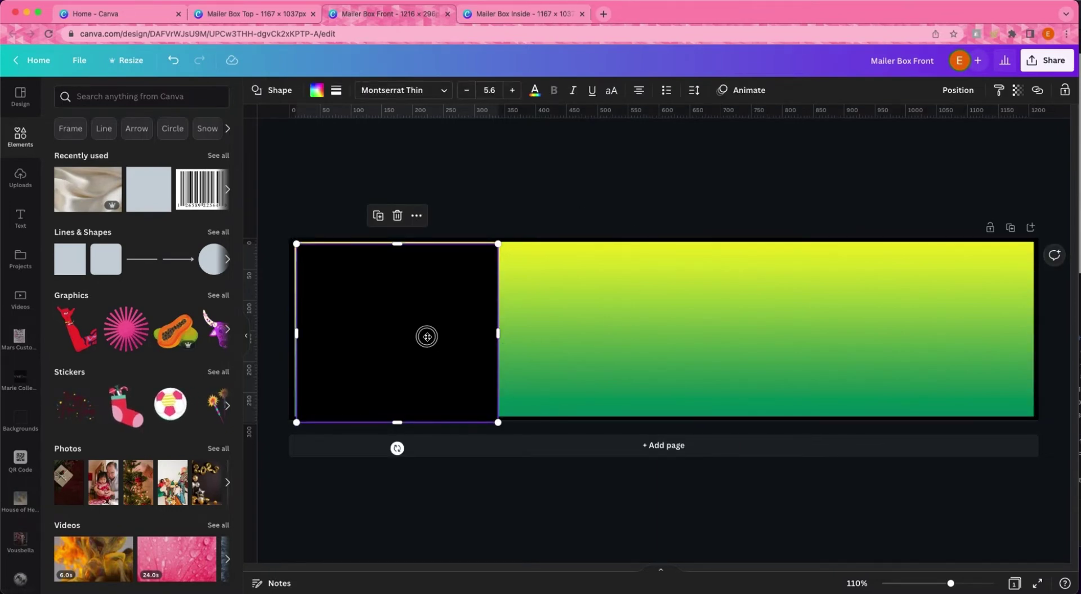
drag(428, 336, 430, 342)
key(super+z)
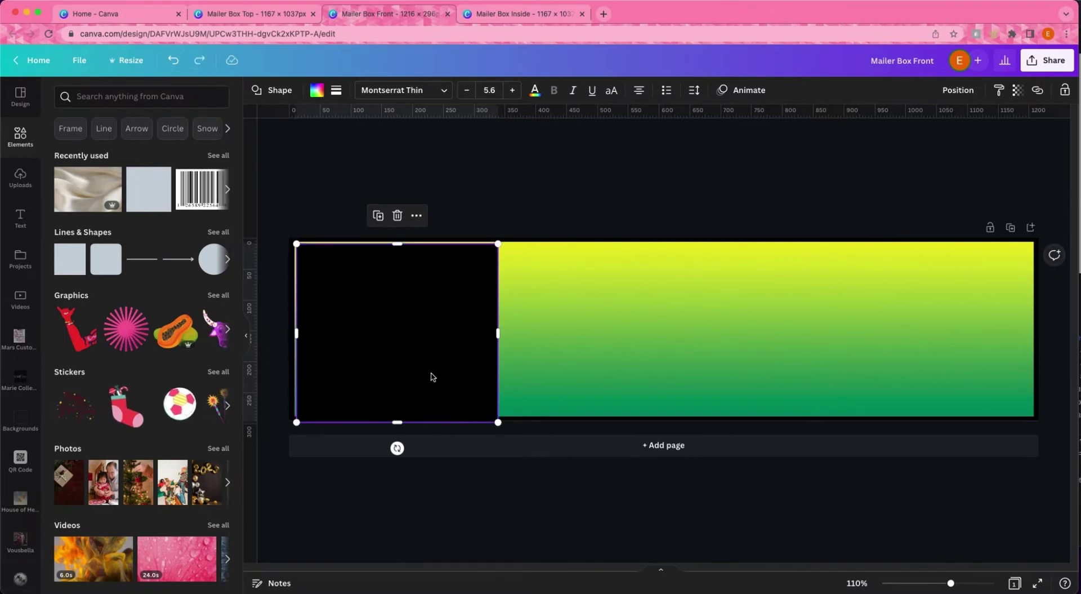
drag(400, 423, 397, 415)
drag(499, 330, 1031, 308)
click(845, 217)
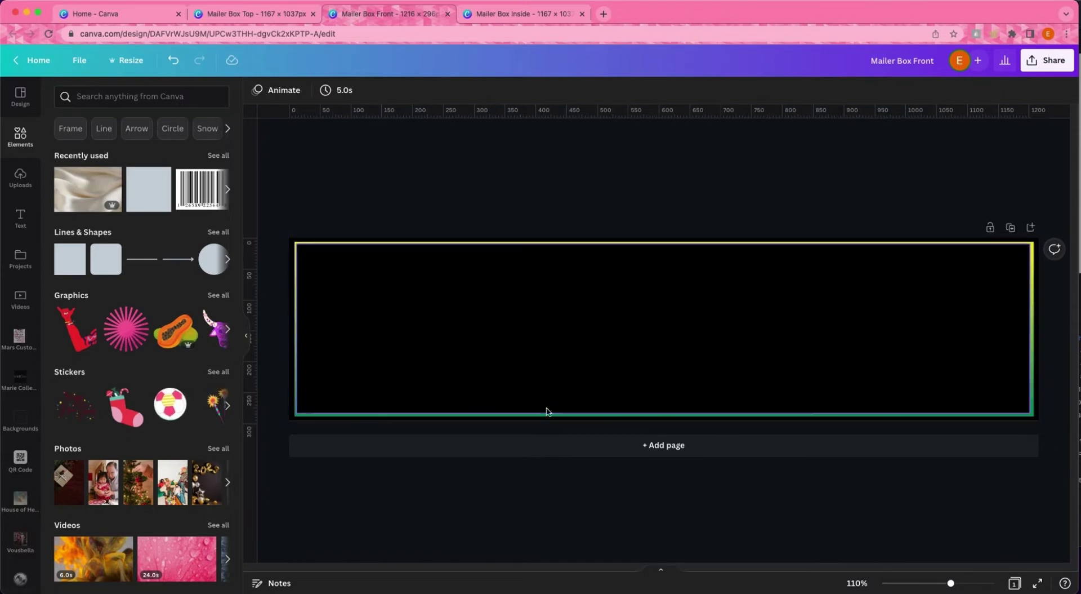
Extend the black inner rectangle's bottom and right edges slightly to even out the rainbow border's thickness.
drag(951, 585, 974, 583)
click(668, 480)
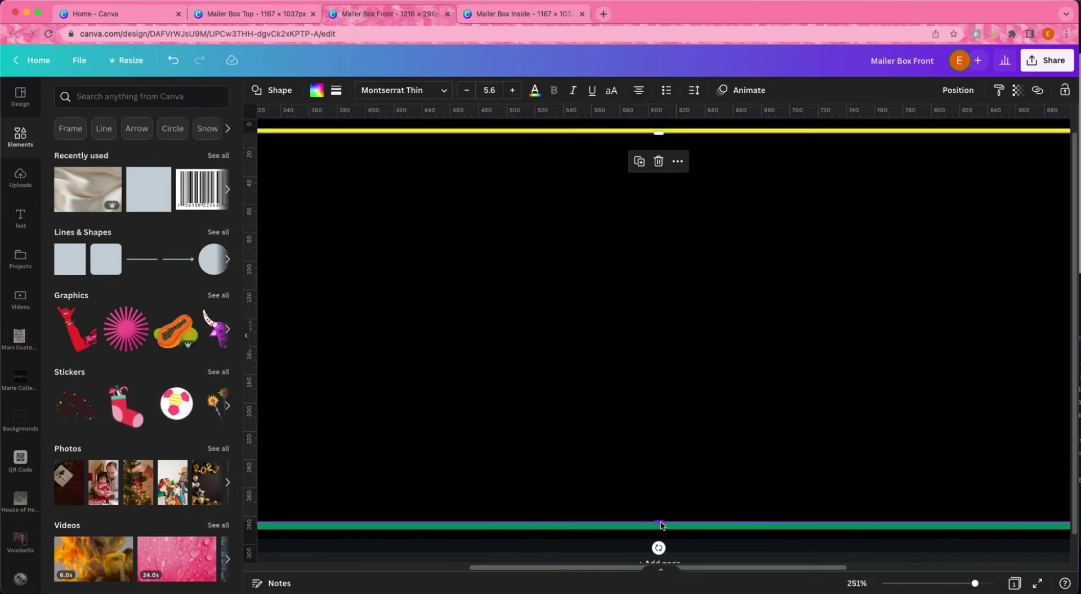
drag(659, 522, 662, 528)
scroll(849, 550, right, 2)
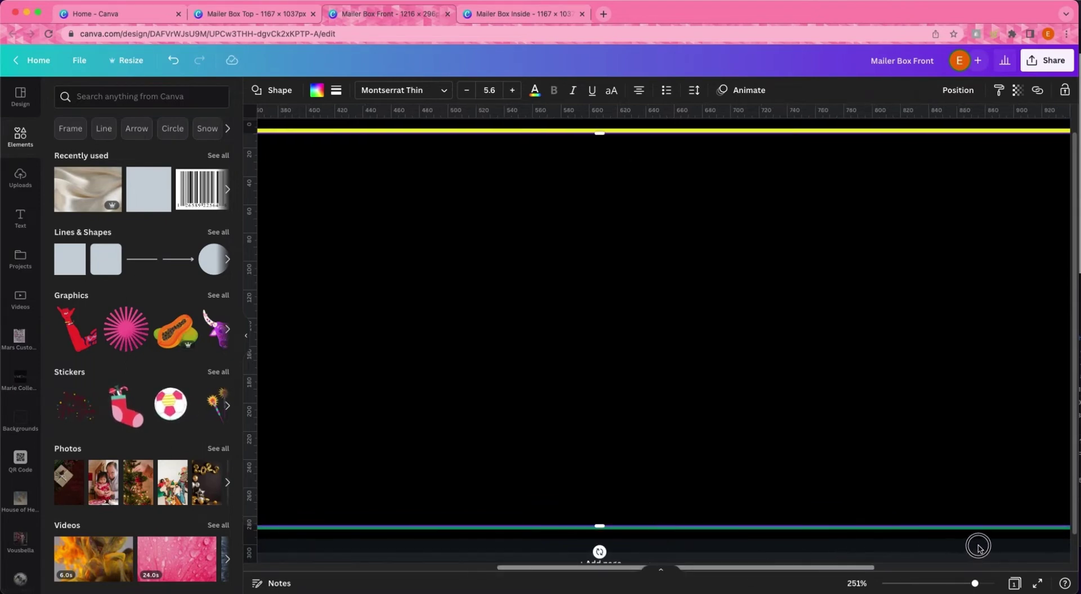
scroll(979, 546, right, 5)
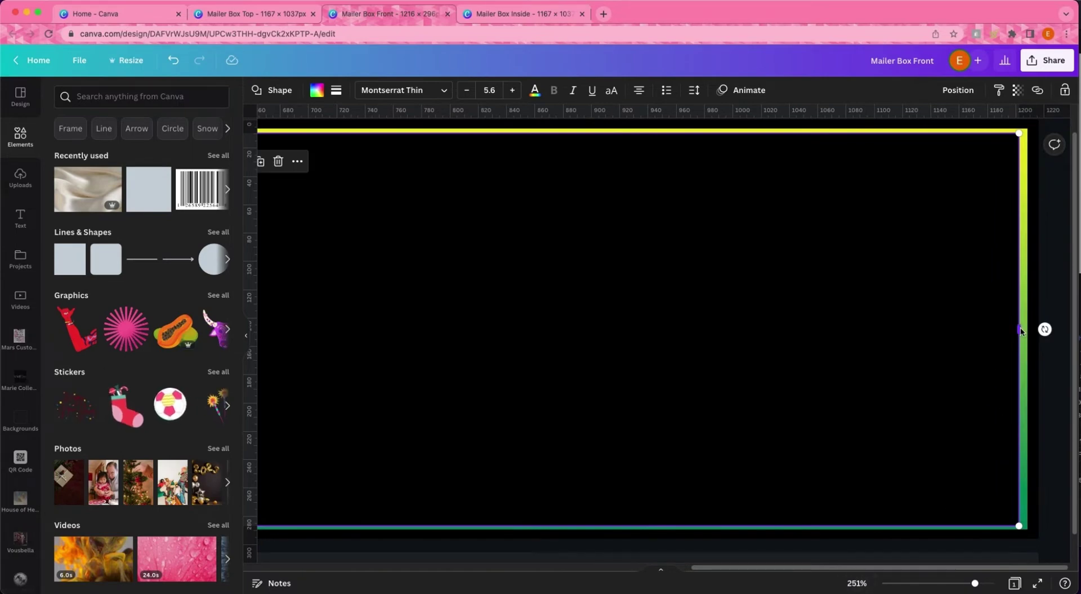
Widen the black rectangle slightly at its right edge to even out the gradient border around the design.
drag(1022, 331, 1024, 329)
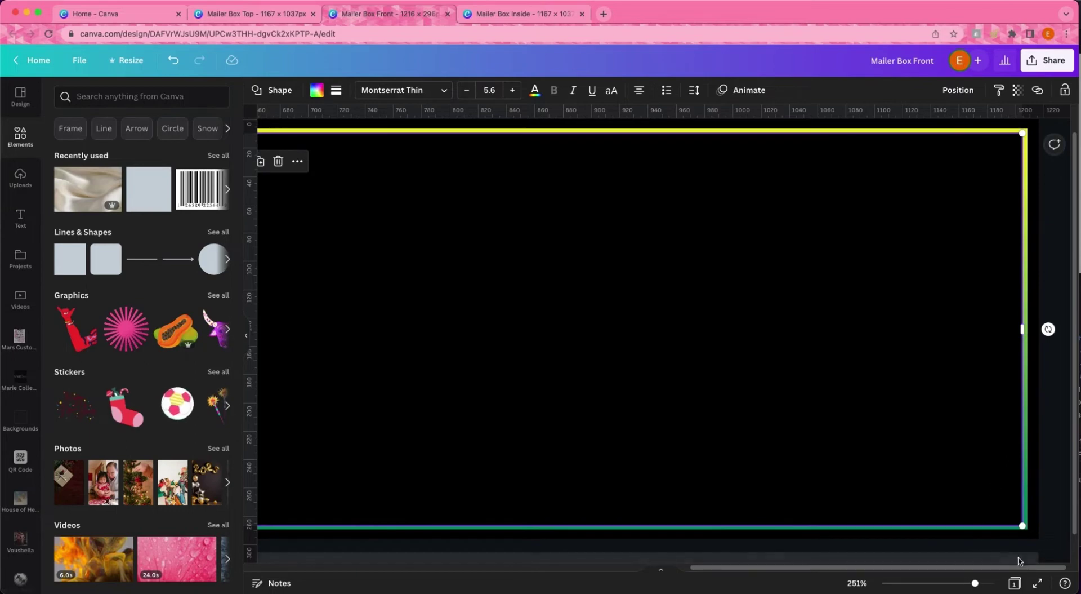
drag(975, 583, 947, 584)
click(949, 408)
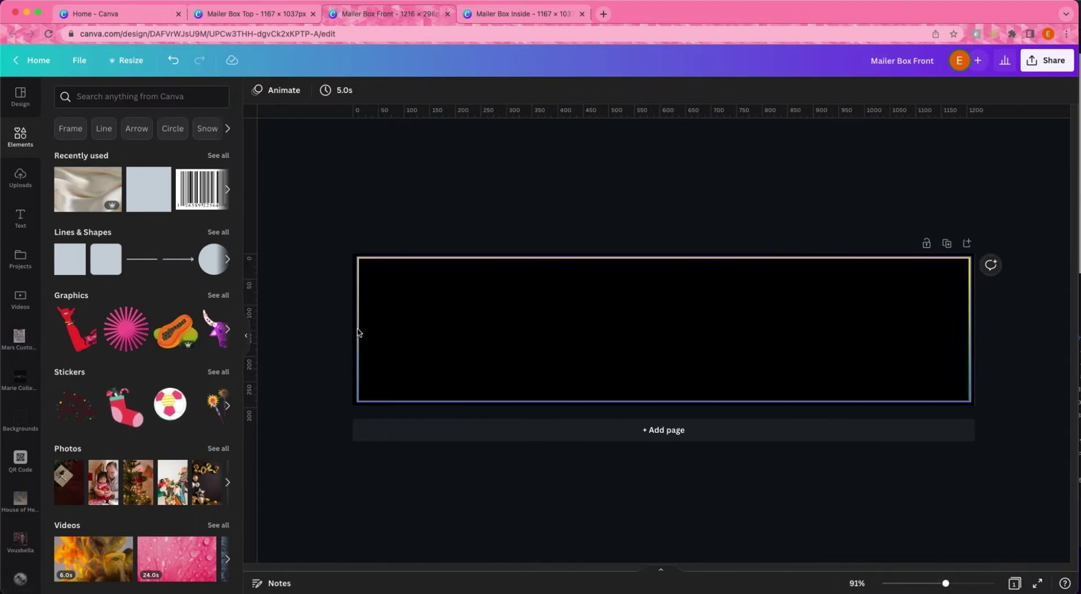
click(358, 328)
click(325, 308)
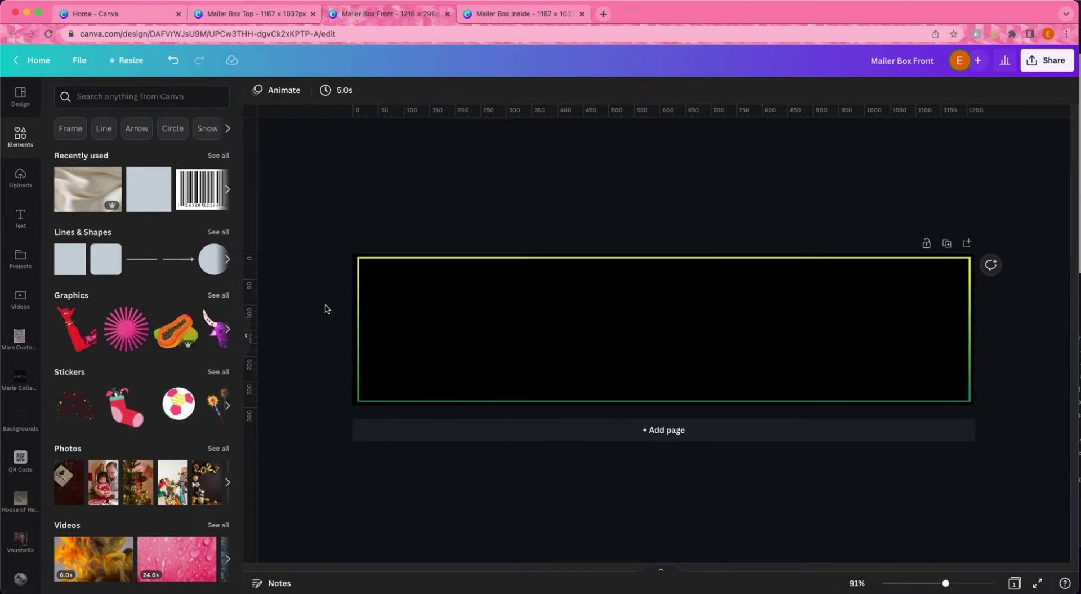
Duplicate the black page with the gradient border as a second page.
click(946, 244)
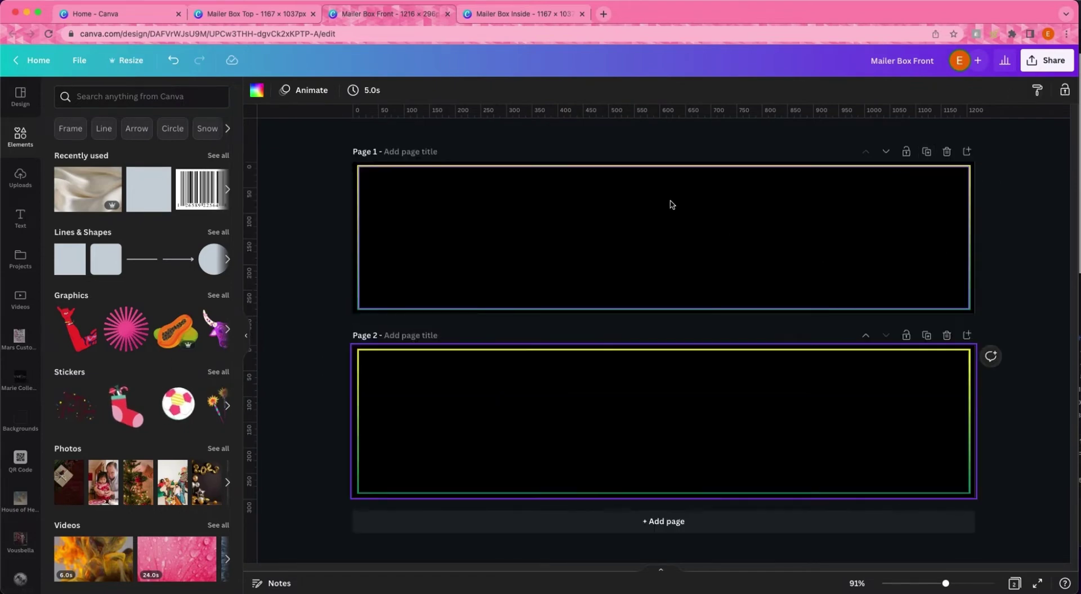
click(315, 260)
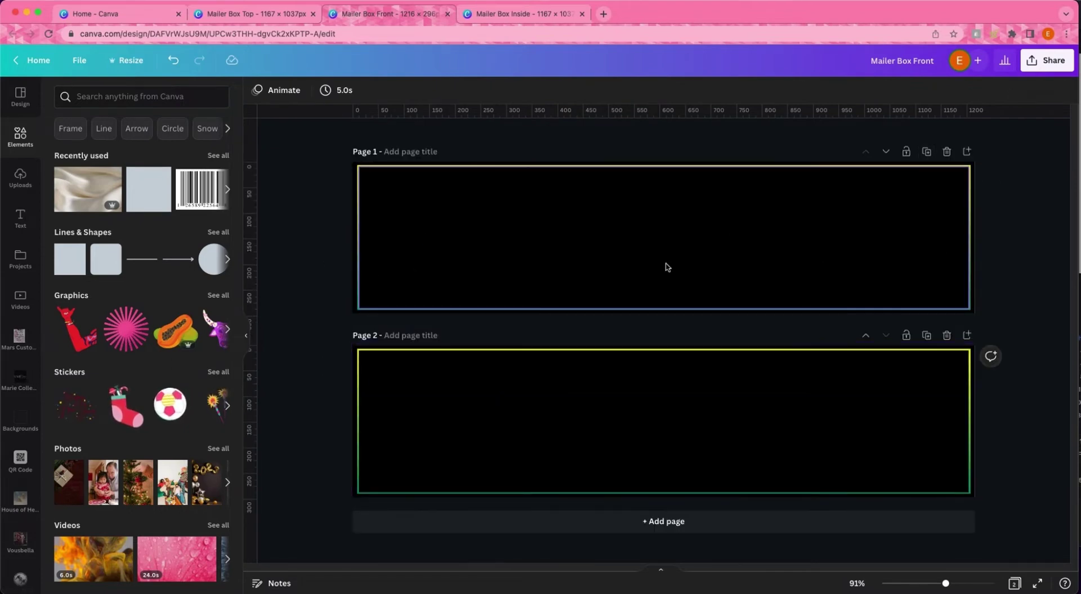
Examine page 1's lower gradient border up close, checking the edges of the gradient image and the black rectangle.
click(375, 166)
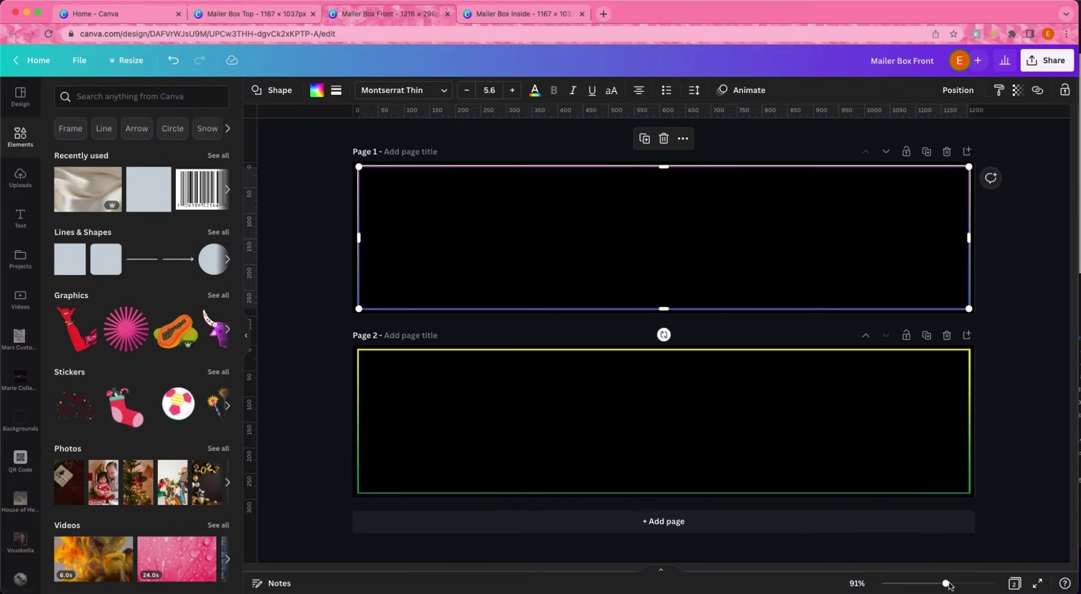
drag(949, 585, 981, 583)
click(782, 325)
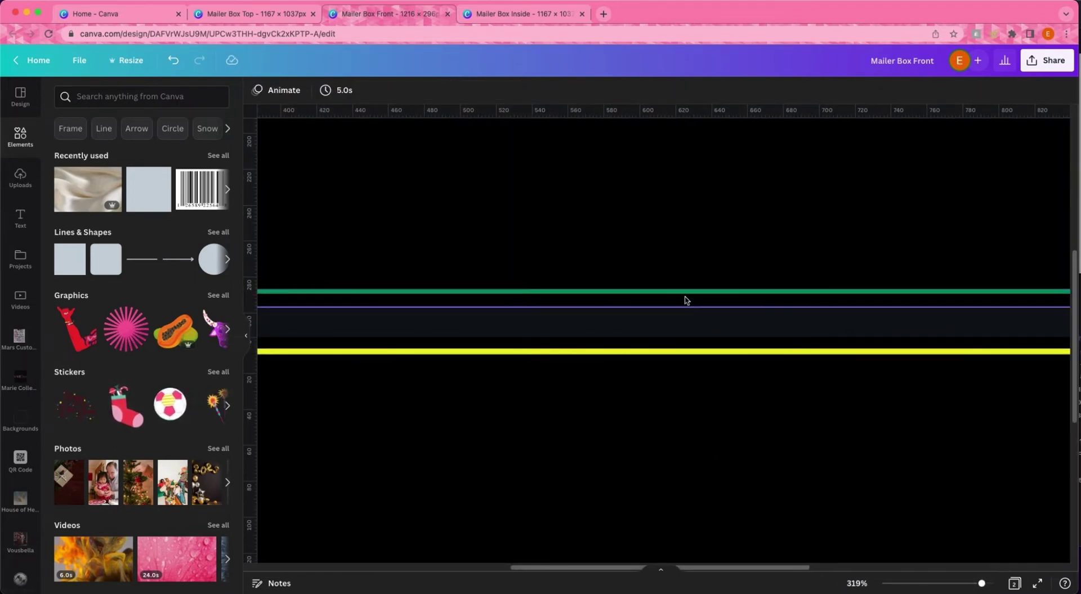
click(686, 300)
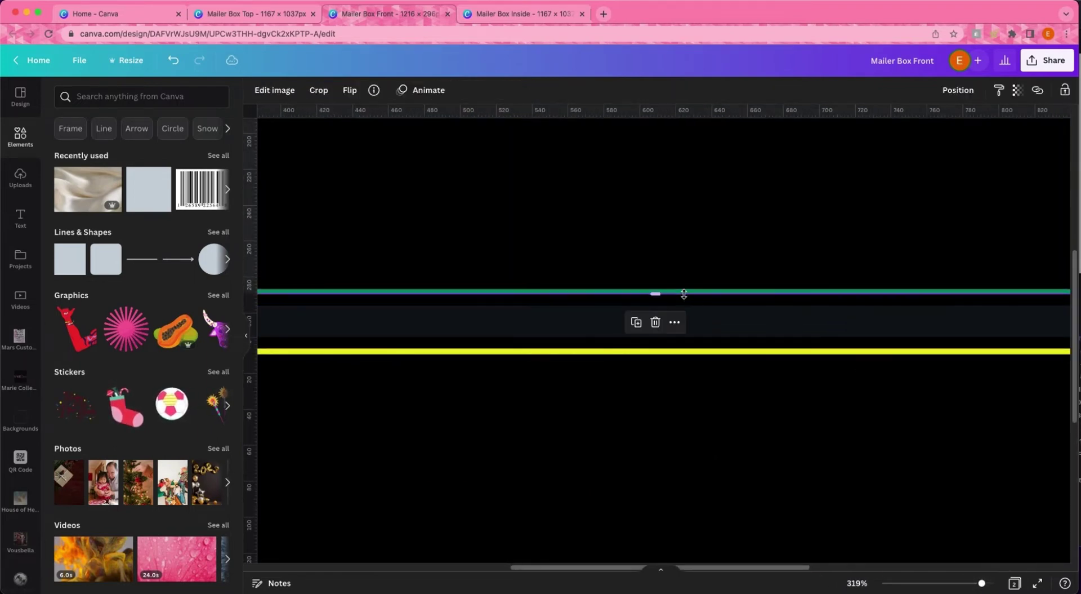
click(725, 291)
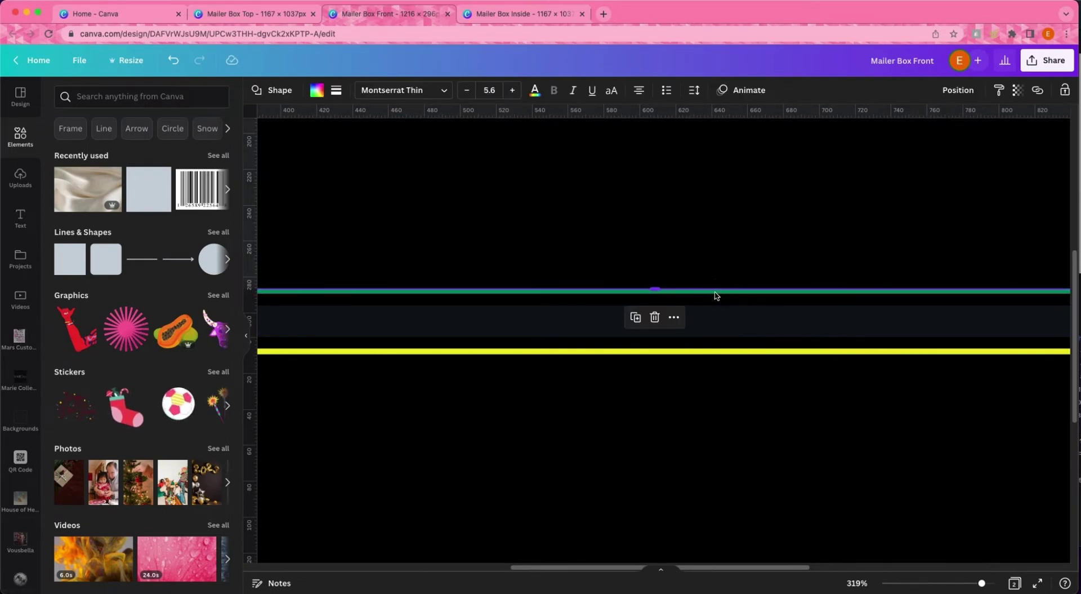
click(721, 329)
click(695, 293)
click(753, 331)
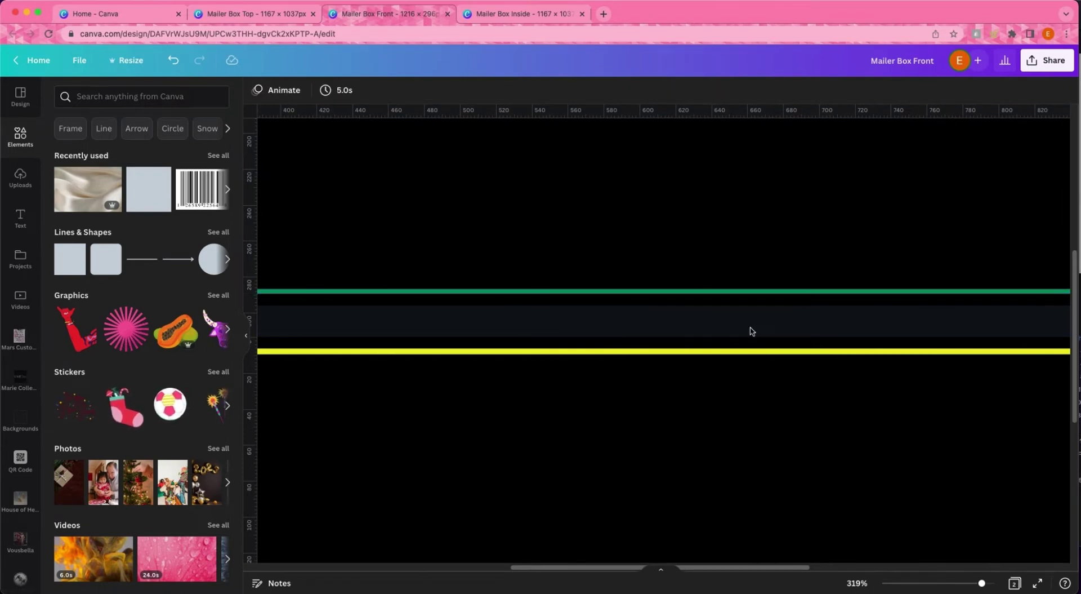
scroll(753, 331, down, 10)
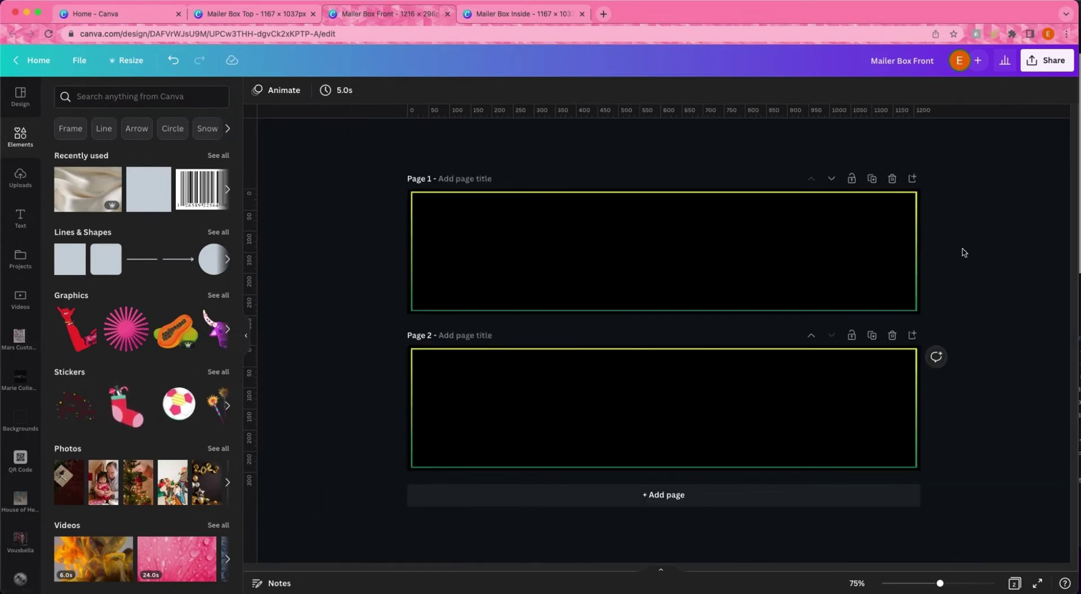
Shift the black rectangle on page 2 out of place and reposition the gradient's crop to show its red-to-yellow part.
click(785, 417)
drag(711, 414, 721, 442)
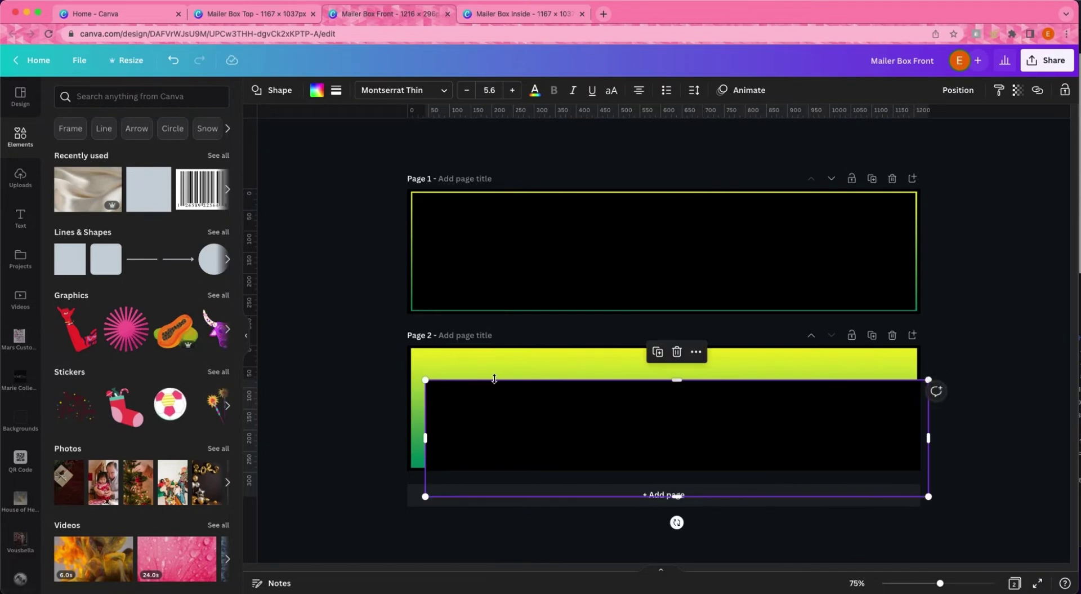
double_click(554, 376)
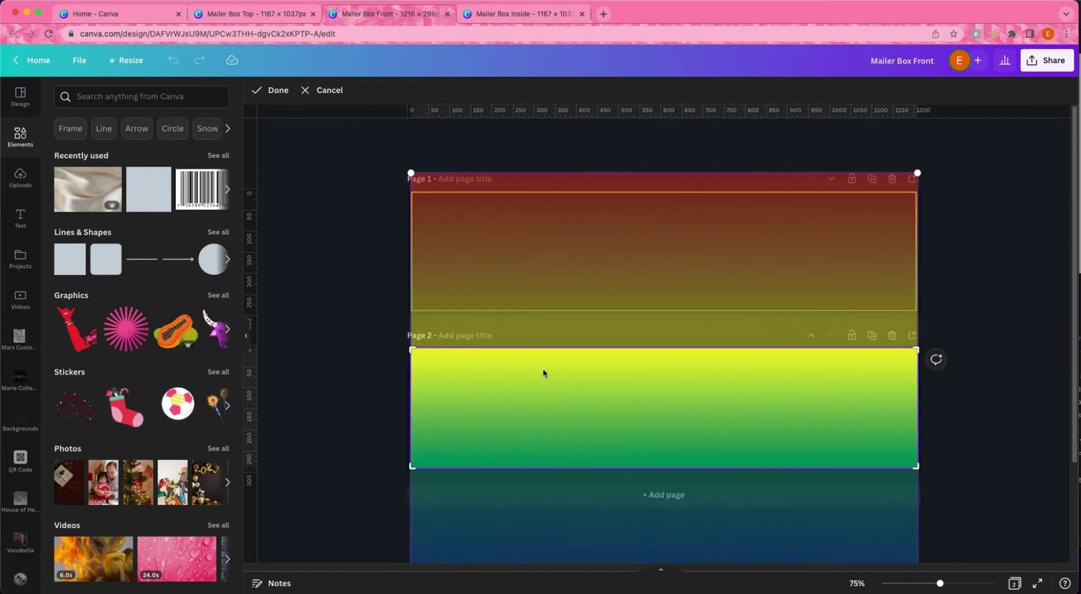
drag(543, 367, 548, 416)
scroll(415, 475, down, 4)
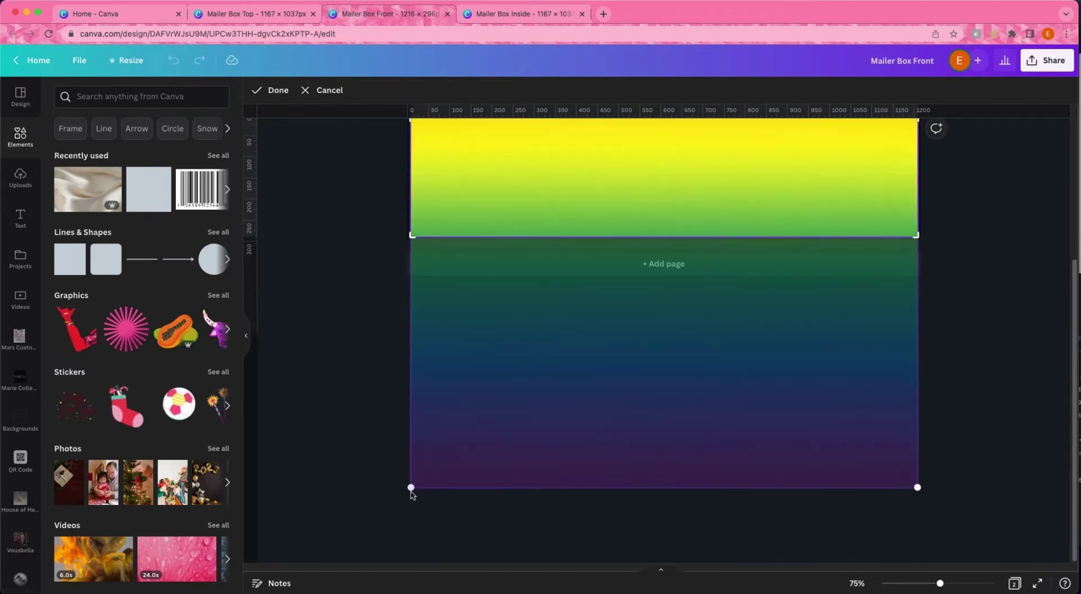
scroll(362, 365, up, 4)
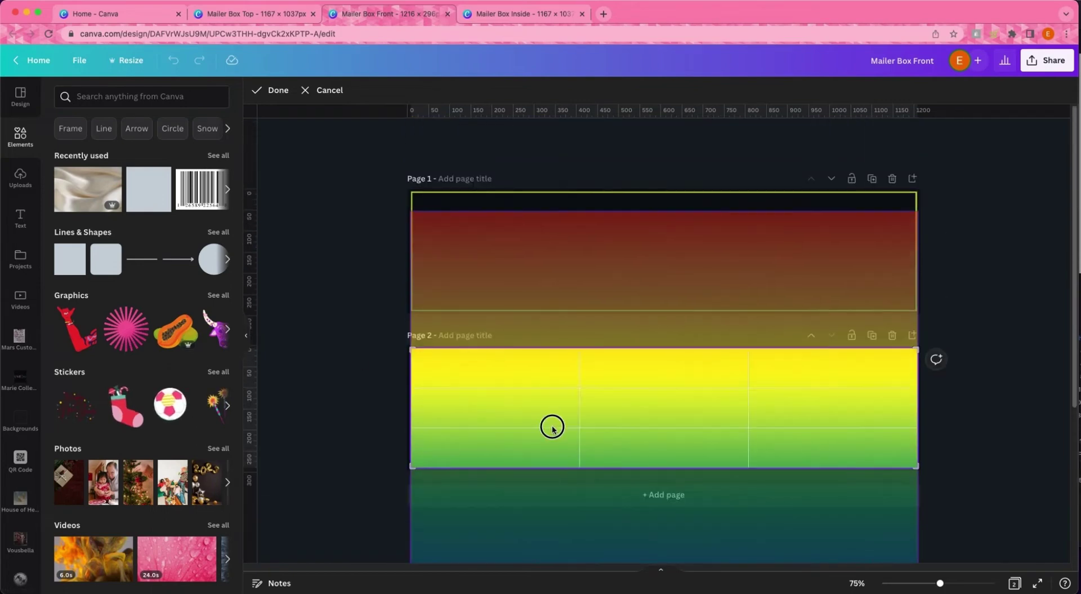
drag(553, 428, 557, 530)
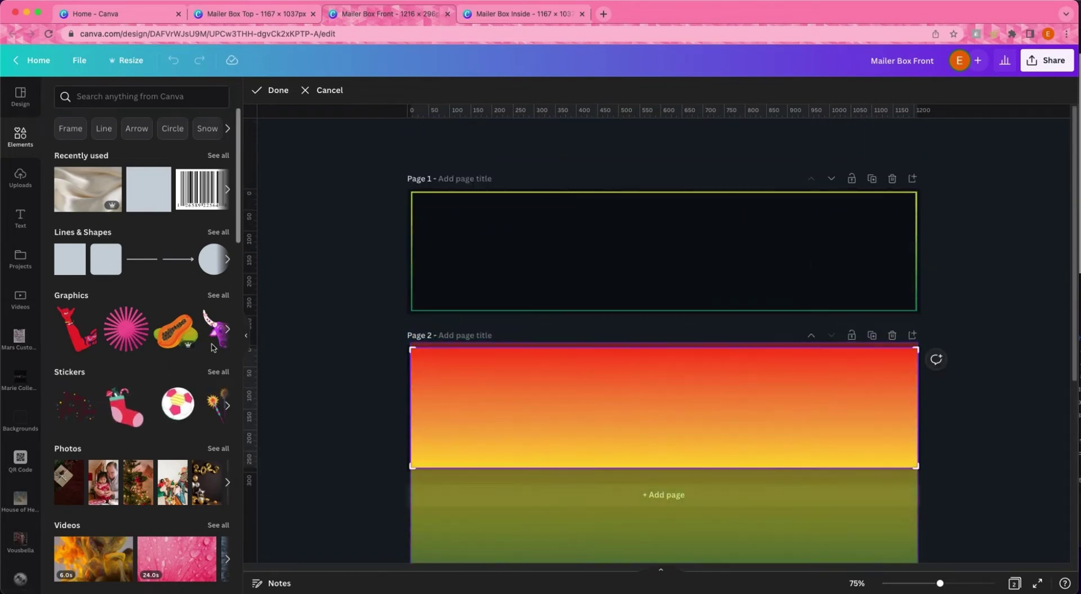
click(305, 297)
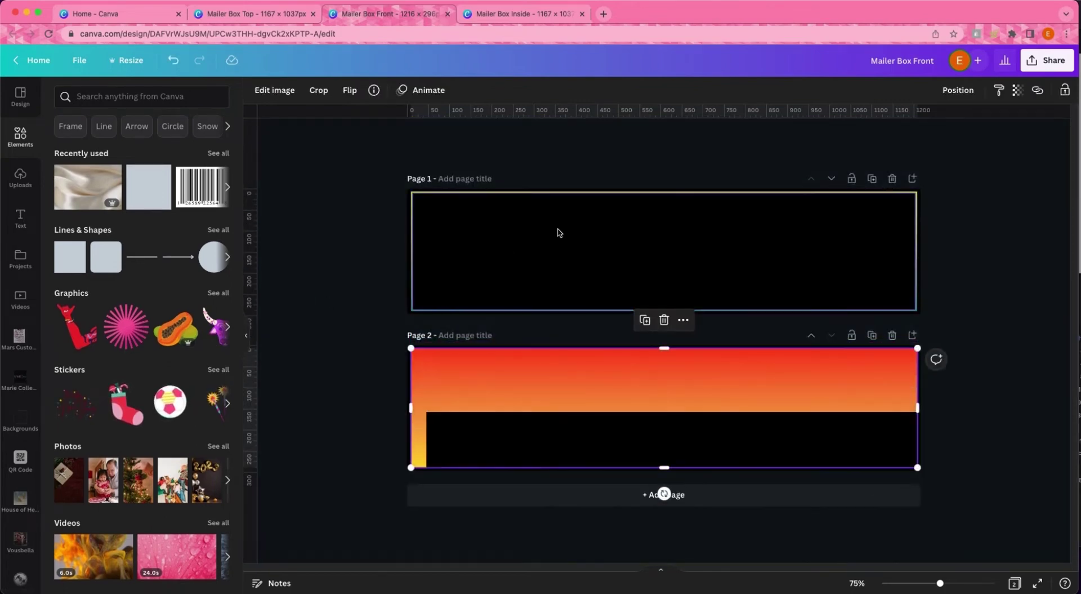
Clear page 1 by deleting the gradient, the rectangle and the black background.
click(455, 254)
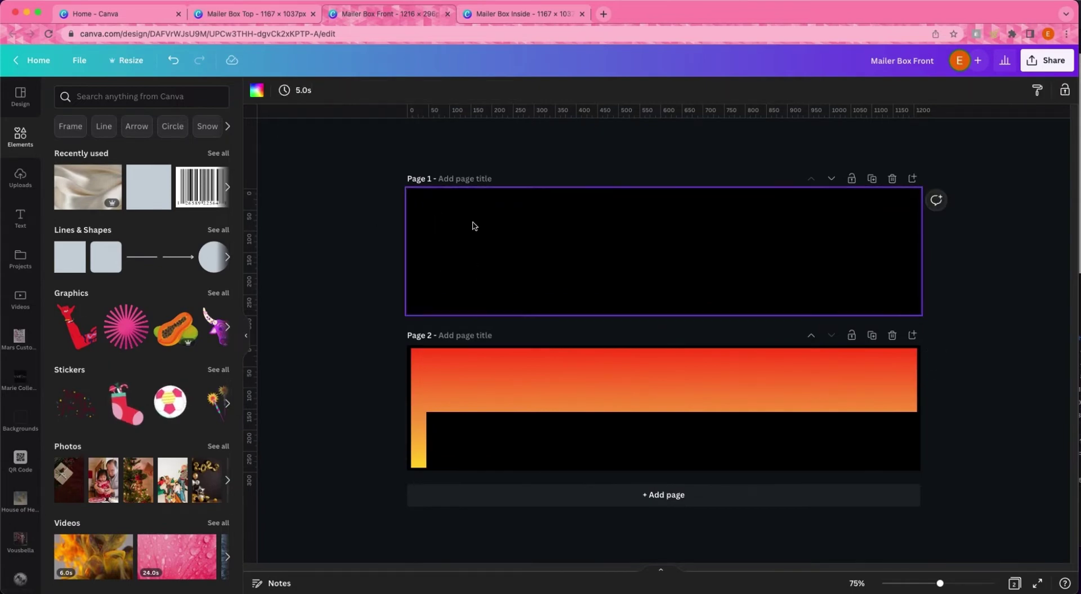
key(Delete)
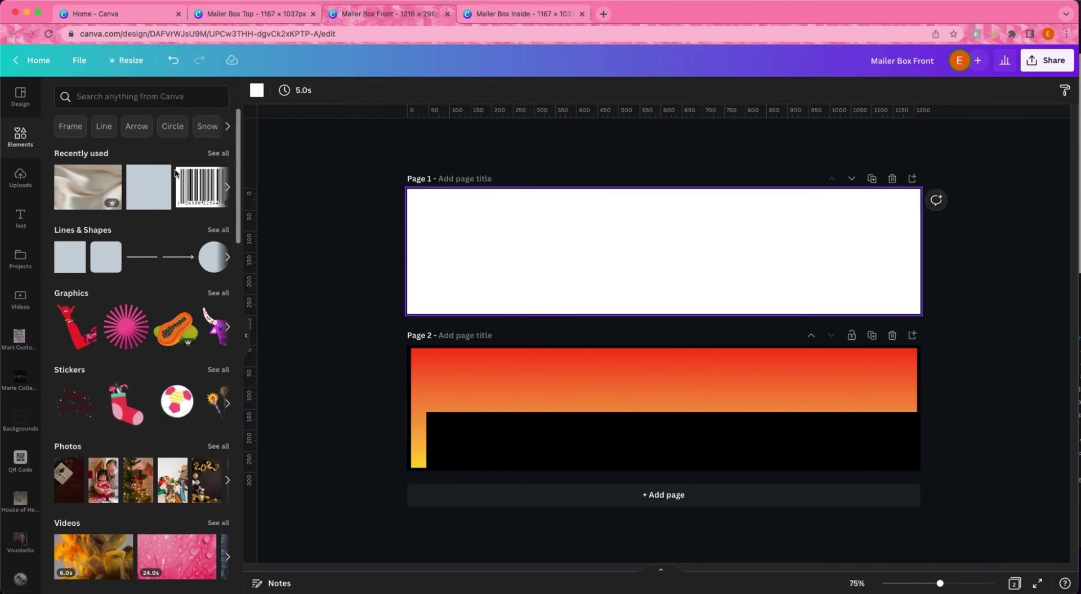
Try a square frame from the Frame search on the blank page 1 and remove it.
click(70, 125)
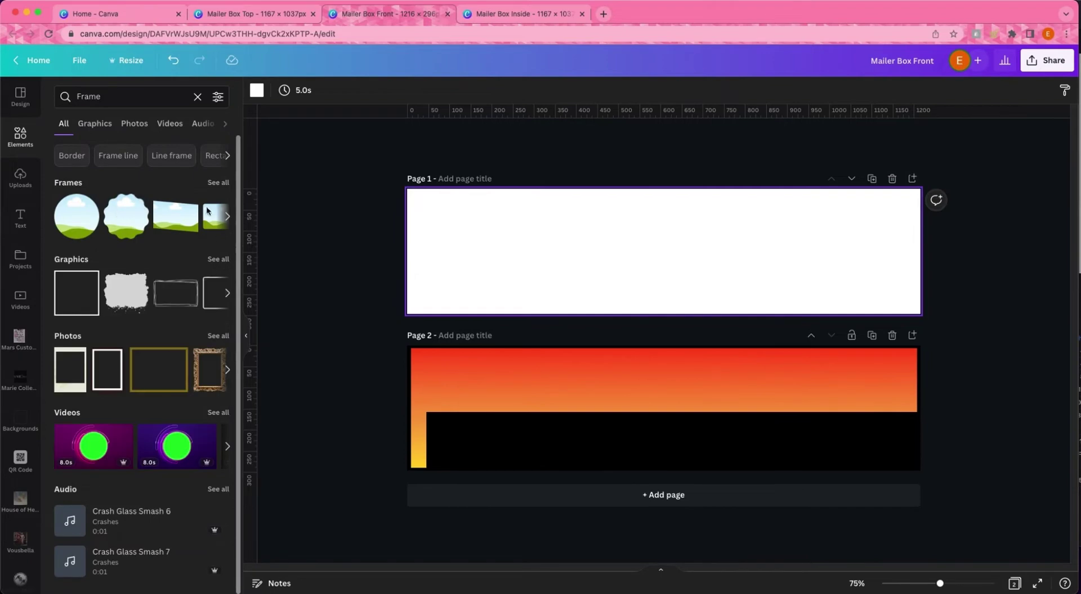
click(224, 215)
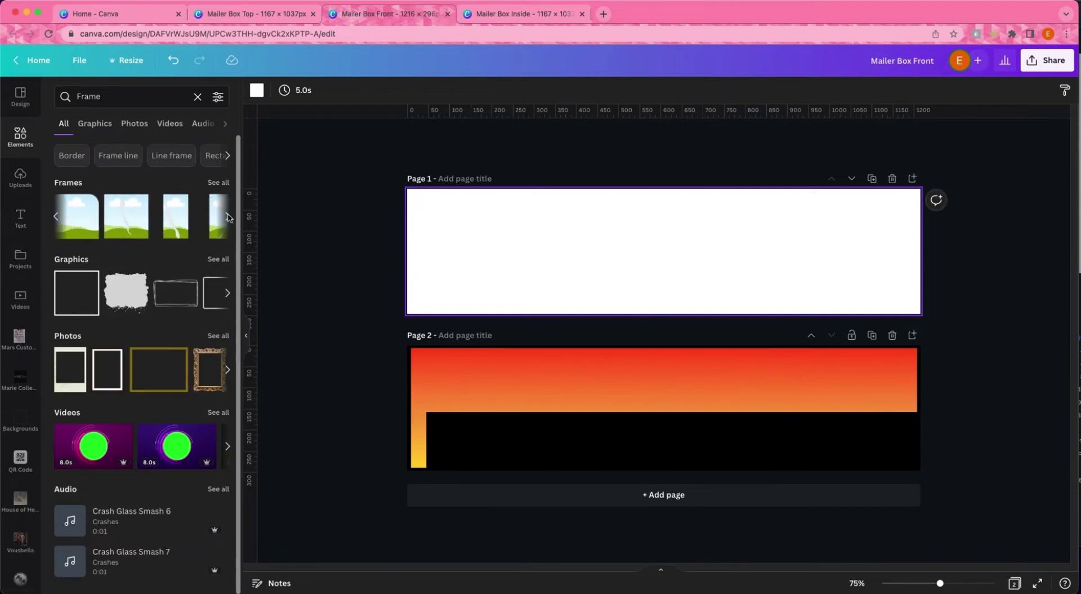
click(229, 216)
click(207, 217)
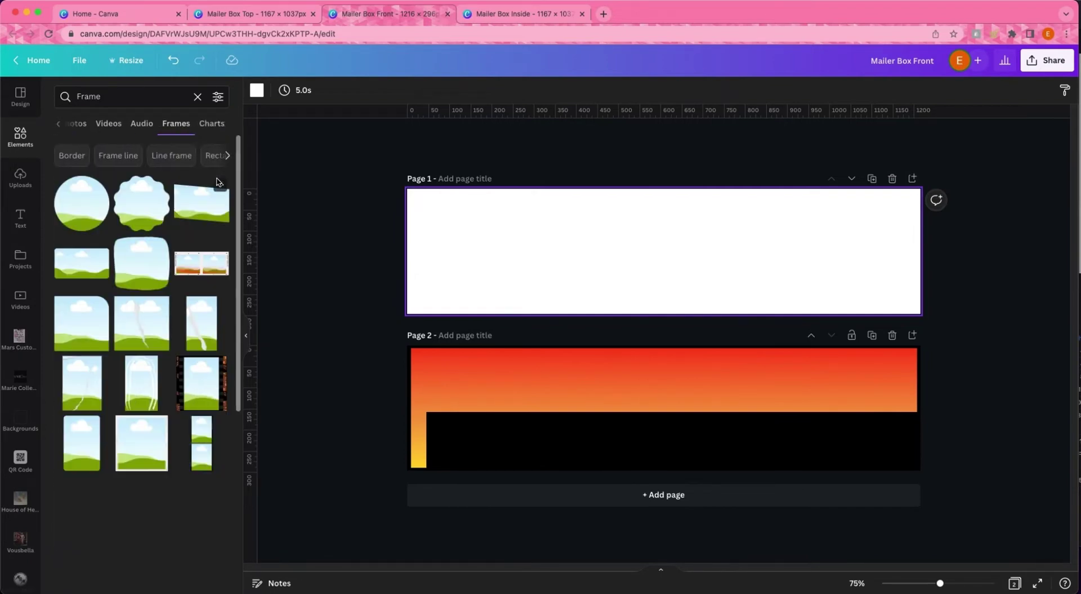
scroll(186, 326, down, 2)
scroll(186, 326, down, 10)
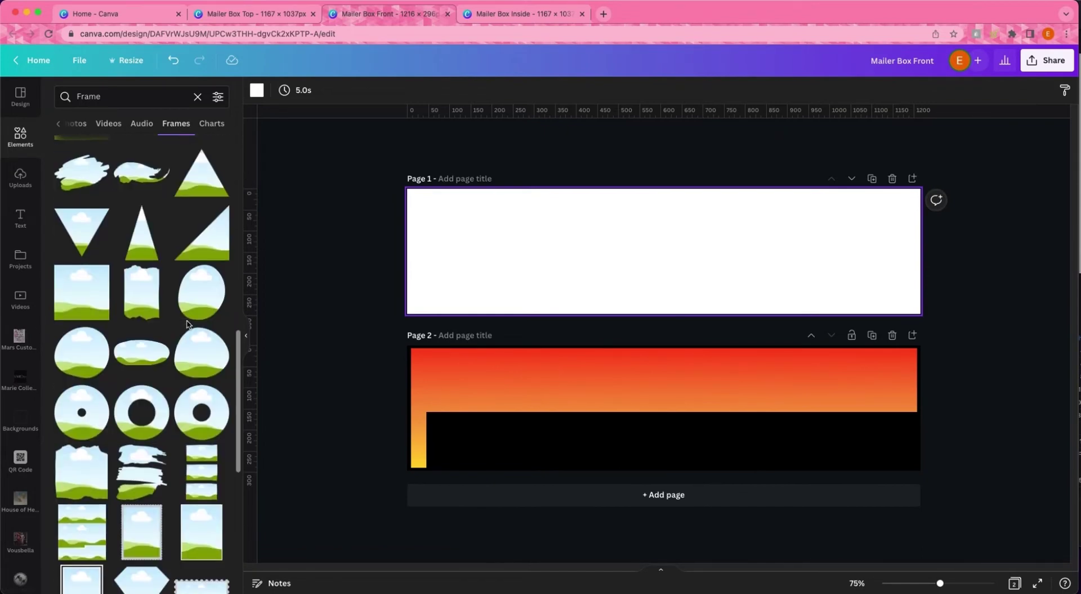
click(108, 313)
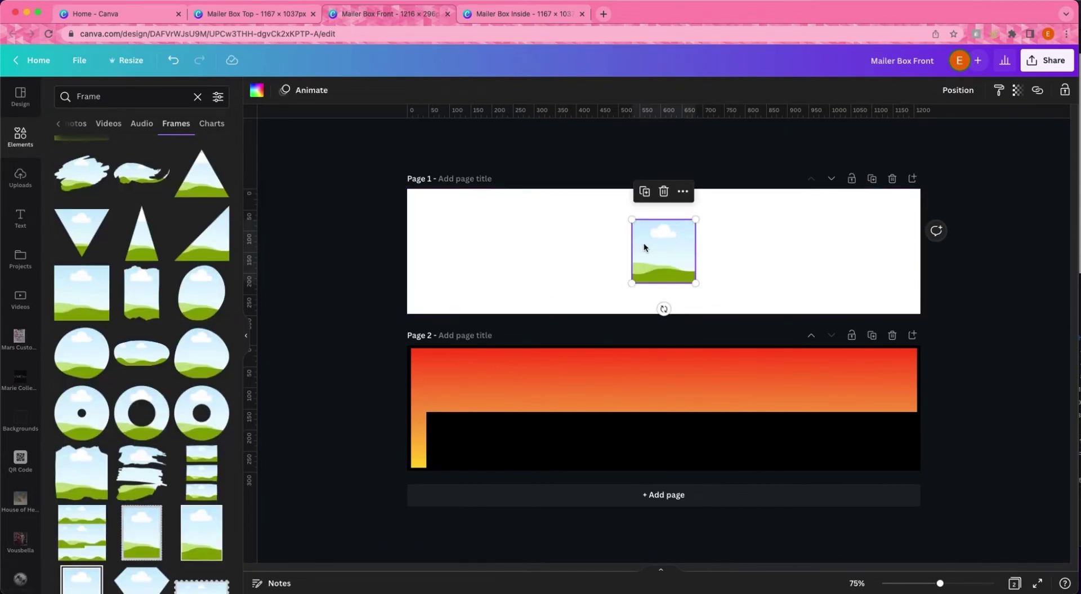
key(Delete)
Add a single-cell grid from the default elements and place it on page 1 so it fills the page.
scroll(151, 318, down, 6)
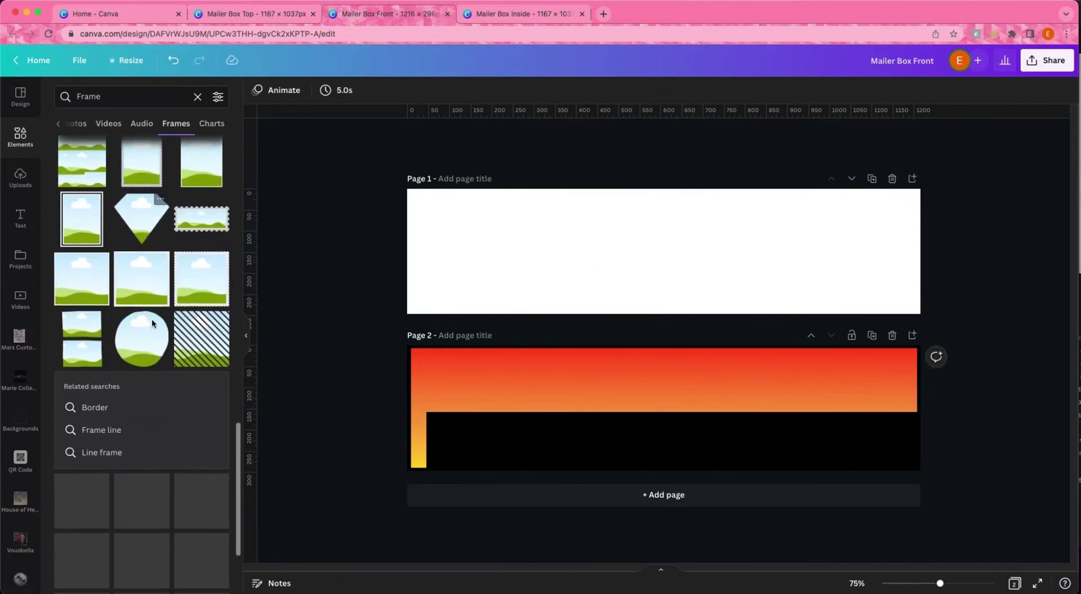
scroll(151, 317, down, 5)
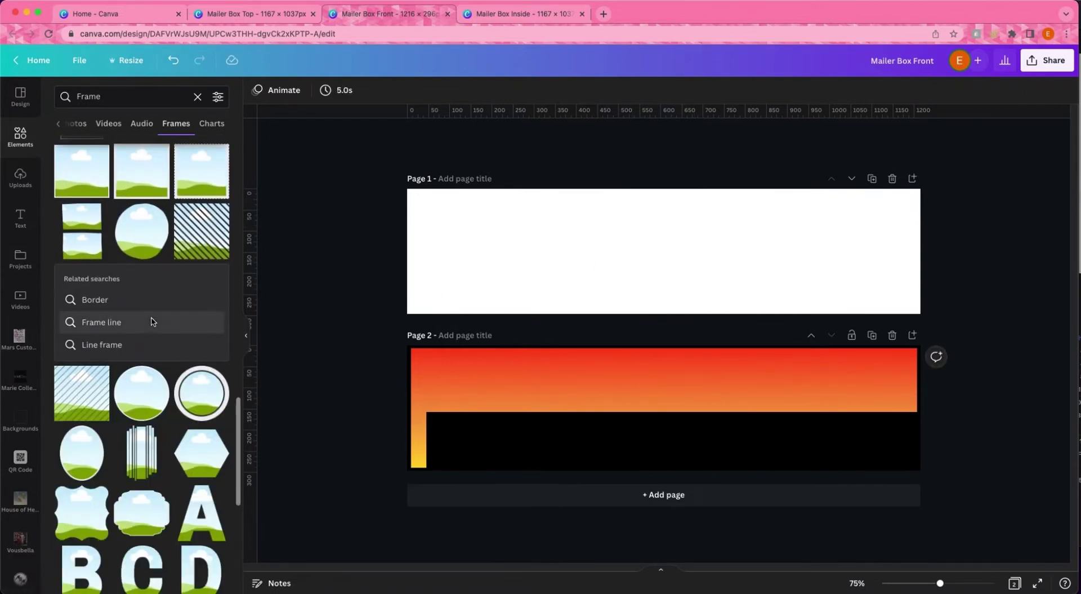
scroll(152, 318, down, 3)
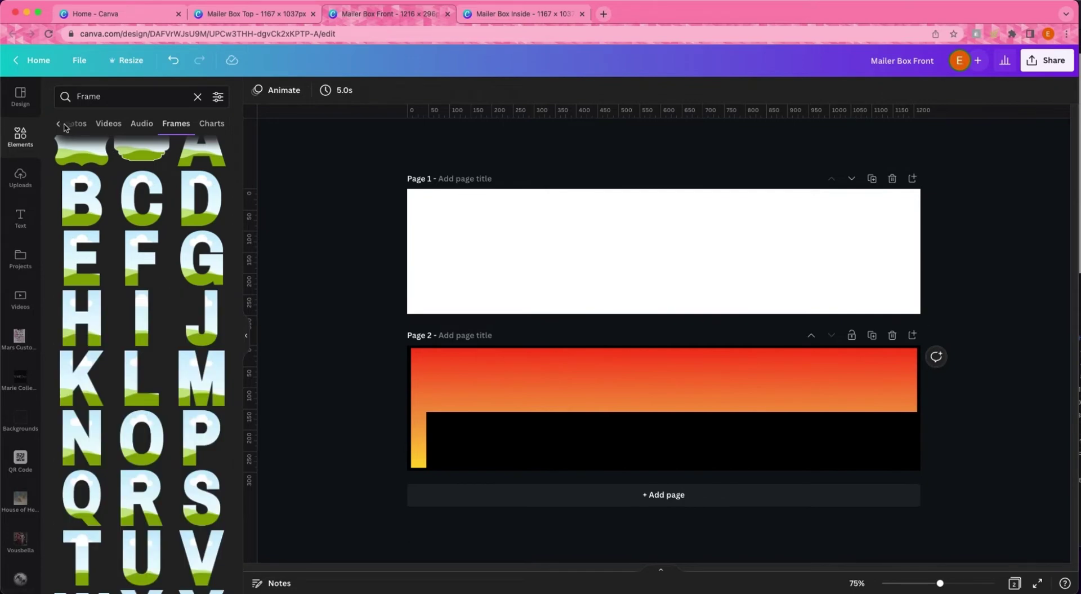
click(197, 96)
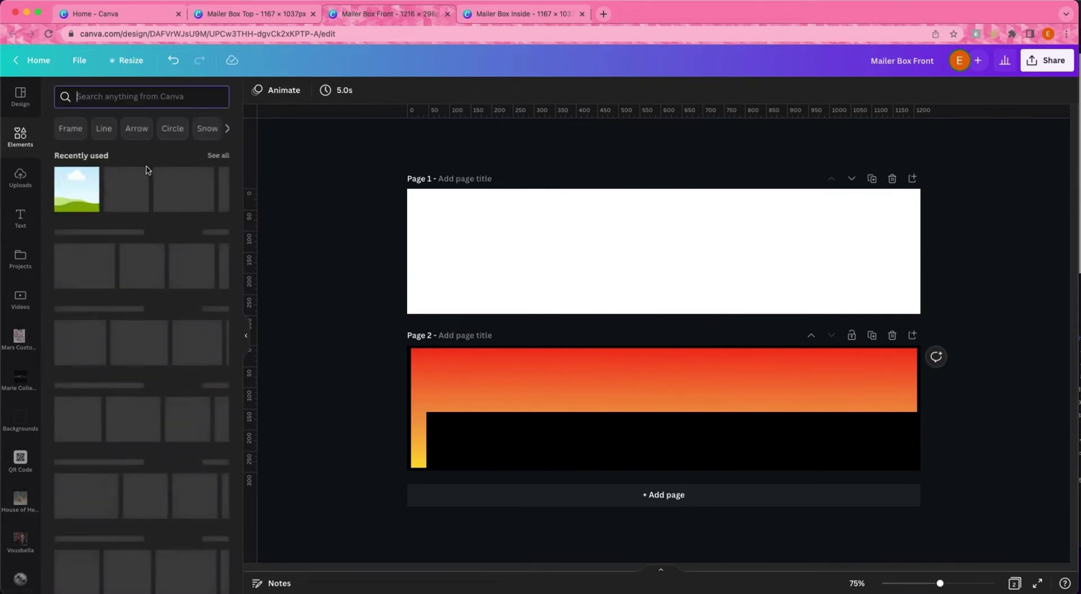
scroll(169, 282, down, 15)
scroll(167, 286, up, 6)
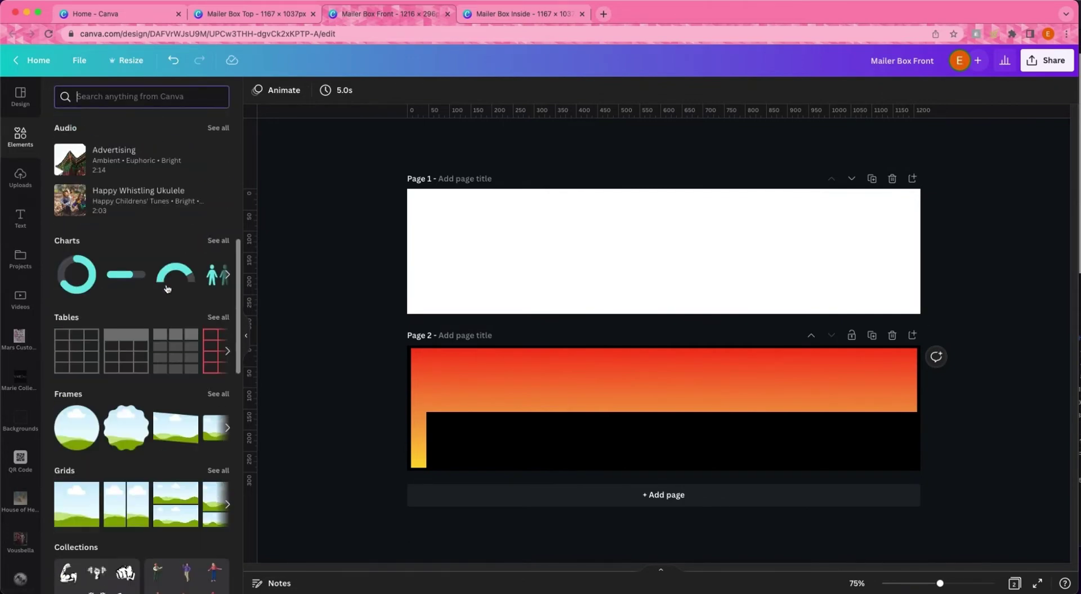
click(88, 502)
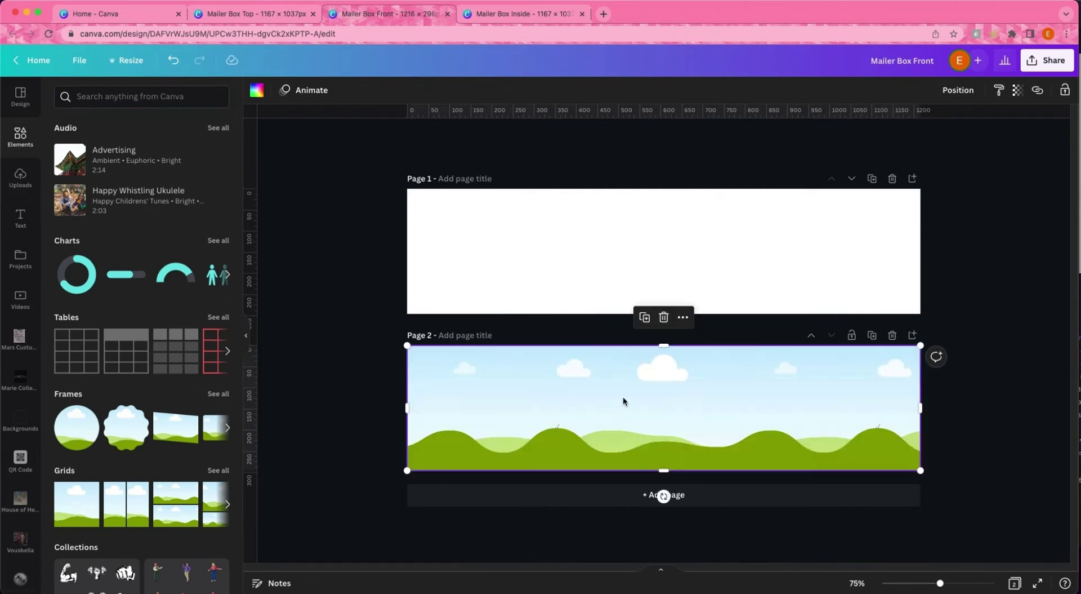
drag(724, 410, 722, 259)
click(354, 297)
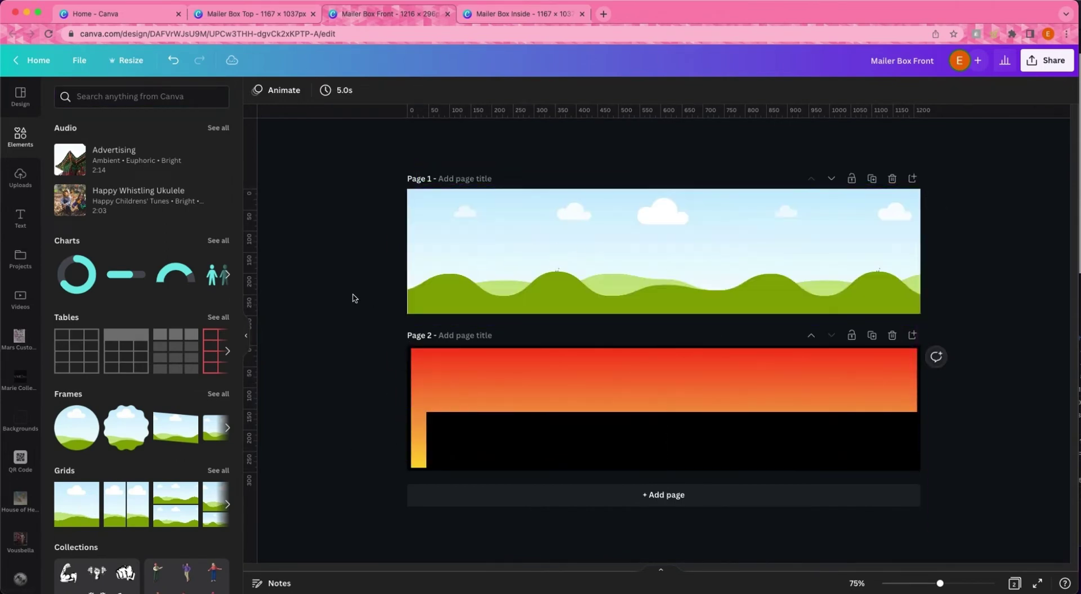
Fill the page 1 grid with the rainbow gradient from page 2 and reposition its crop to show the blue-to-purple part.
click(655, 259)
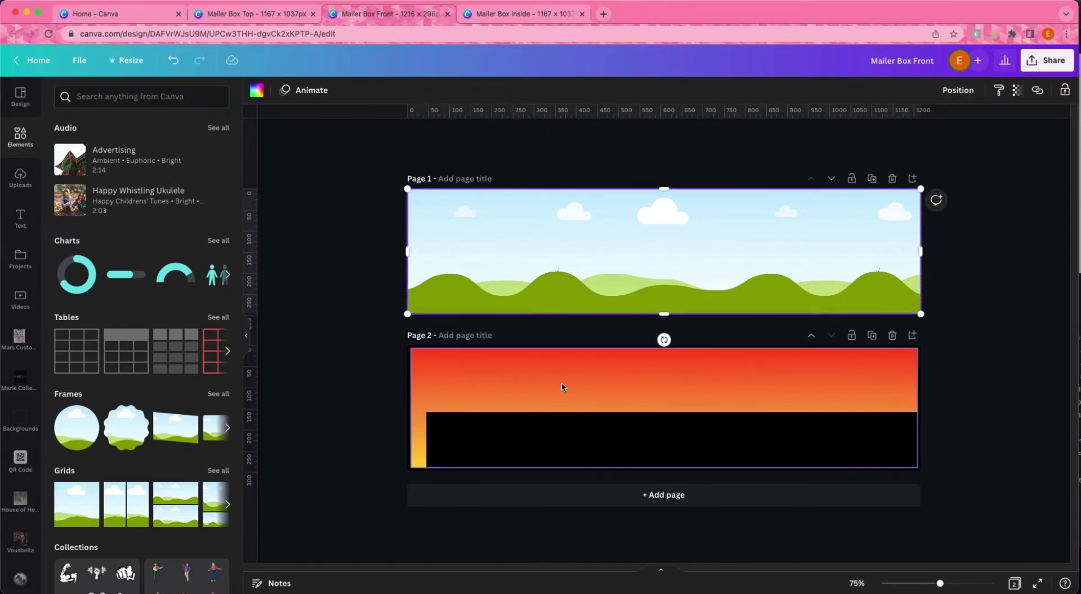
click(562, 387)
drag(561, 384, 644, 379)
click(543, 248)
double_click(543, 248)
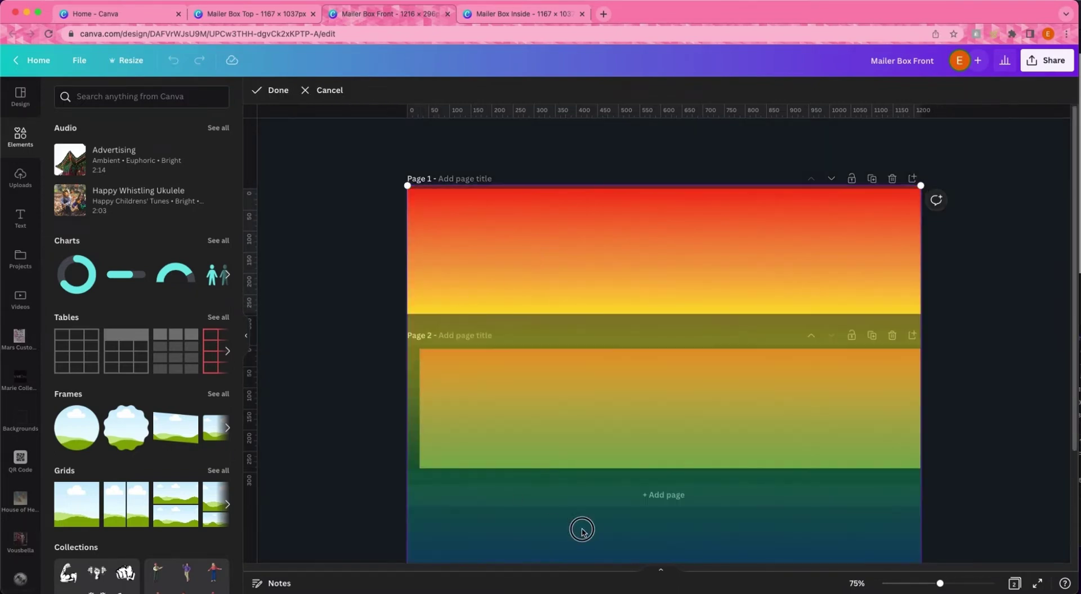
drag(581, 529, 521, 172)
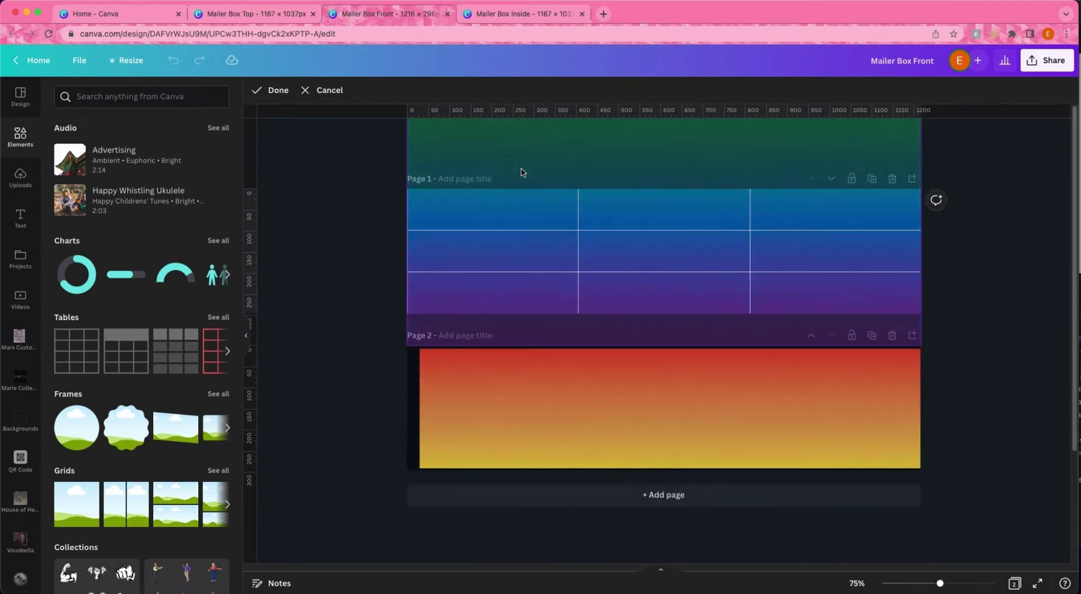
drag(574, 268, 569, 256)
click(335, 309)
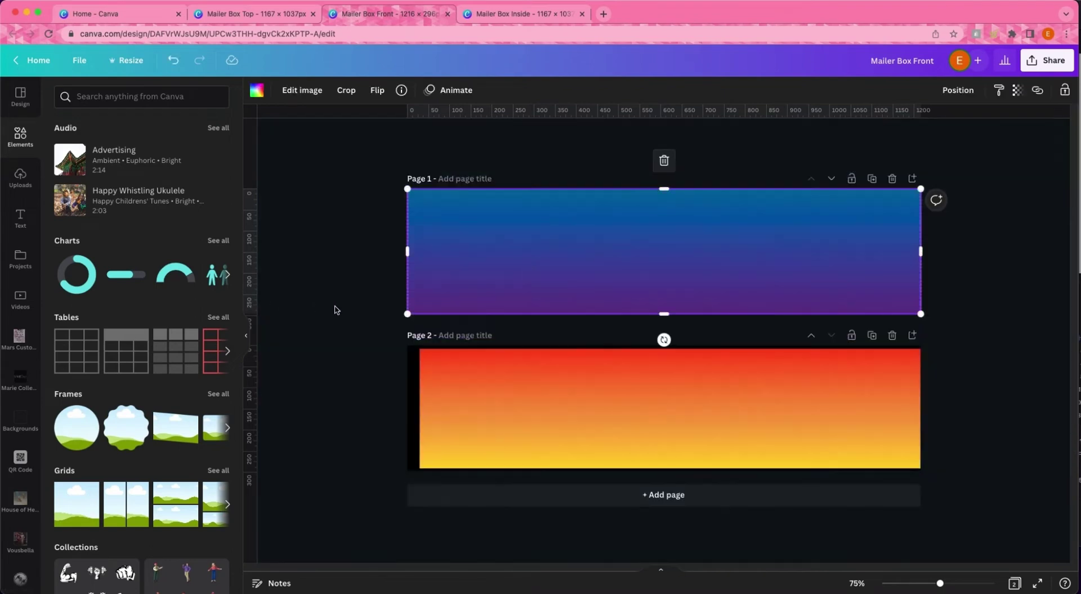
click(350, 311)
click(665, 284)
double_click(504, 249)
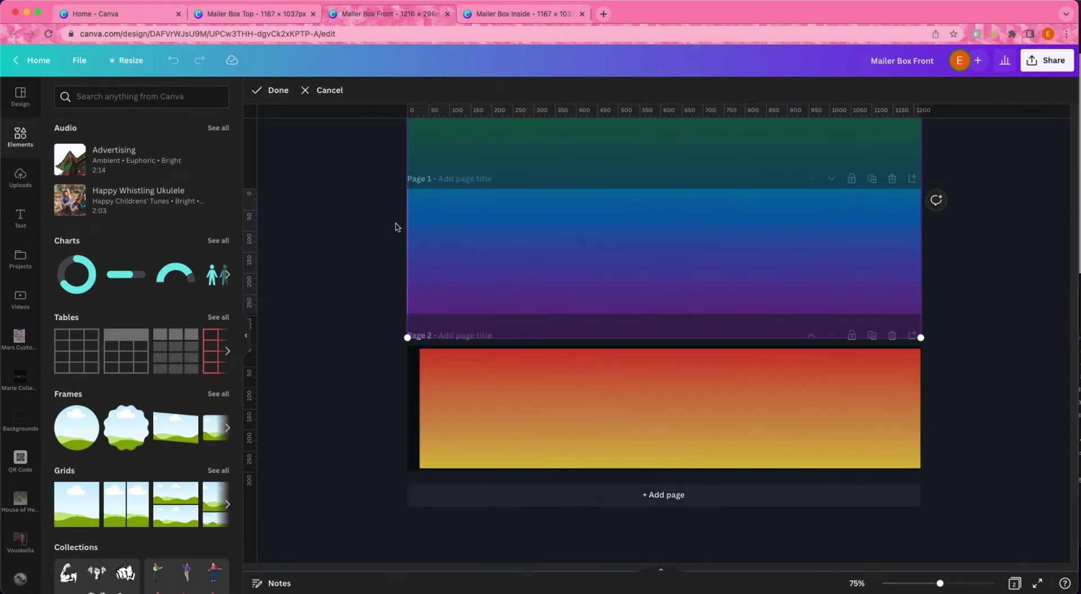
click(1031, 272)
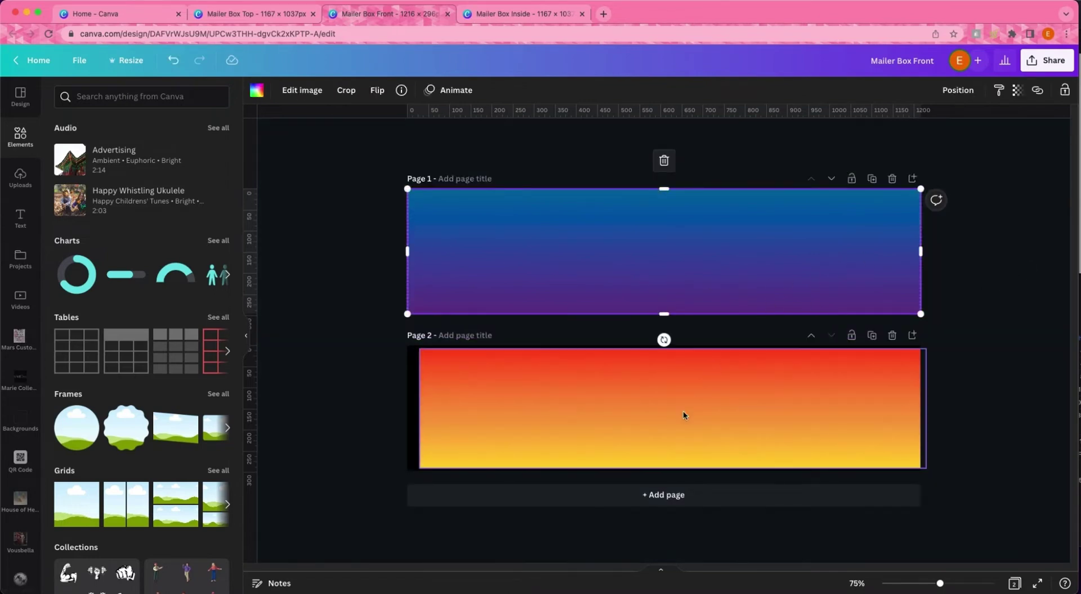
Try repositioning the crop of the rainbow gradient on page 2.
click(663, 396)
double_click(682, 384)
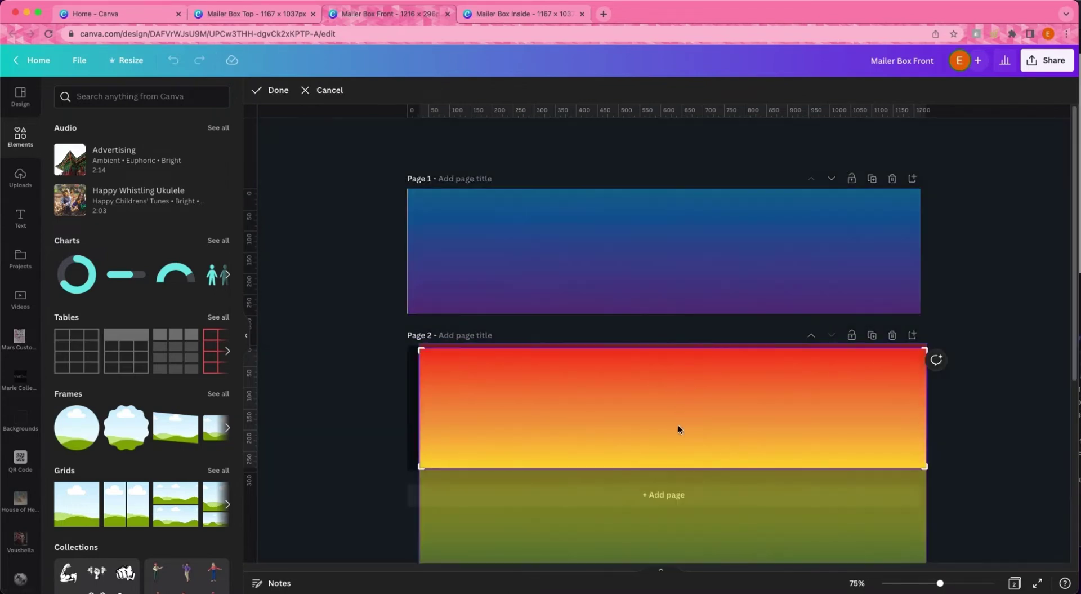
drag(678, 429, 516, 334)
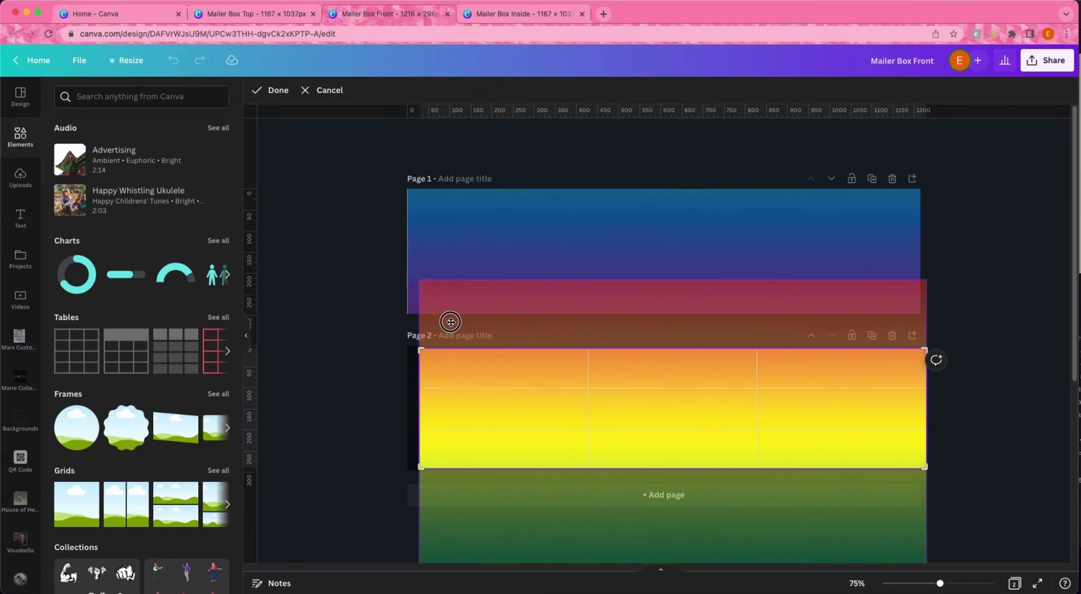
drag(705, 427, 726, 526)
click(365, 210)
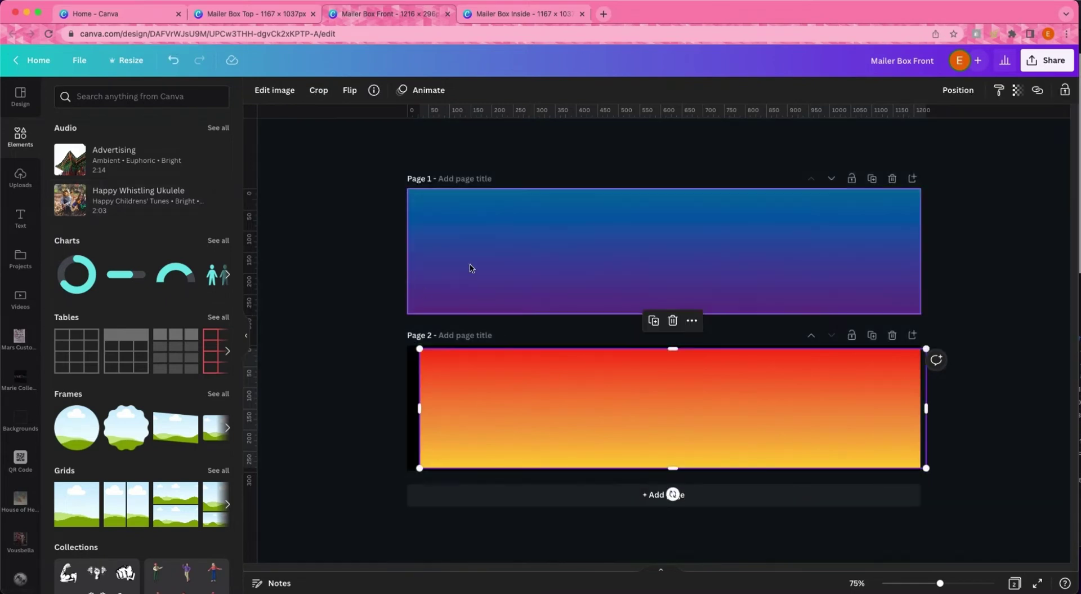
Delete the gradient and the rectangle from page 2, keeping only the black background.
key(Delete)
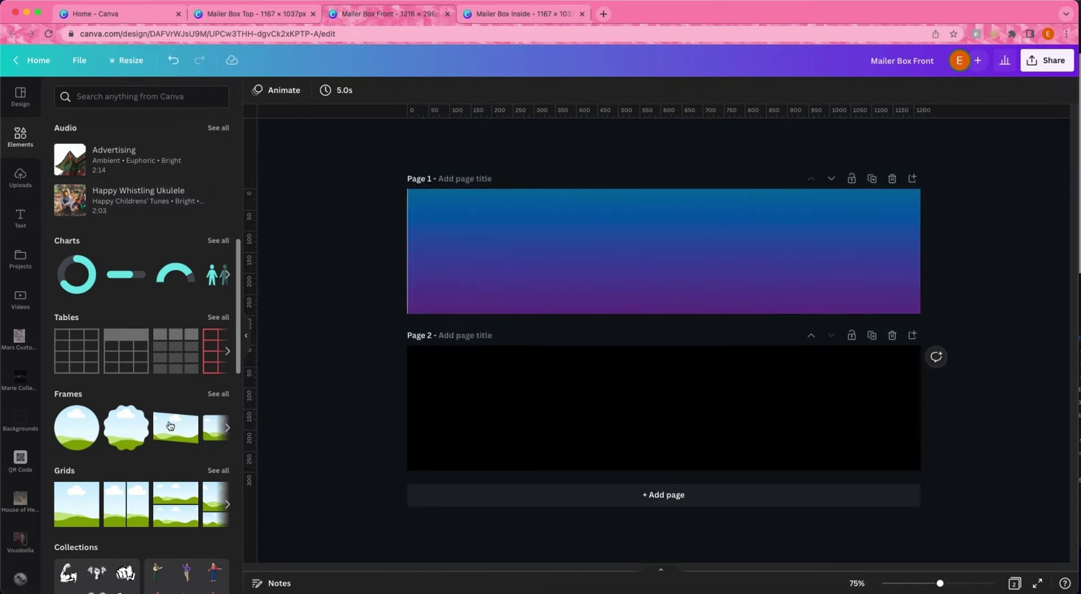
scroll(20, 282, down, 7)
drag(214, 417, 623, 463)
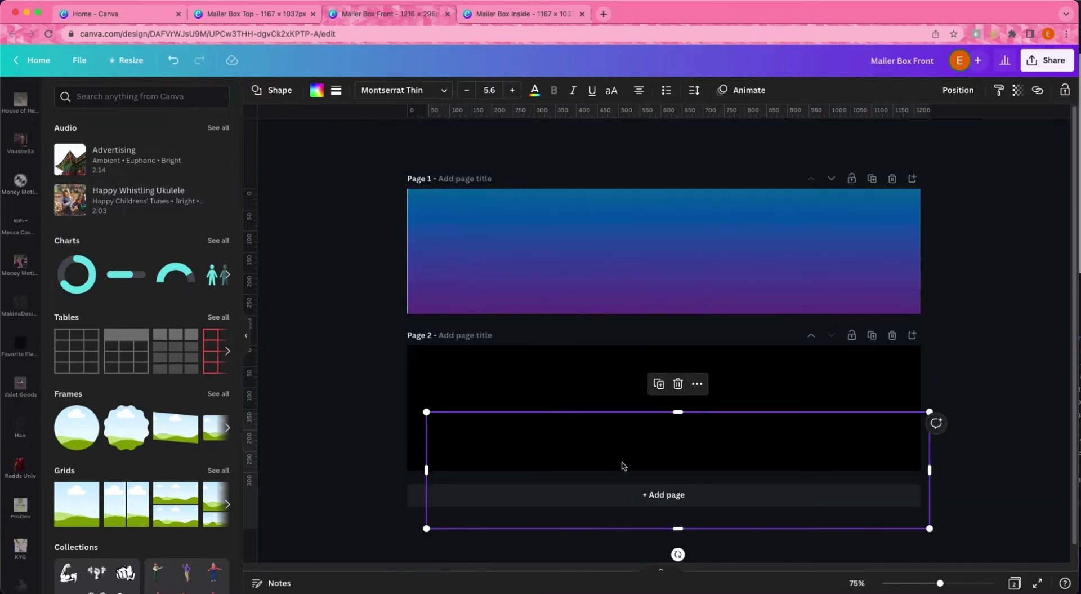
key(Delete)
Add the rainbow gradient from the Beauty Bundles folder to page 2 and place it near the page's upper-left corner.
scroll(34, 377, down, 10)
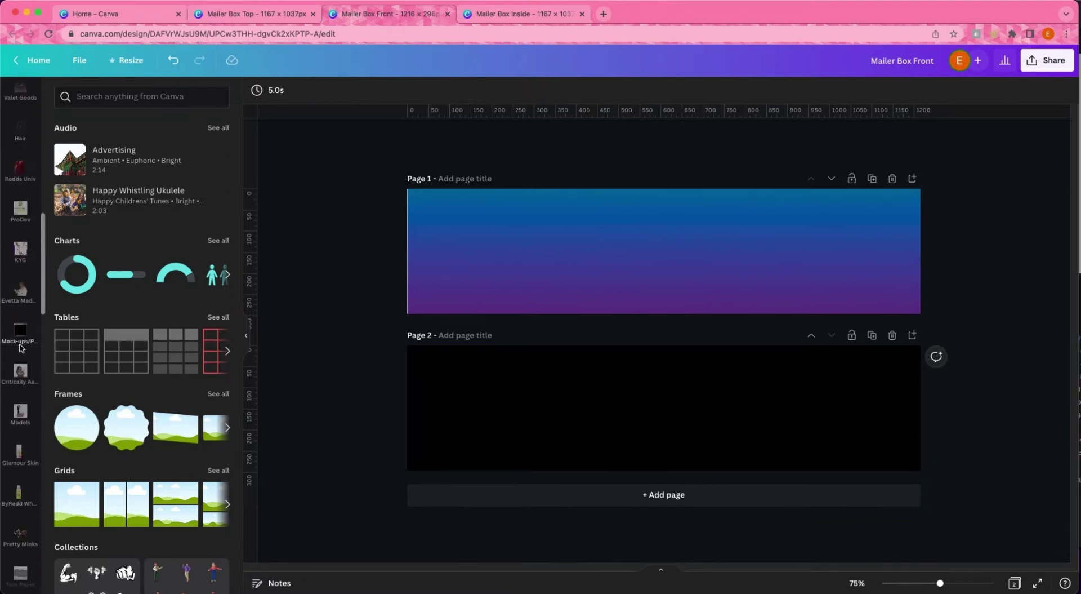
scroll(34, 376, up, 5)
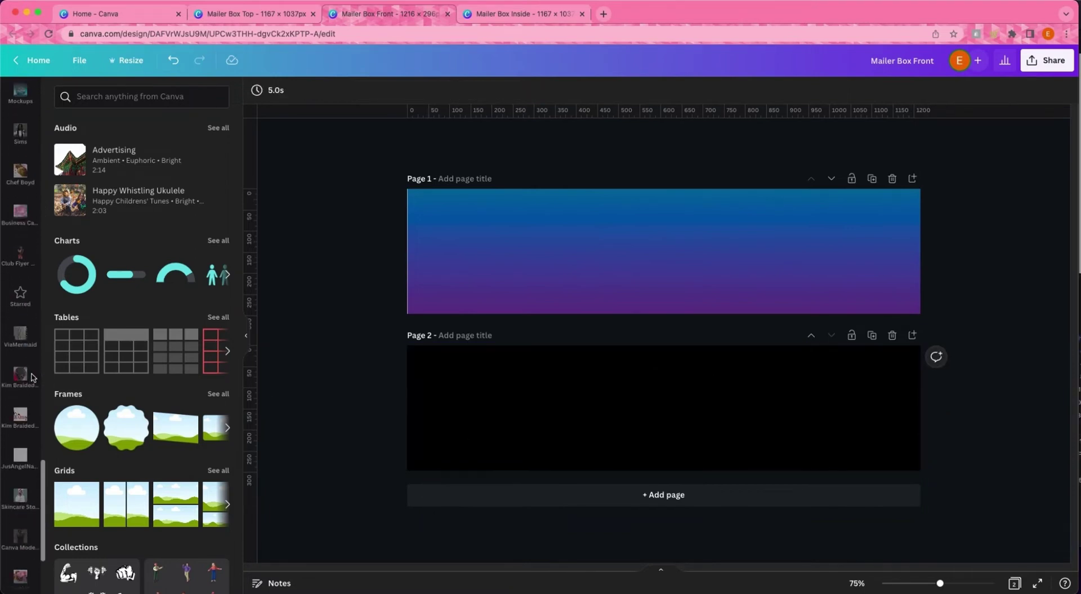
scroll(57, 383, down, 10)
scroll(31, 394, down, 5)
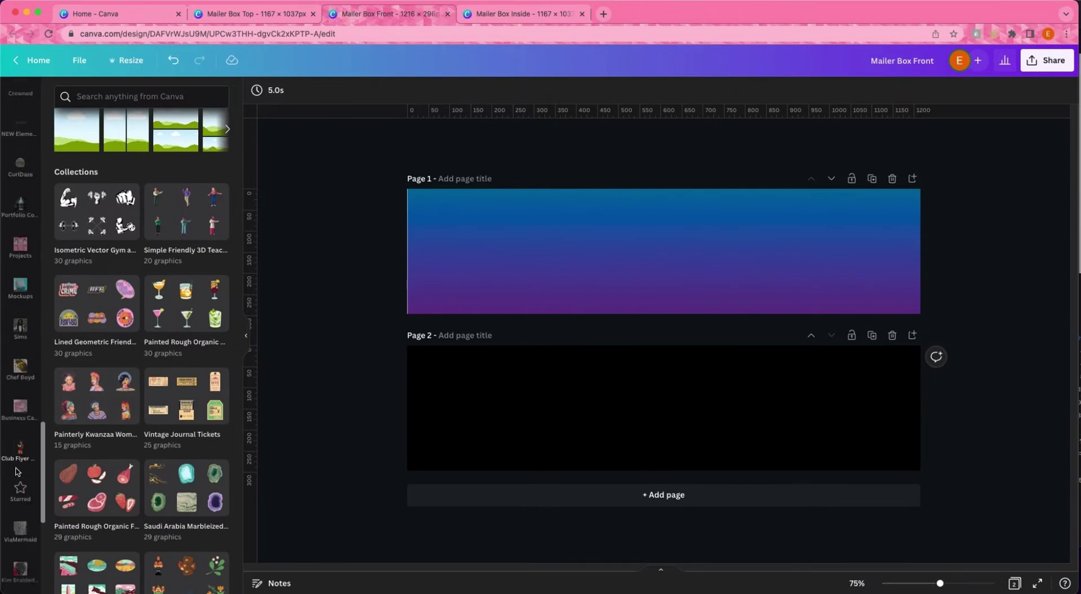
click(79, 168)
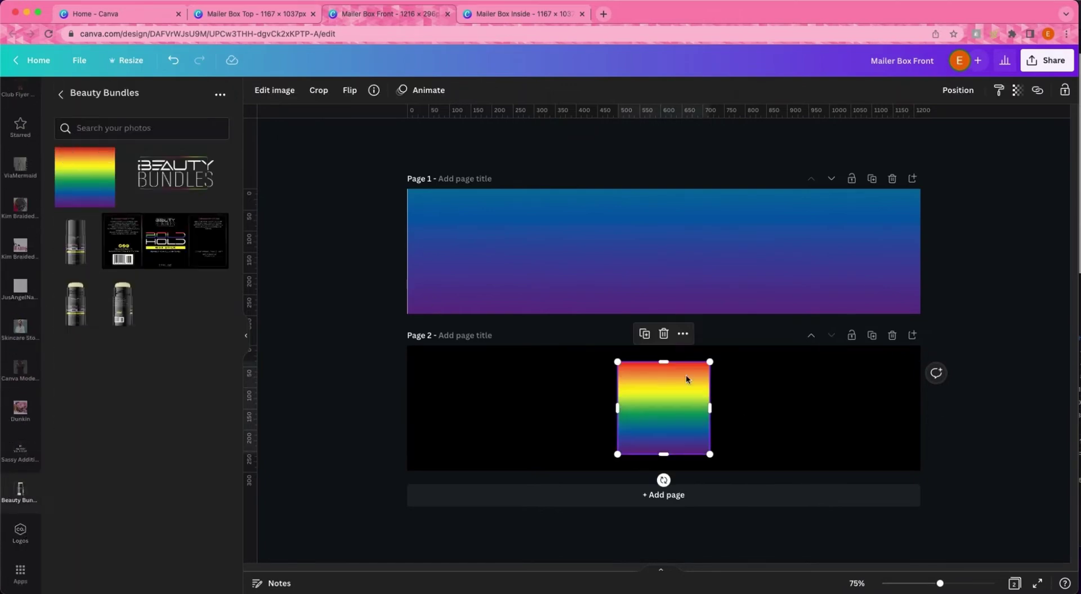
drag(636, 416, 438, 412)
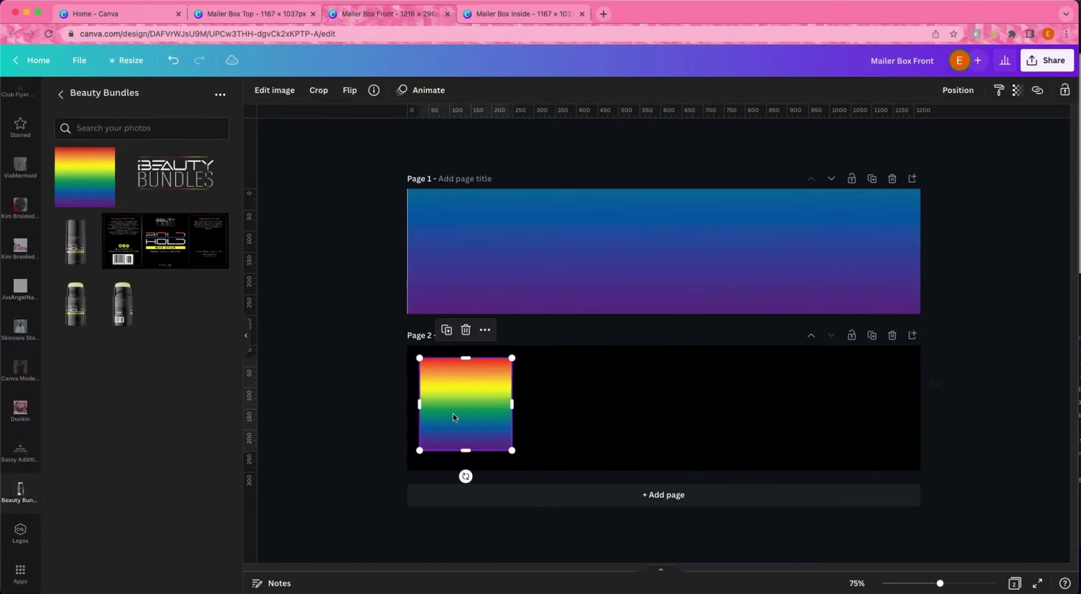
Try duplicating the gradient and placing the copy flush beside the original on page 2, and delete both.
click(448, 329)
drag(503, 438, 586, 404)
click(326, 398)
click(590, 404)
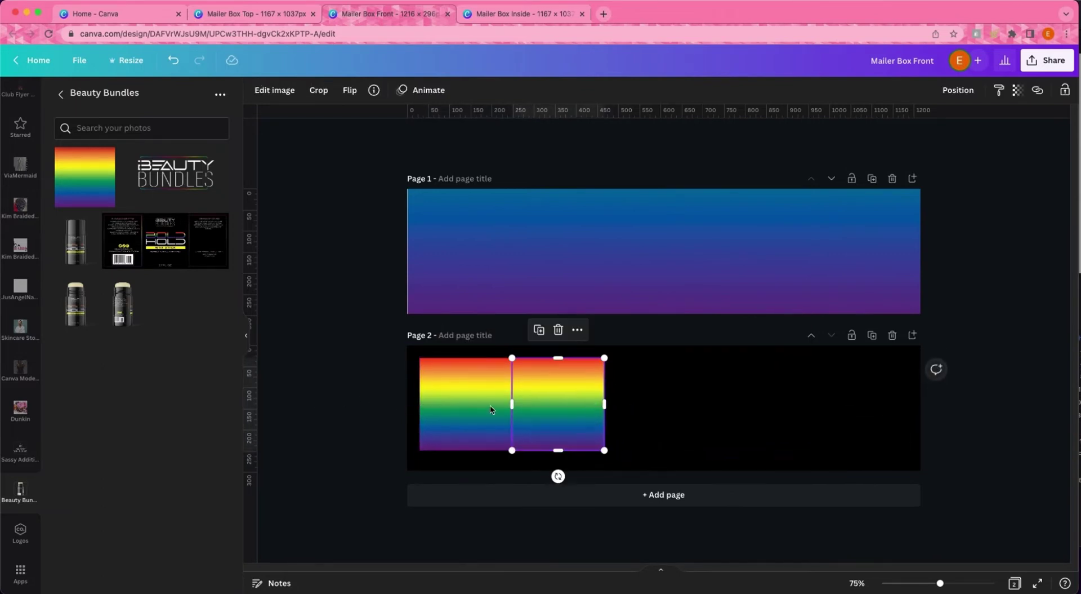
click(625, 397)
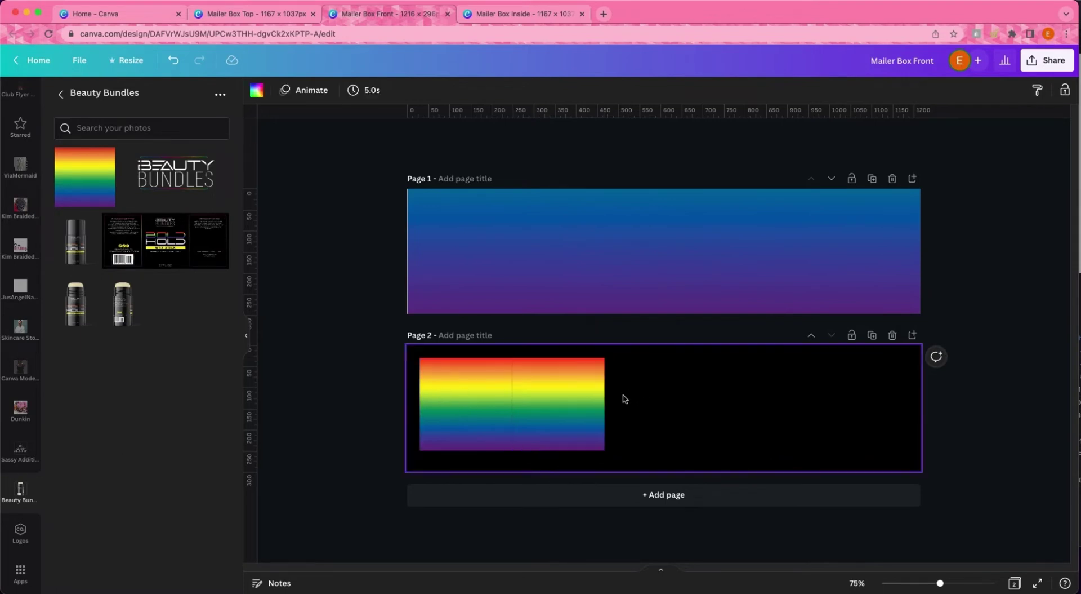
key(super+a)
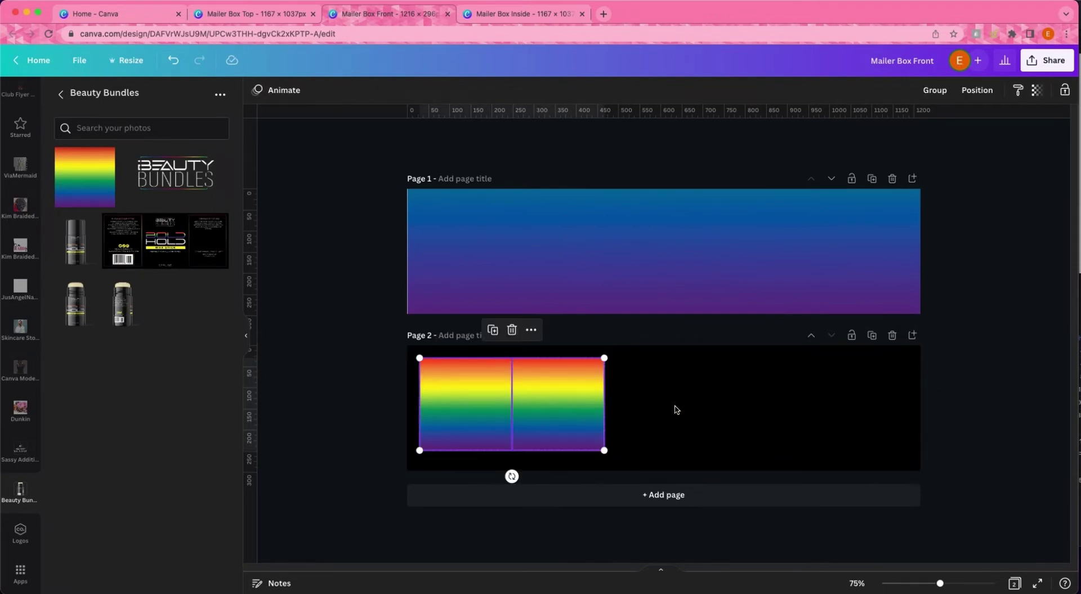
key(Delete)
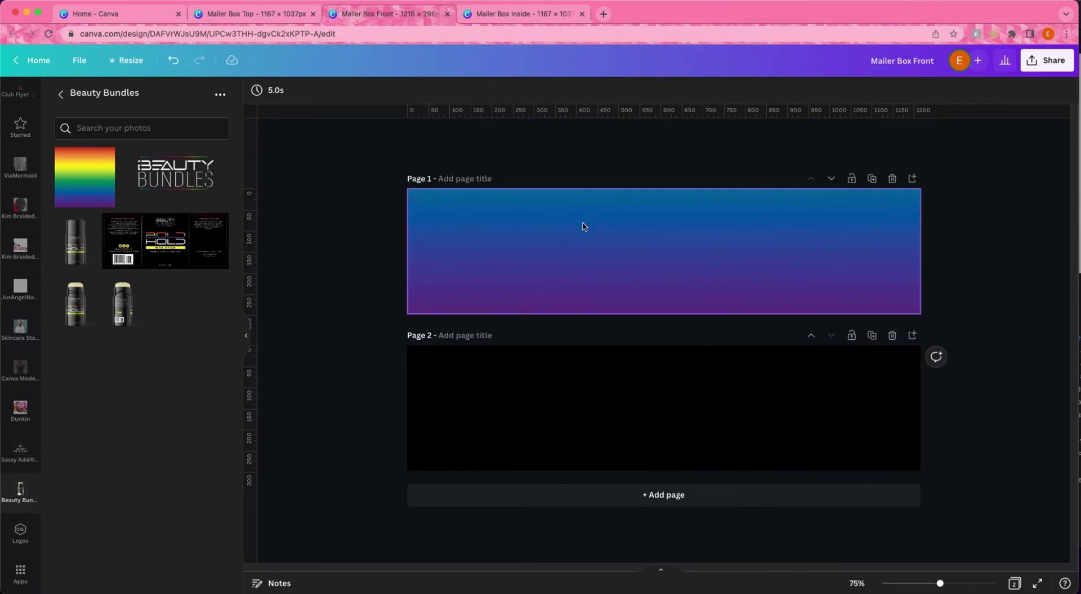
Cover page 1's gradient with a black rectangle that leaves a thin gradient border, and duplicate the design in place of page 2.
mouse_move(582, 225)
mouse_down()
mouse_move(611, 233)
mouse_move(587, 235)
mouse_up()
click(660, 431)
click(518, 252)
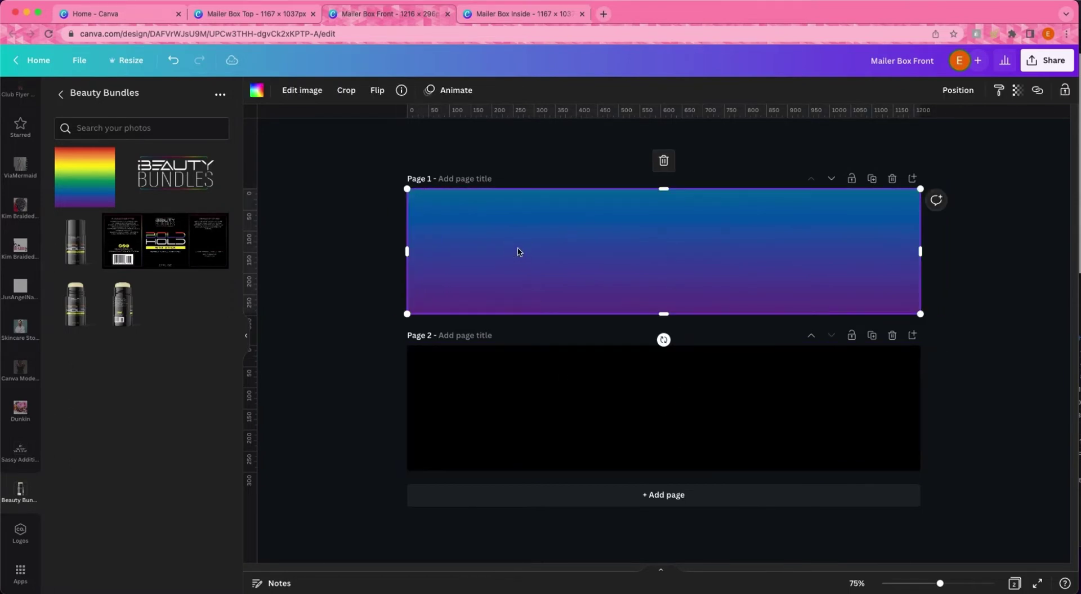
key(r)
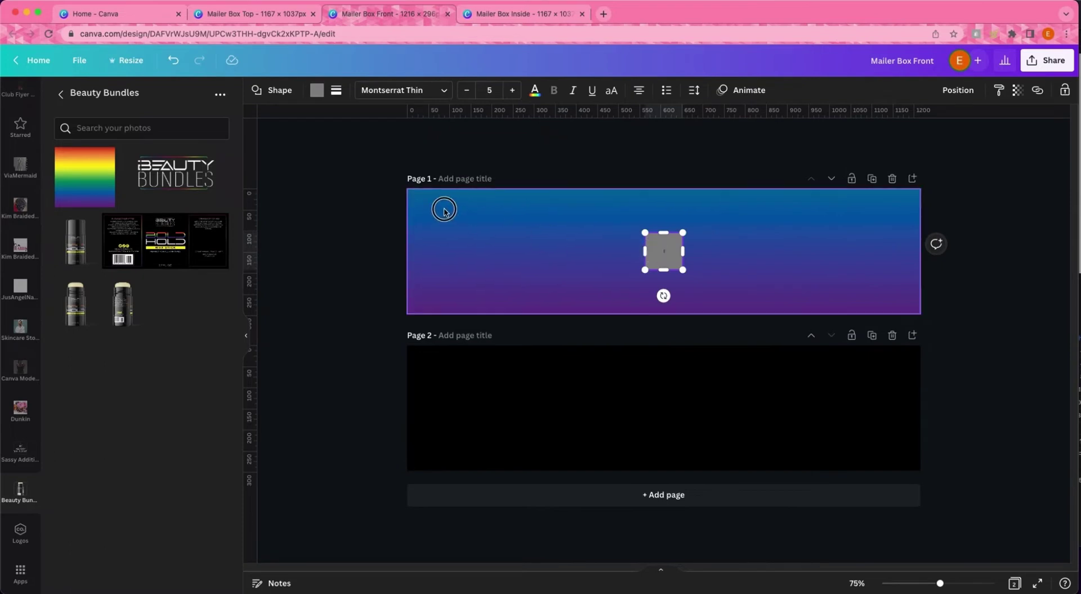
drag(679, 249, 437, 217)
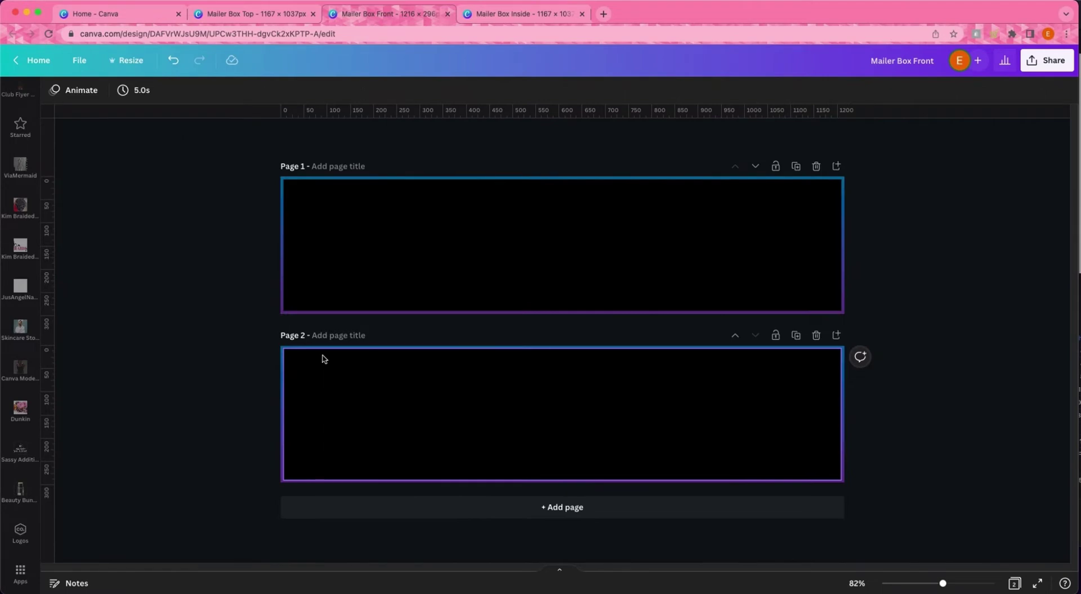
Add a text box, place it on page 1 and enlarge it to a font size of about 32.
key(t)
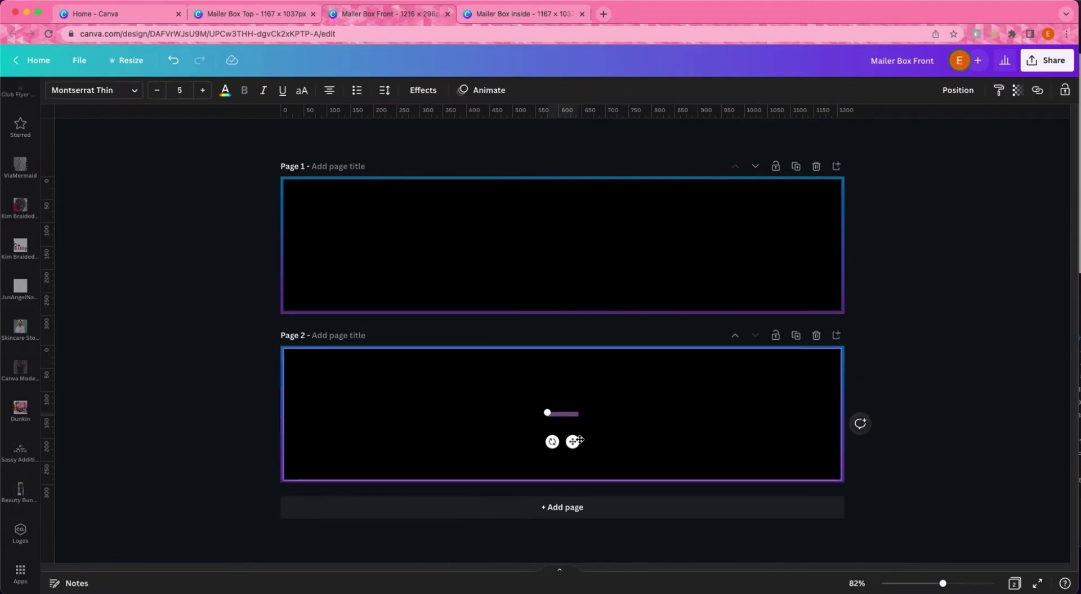
drag(580, 439, 241, 225)
drag(308, 268, 425, 270)
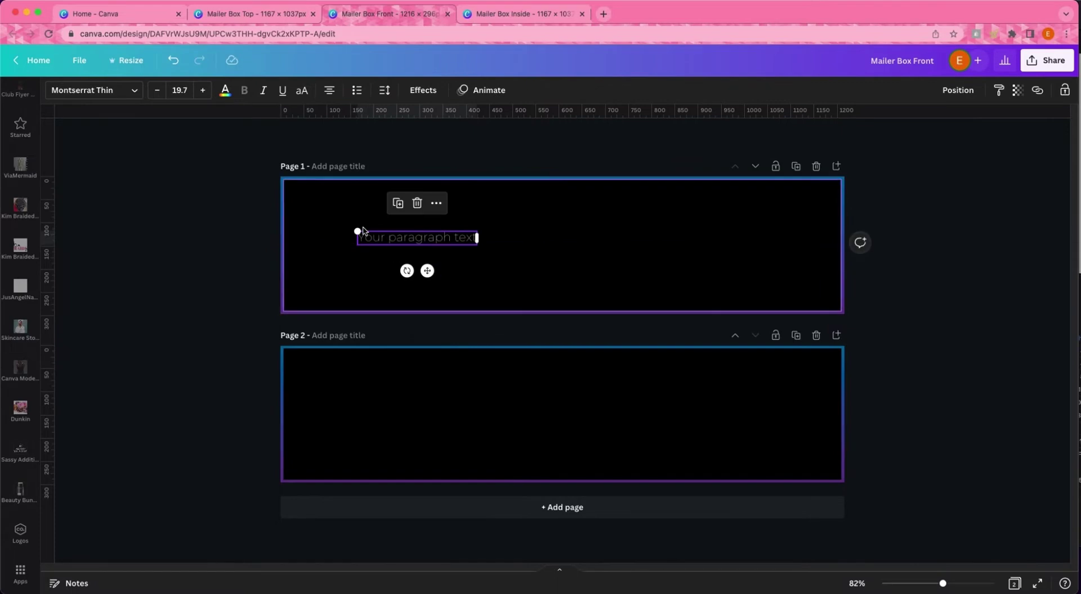
drag(357, 230, 280, 219)
drag(388, 273, 475, 289)
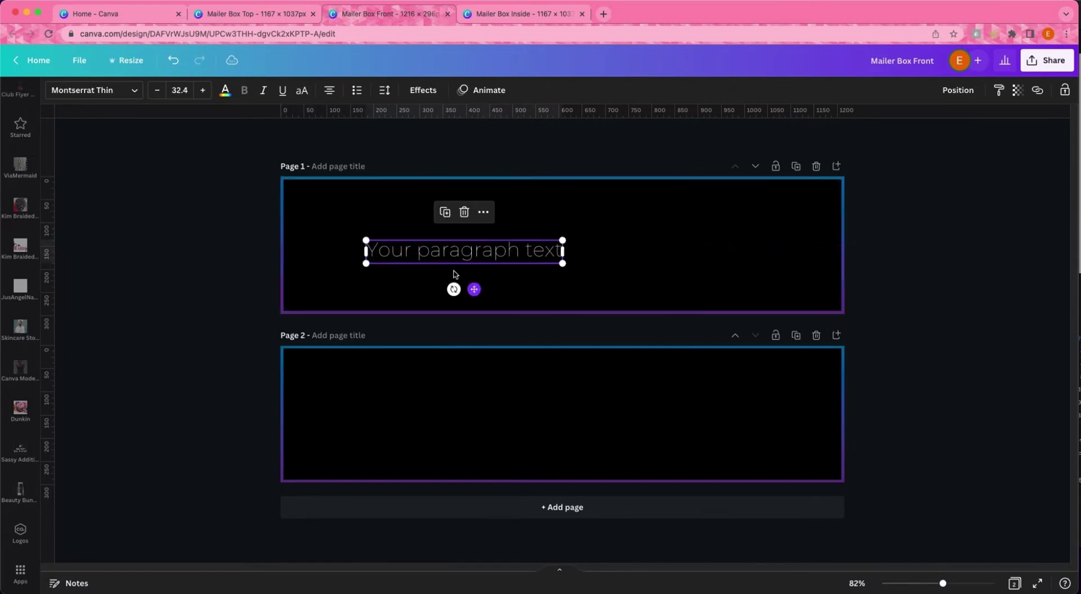
Change the page 1 text's font to Nobody Talks and move the text toward the page centre.
click(122, 90)
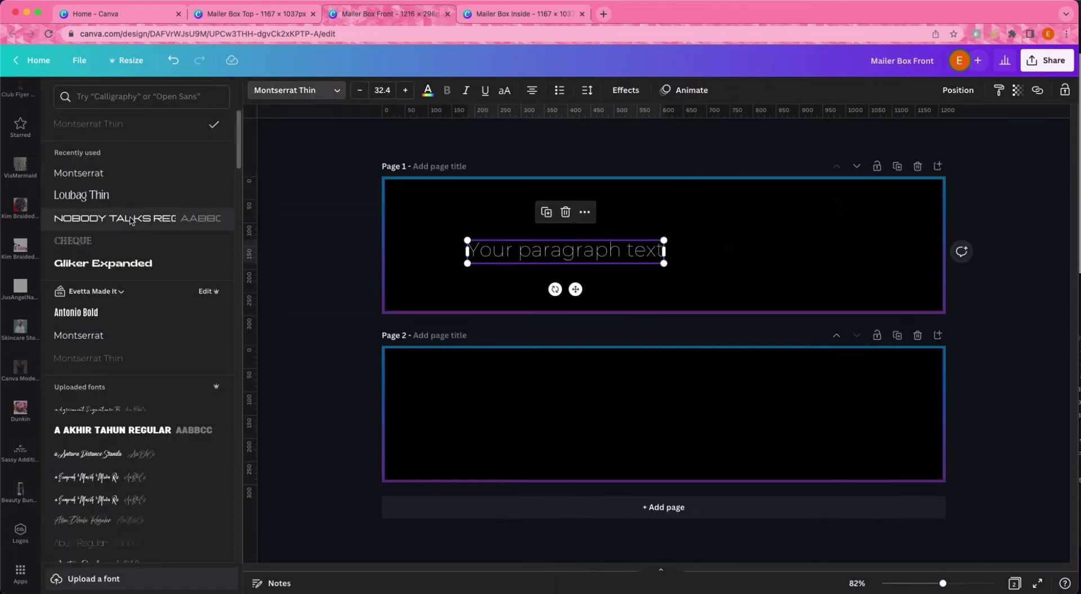
click(131, 219)
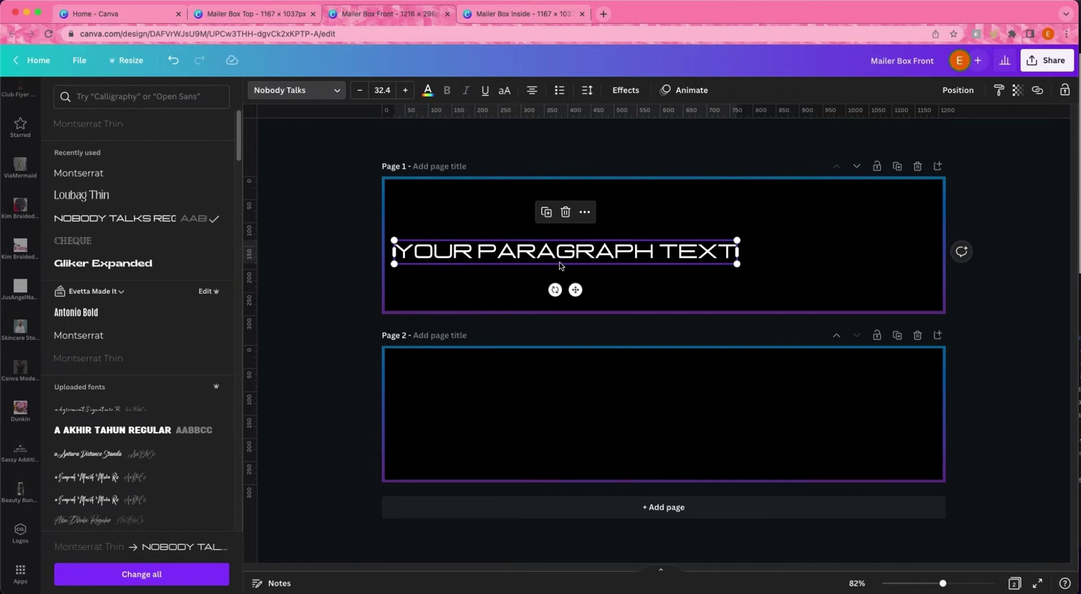
drag(729, 251, 808, 244)
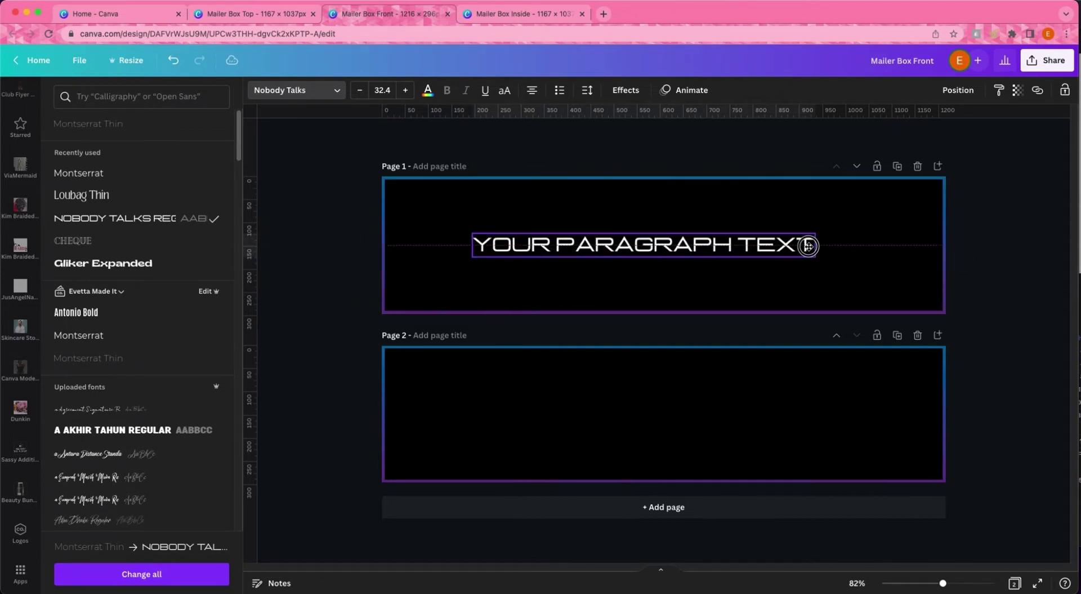
click(532, 258)
drag(473, 245, 818, 251)
text(www)
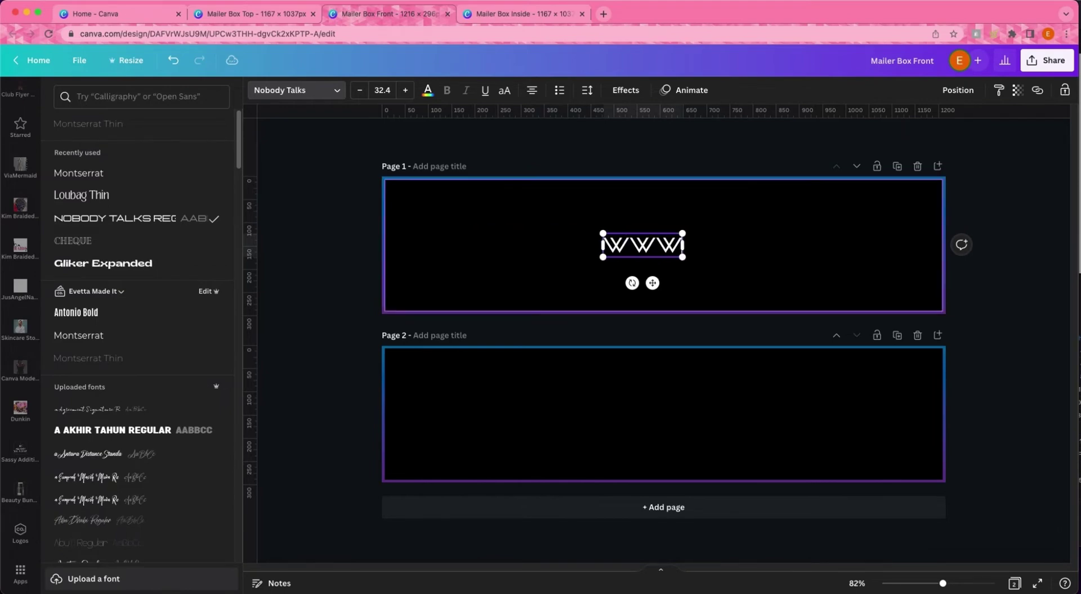
text(.beauty)
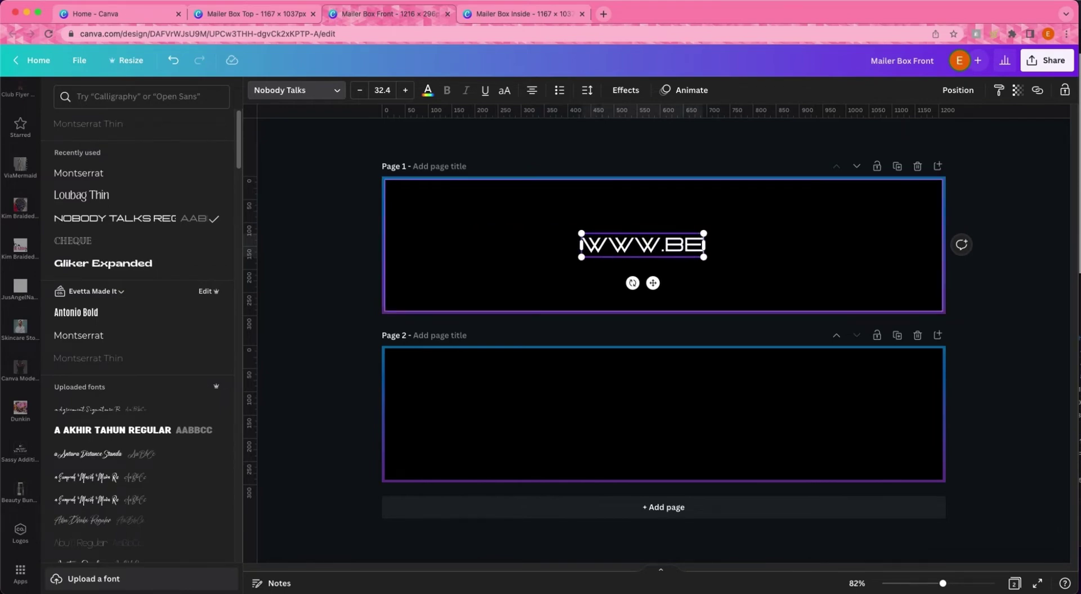
text(bundles.co)
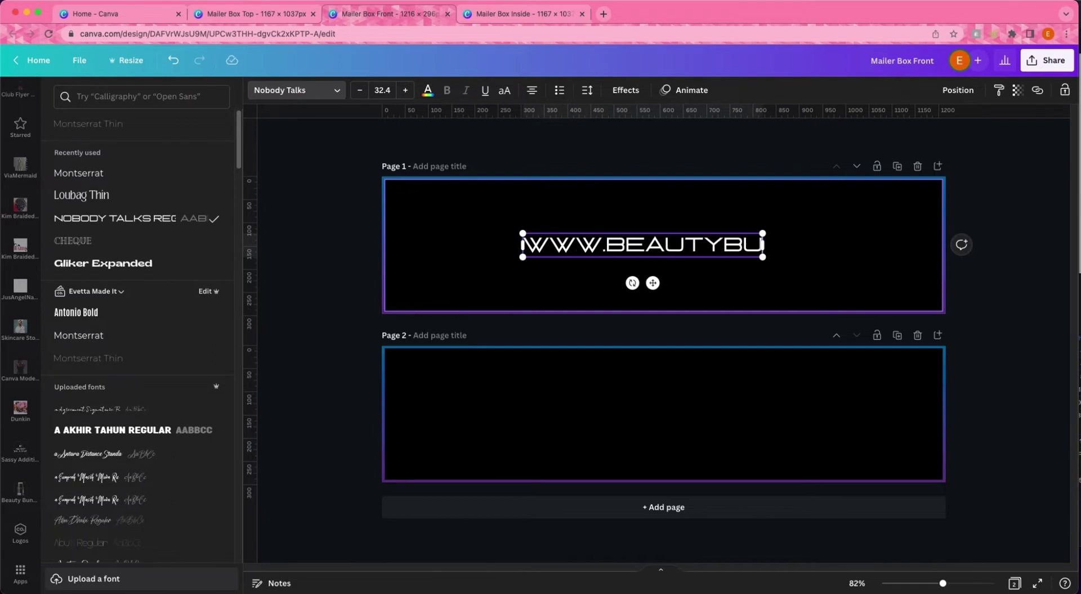
text(m)
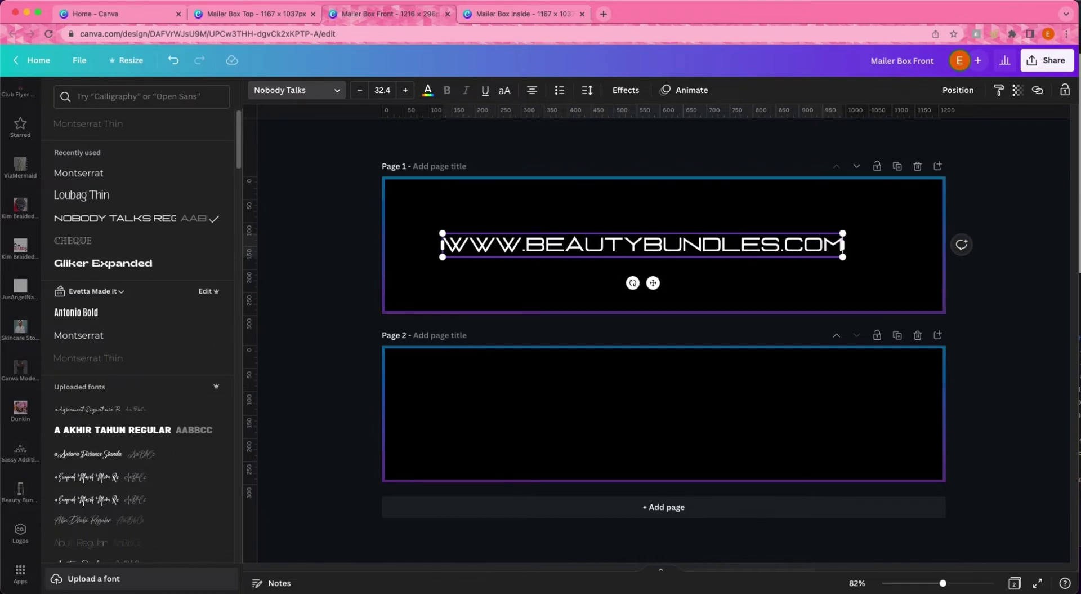
Enlarge the web address to a font size of about 39 and centre it on page 1.
drag(442, 233, 404, 231)
drag(842, 262, 886, 270)
drag(666, 285, 679, 286)
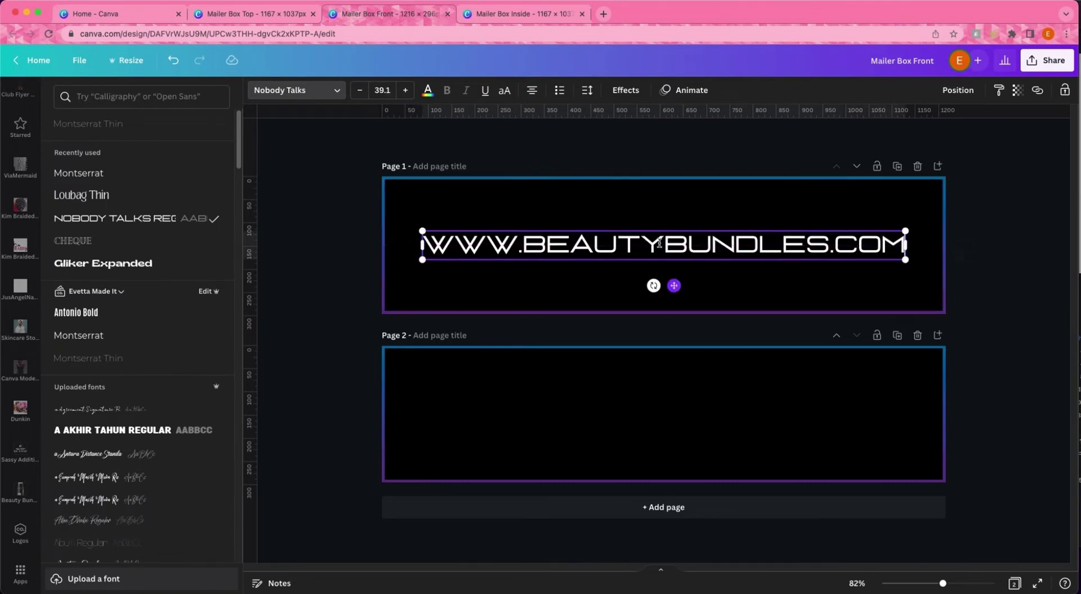
Increase the letter spacing of the web address so it spans nearly the full width inside the border.
click(587, 90)
drag(624, 141, 636, 140)
click(1021, 245)
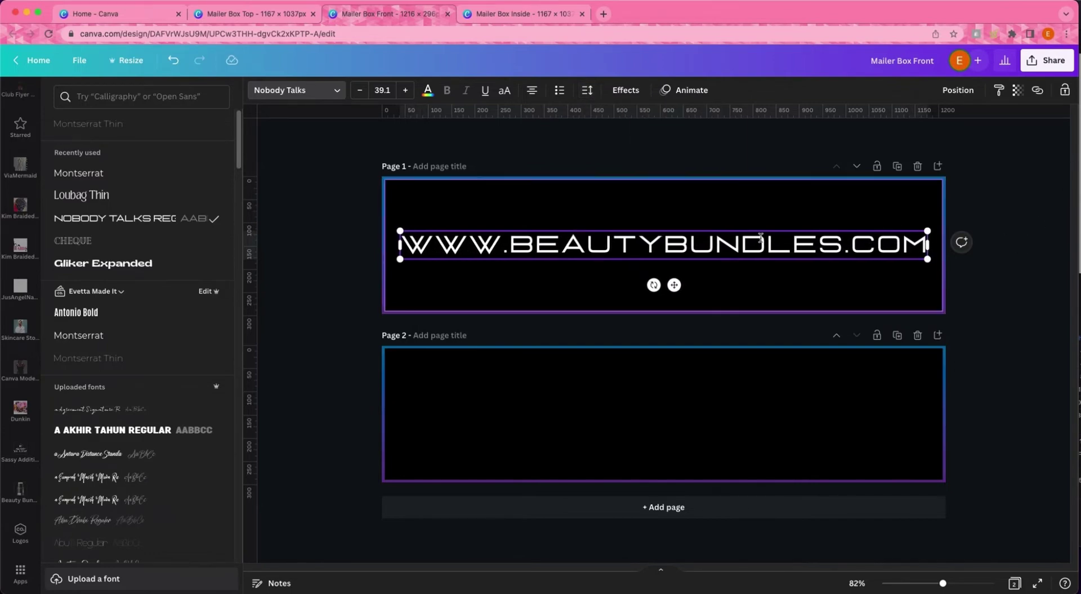
click(921, 316)
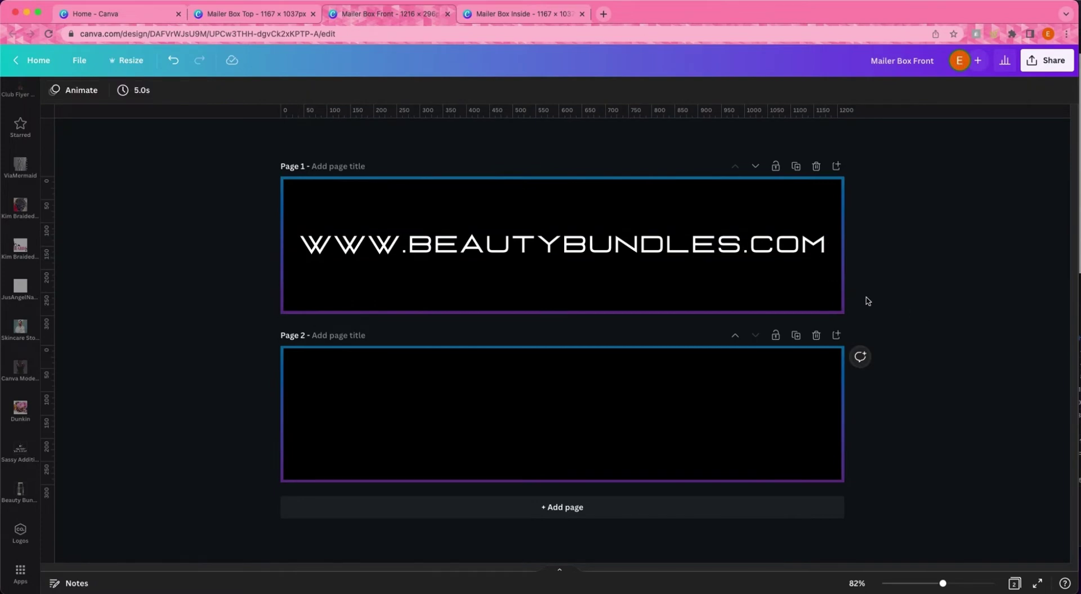
Copy the web address text from page 1 to the centre of page 2.
click(719, 252)
click(551, 210)
drag(585, 243, 623, 411)
Replace the web address on page 2 with "HEY BEAUTIFUL!" and try the text near the page's upper-left corner before returning it to the middle.
double_click(509, 422)
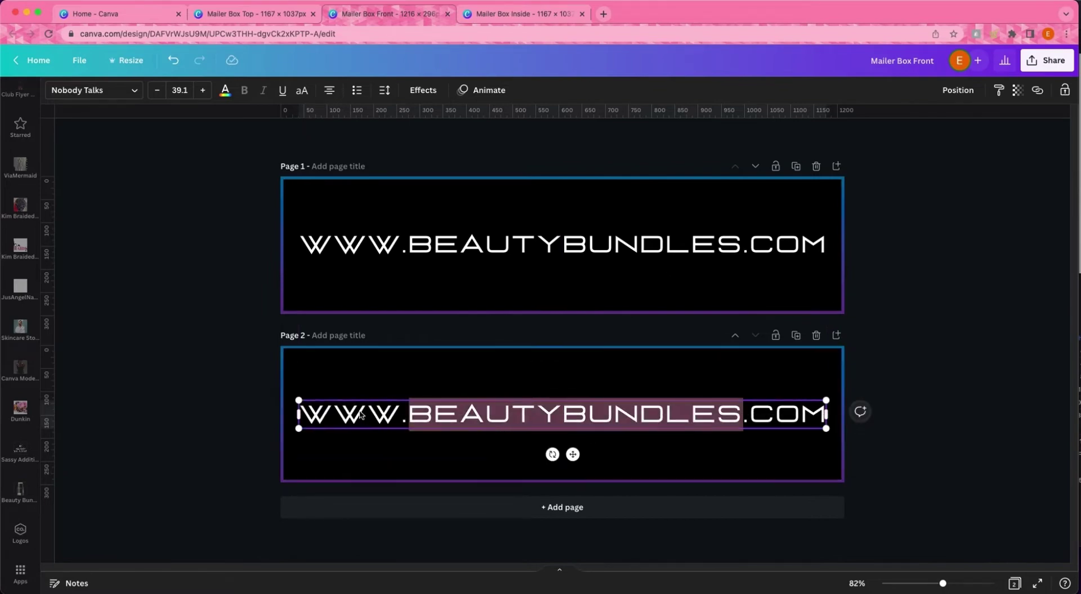
click(322, 419)
drag(315, 423, 825, 426)
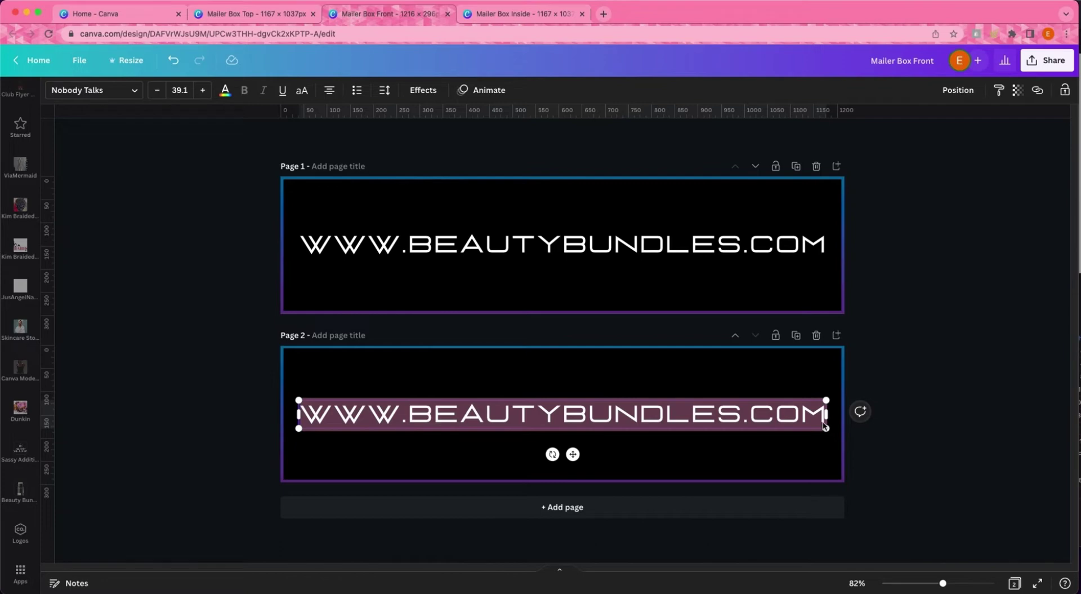
text(HEY)
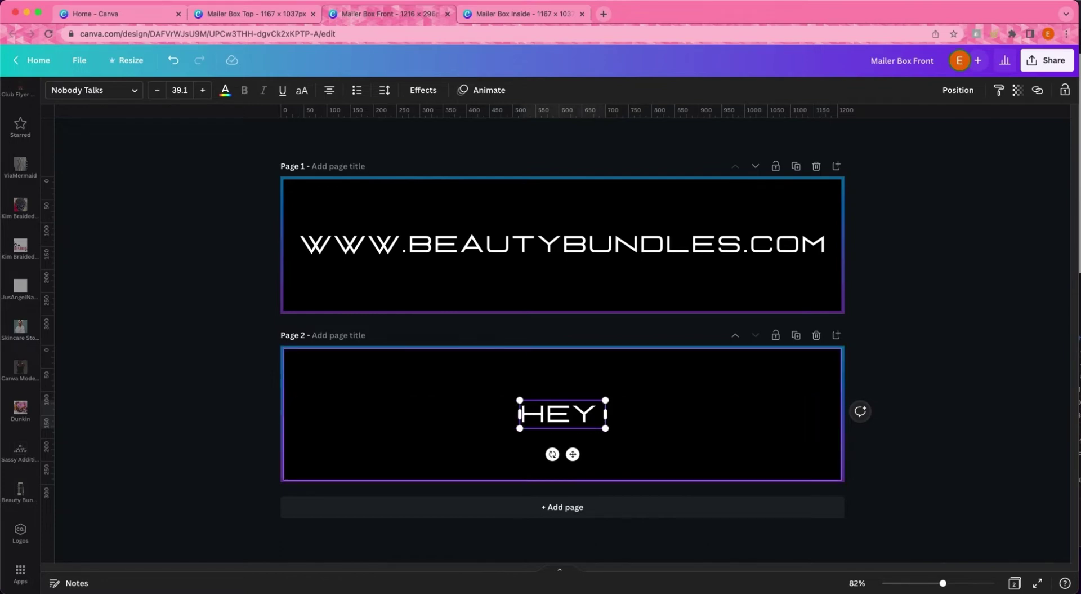
text( BEAUTI)
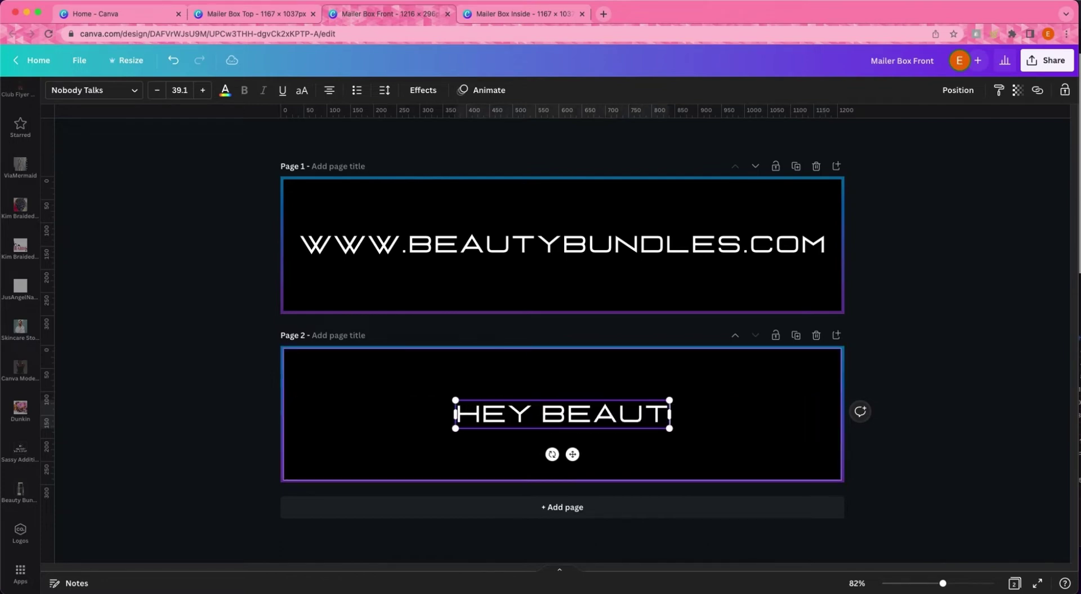
text(FL)
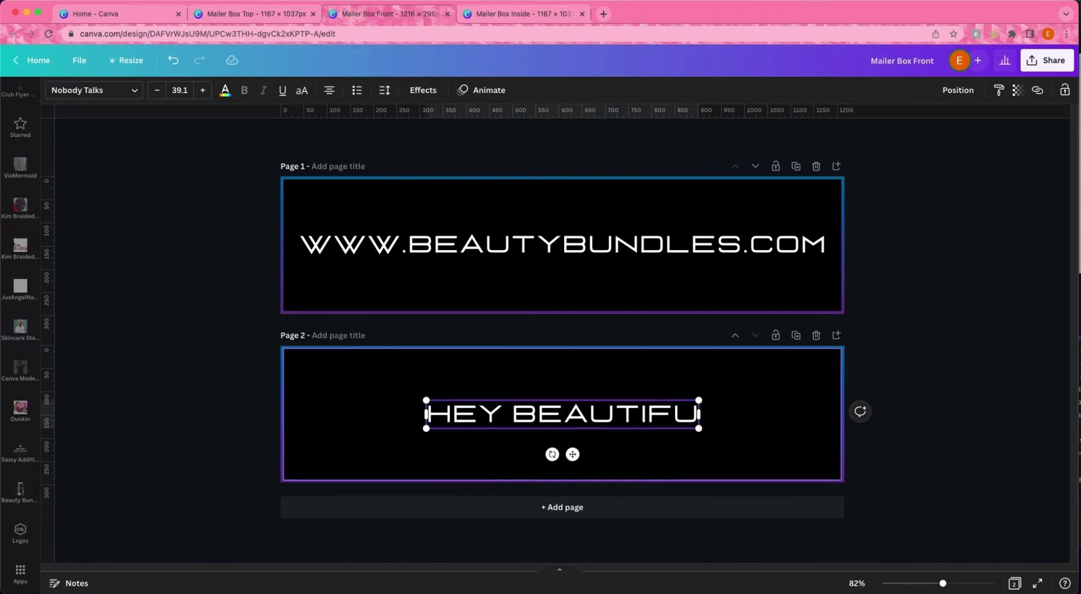
text(L!)
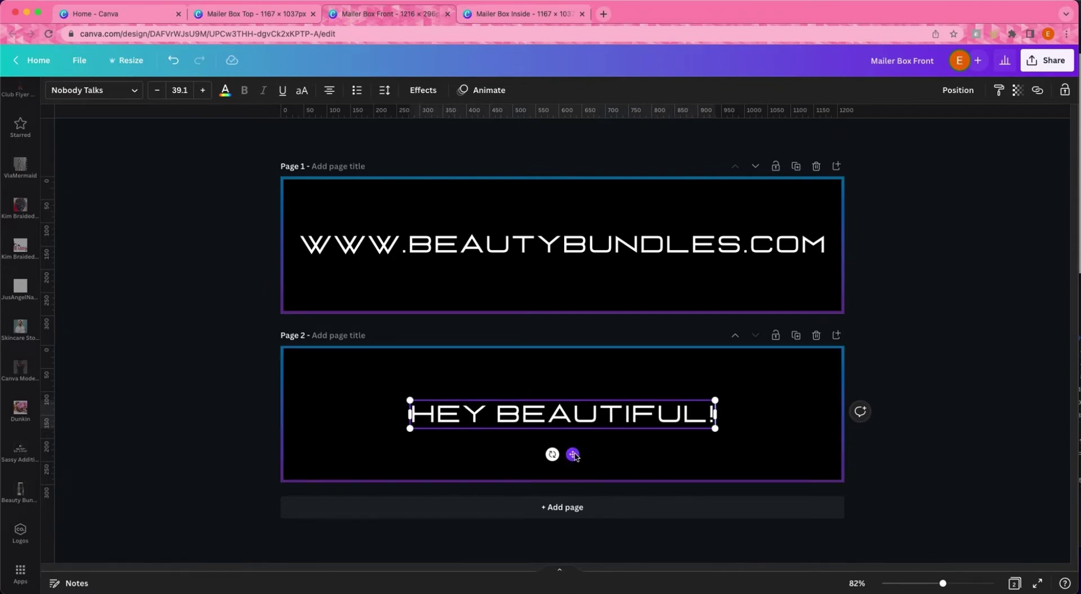
drag(573, 454, 459, 415)
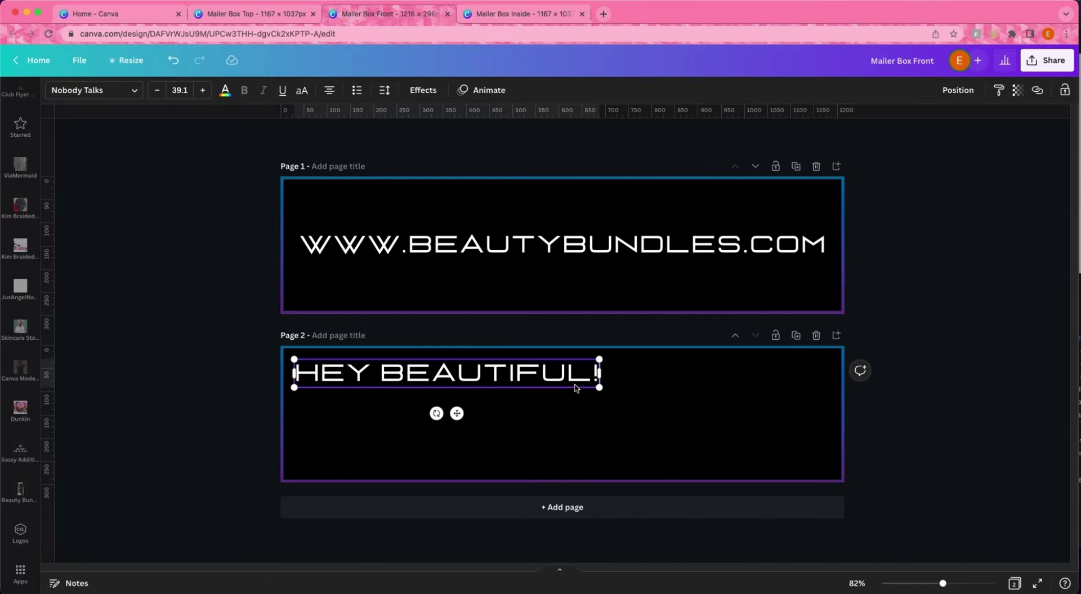
drag(457, 413, 575, 455)
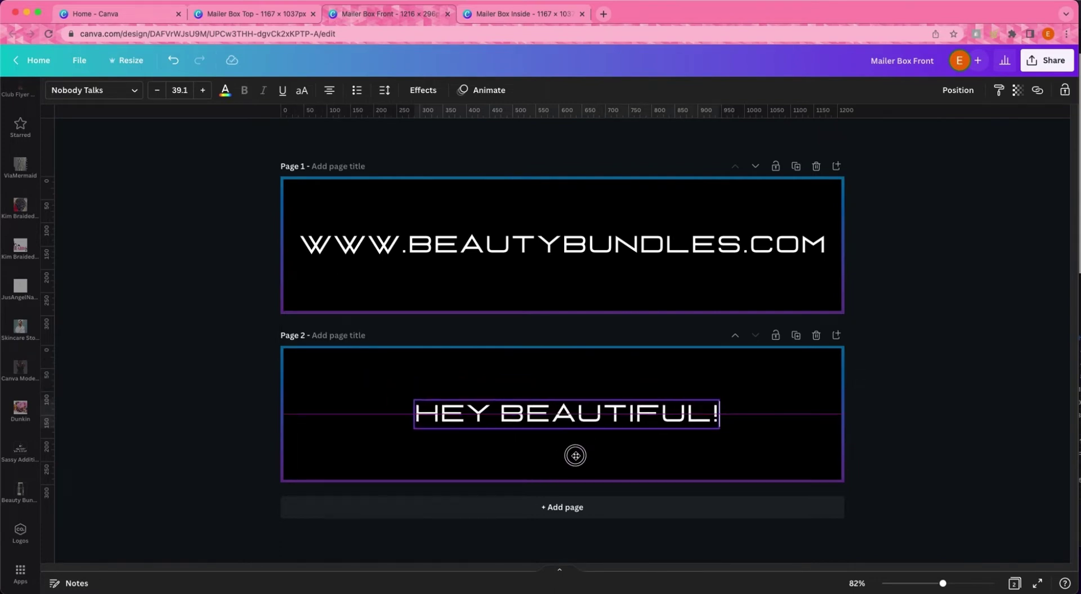
Replace the entire page 2 text with "YOUR BUNDLES HAVE ARRIVED !".
right_click(680, 411)
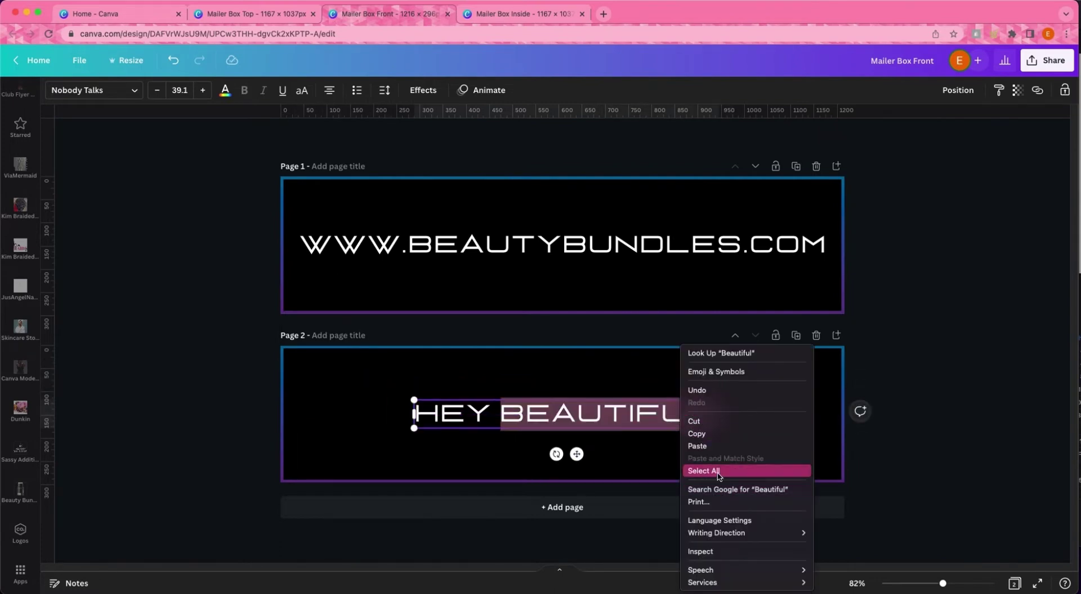
click(719, 473)
text(Y)
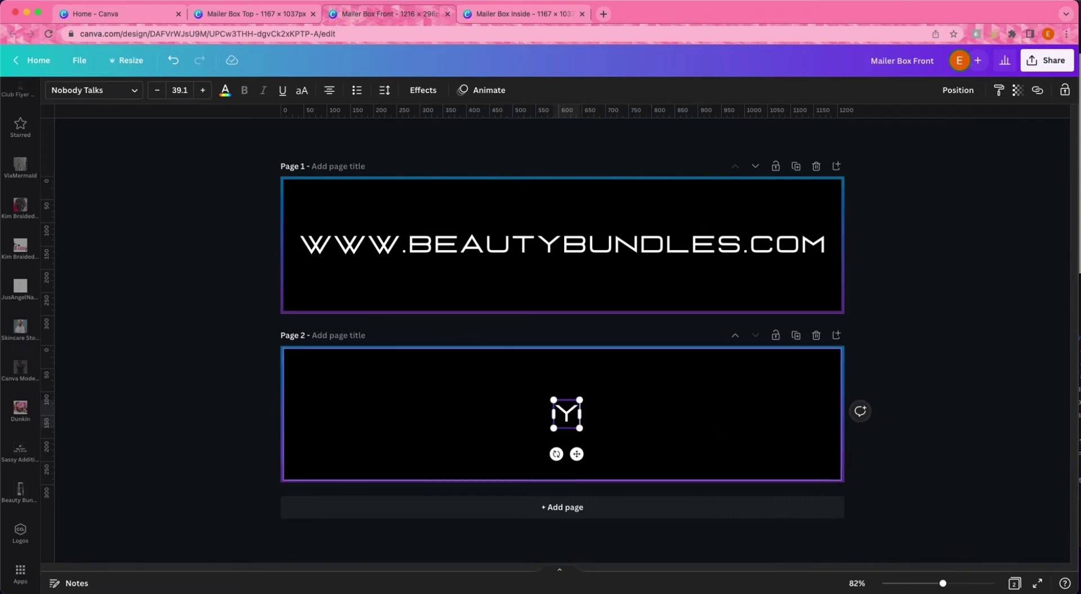
text(OUR BUNDLE)
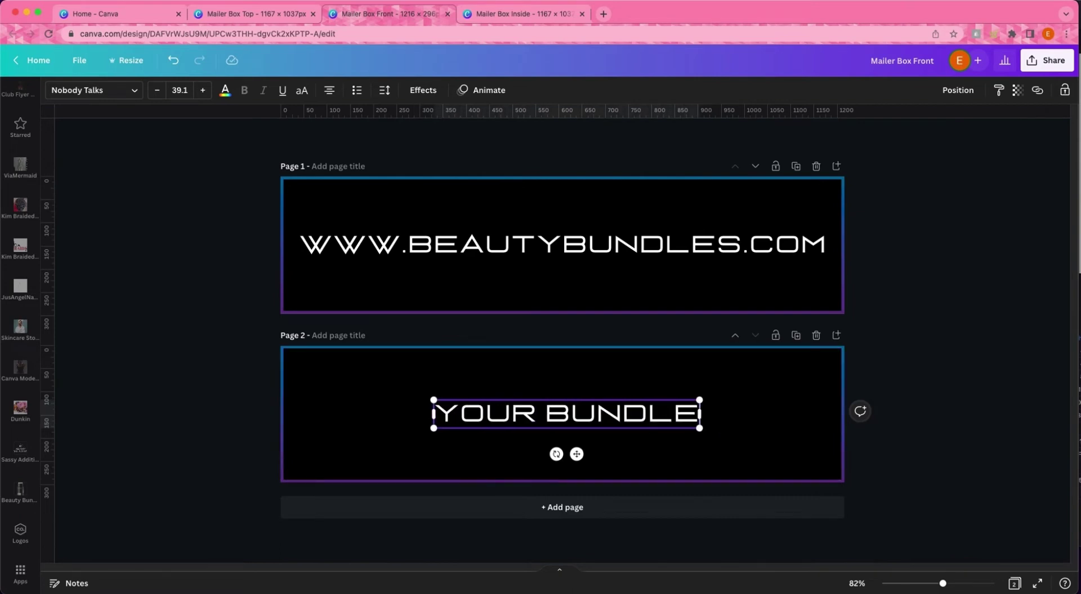
text(S HAVE ARRIVED !)
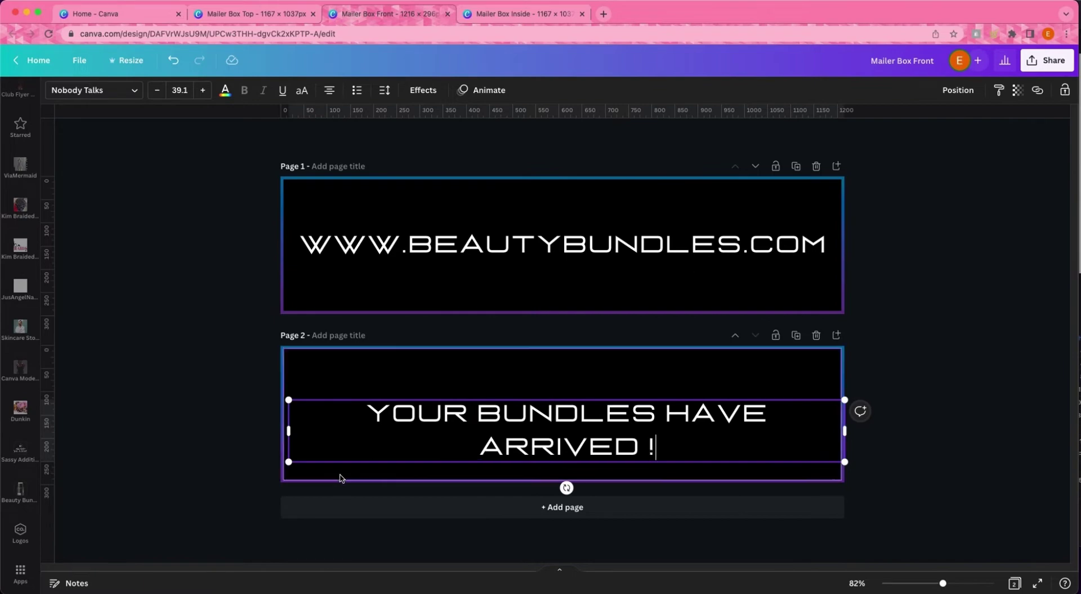
Tighten the page 2 message's line spacing to 0.91 and scale the text to a font size of 44.
click(384, 90)
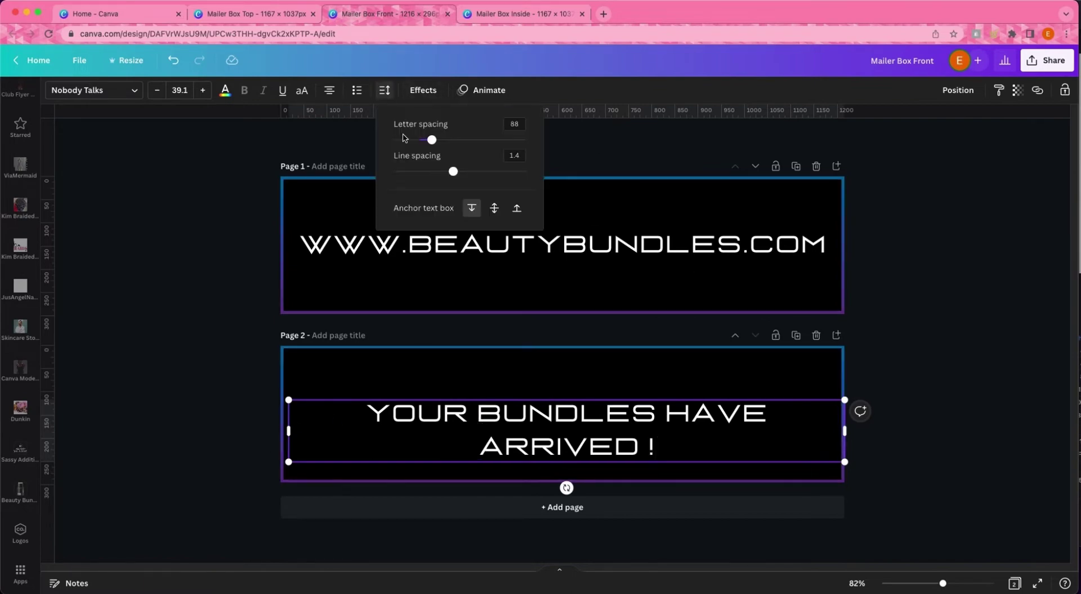
drag(451, 171, 420, 170)
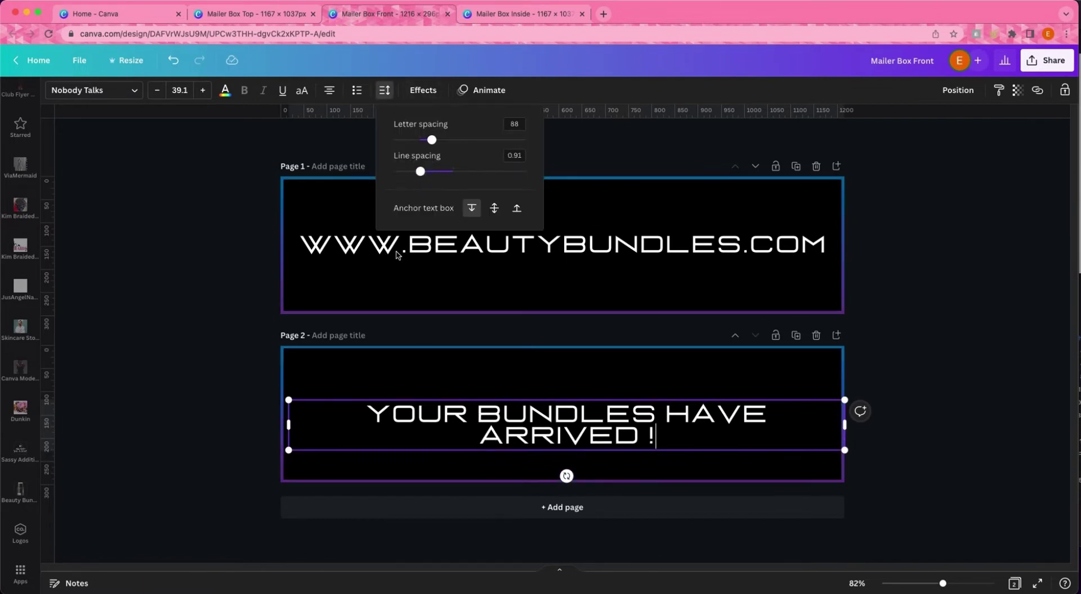
click(291, 425)
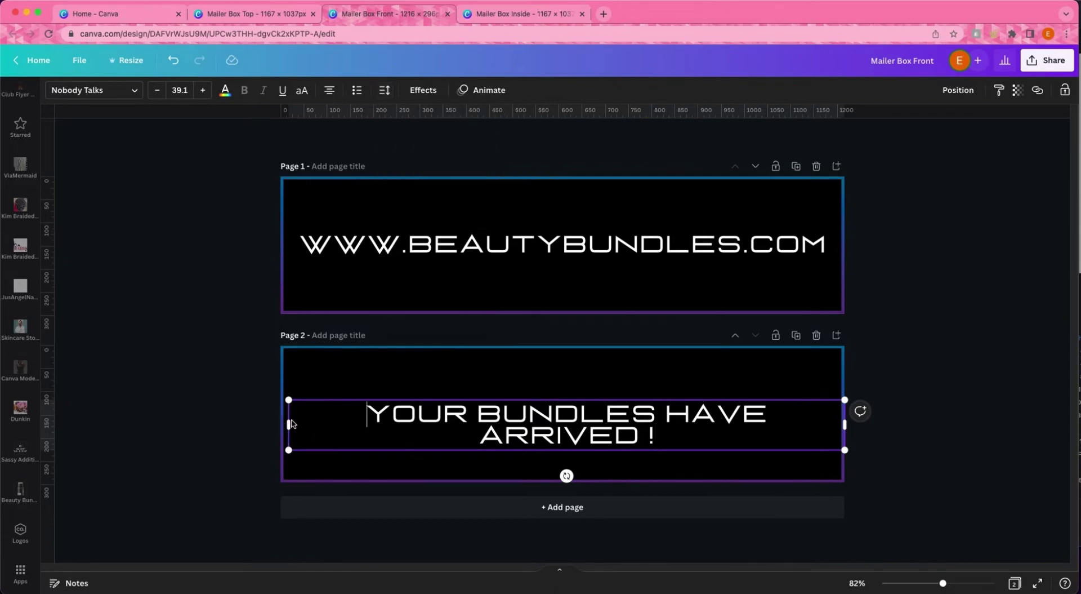
drag(289, 425, 386, 457)
Centre the message horizontally and vertically on page 2 and deselect it.
click(958, 90)
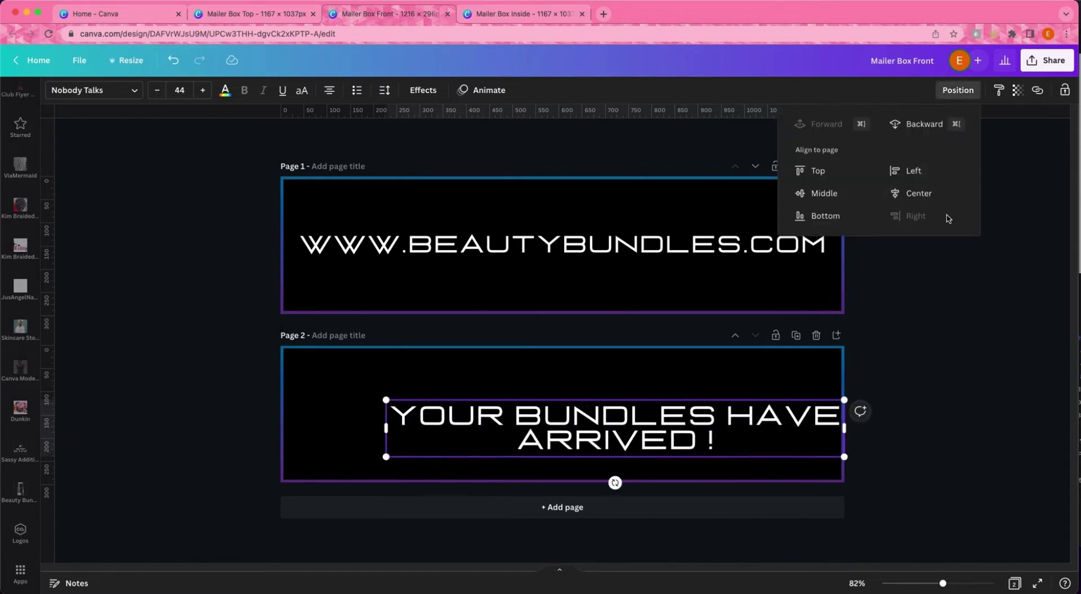
click(916, 193)
click(826, 194)
click(954, 415)
click(965, 414)
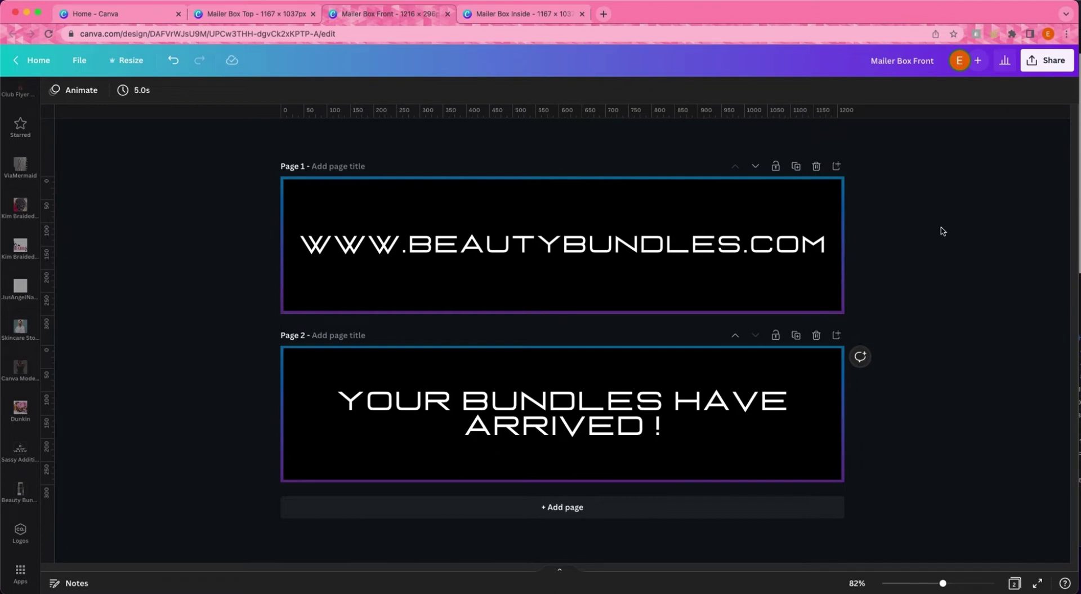
Switch to Photoshop and open the contents of the Design: front smart object in Mailer(closed).psd.
key(super+Tab)
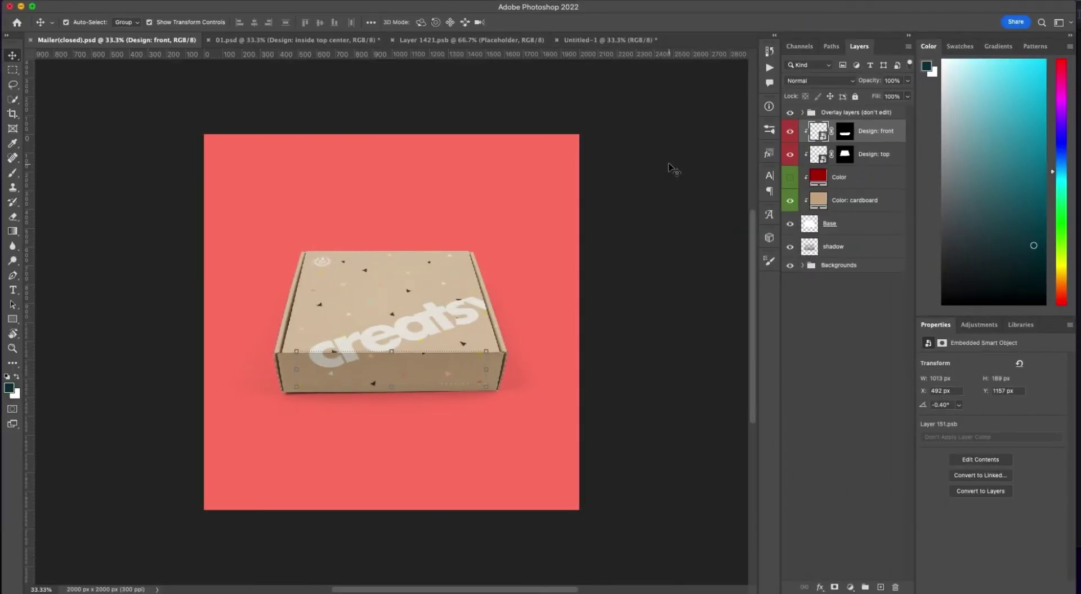
click(669, 164)
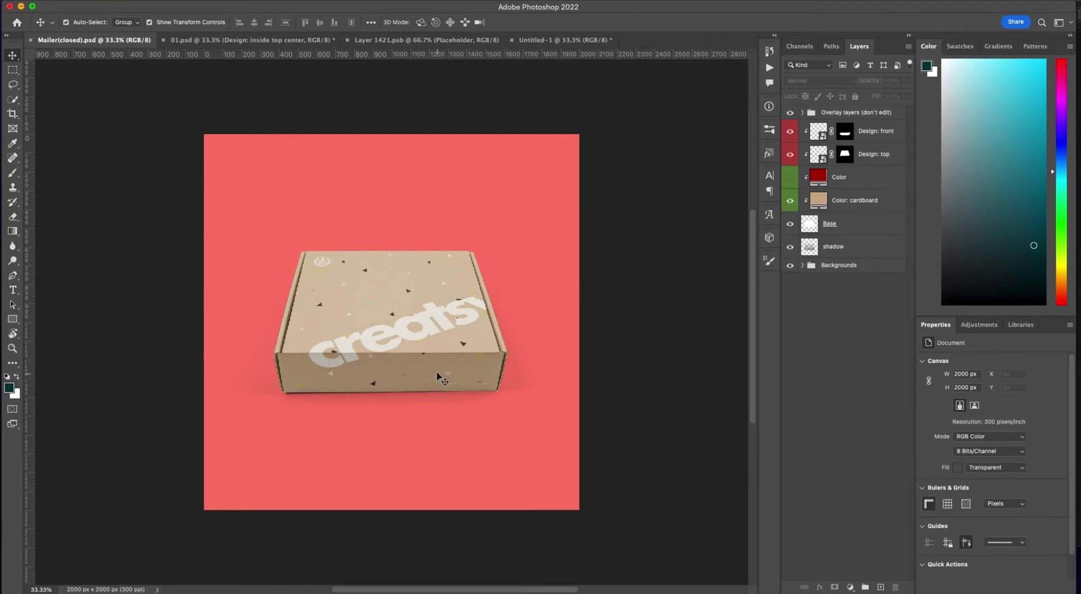
double_click(823, 133)
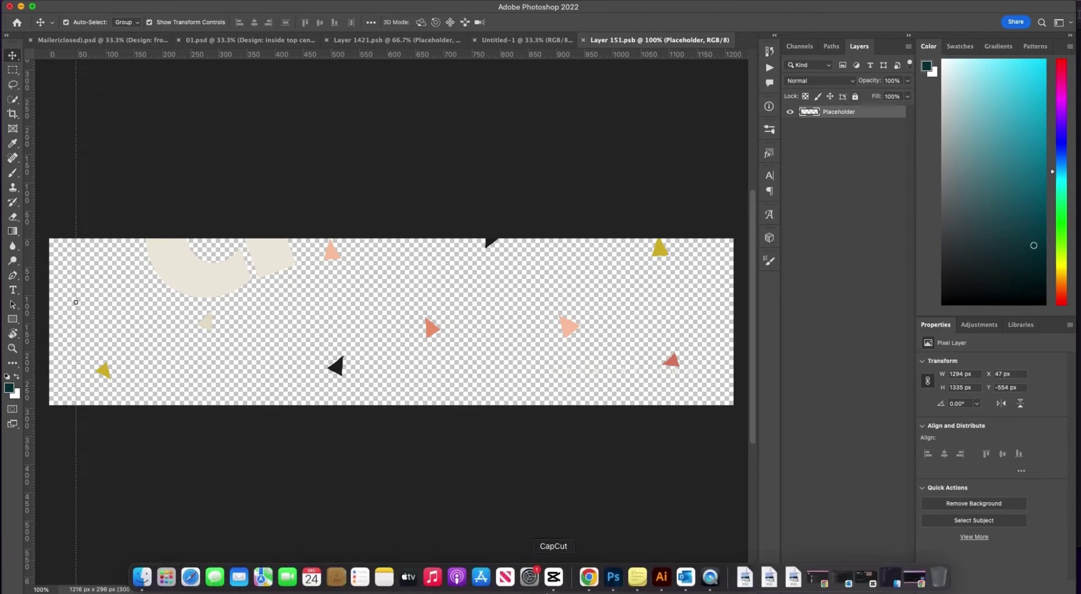
Place 2.png from the Mailer Box Front folder over the front placeholder, and save and close the smart object.
click(149, 582)
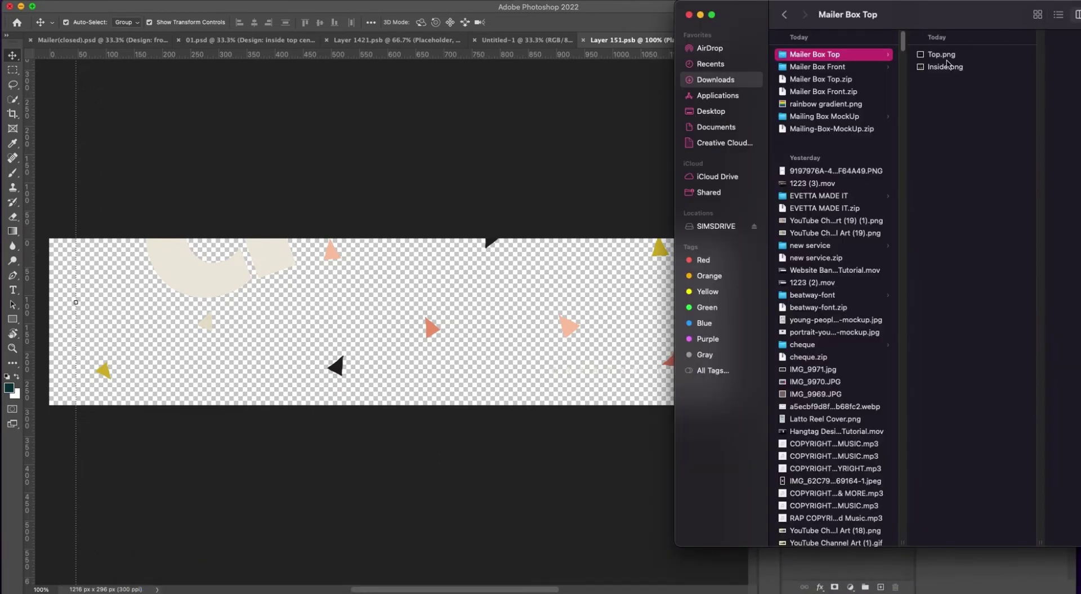
click(833, 68)
click(949, 68)
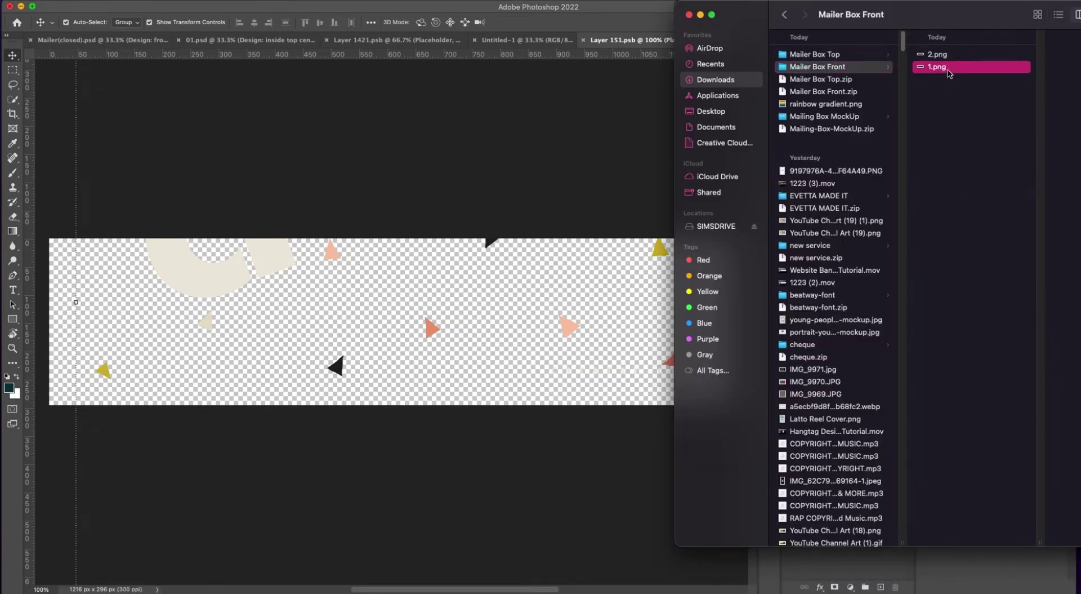
drag(946, 55, 191, 282)
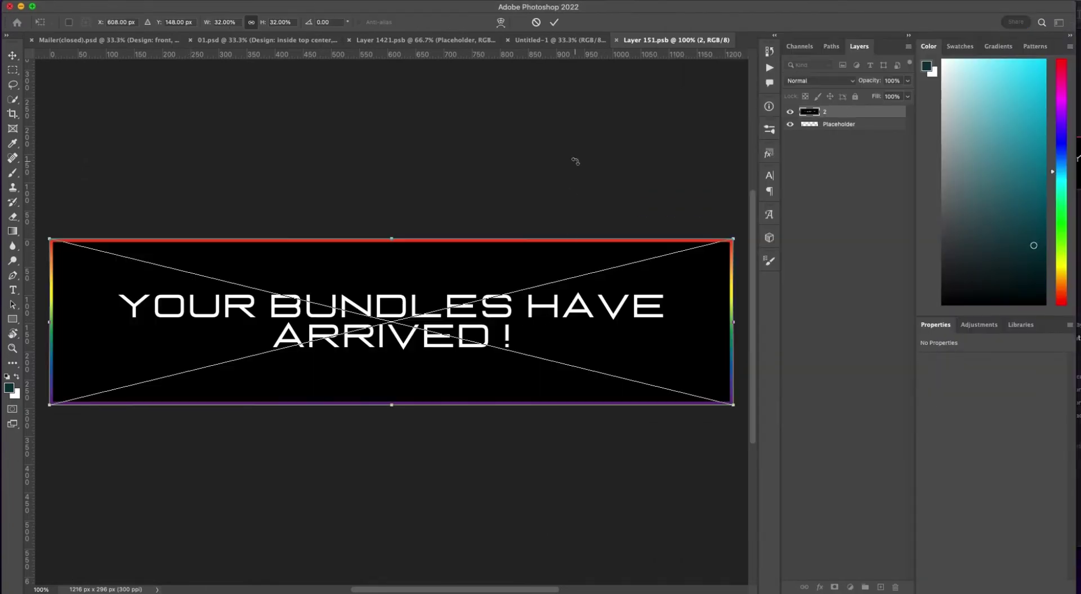
key(Return)
key(super+s)
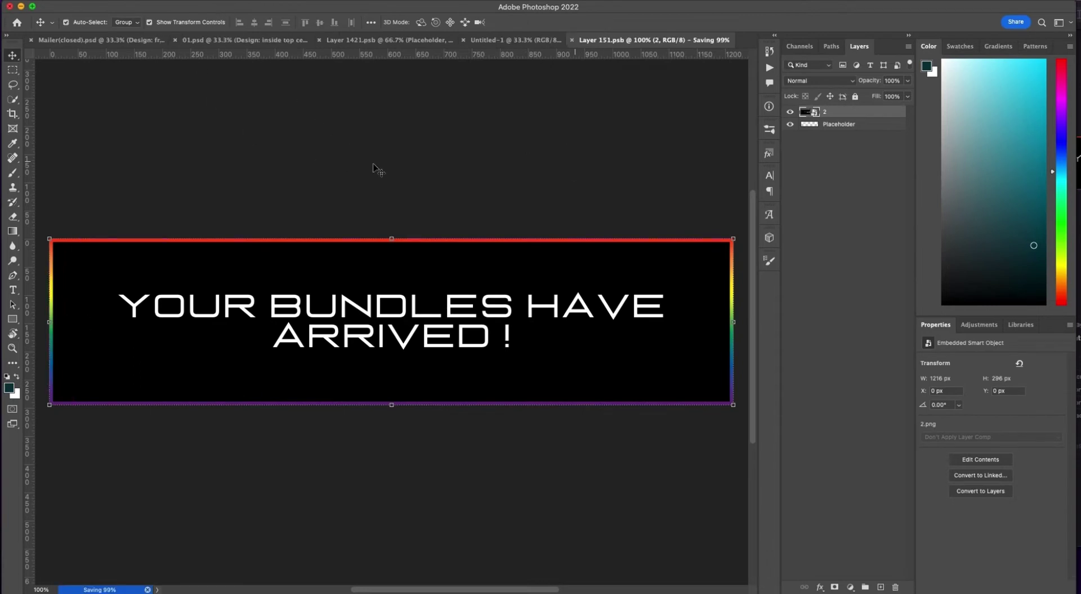
click(627, 181)
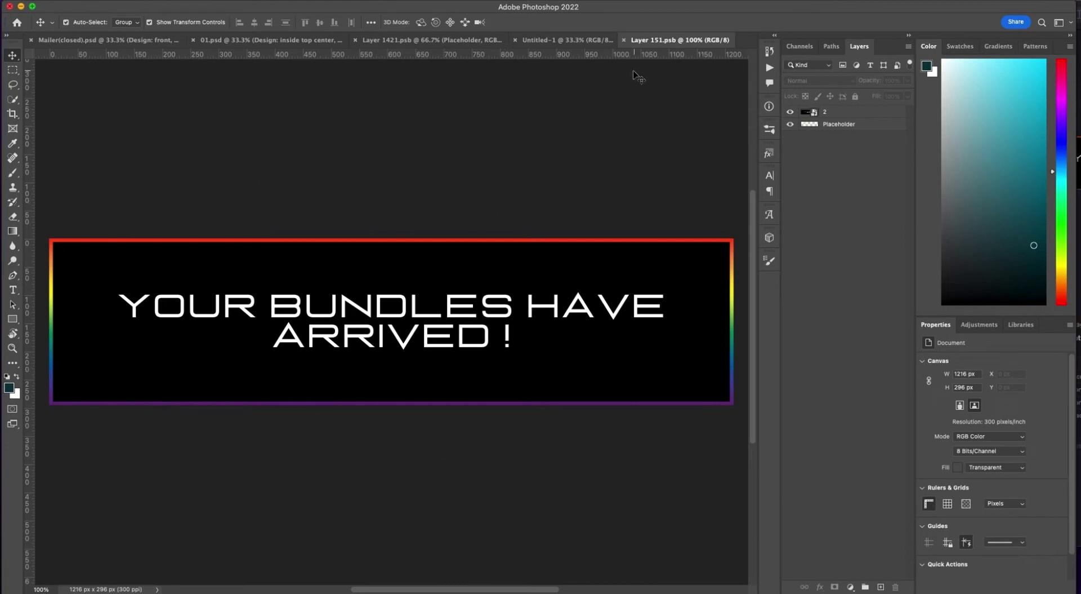
click(624, 40)
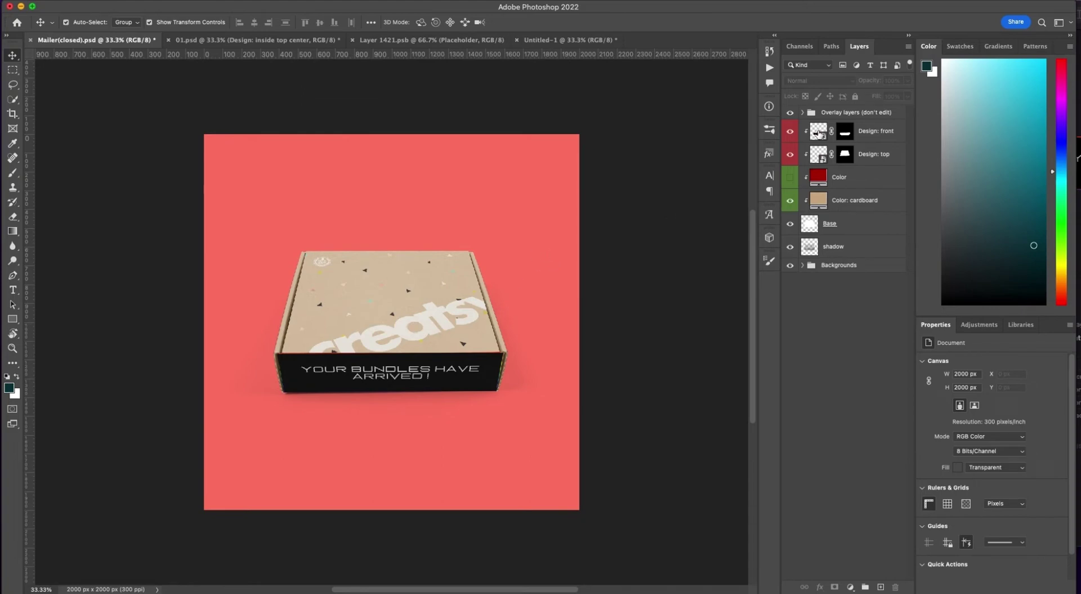
Place Top.png from the Mailer Box Top folder into the Design: top smart object, and save and close it.
double_click(819, 153)
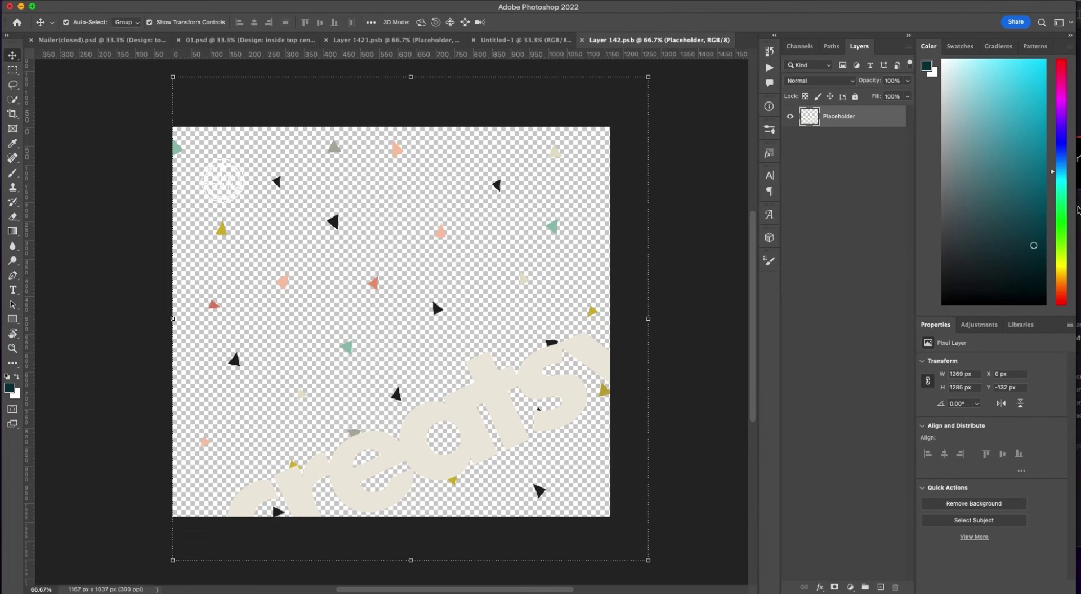
click(1078, 210)
click(844, 55)
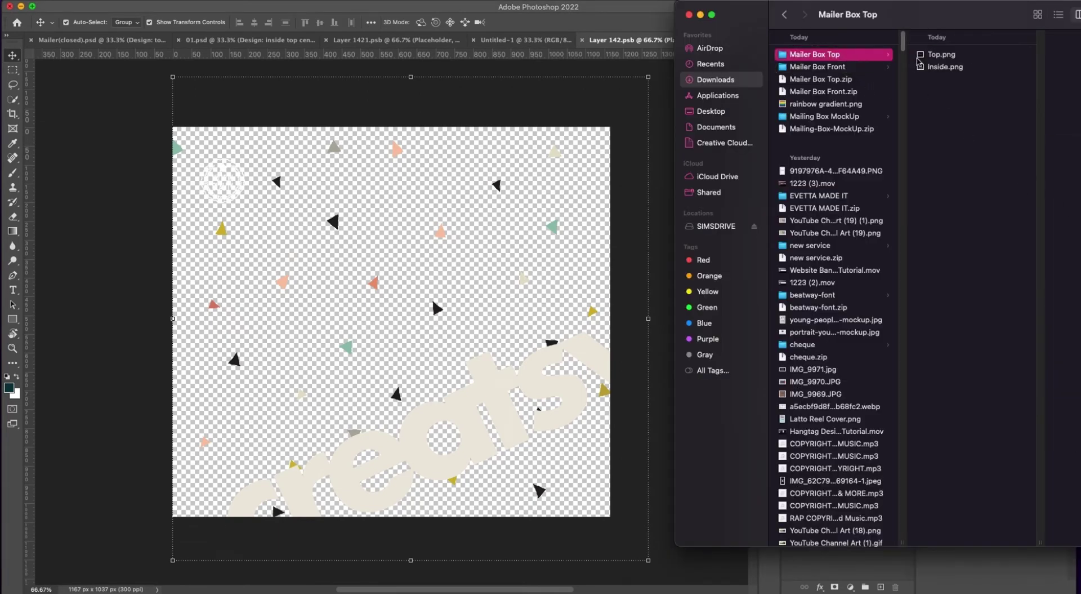
click(940, 54)
drag(951, 58, 454, 208)
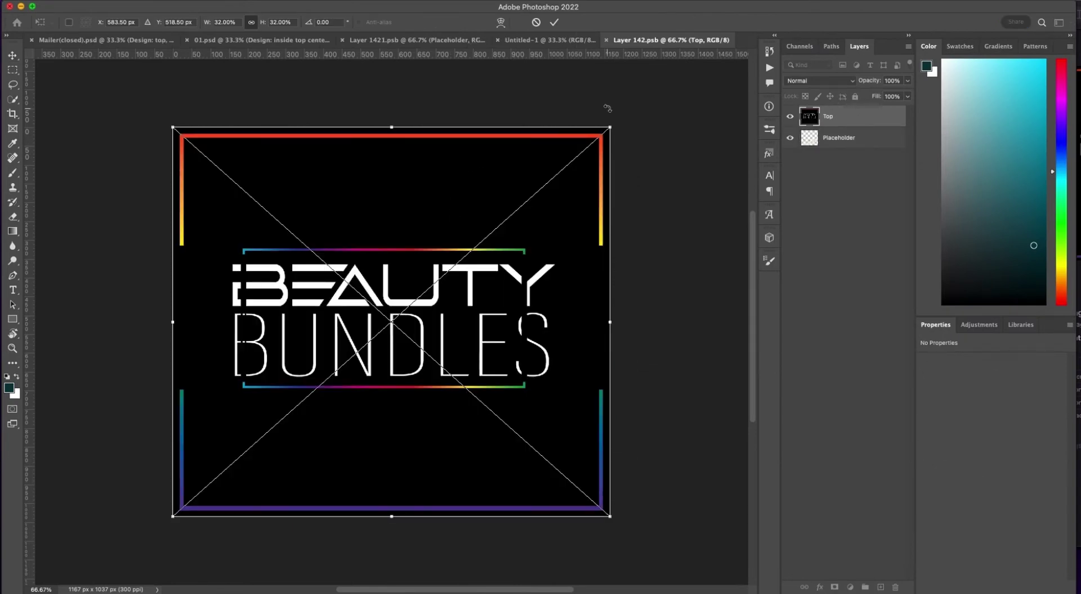
key(Return)
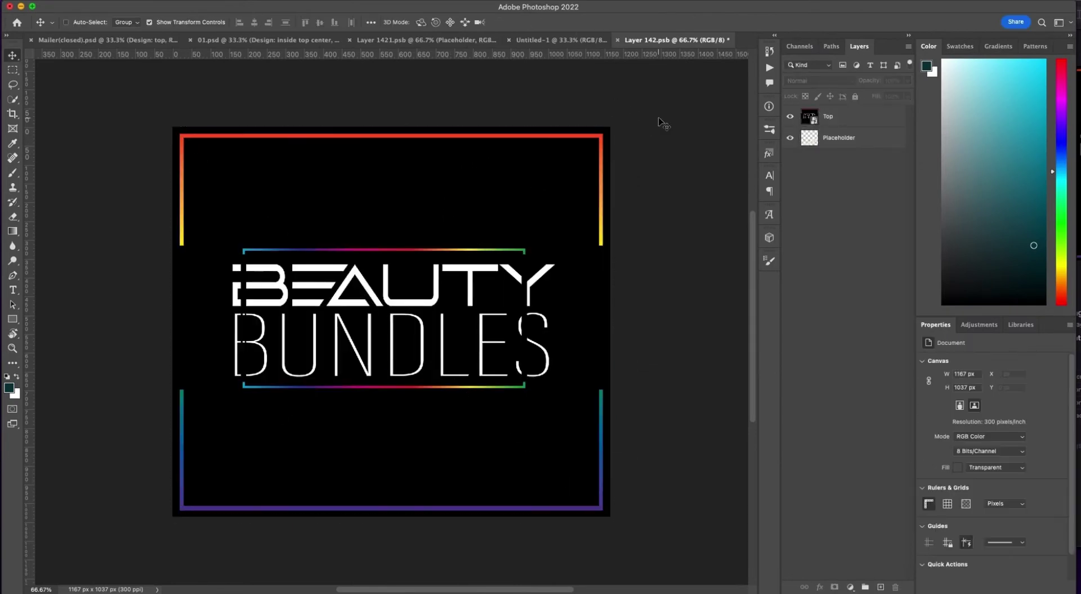
key(super+s)
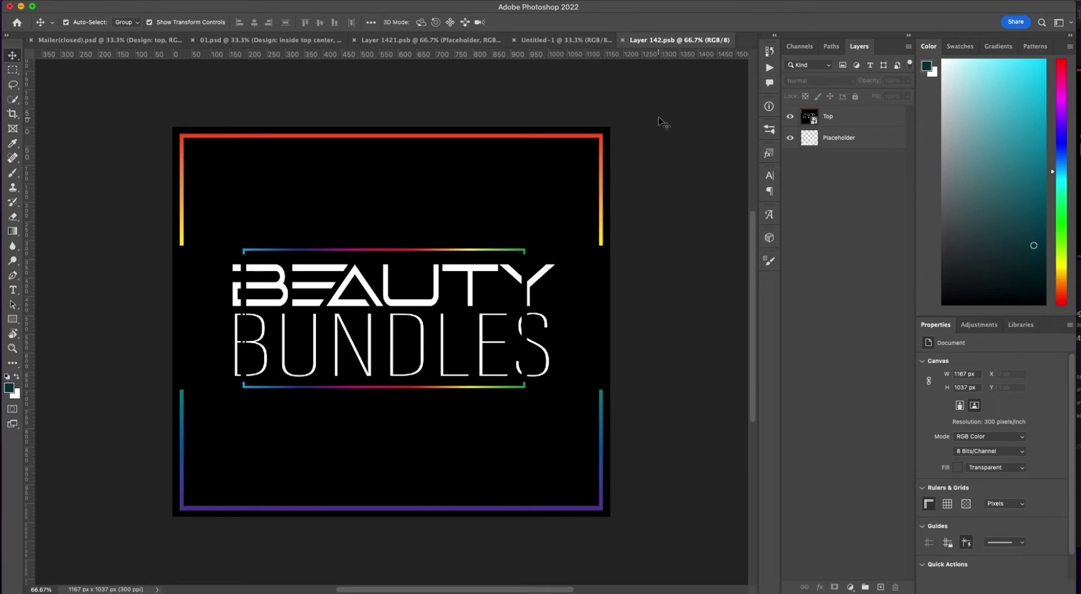
click(622, 40)
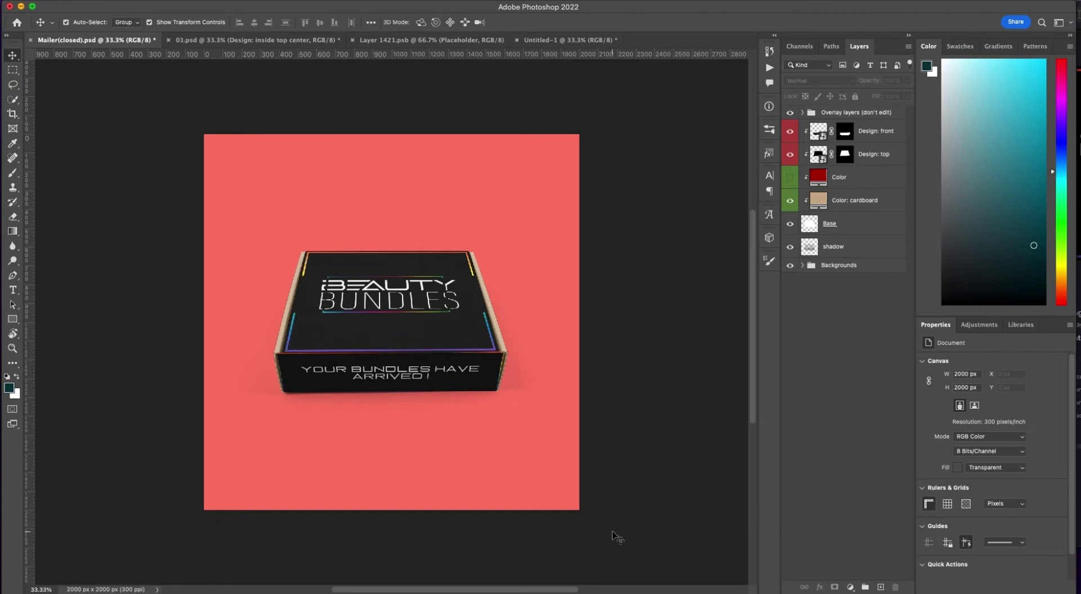
Set the Color: cardboard fill layer to black (#000000) so the box sides match, and deselect the layer.
key(super+equal)
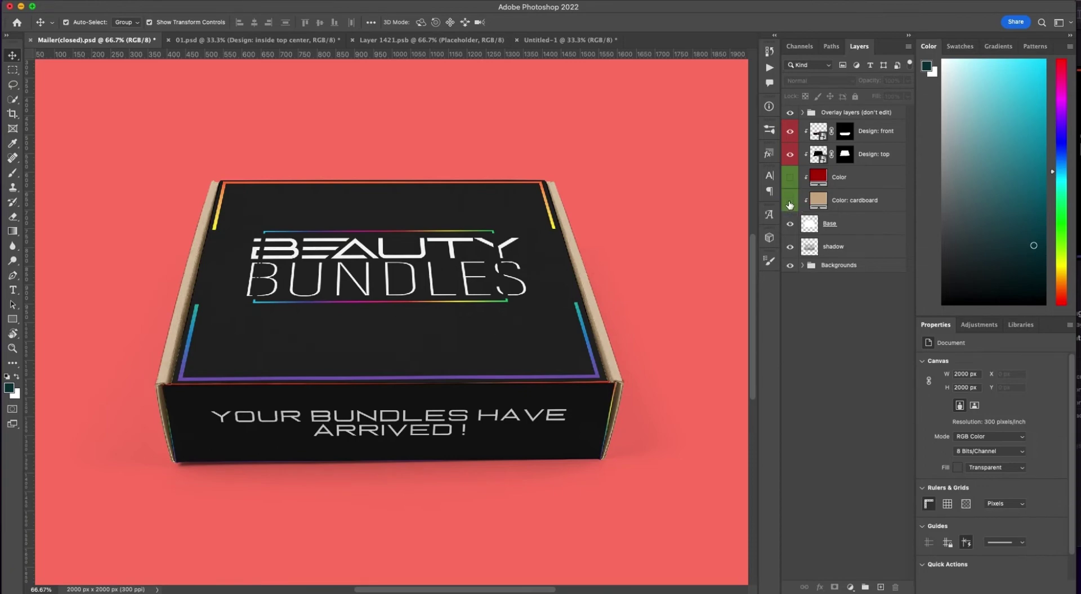
click(791, 204)
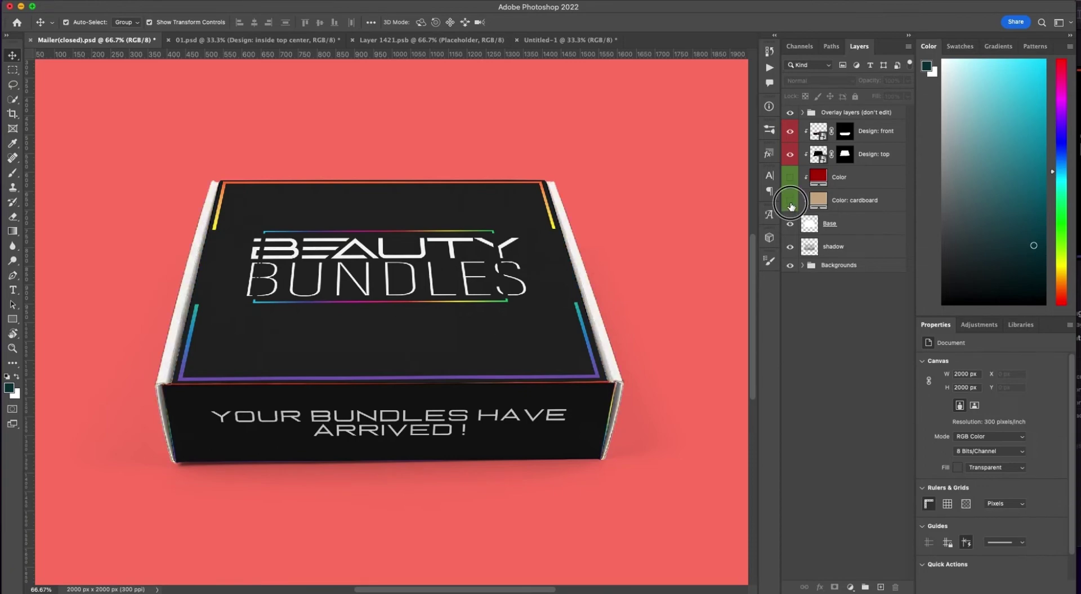
double_click(809, 207)
mouse_move(827, 241)
mouse_down()
mouse_move(789, 220)
mouse_move(869, 367)
mouse_up()
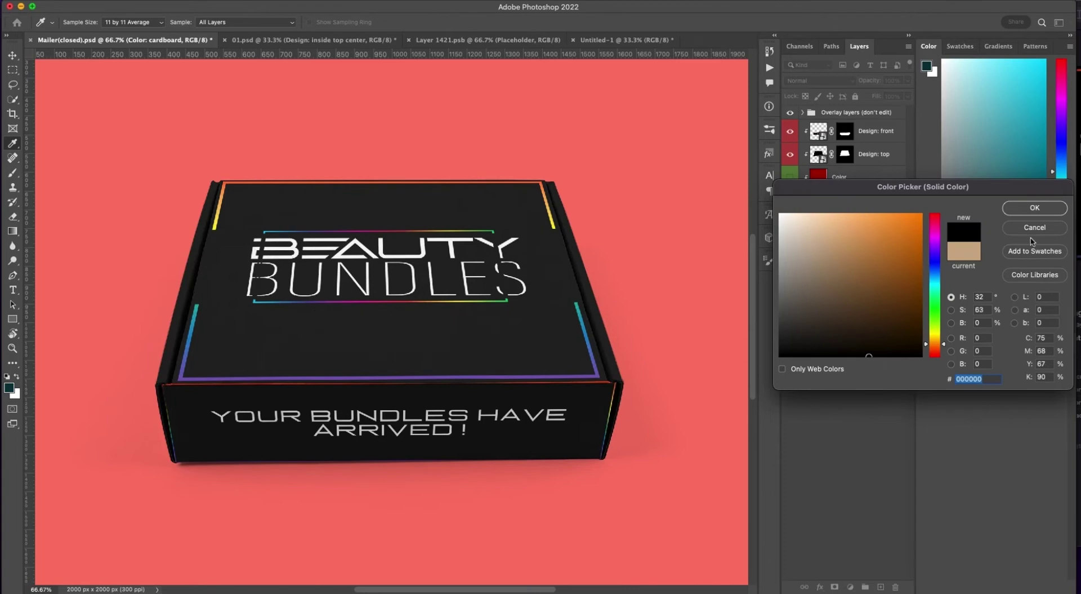
click(1035, 207)
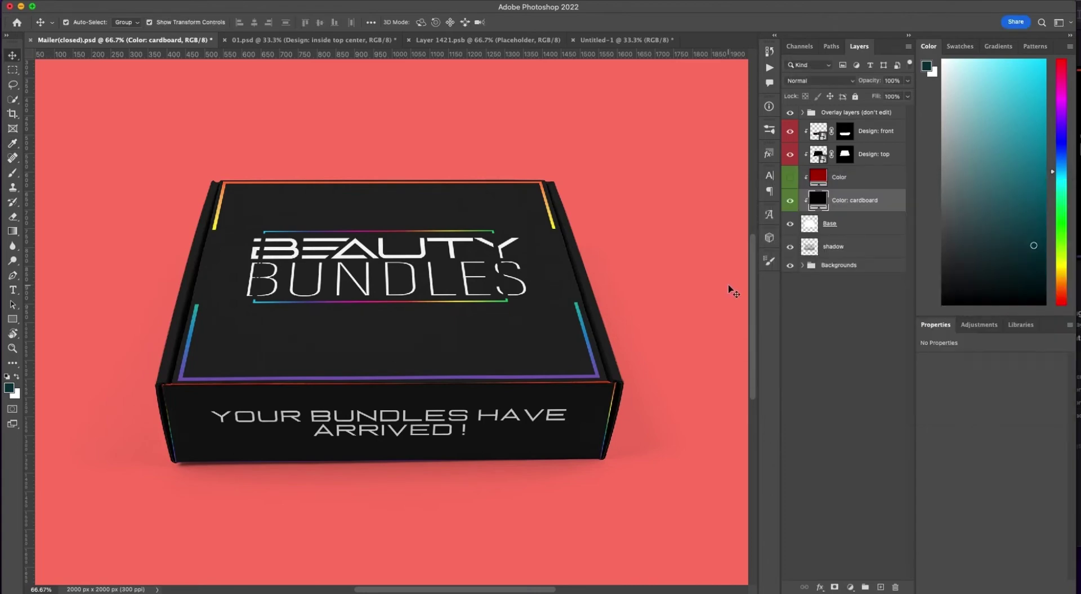
click(733, 291)
click(625, 230)
Hide the Backgrounds group in Mailer(closed).psd.
scroll(620, 213, down, 2)
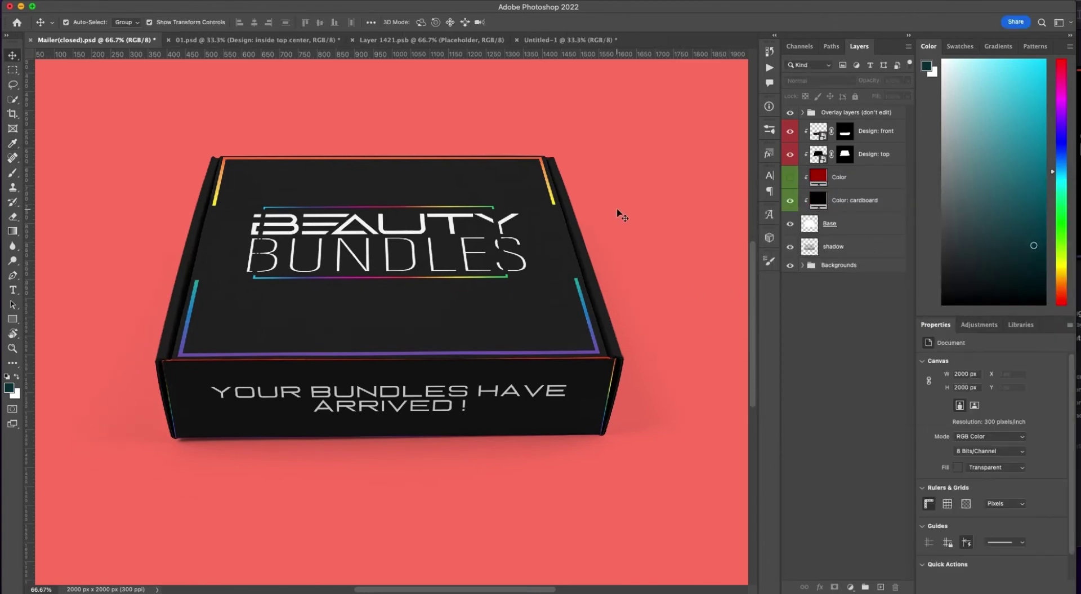
scroll(531, 591, right, 2)
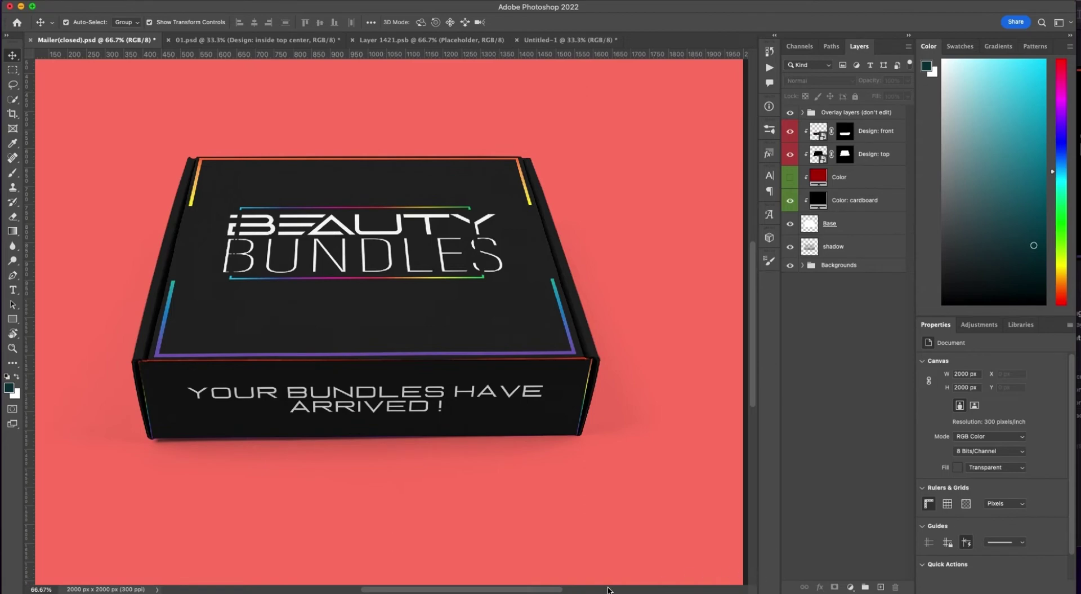
drag(551, 588, 536, 588)
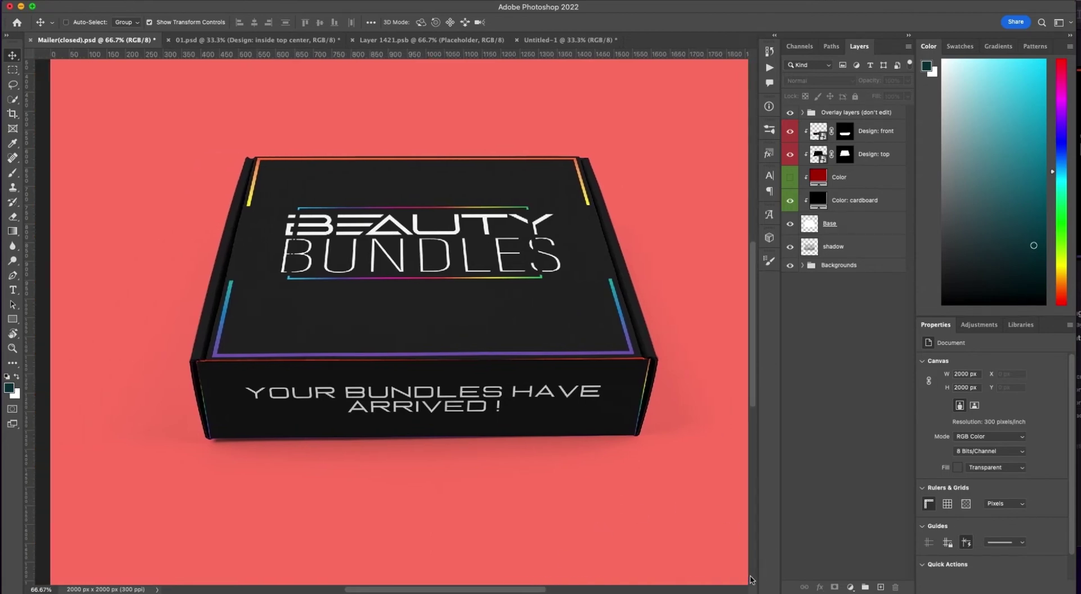
key(super+minus)
key(super+minus)
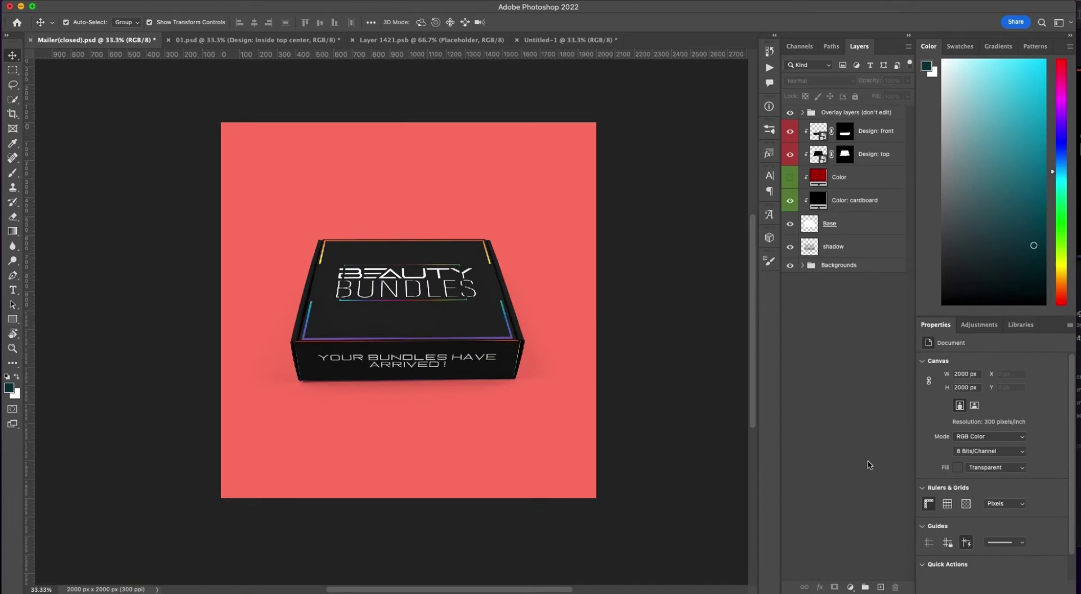
click(790, 265)
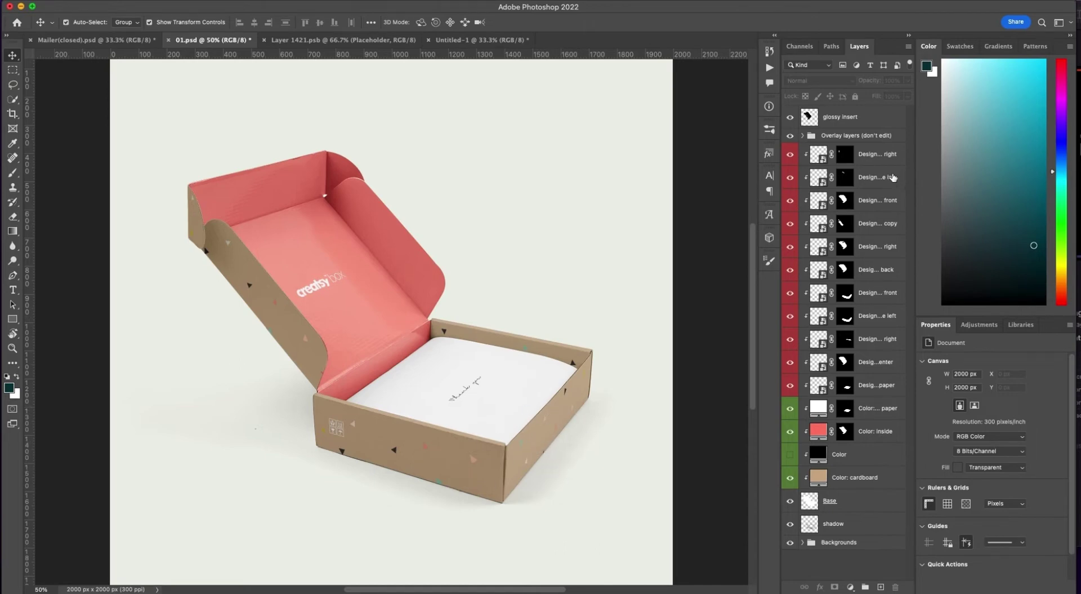
Open the first inside top side right smart object in 01.psd and cover its canvas with a rectangle about 390 × 423 px.
click(790, 158)
click(790, 158)
double_click(818, 155)
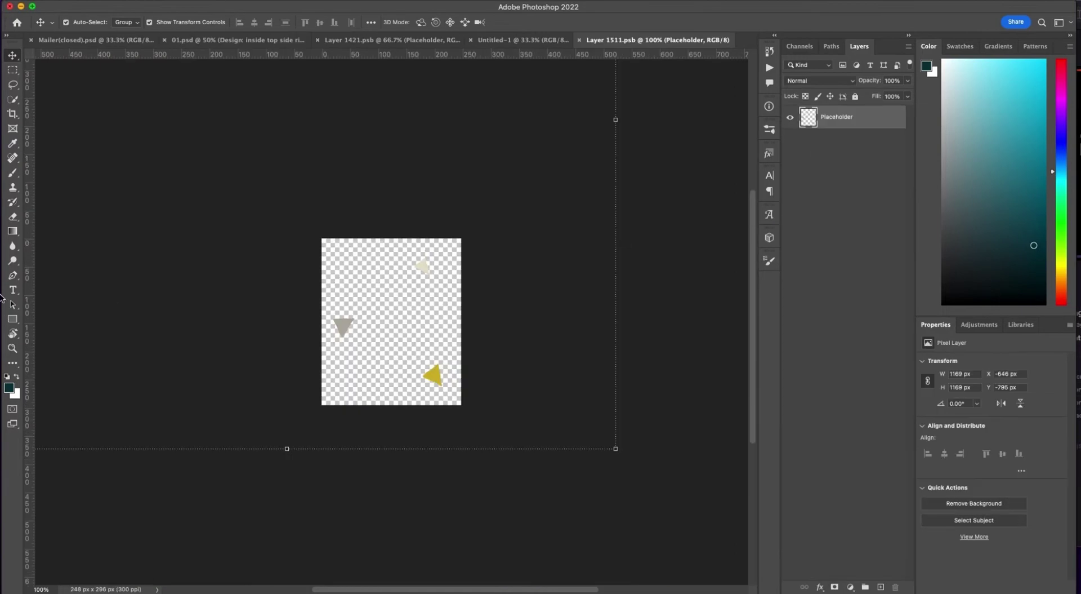
click(13, 319)
drag(274, 196, 493, 434)
Fill the rectangle with black, and save and close the smart object.
click(959, 442)
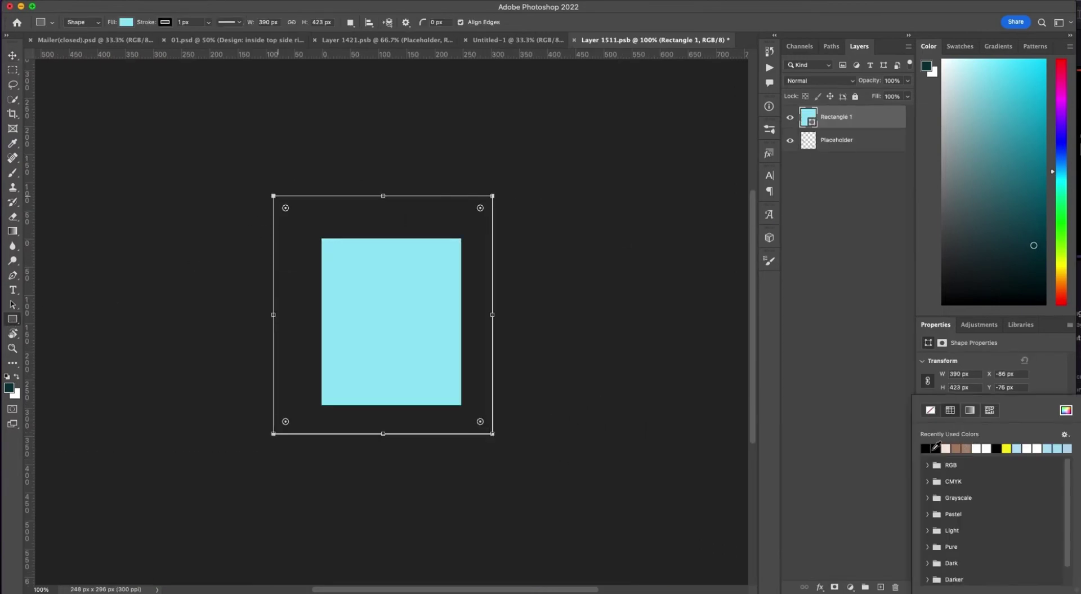
click(935, 448)
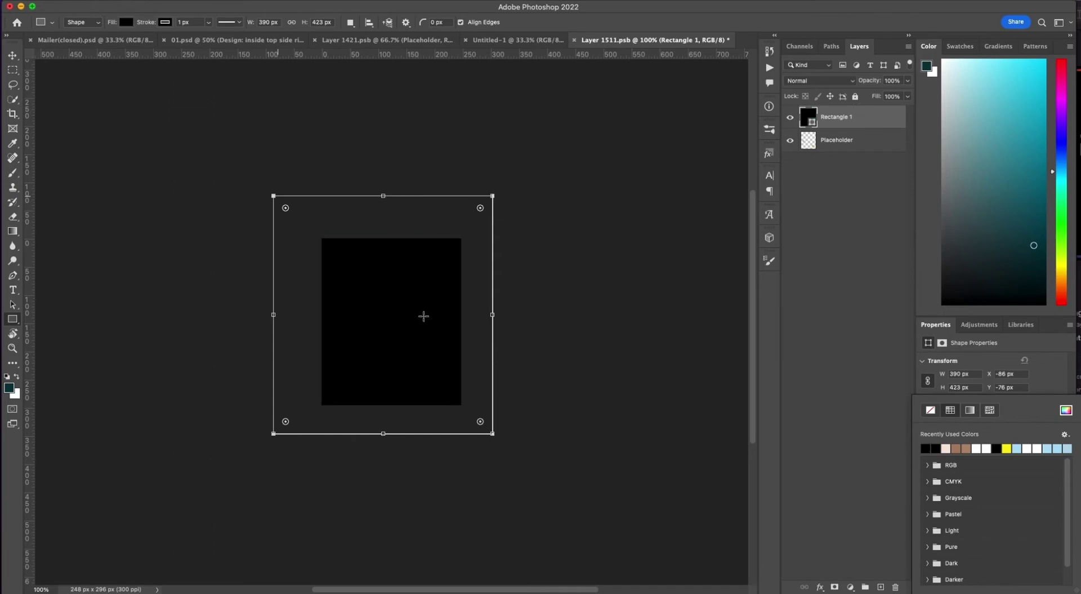
key(v)
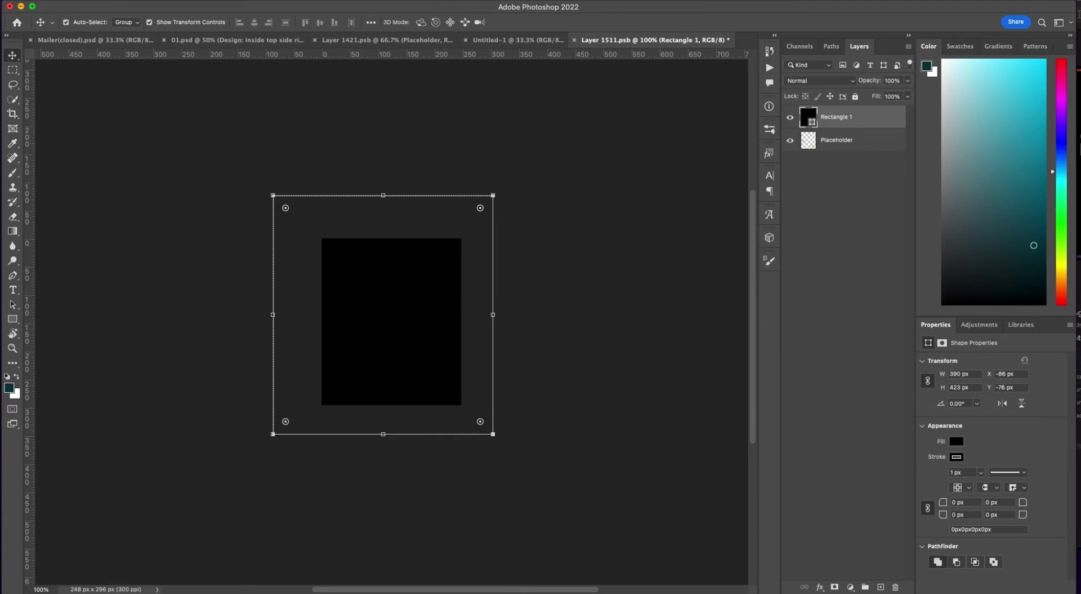
click(574, 39)
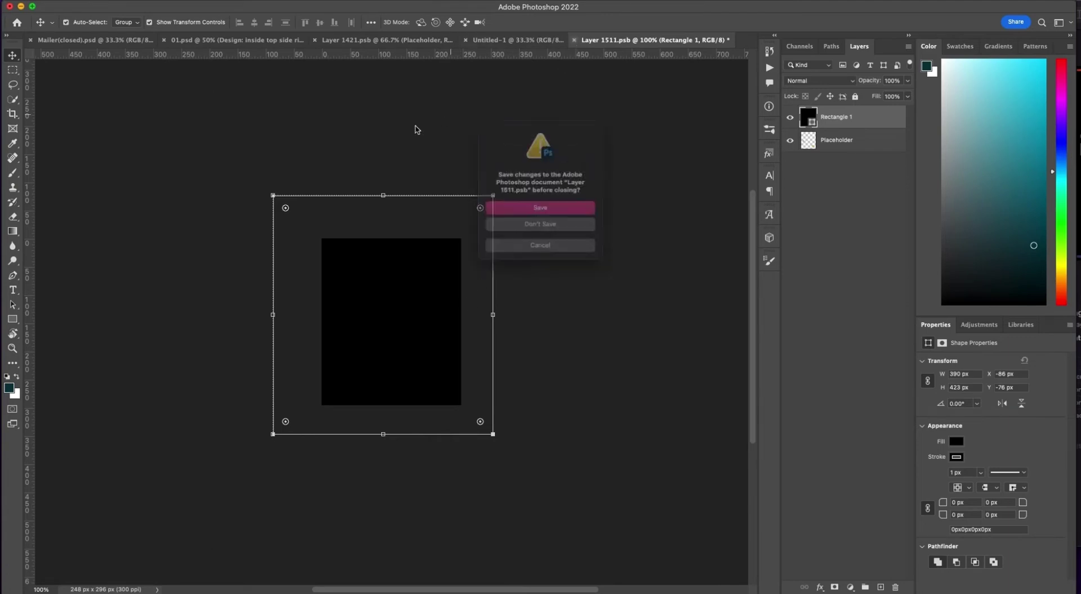
click(544, 209)
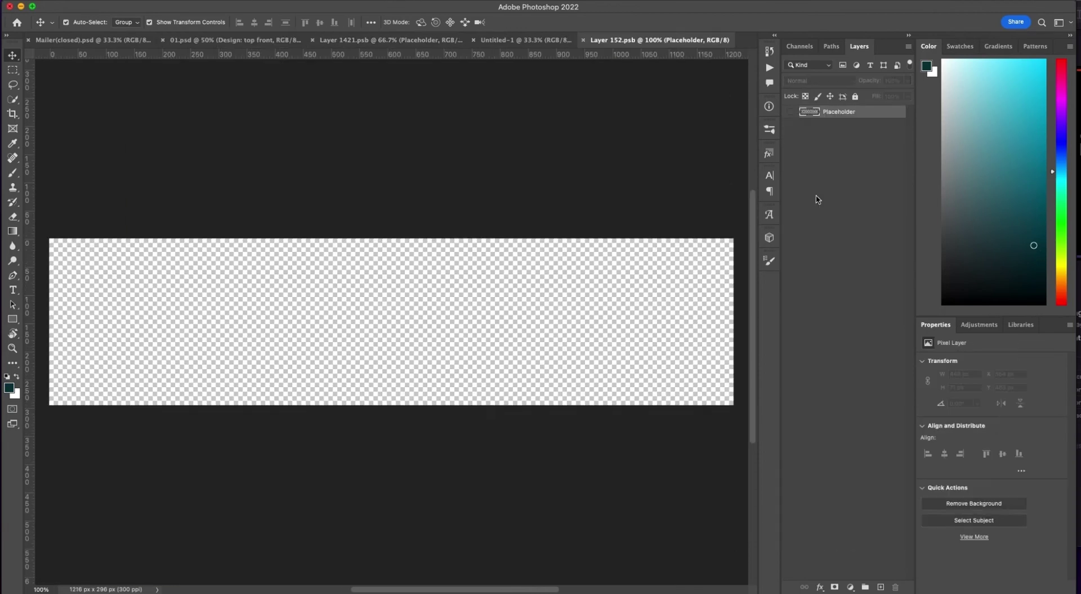
Cover the top front smart object's canvas with a black rectangle about 1240 × 389 px, and save and close it.
click(818, 199)
key(u)
drag(278, 193, 504, 450)
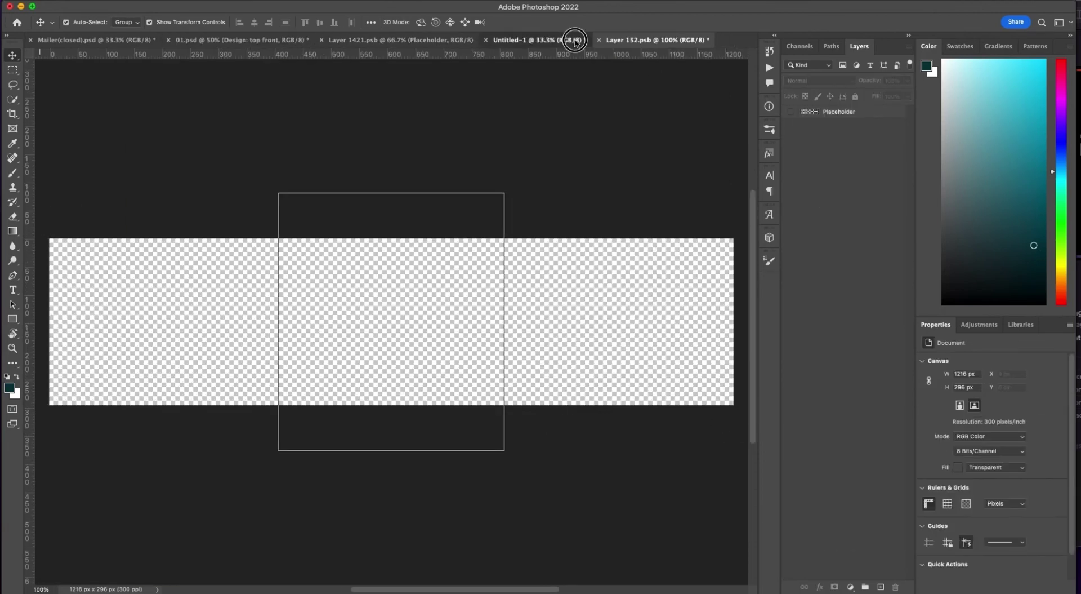
drag(50, 205, 745, 423)
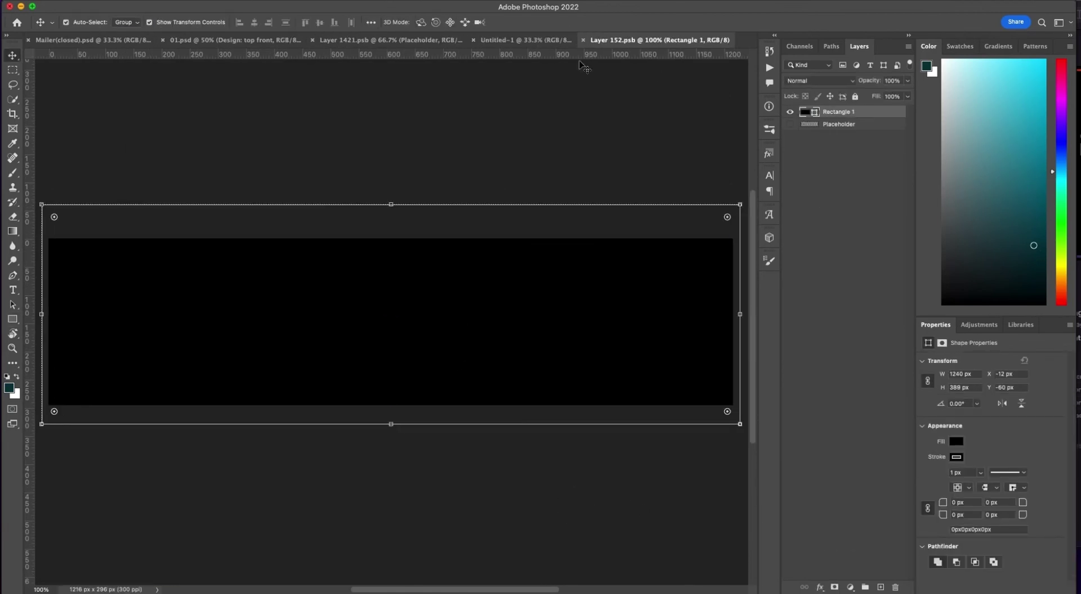
click(599, 40)
click(281, 40)
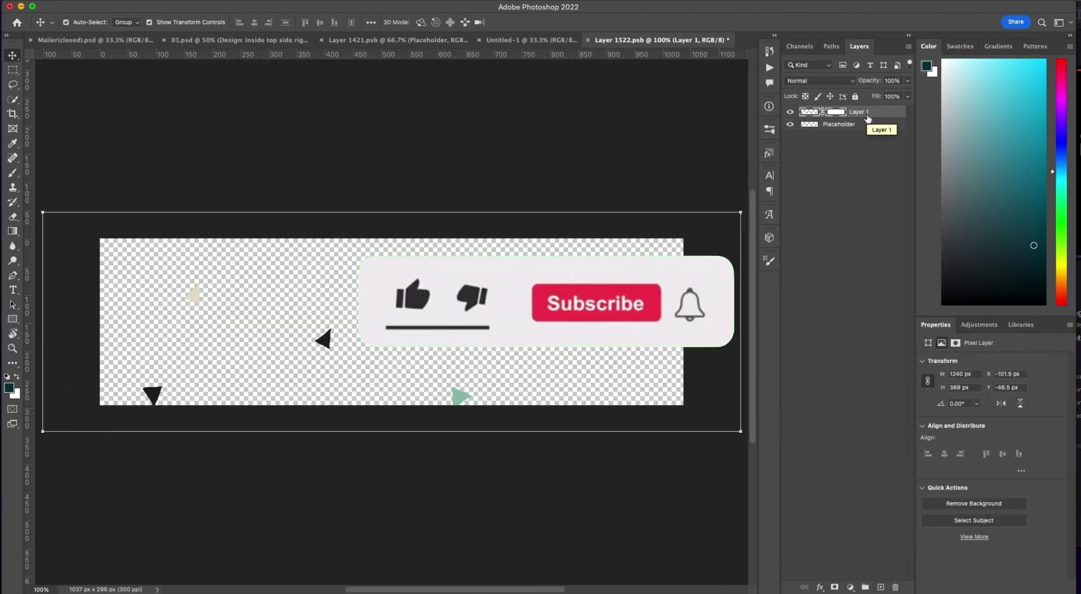
Cover the inside top side smart objects Layer 1522.psb and Layer 1521.psb with black rectangles larger than their canvases.
key(u)
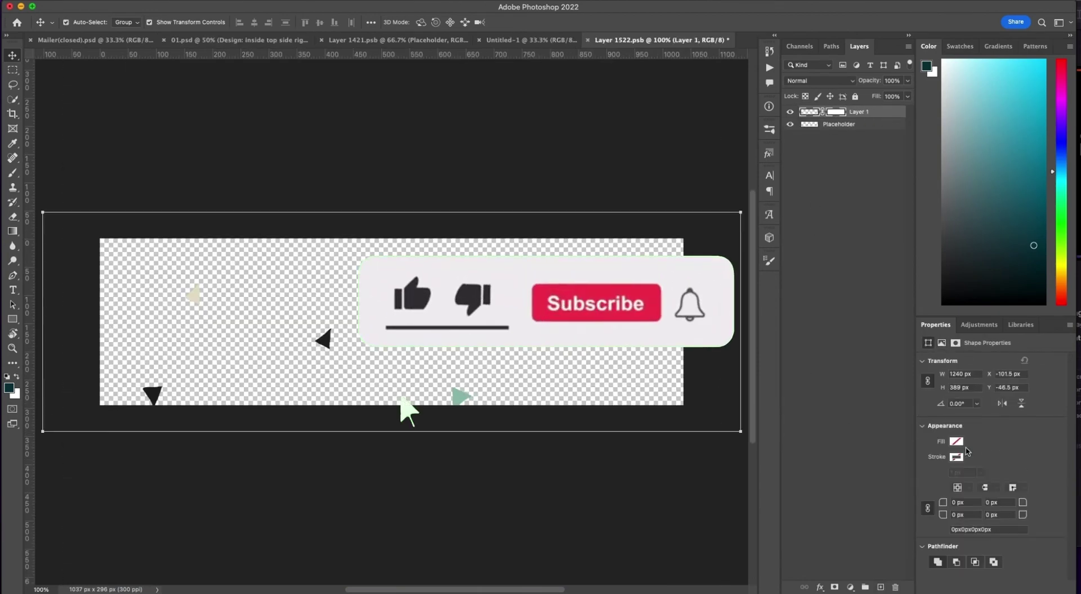
drag(56, 213, 712, 509)
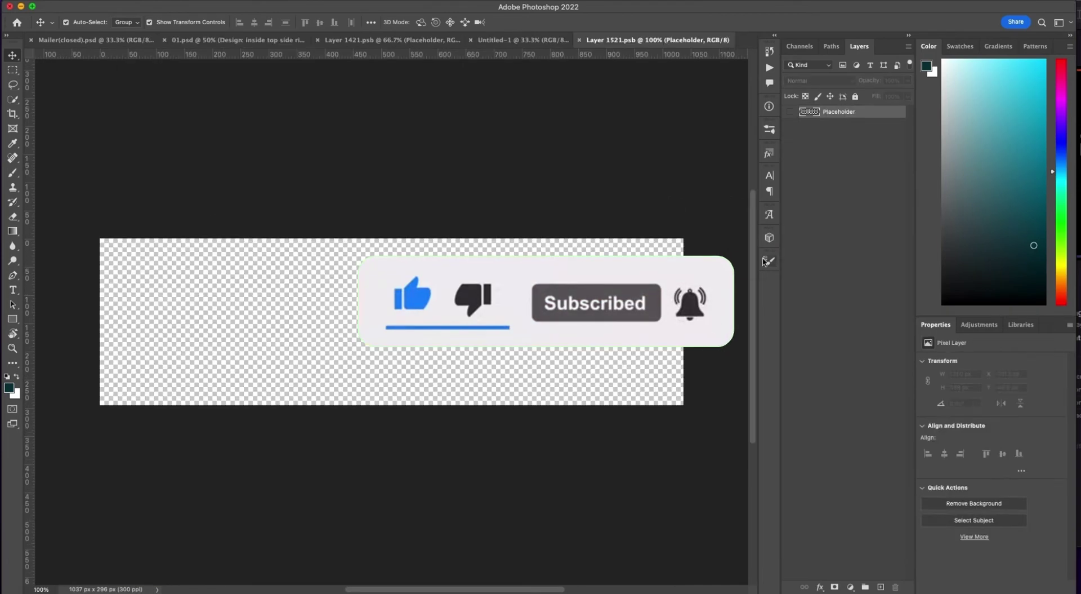
drag(58, 198, 692, 444)
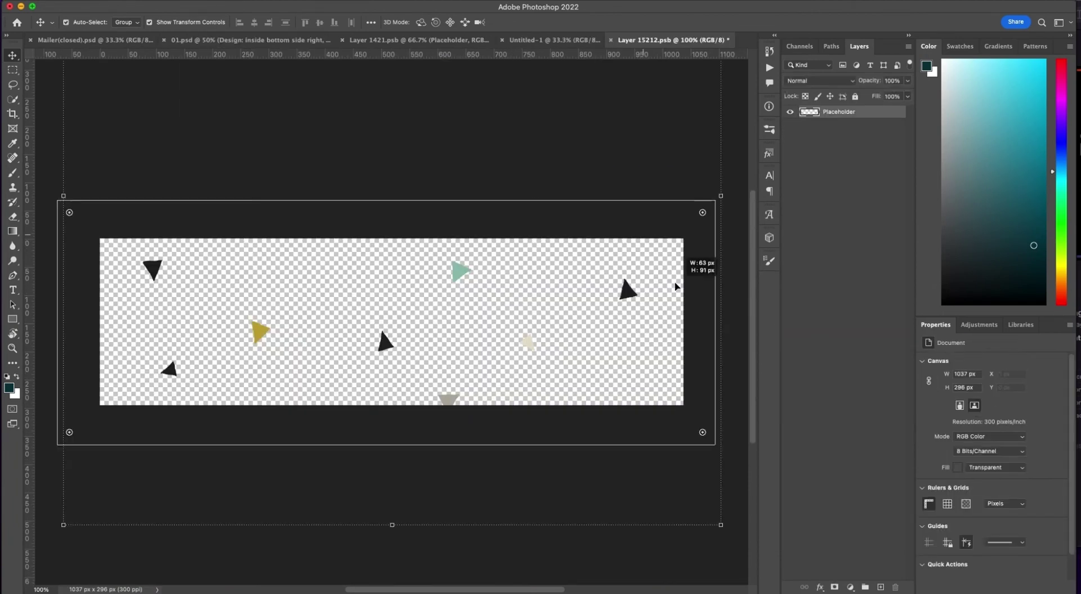
Cover the inside bottom side right and inside bottom back smart objects with black rectangles, the back one about 1256 × 366 px, and save them.
drag(99, 194, 85, 232)
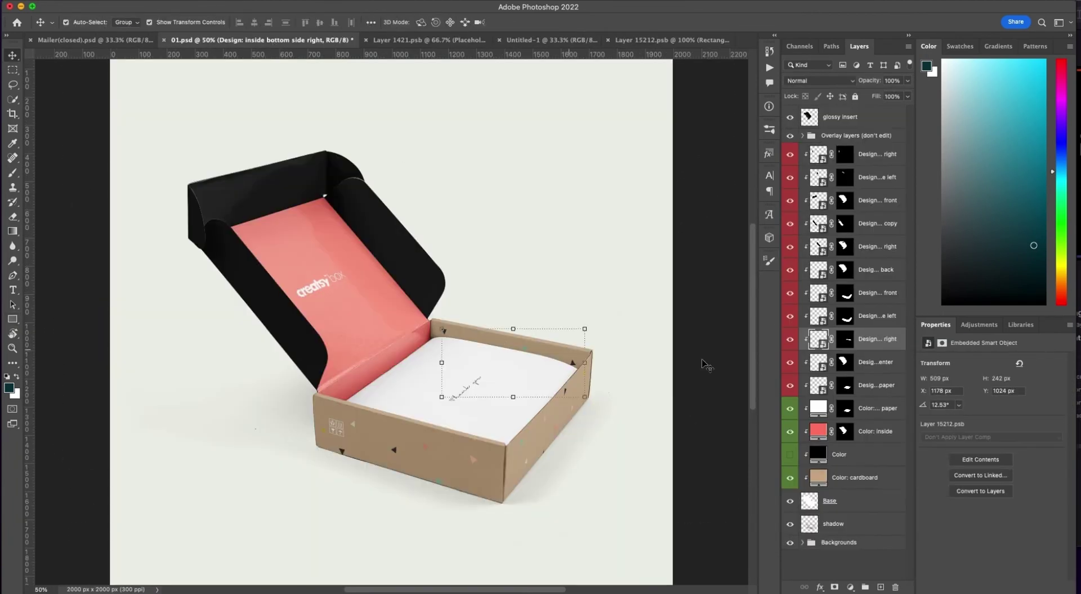
click(584, 356)
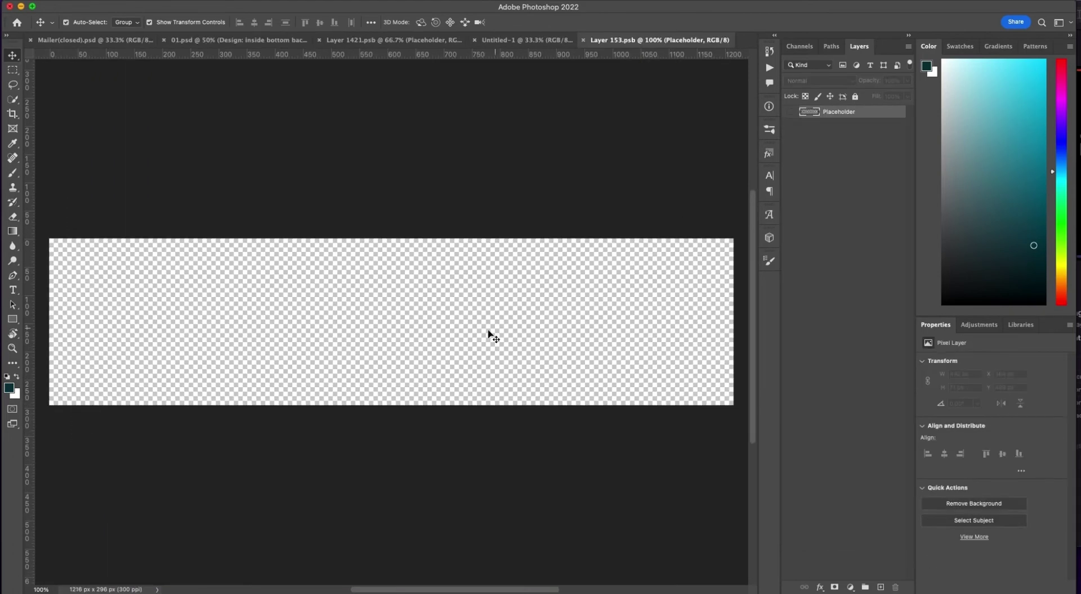
drag(37, 216, 745, 422)
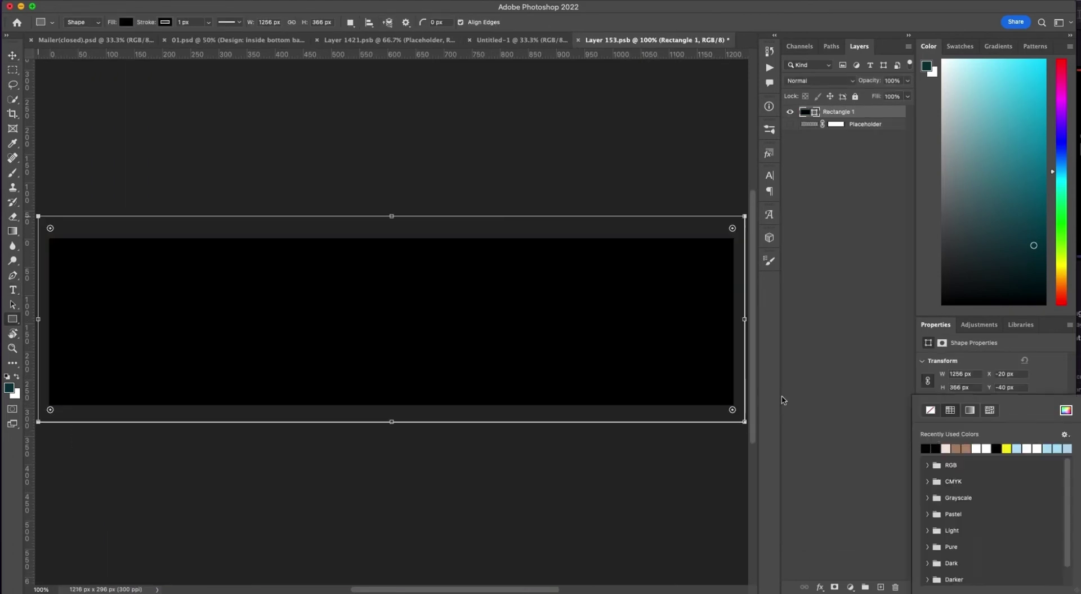
key(v)
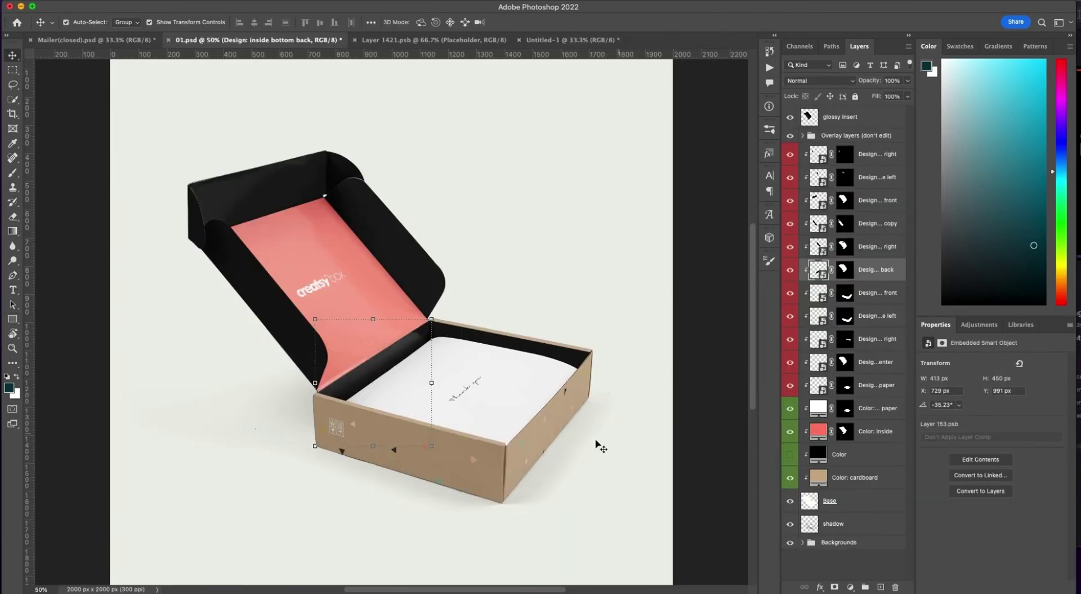
Cover the bottom front smart object, Layer 154.psb, with a black rectangle larger than its canvas, and save and close it.
click(596, 441)
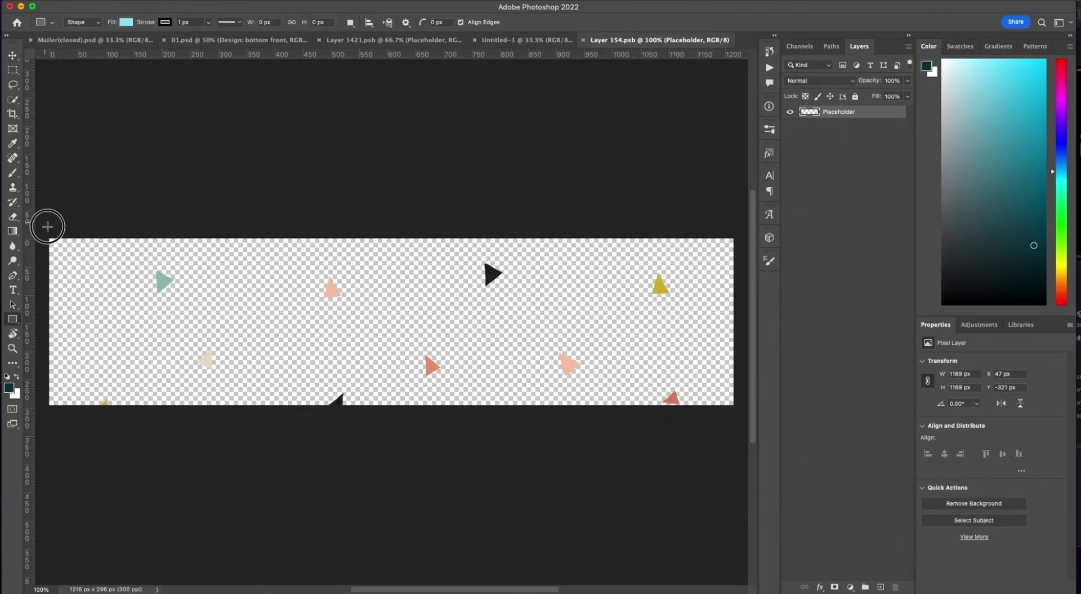
drag(48, 225, 738, 430)
key(v)
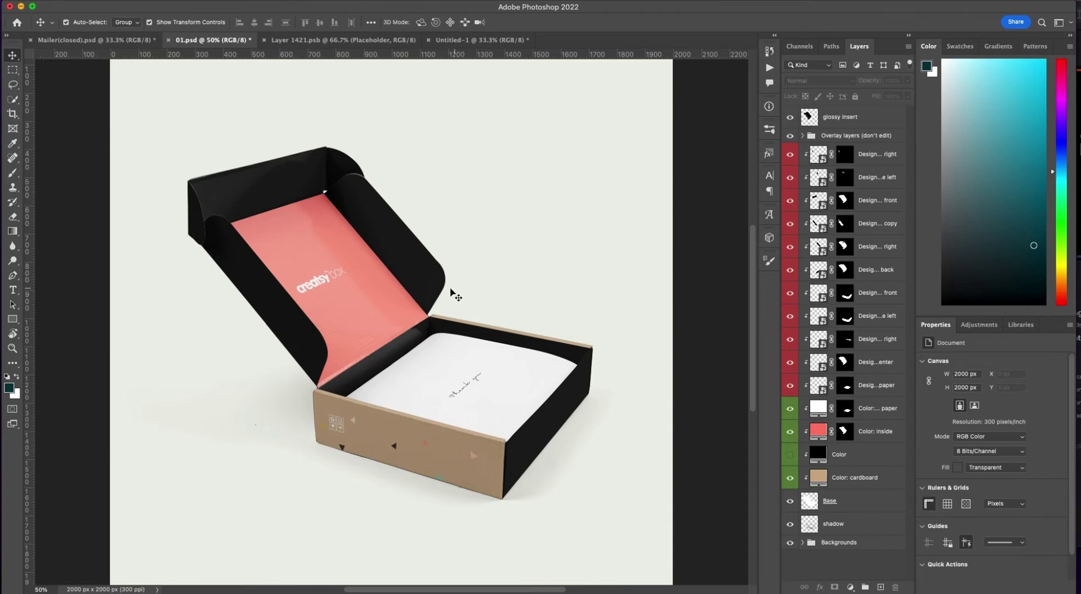
Open the outside bottom side left smart object and place 1.png from the Mailer Box Front folder over its placeholder.
click(413, 452)
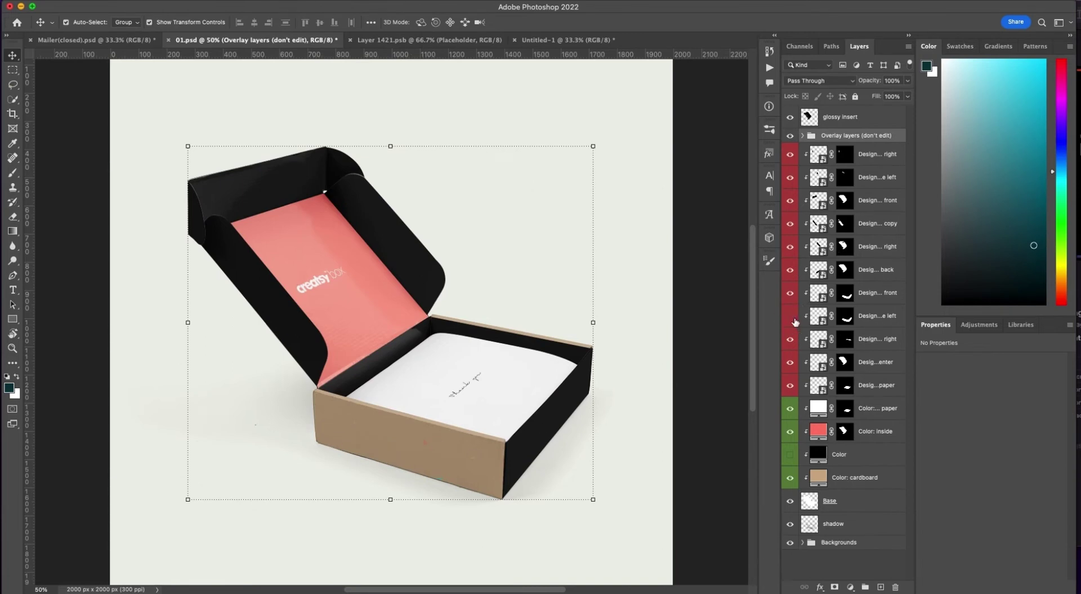
double_click(821, 317)
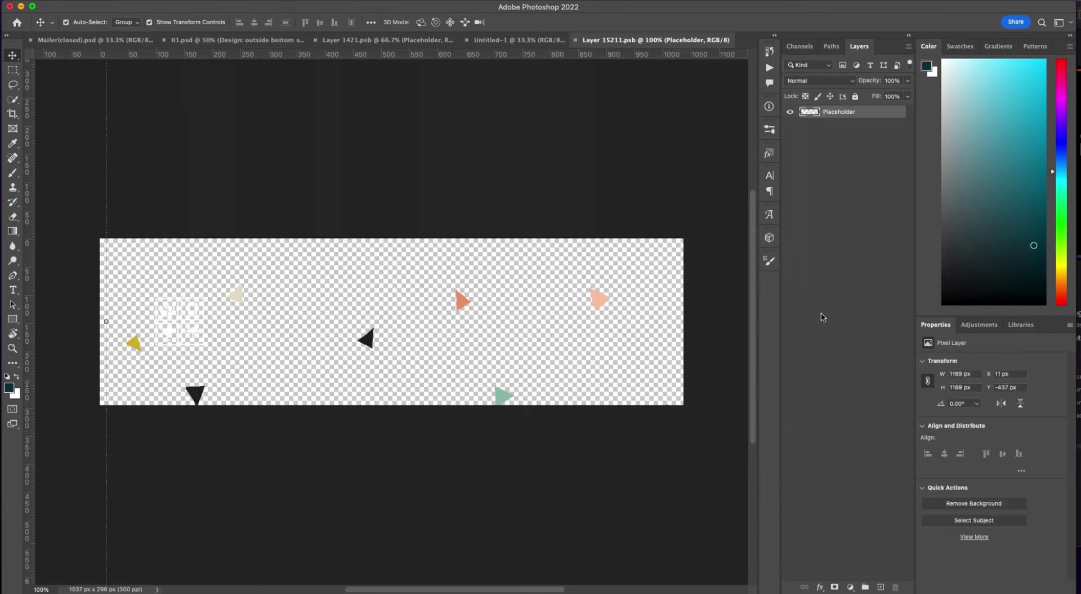
key(super+Tab)
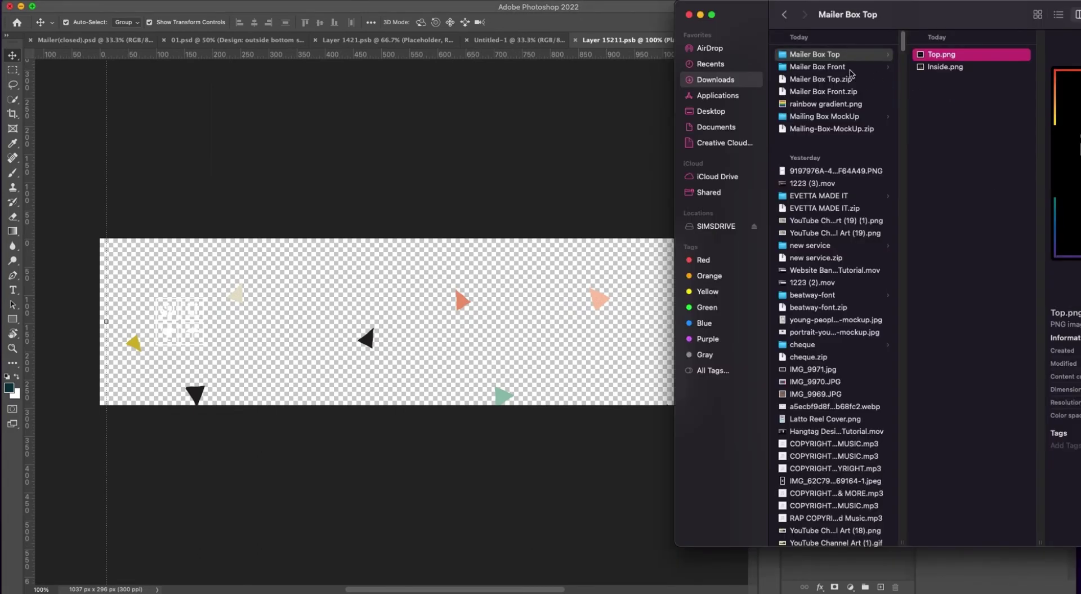
click(850, 68)
click(938, 67)
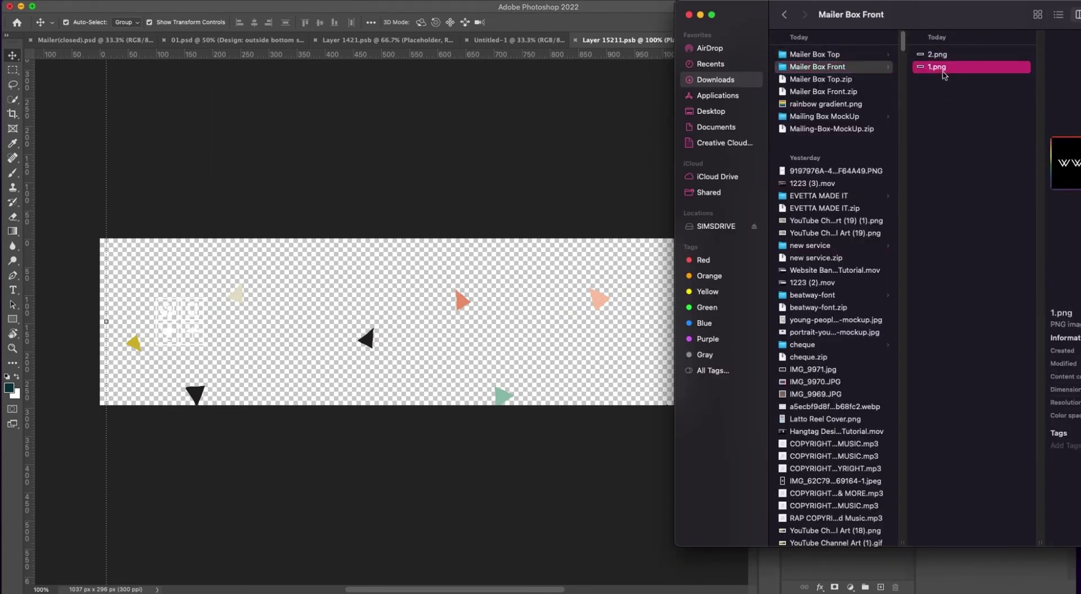
drag(939, 68, 319, 309)
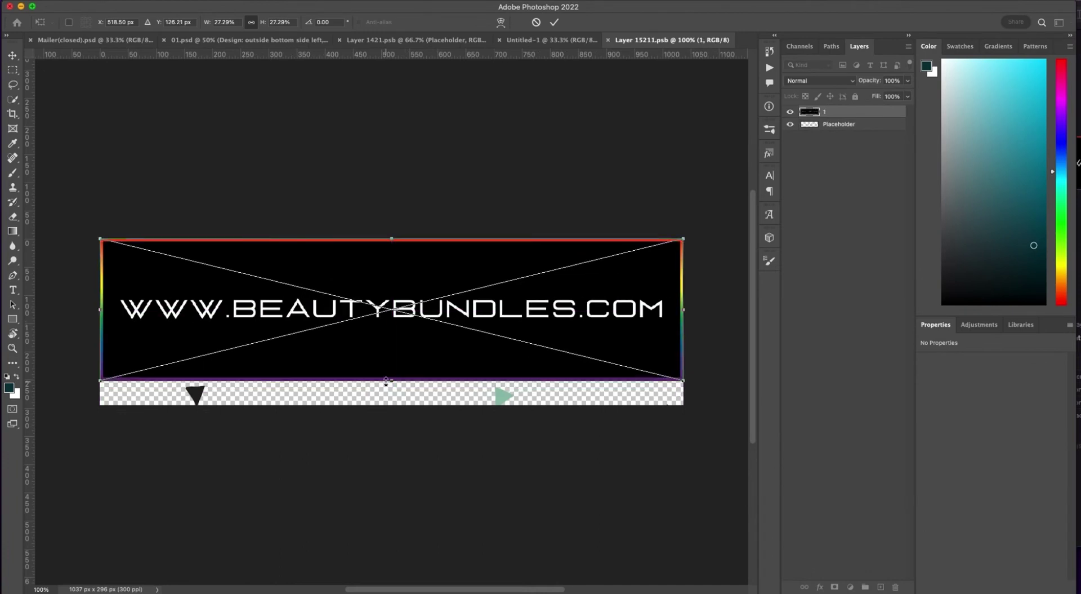
Stretch the placed website artwork vertically to a height of 32.00% to fill the canvas, and save and close the smart object.
drag(396, 386, 395, 404)
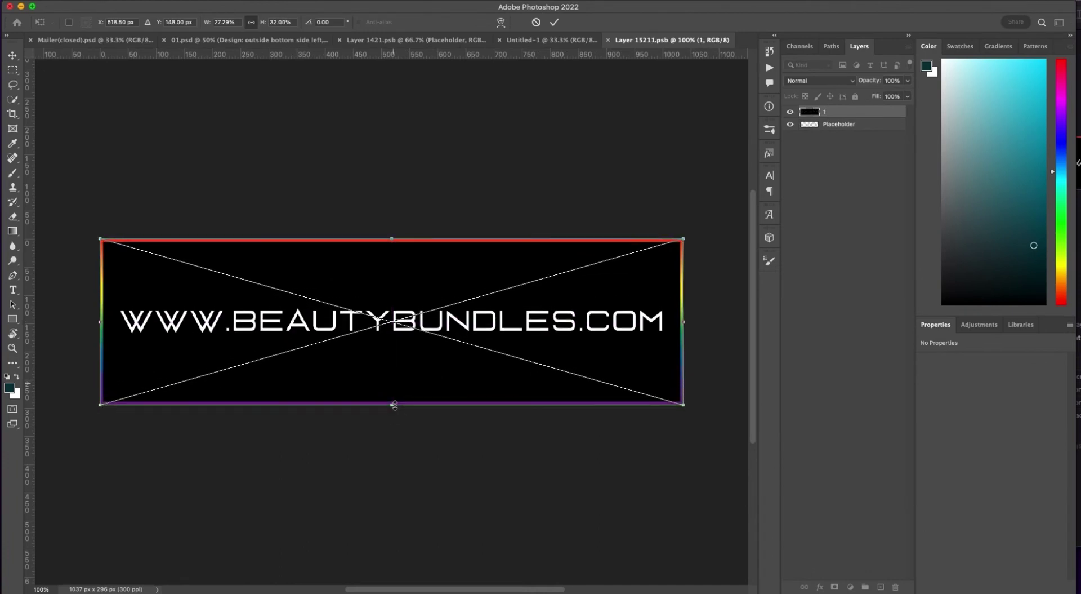
key(Return)
key(super+s)
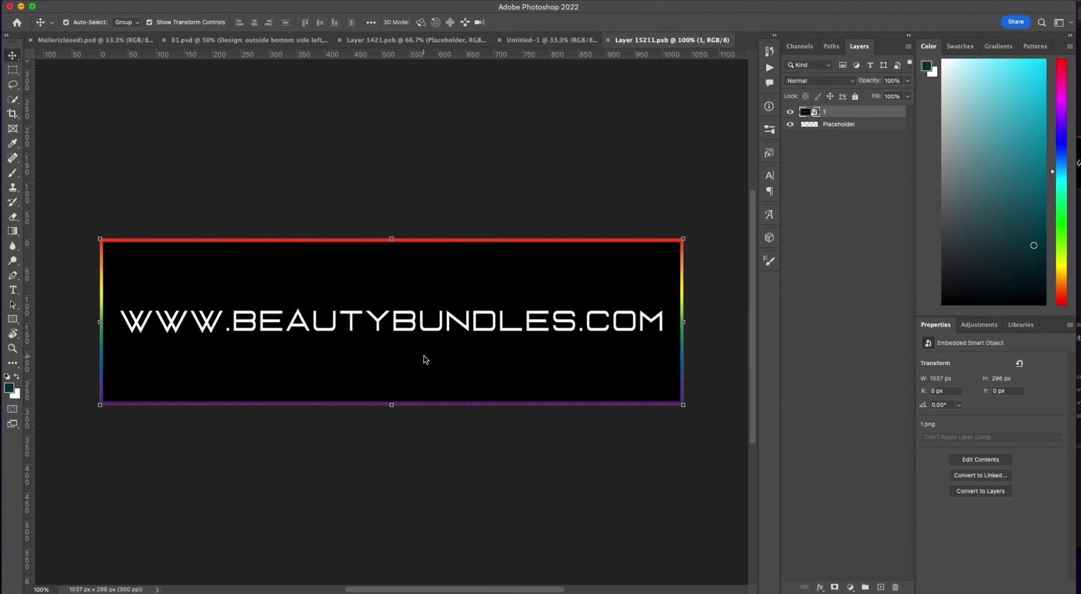
click(608, 40)
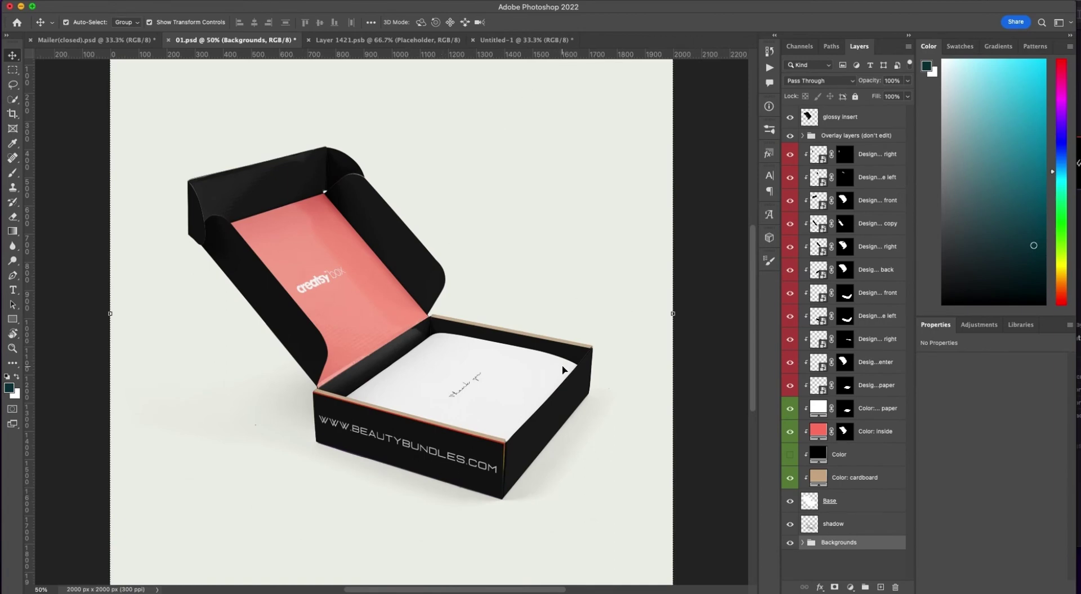
Examine the website panel and its edges up close on the open box mockup in 01.psd.
key(super+equal)
key(super+equal)
key(super+equal)
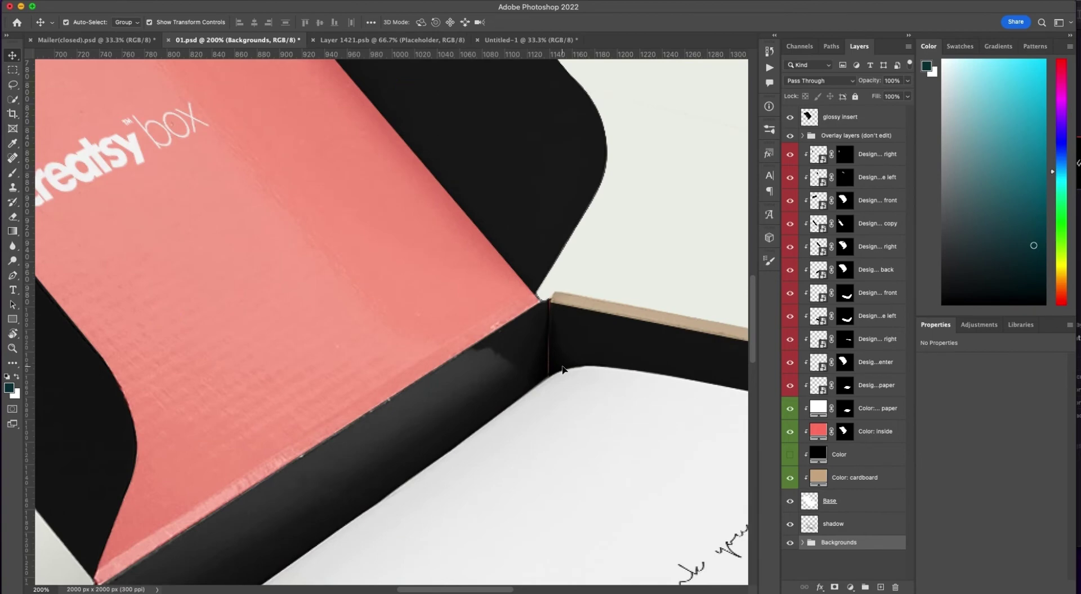
scroll(563, 370, down, 10)
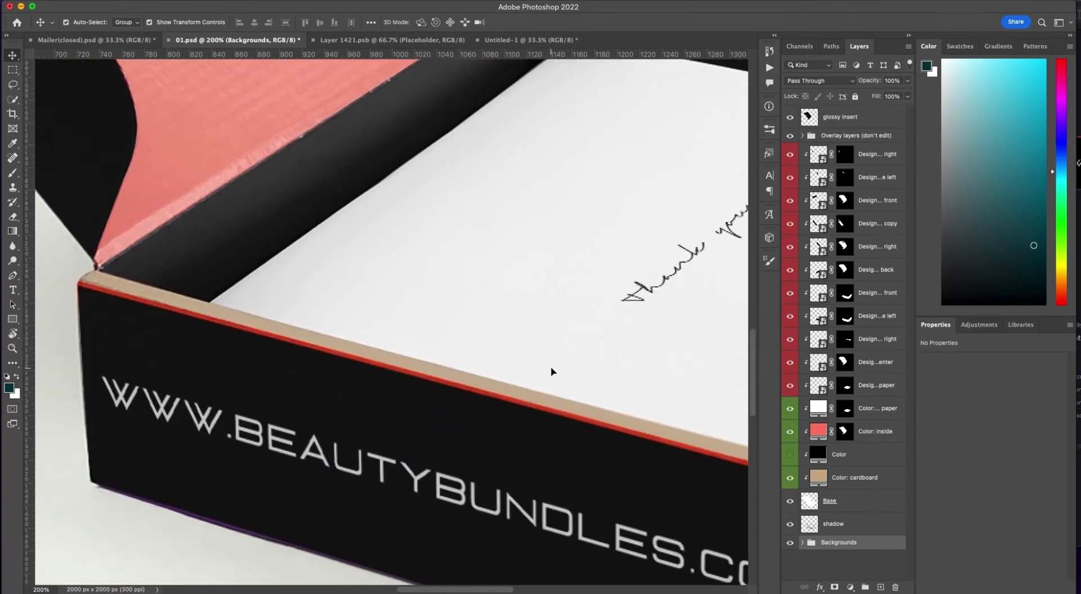
scroll(448, 591, down, 2)
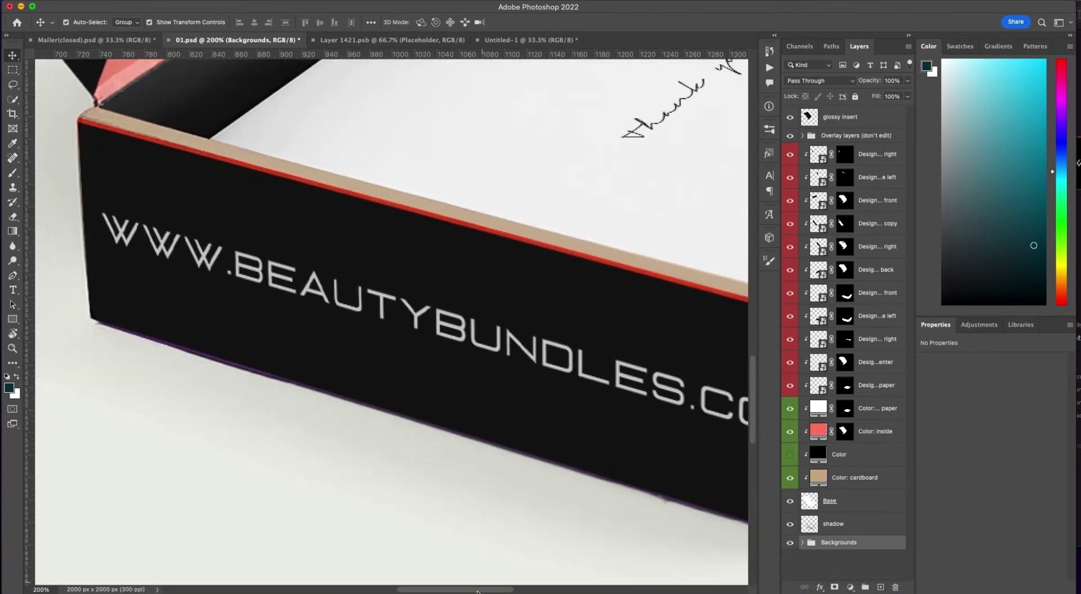
drag(473, 590, 523, 589)
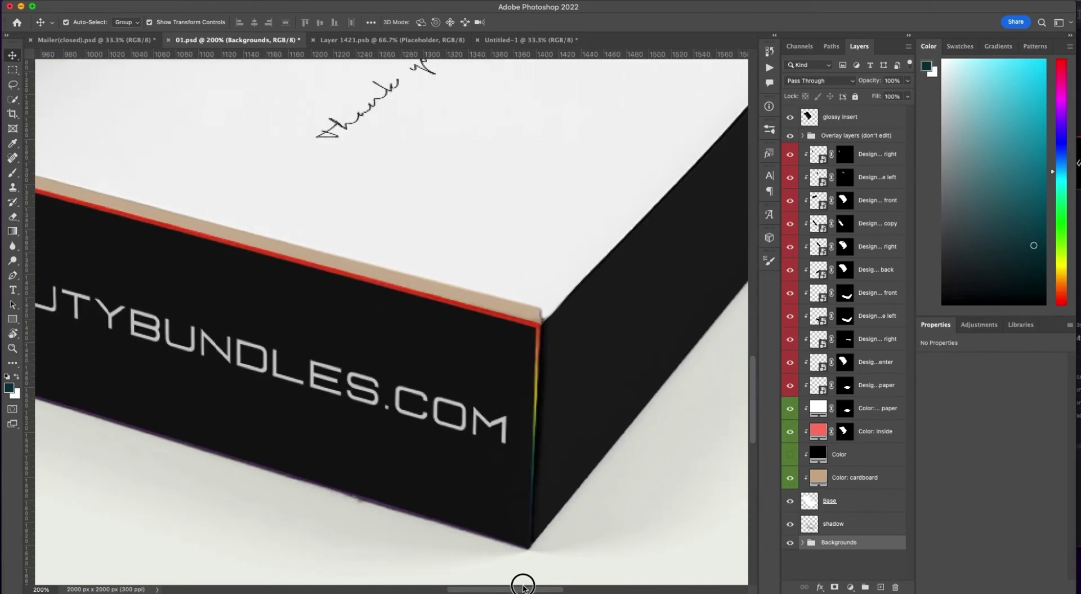
click(525, 41)
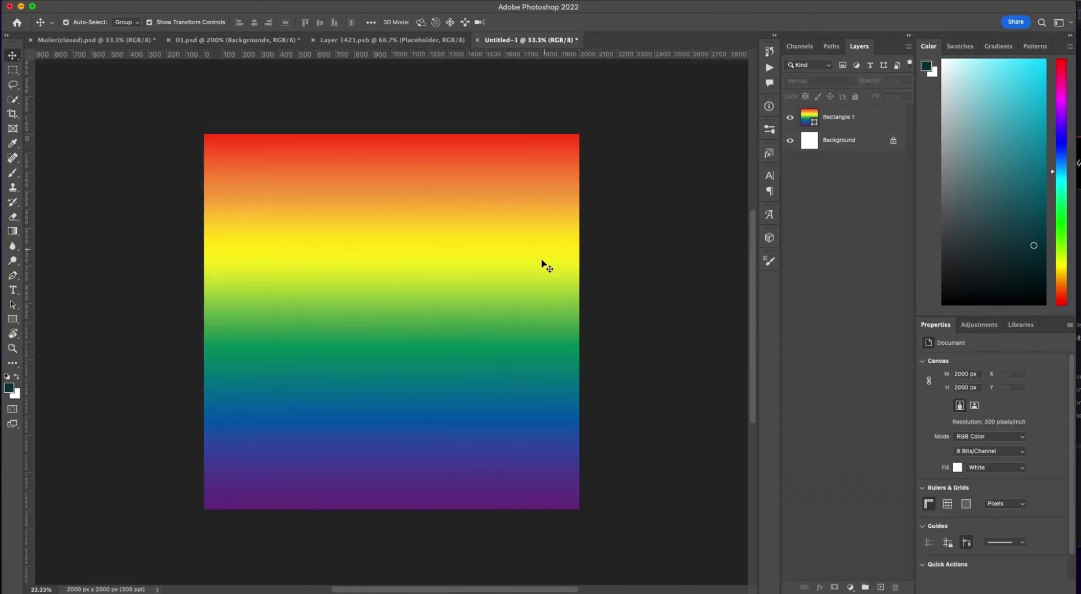
click(393, 40)
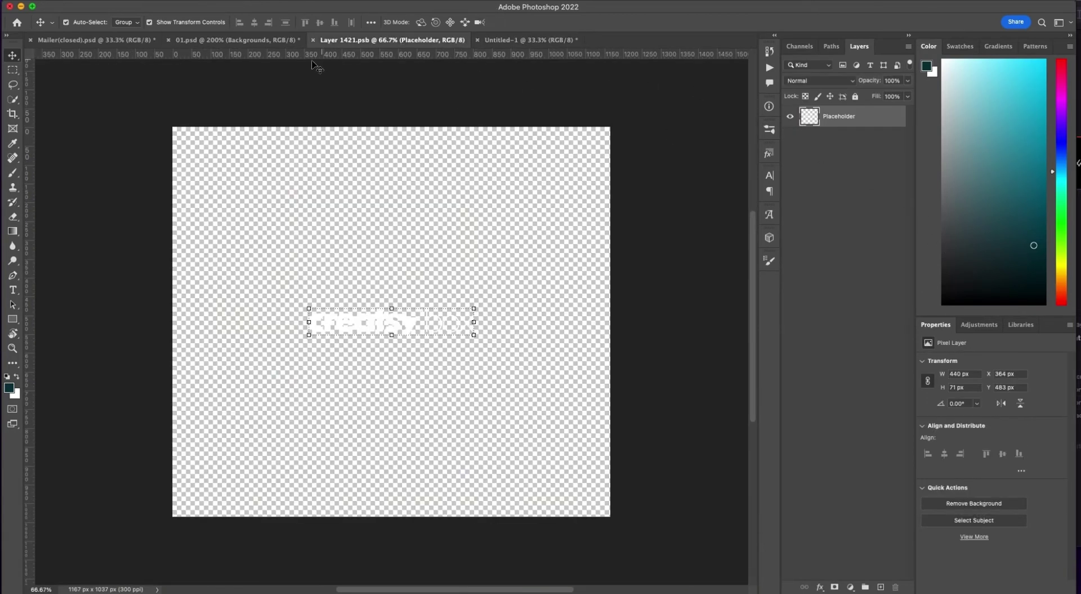
click(251, 40)
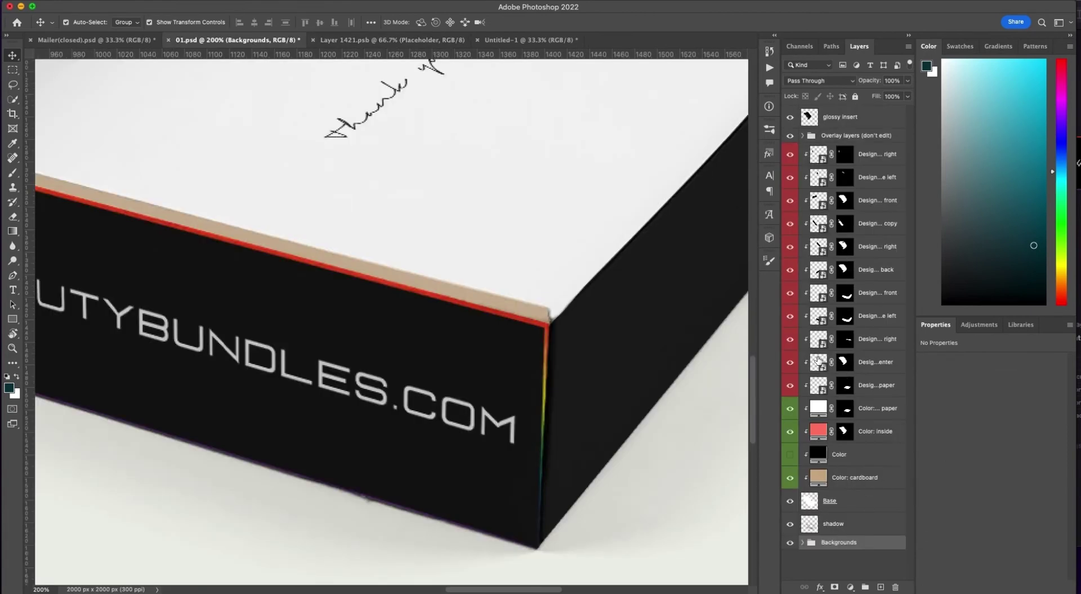
Identify the outside bottom side left design layer by toggling its visibility, and open its smart object.
click(790, 316)
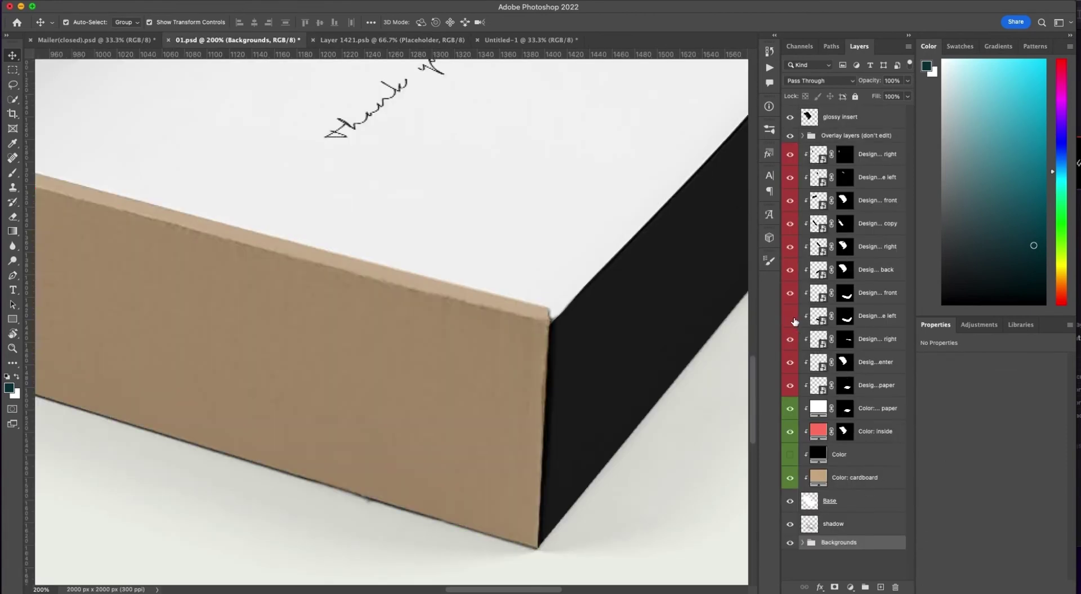
click(790, 316)
double_click(811, 317)
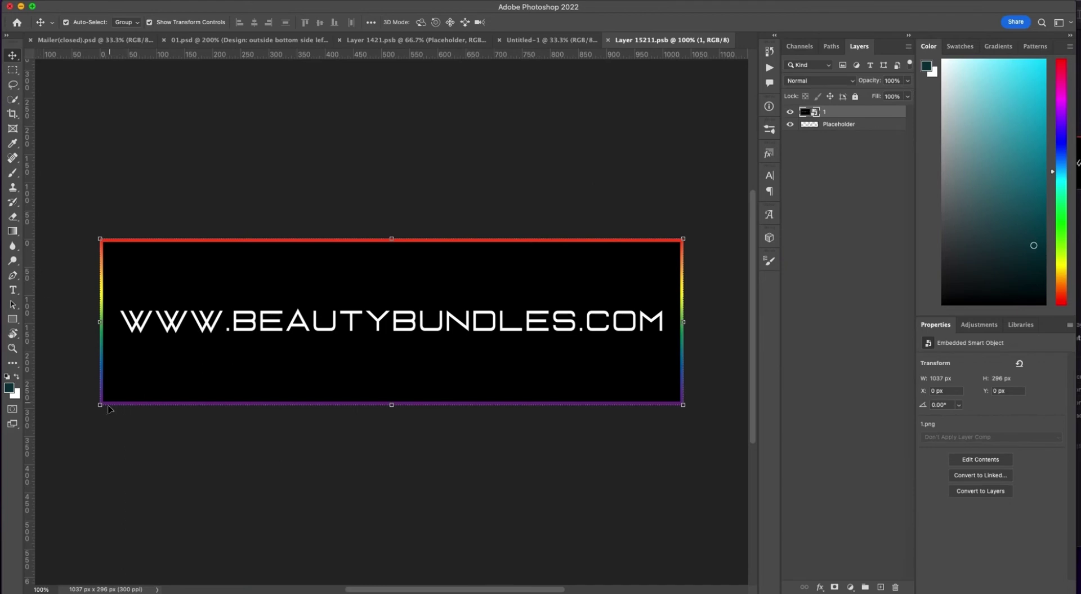
Try to shrink the placed website artwork to 26.93% width and 31.58% height.
drag(102, 403, 104, 403)
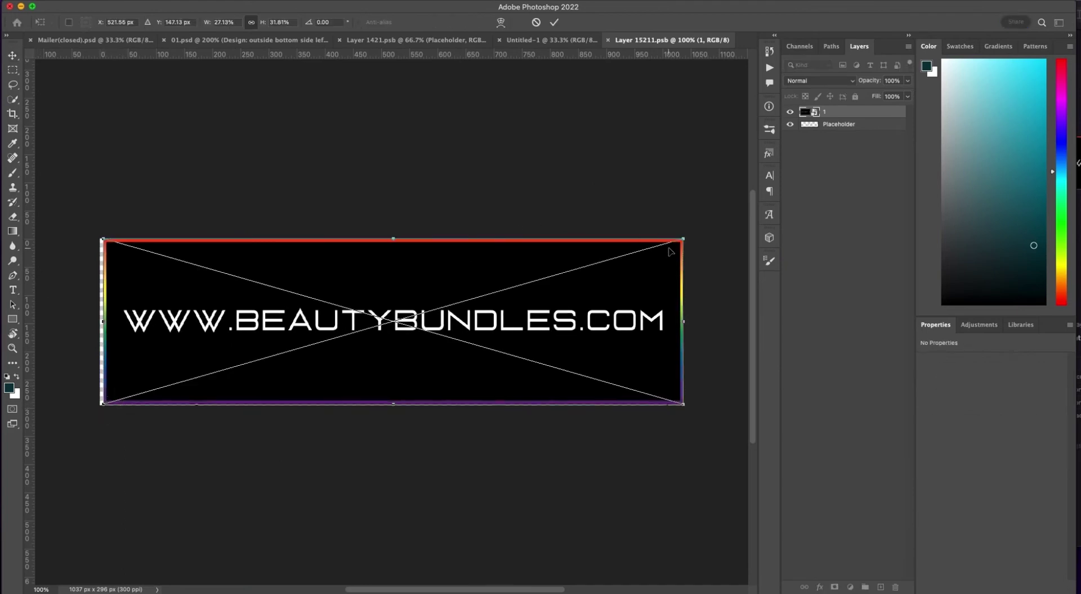
drag(683, 238, 681, 240)
drag(614, 297, 618, 295)
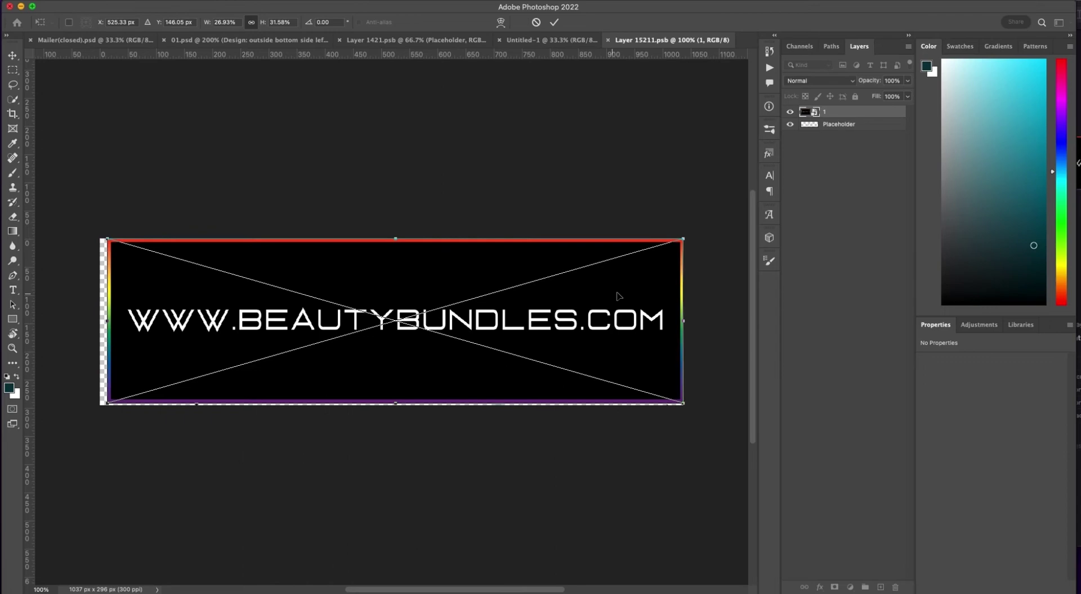
key(Return)
Replace the website artwork with a fresh copy of 1.png from the Mailer Box Front folder, hide the Placeholder layer, and save.
key(BackSpace)
key(super+Tab)
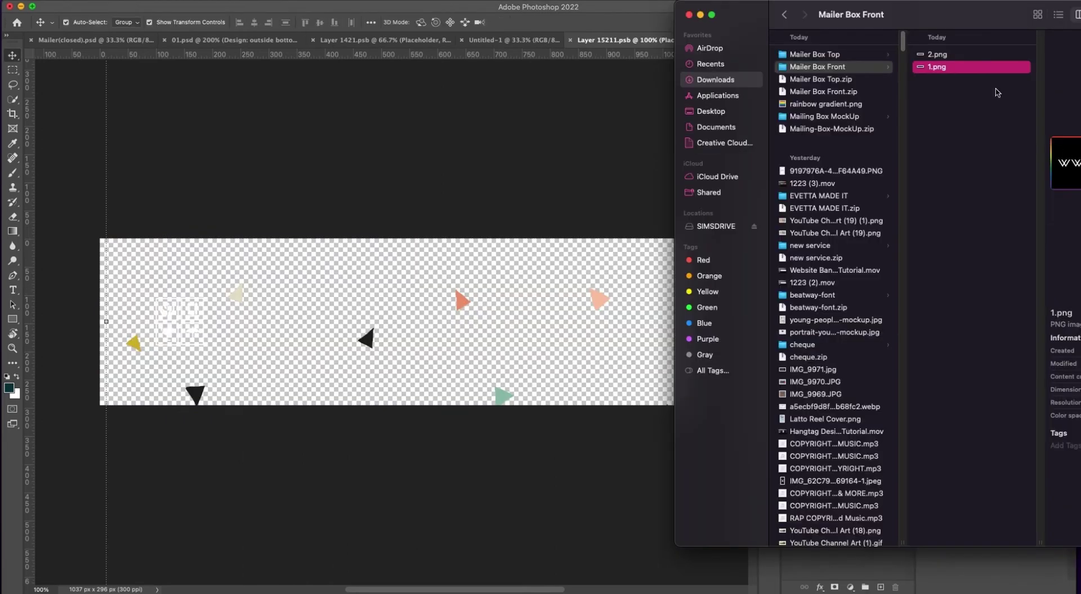
drag(993, 67, 532, 299)
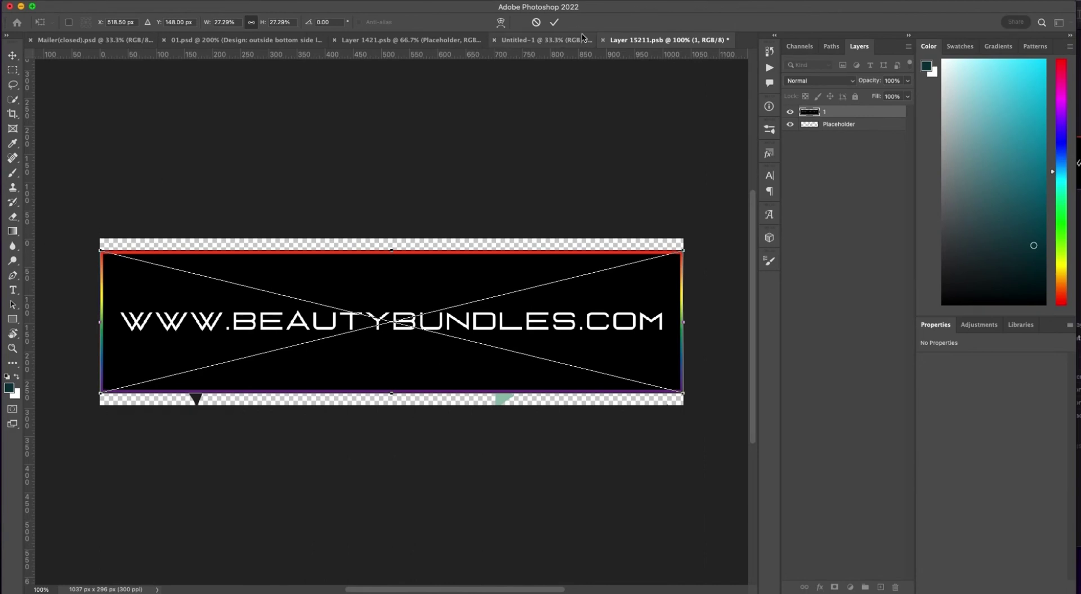
click(554, 22)
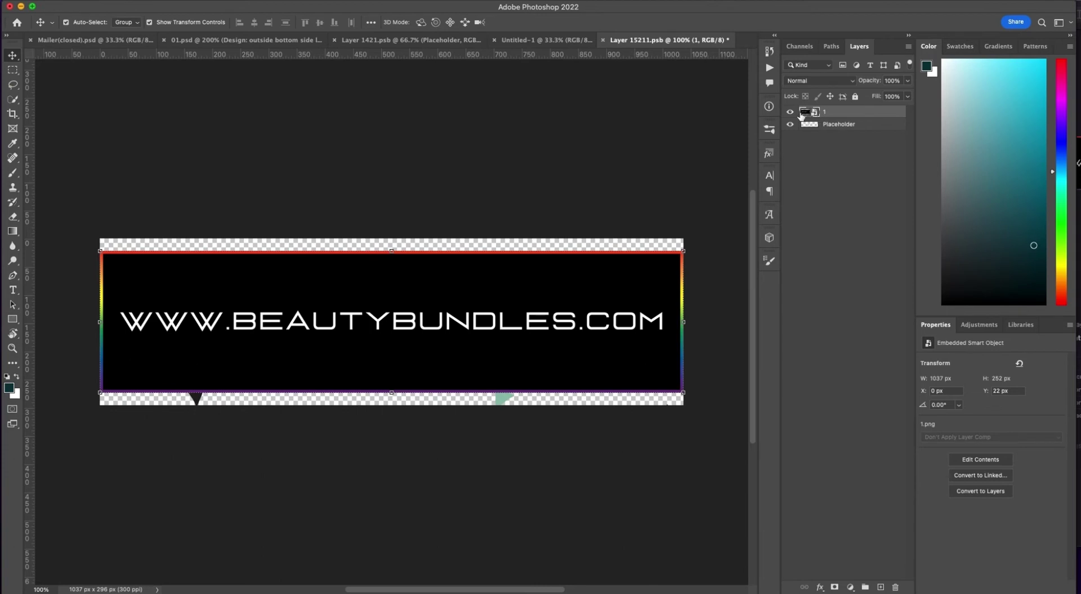
click(790, 125)
key(super+s)
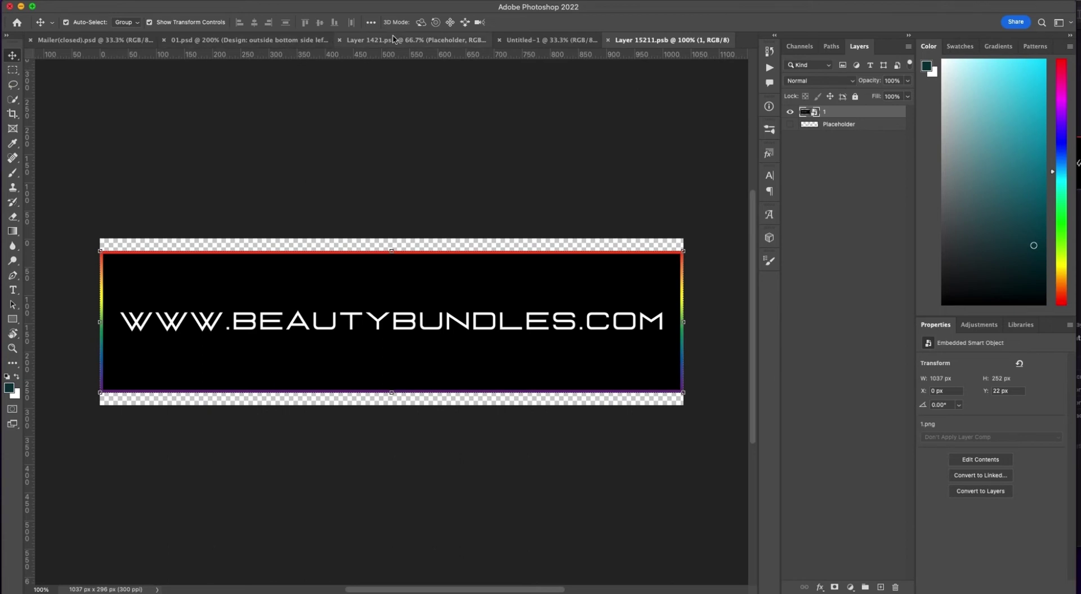
Check the panel on the mockup, and stretch the website artwork in Layer 15211.psb vertically to about 275 px high.
click(288, 47)
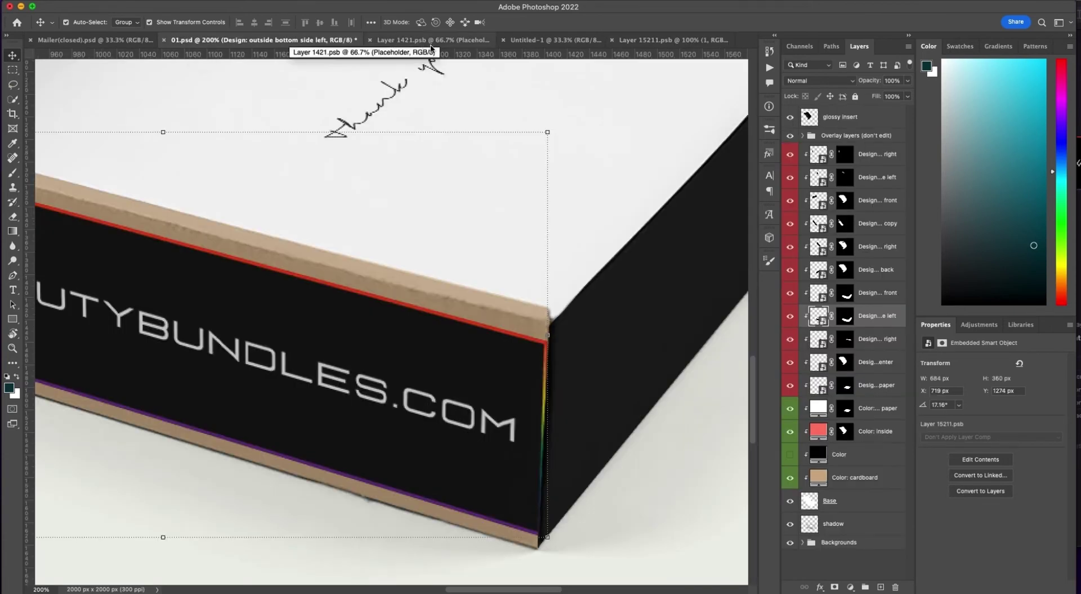
click(671, 40)
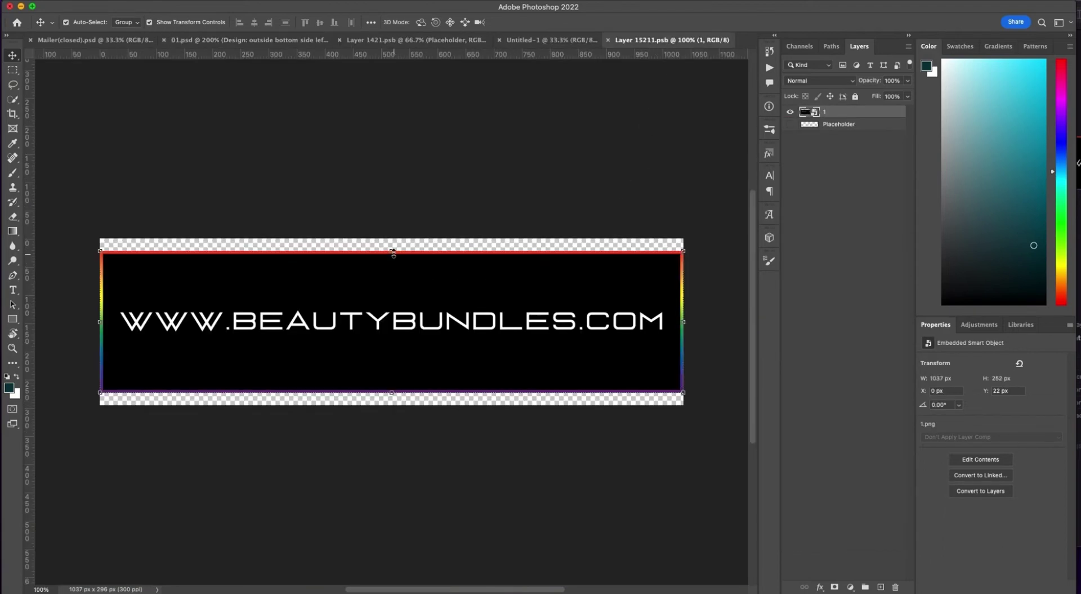
click(393, 251)
drag(392, 251, 392, 244)
drag(387, 393, 389, 399)
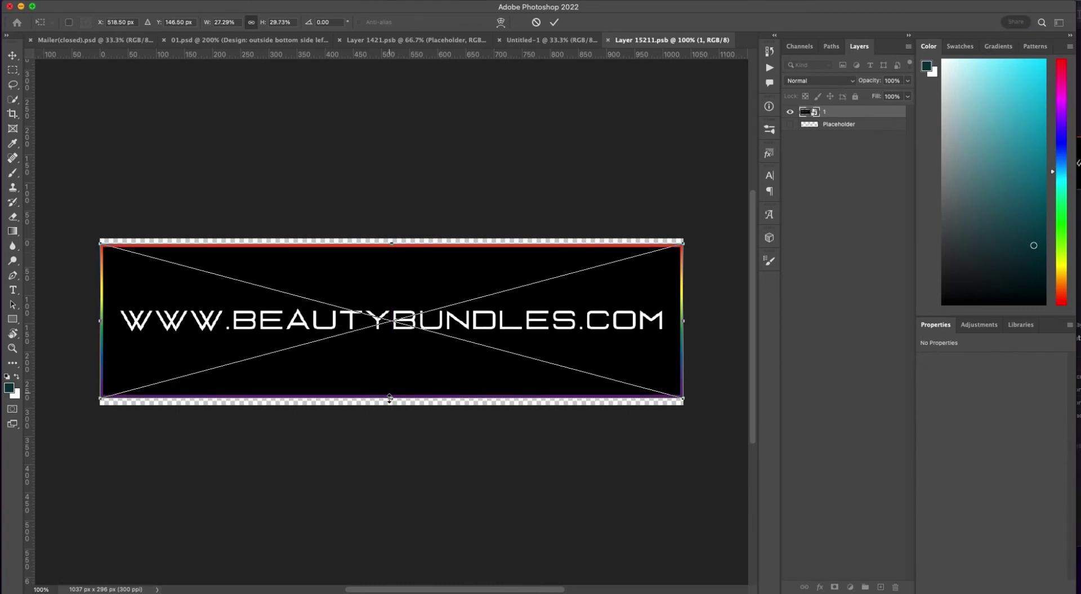
key(Return)
Add a black rectangle of about 1143 × 403 px behind the website artwork and save the smart object.
click(12, 319)
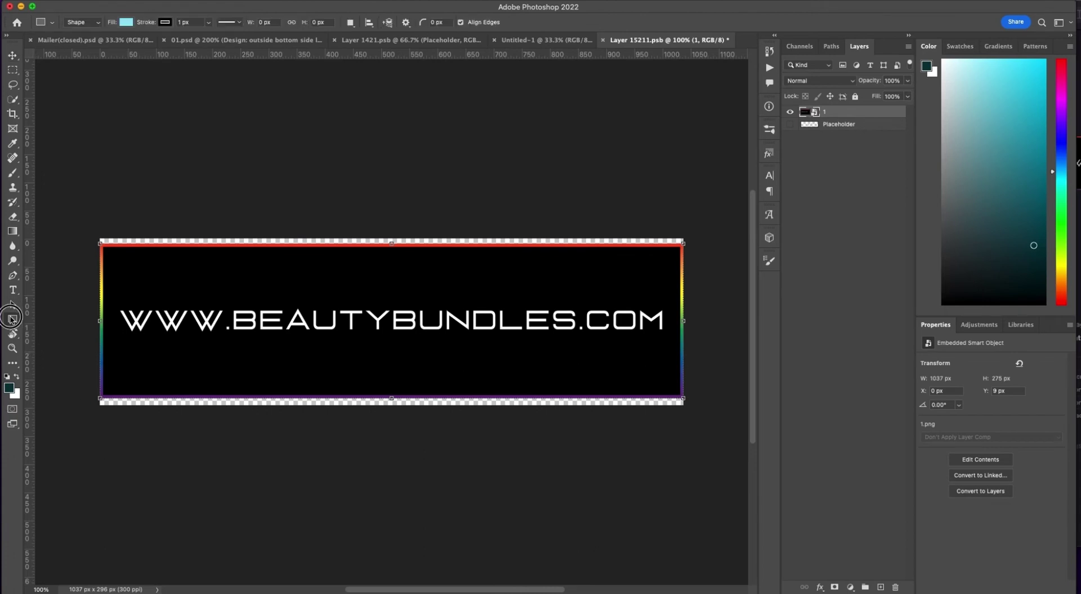
drag(61, 201, 704, 428)
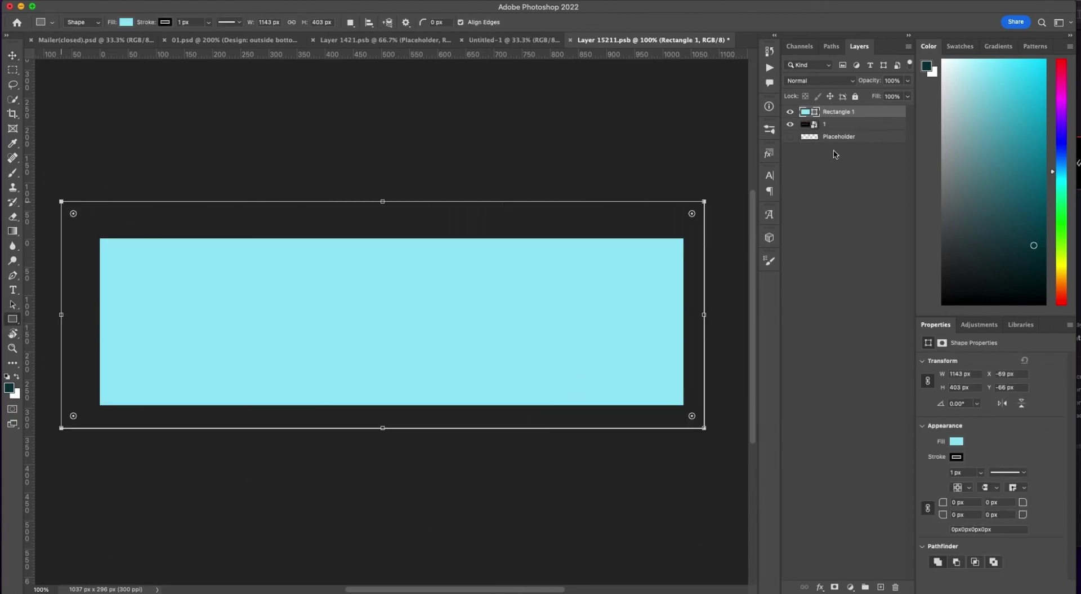
click(956, 441)
click(926, 446)
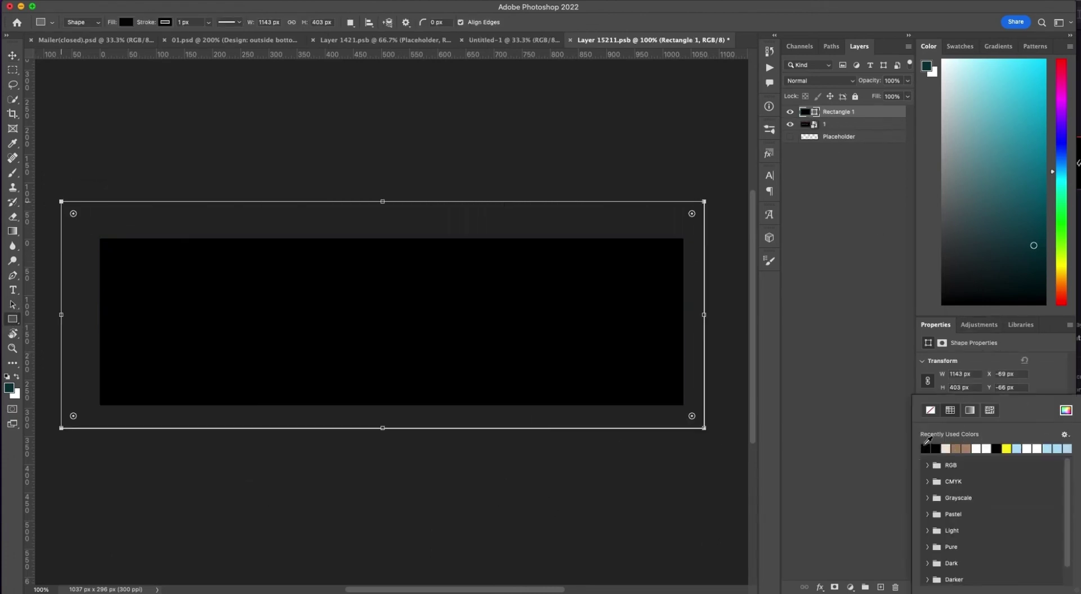
drag(873, 115, 873, 129)
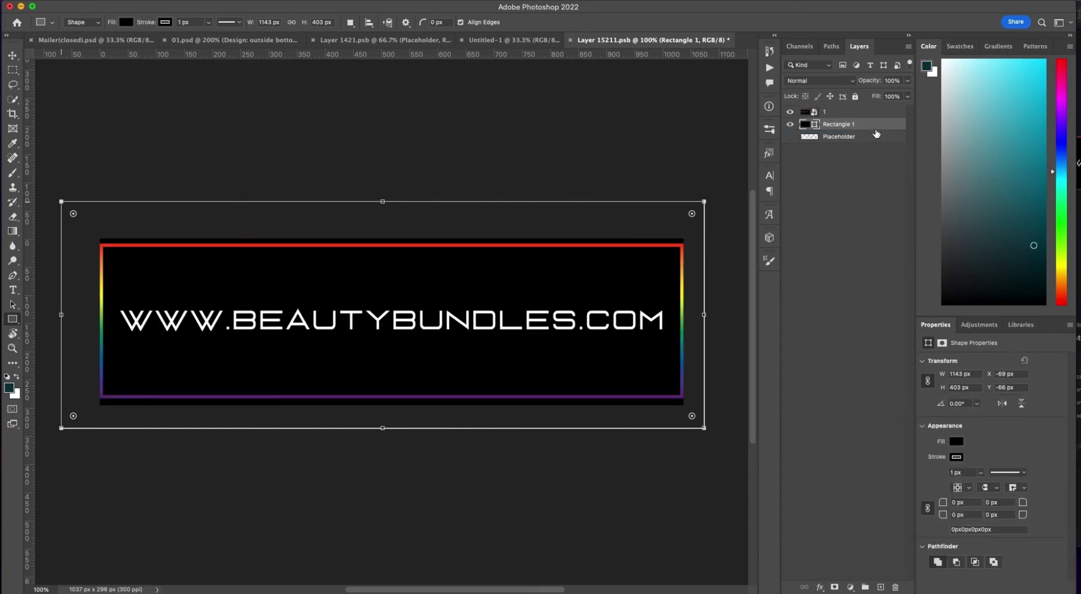
key(ctrl+s)
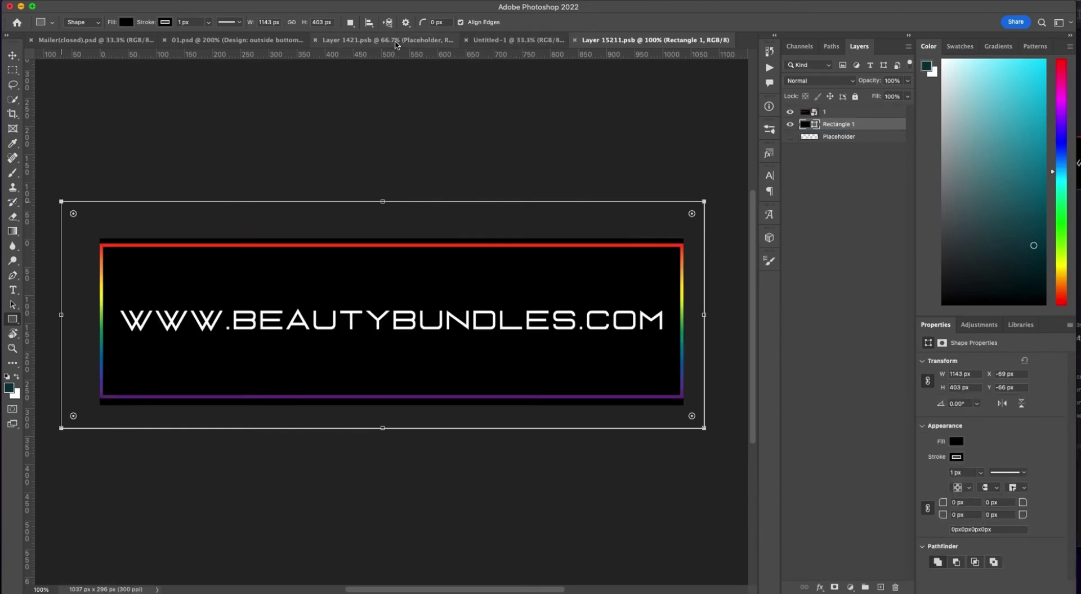
Return to 01.psd and examine the updated website panel on the whole open box.
click(397, 41)
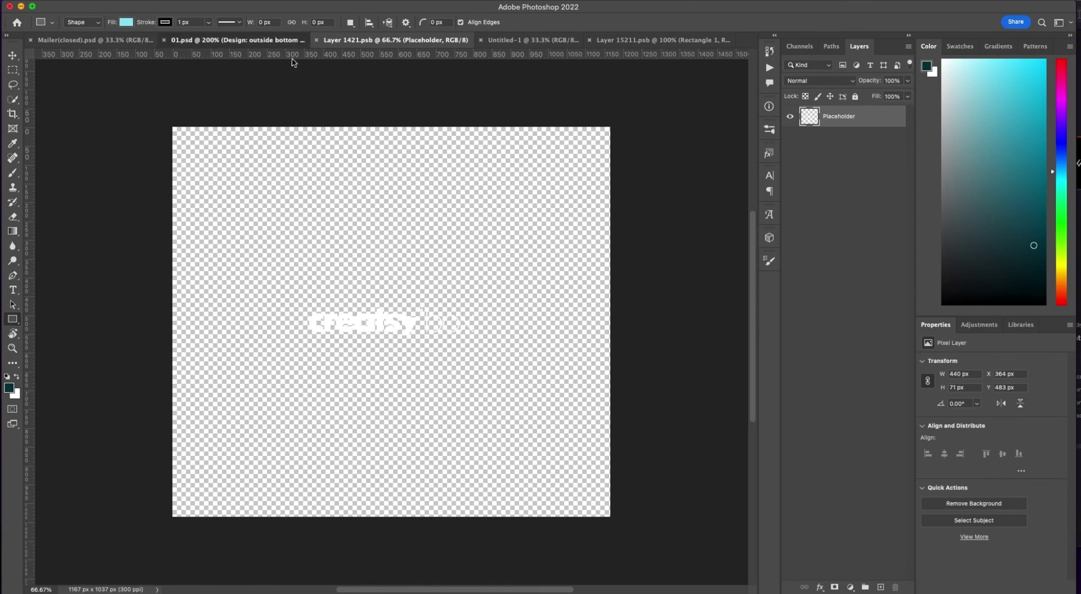
click(282, 40)
click(646, 557)
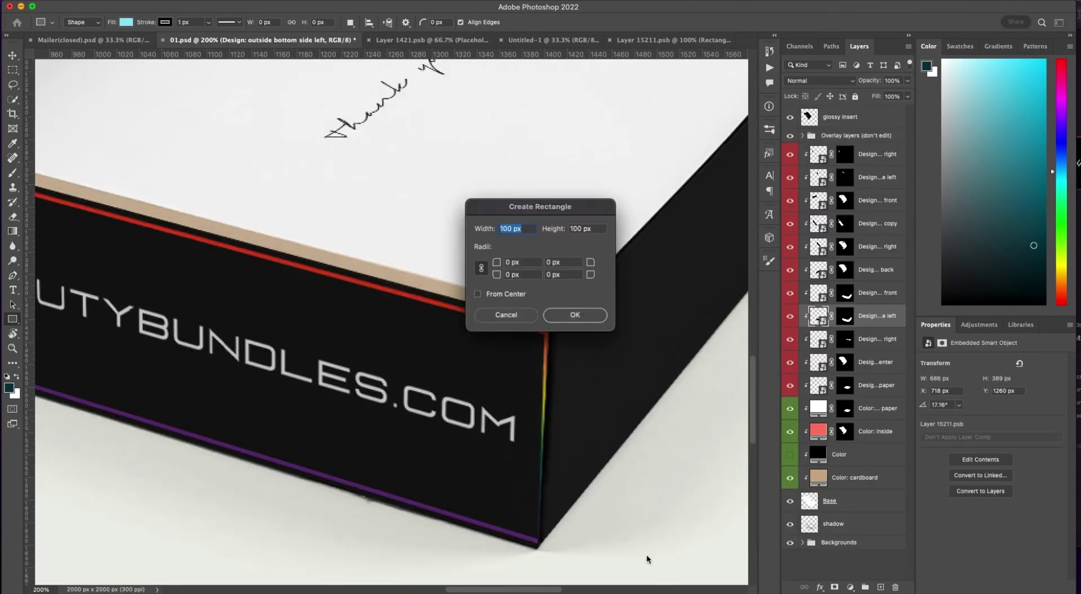
click(526, 314)
key(super+minus)
key(super+minus)
key(super+minus)
click(598, 321)
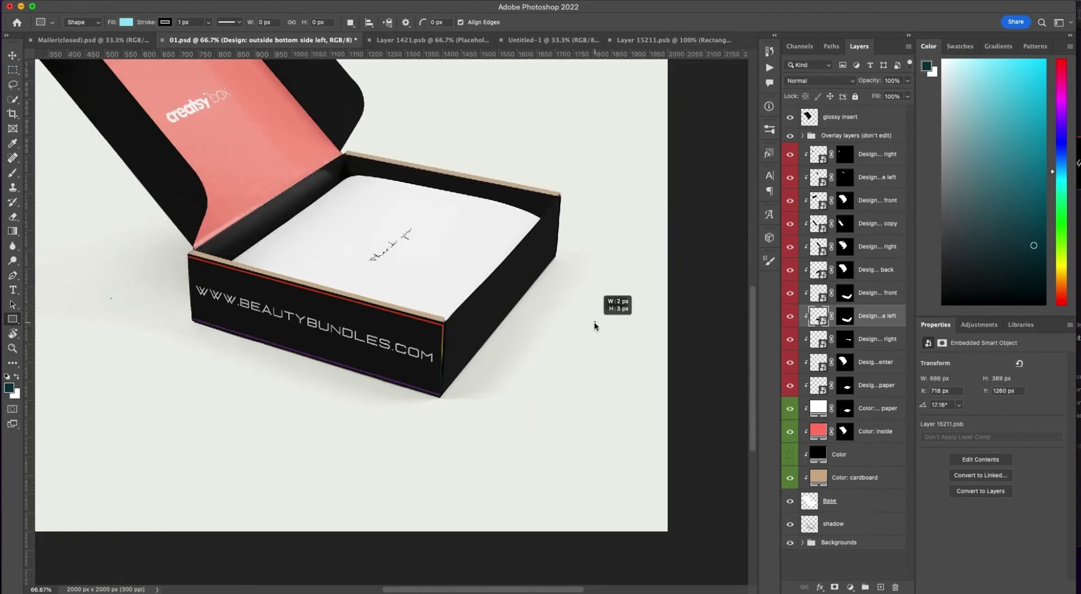
click(506, 316)
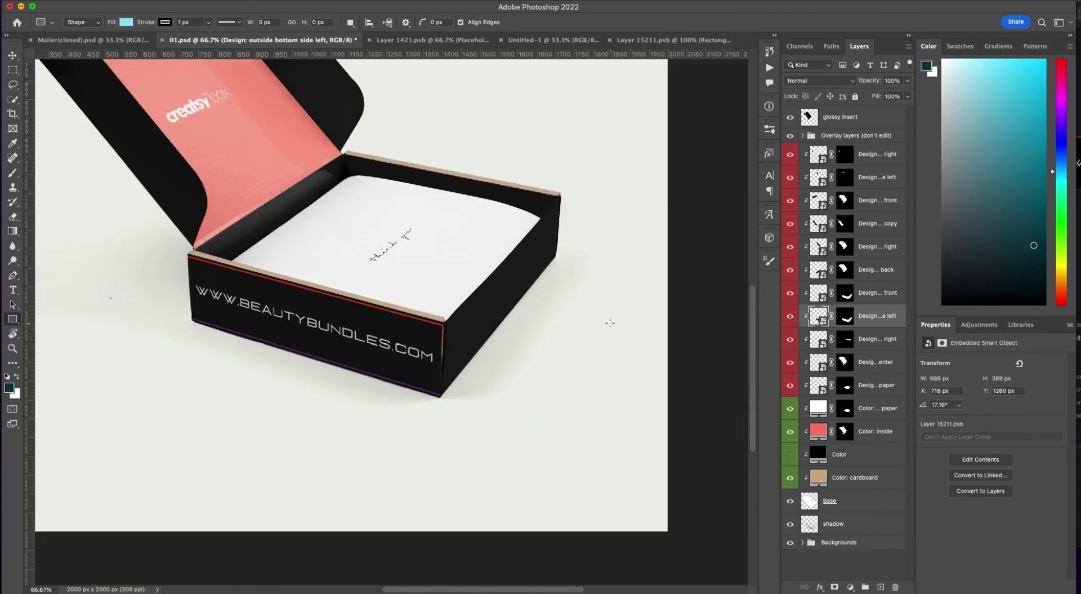
scroll(575, 314, up, 3)
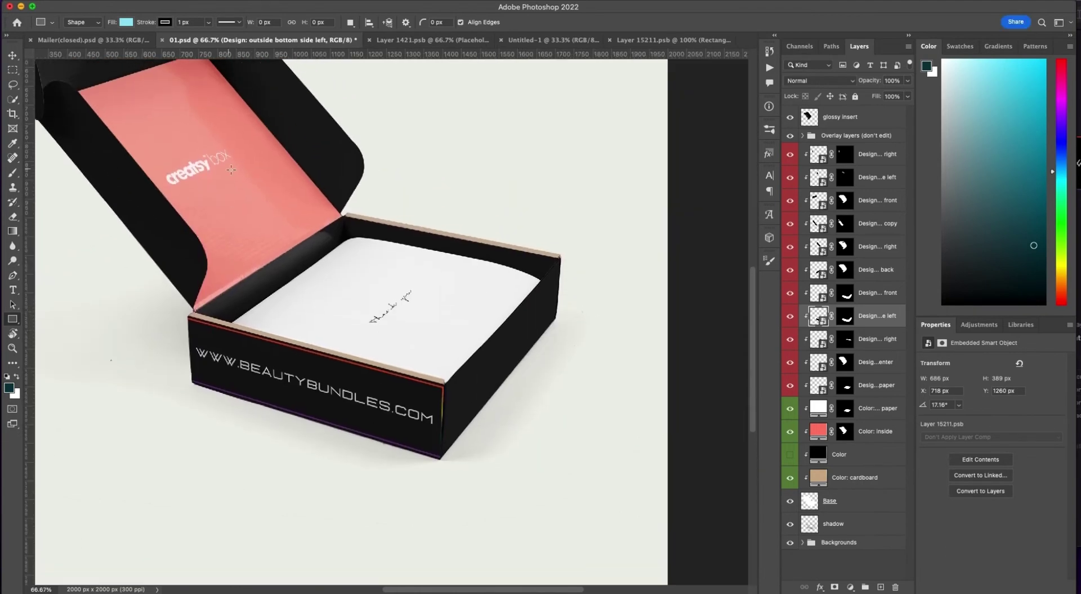
key(v)
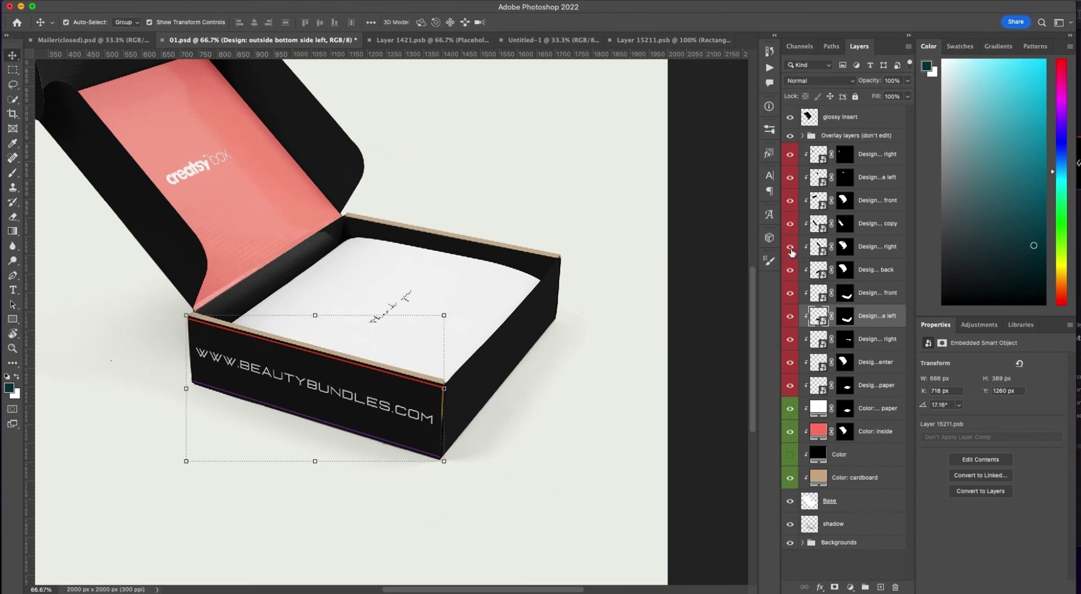
Toggle the design layers' visibility to identify the inside top center layer, and open its smart object, Layer 1421.psb.
click(797, 273)
click(796, 274)
click(793, 199)
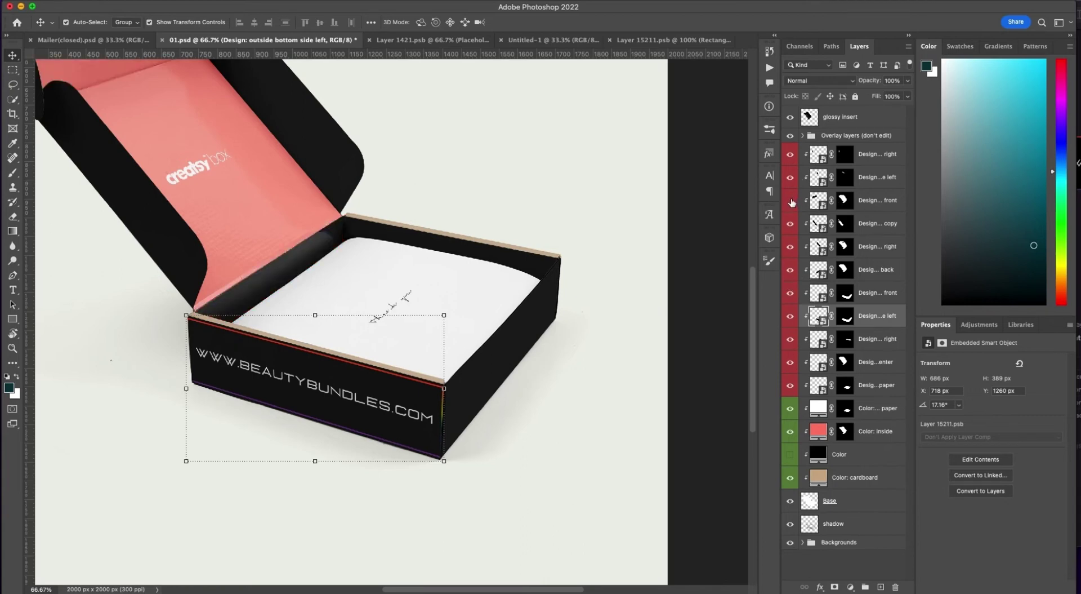
click(792, 202)
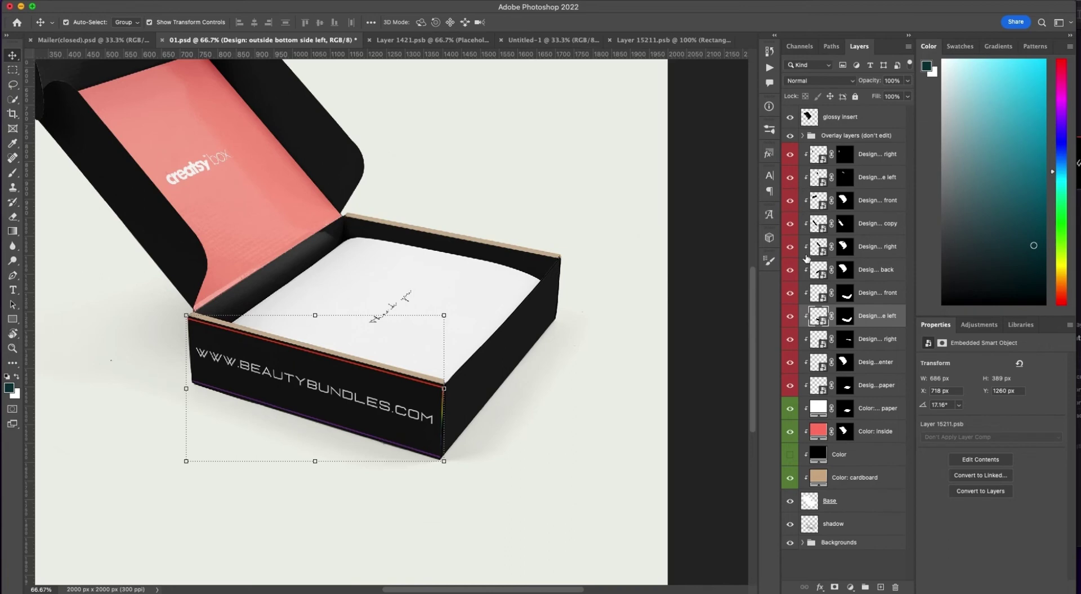
click(793, 366)
click(792, 366)
double_click(808, 364)
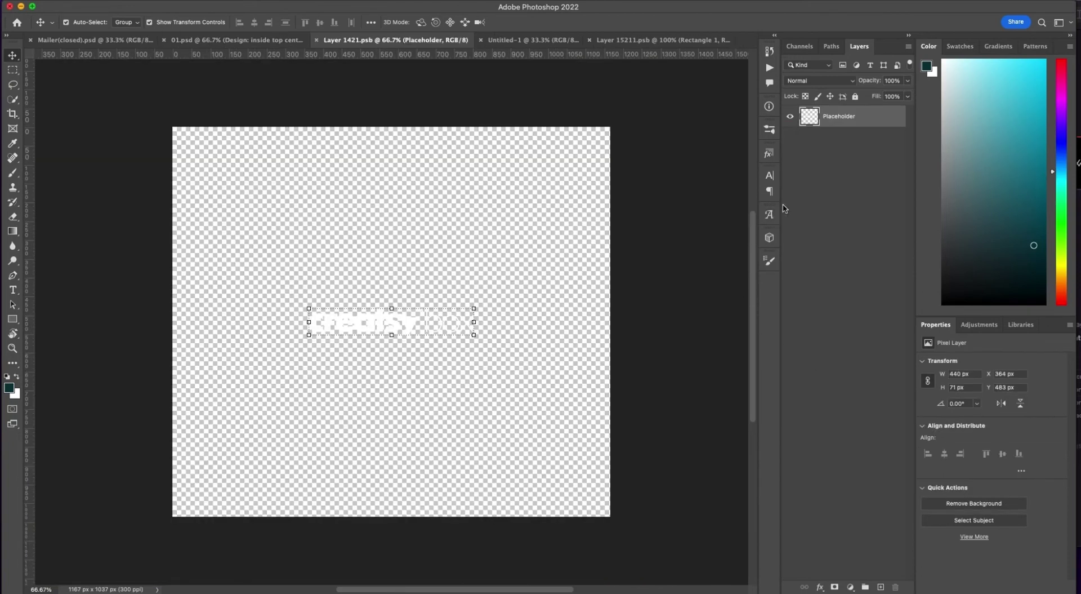
Place Inside.png from the Mailer Box Top folder over the full canvas of Layer 1421.psb and save the smart object.
click(1075, 239)
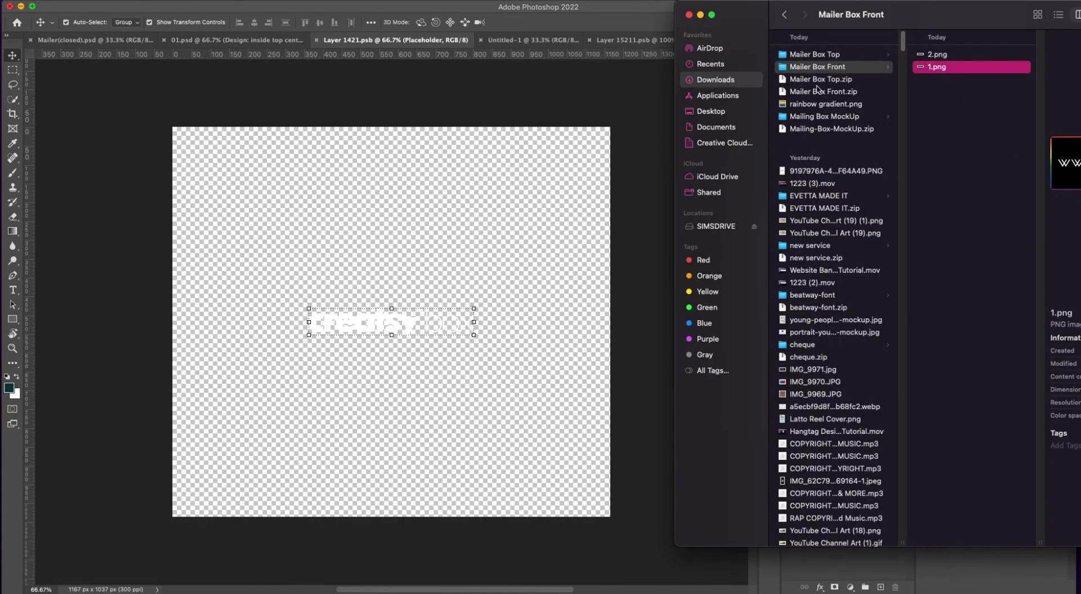
click(818, 55)
click(946, 66)
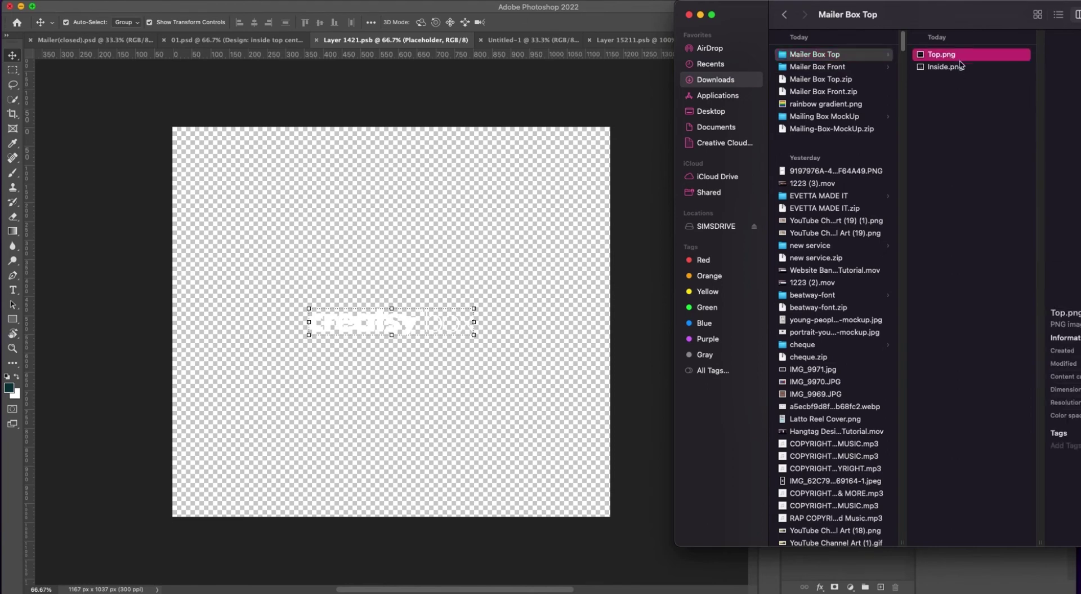
drag(964, 68, 376, 218)
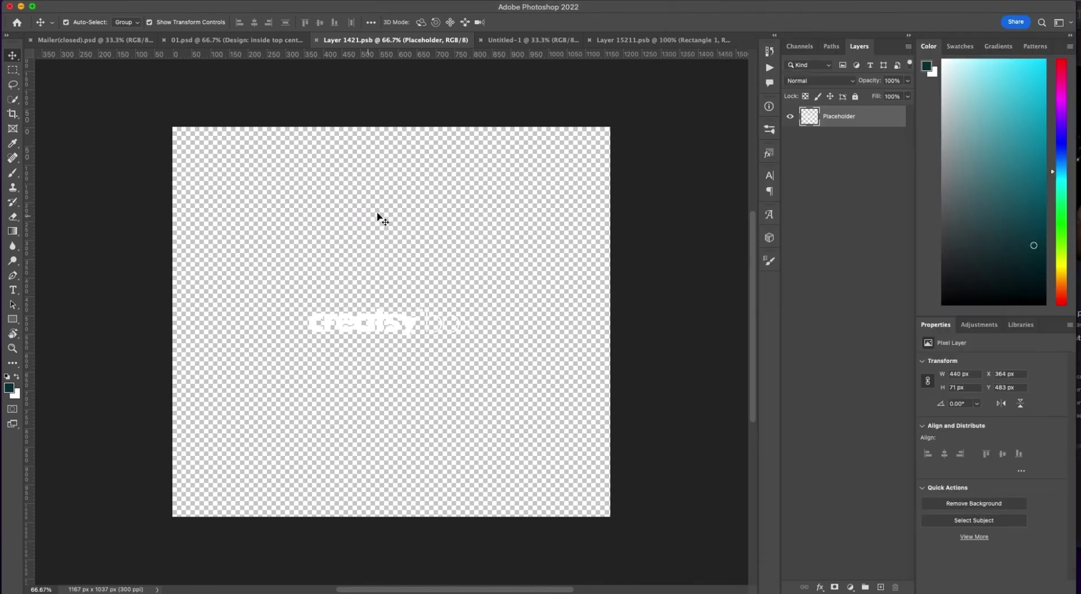
click(554, 23)
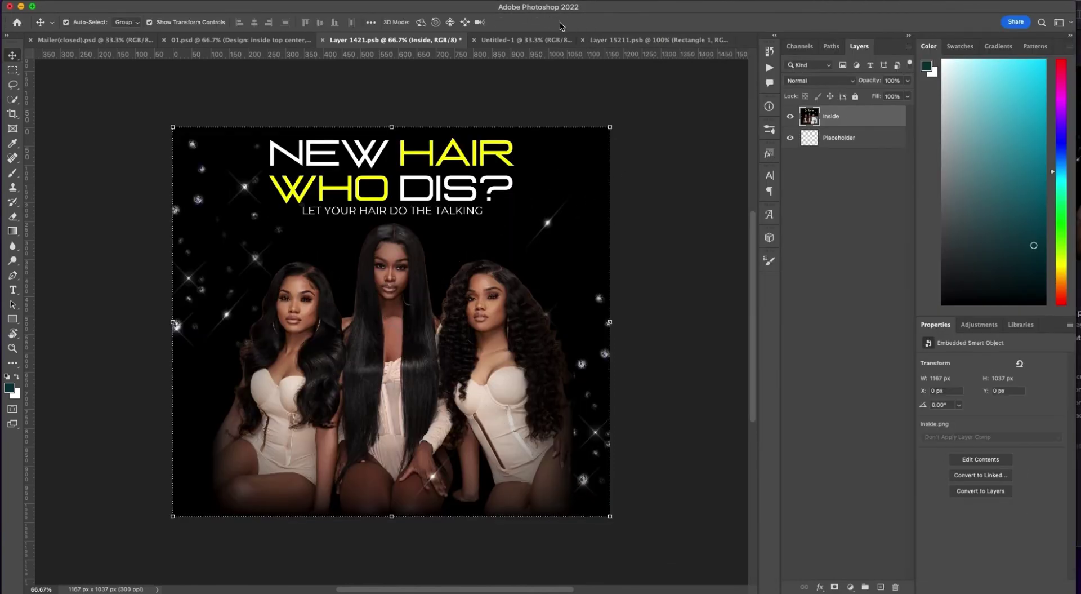
key(super+s)
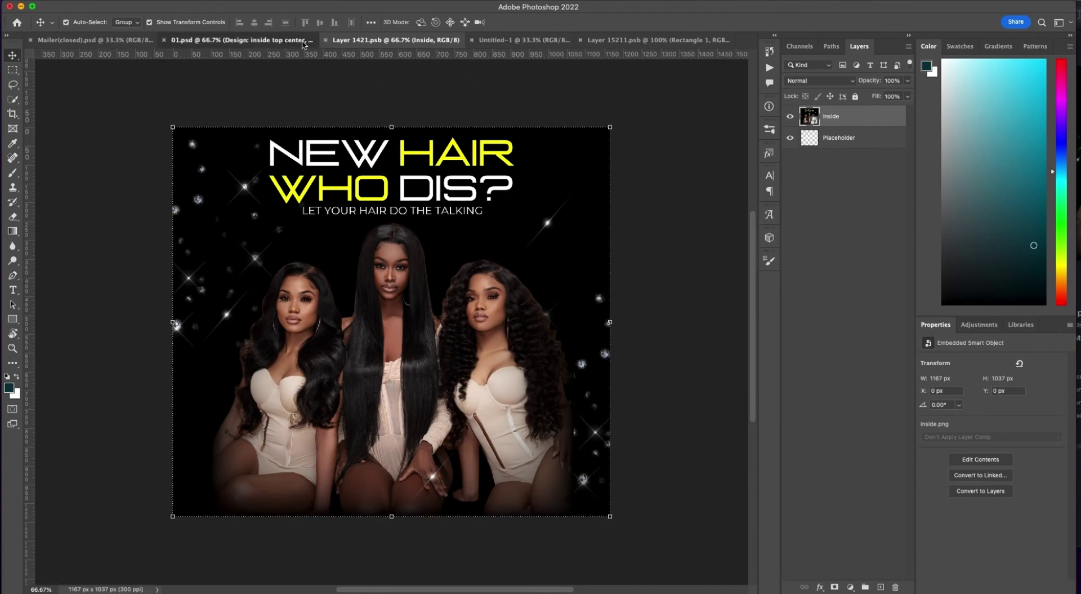
Return to 01.psd and examine the inside lid artwork on the open box.
click(242, 40)
scroll(660, 203, up, 3)
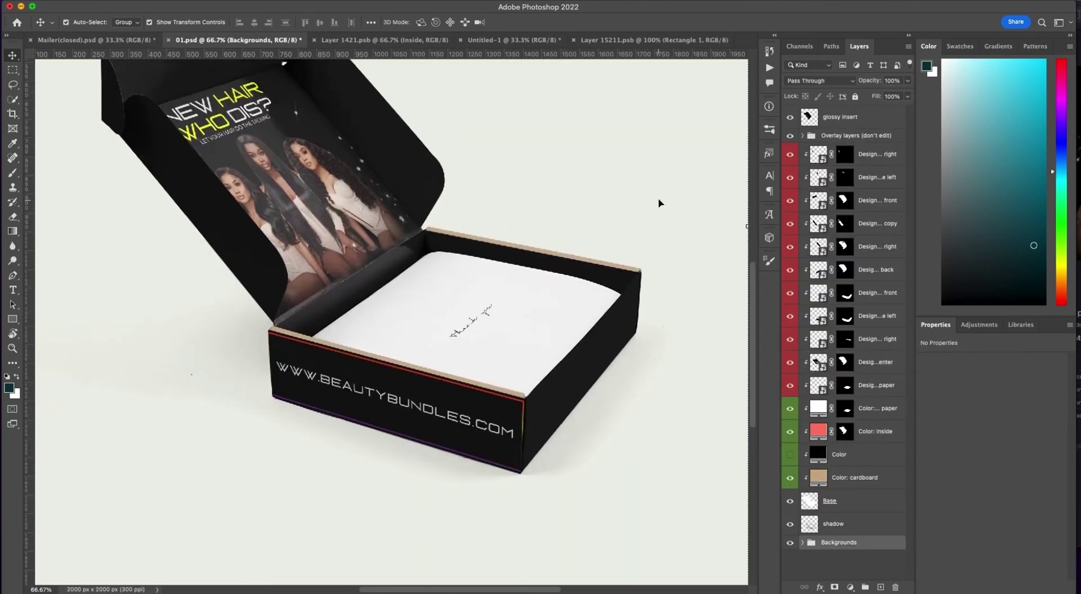
scroll(660, 203, up, 5)
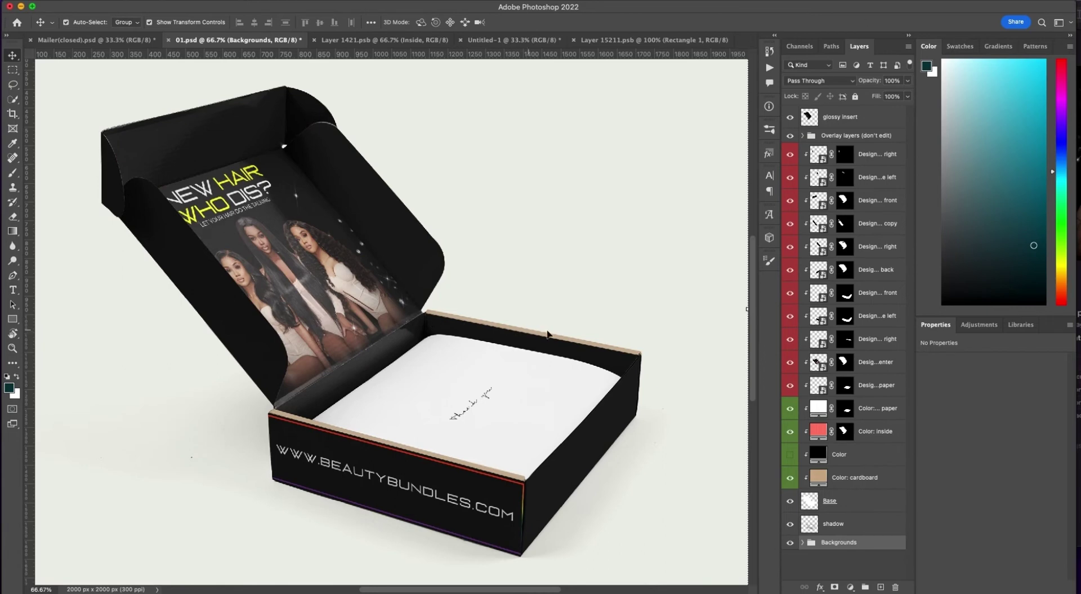
scroll(659, 374, down, 3)
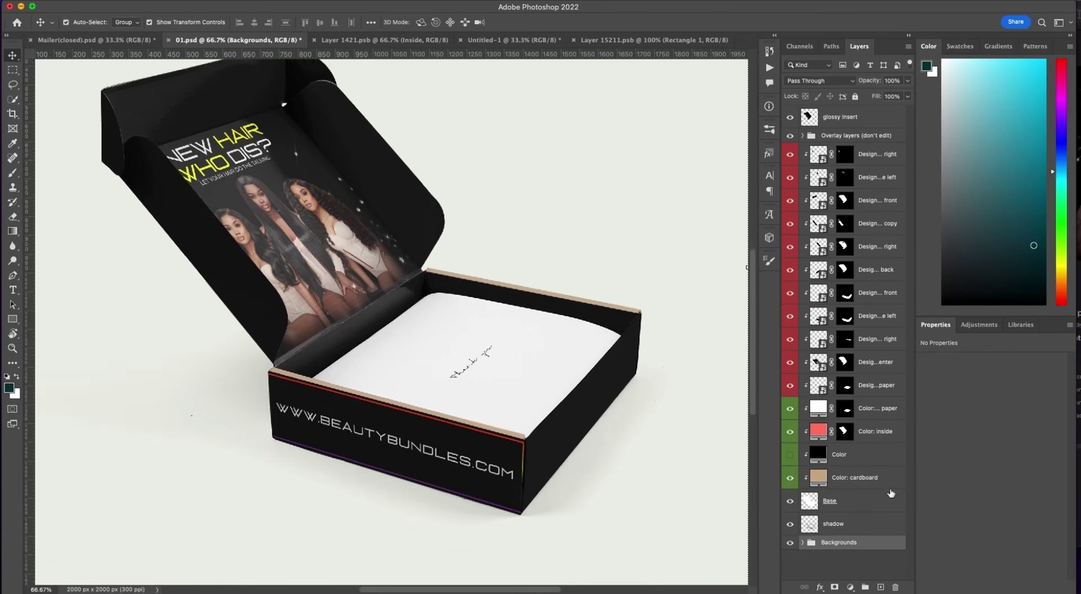
Set the Color: cardboard fill layer to black, 000000, and deselect the layer.
double_click(818, 477)
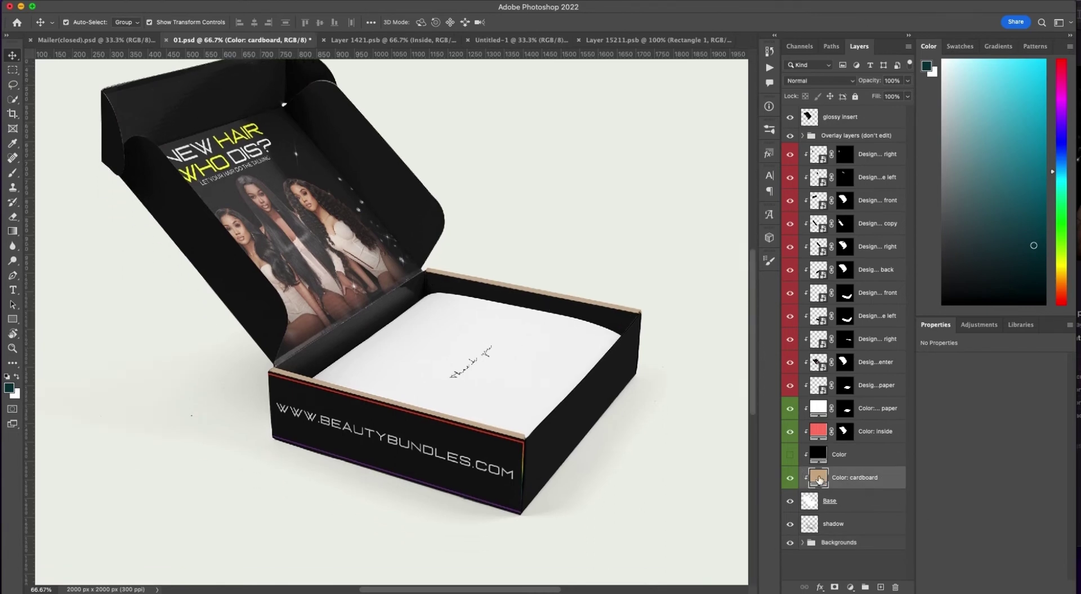
drag(870, 334, 897, 357)
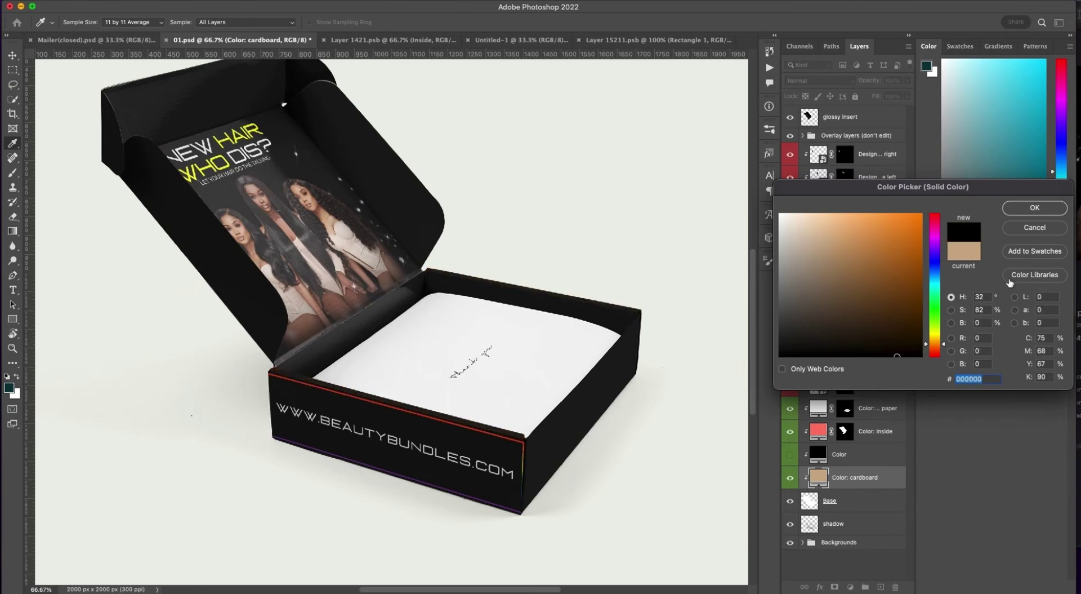
click(1039, 203)
click(623, 397)
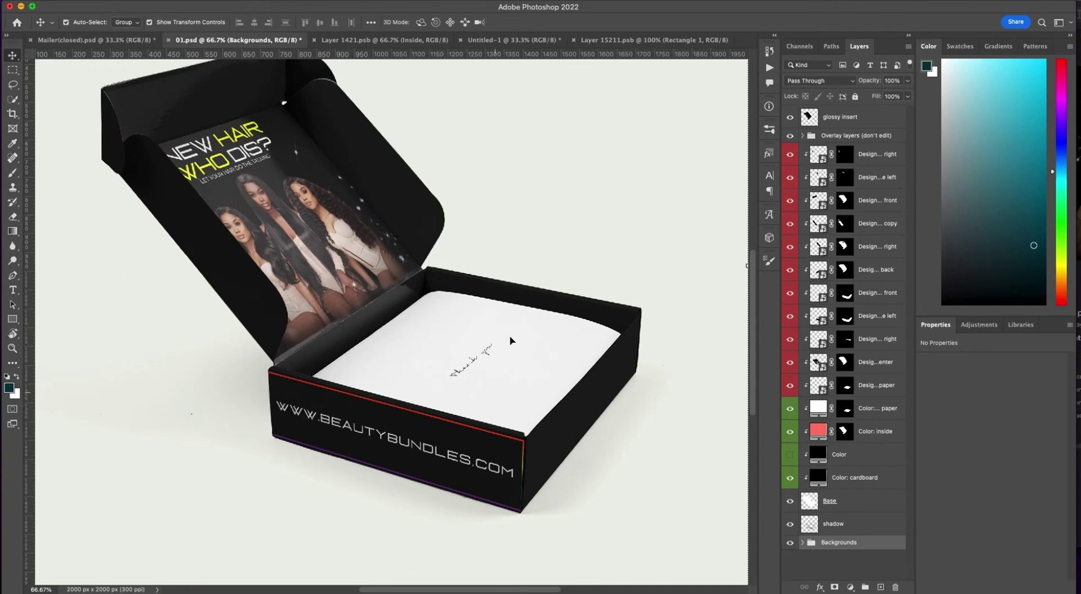
Open the wrapping tissue paper design's smart object, Layer 14.psb, and hide its Thank you placeholder layer.
click(555, 358)
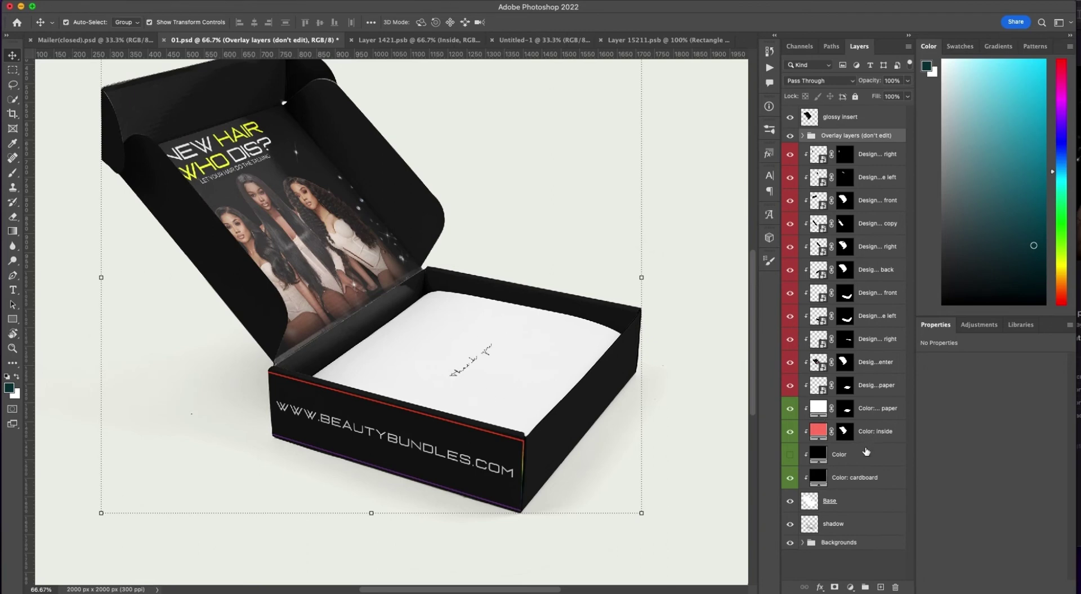
double_click(820, 386)
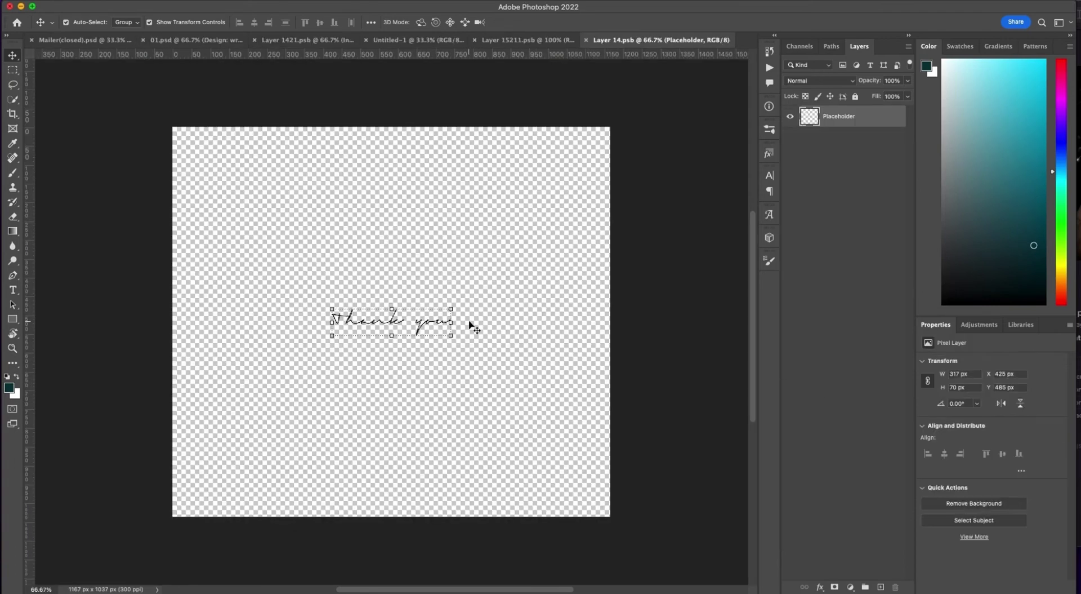
click(400, 316)
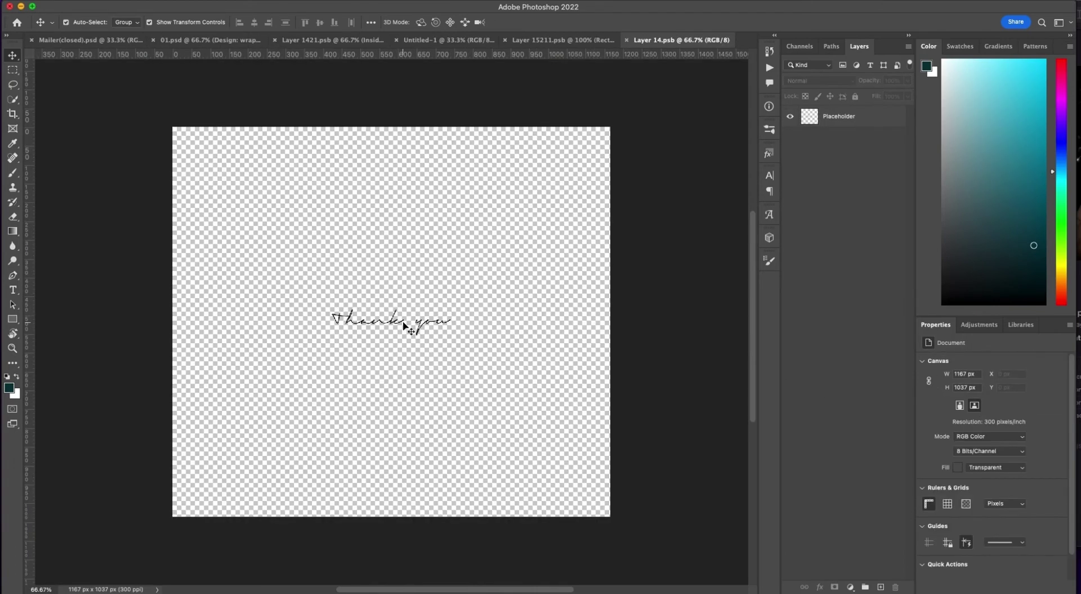
click(432, 332)
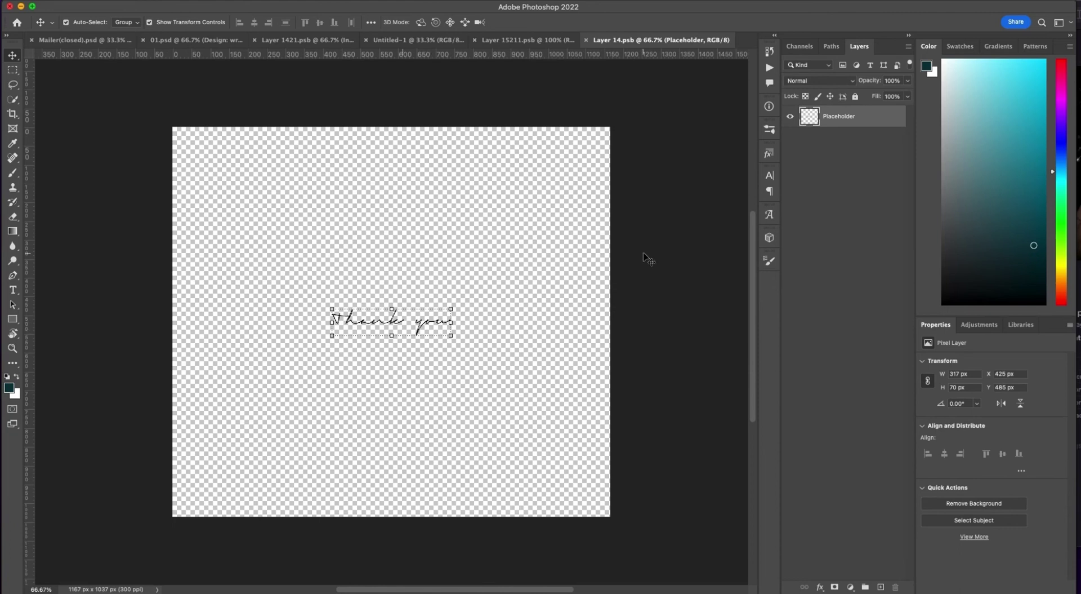
click(791, 117)
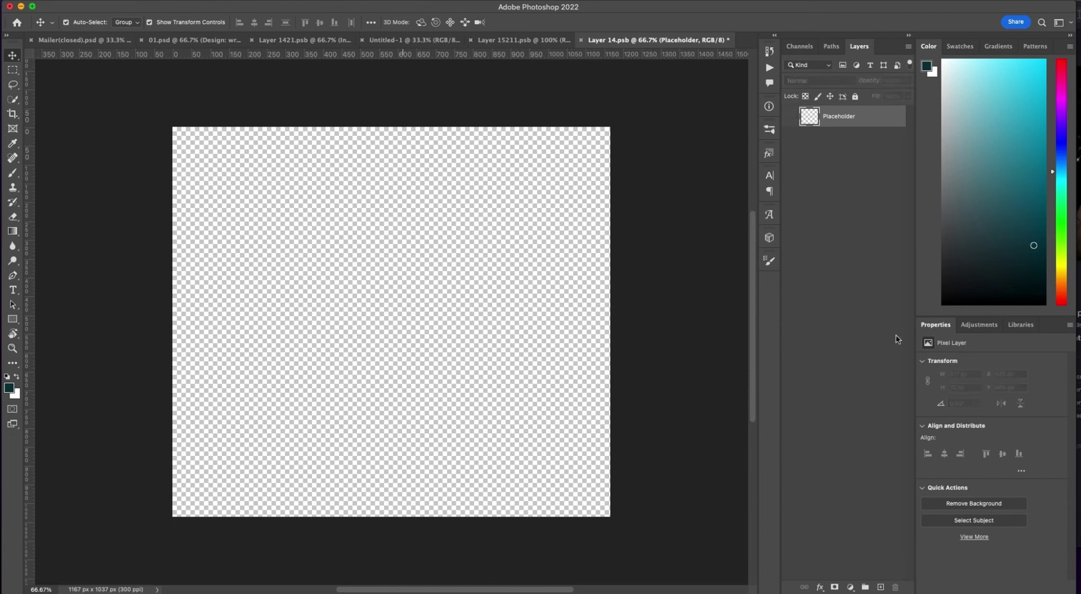
Draw a rectangle of about 1433 × 1188 px covering the whole canvas of Layer 14.psb.
mouse_move(500, 591)
click(12, 319)
drag(128, 106, 666, 553)
Fill the rectangle with the rainbow linear gradient and save the smart object.
click(965, 443)
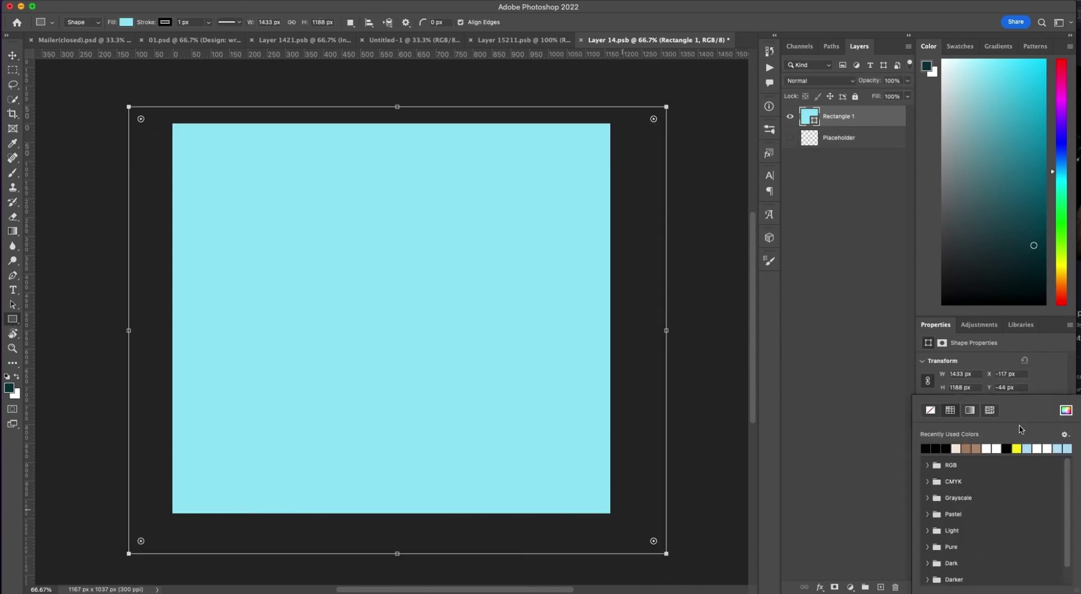
click(970, 411)
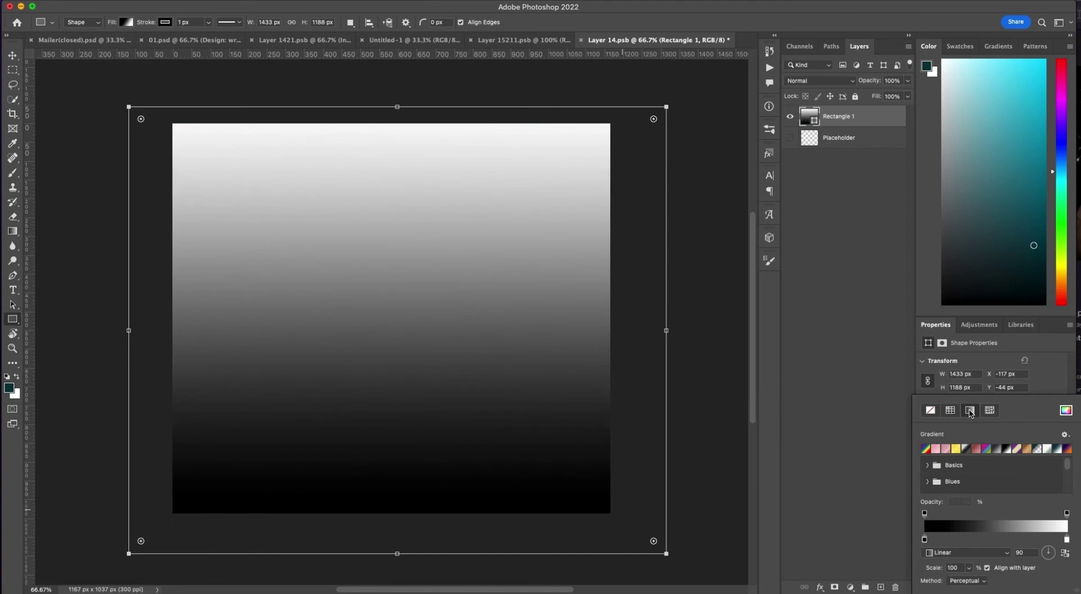
click(927, 449)
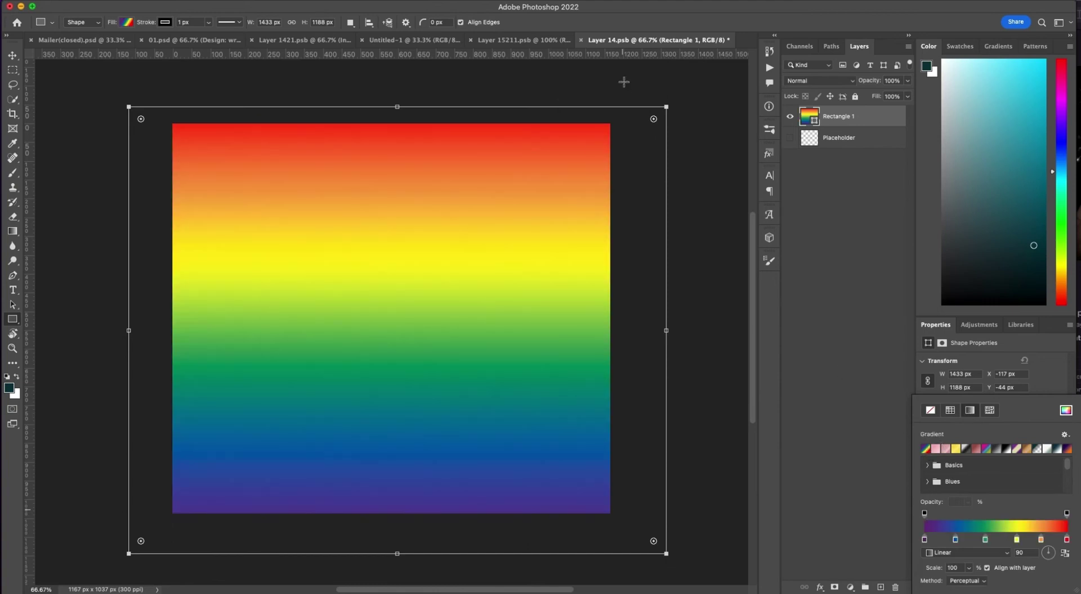
key(Escape)
key(v)
key(super+s)
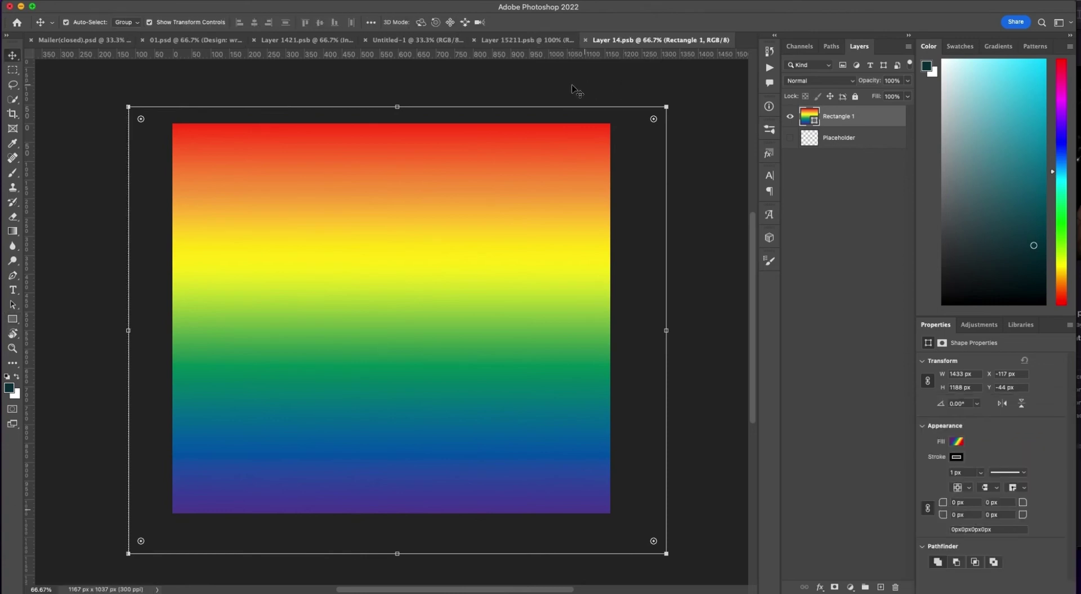
Close Layer 15211.psb, Untitled-1 without saving its changes, and Layer 1421.psb.
click(479, 42)
click(465, 40)
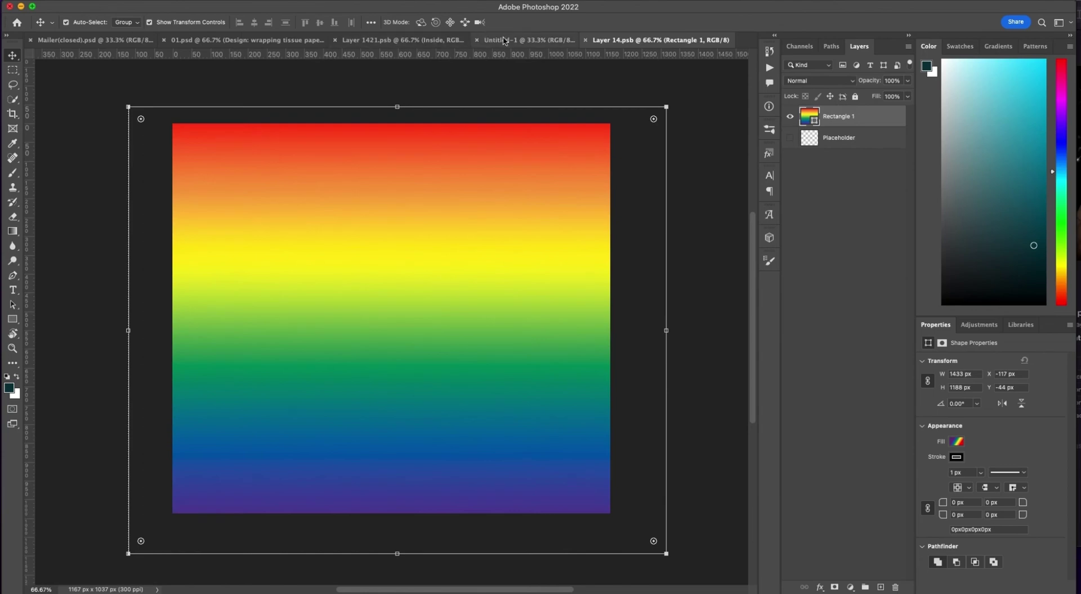
click(474, 43)
click(476, 40)
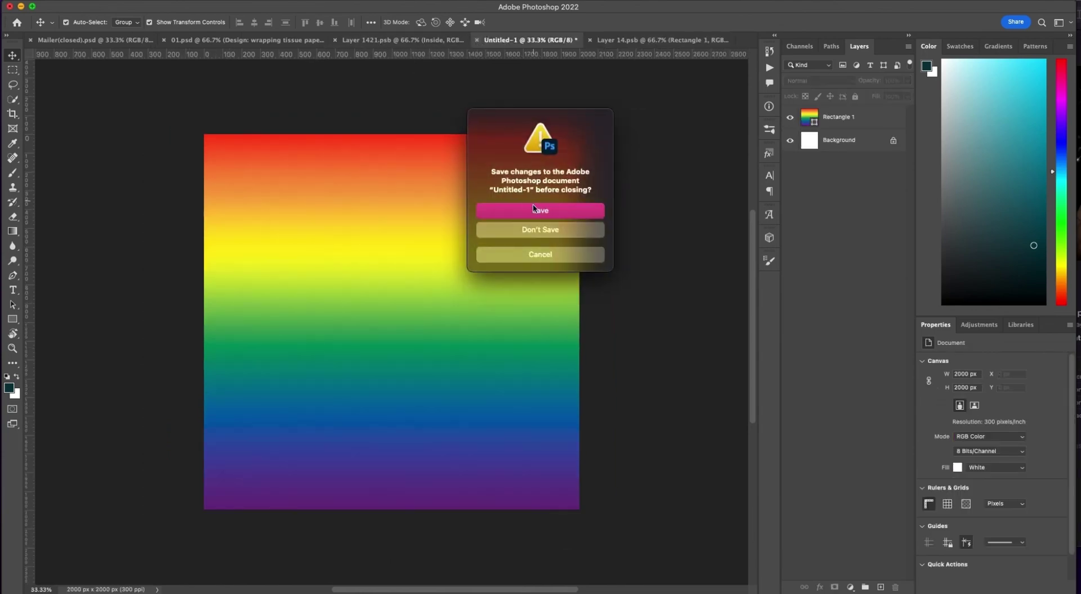
click(542, 230)
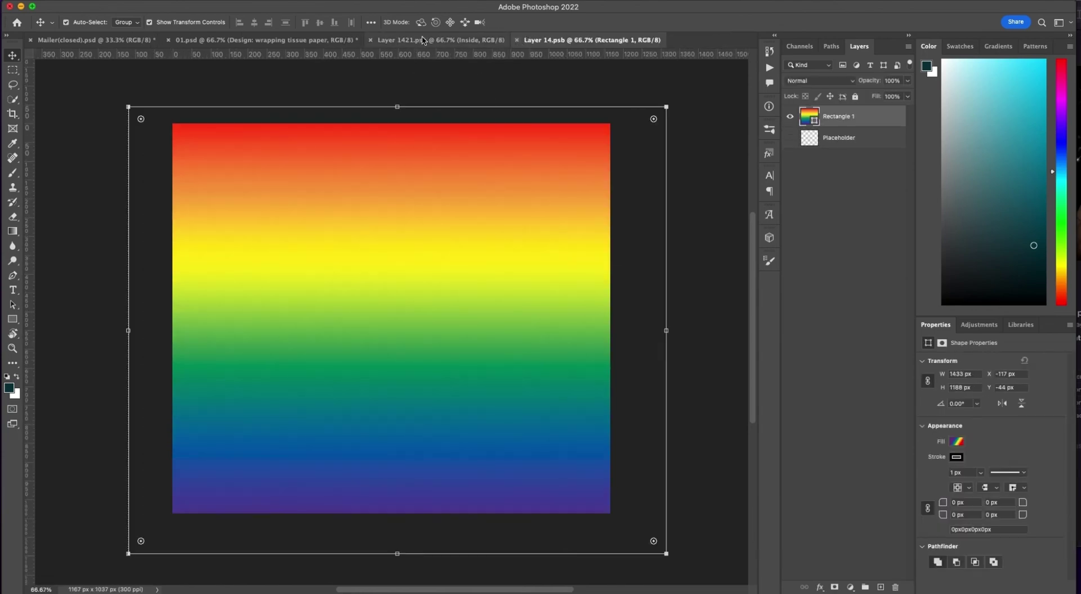
click(419, 39)
click(371, 40)
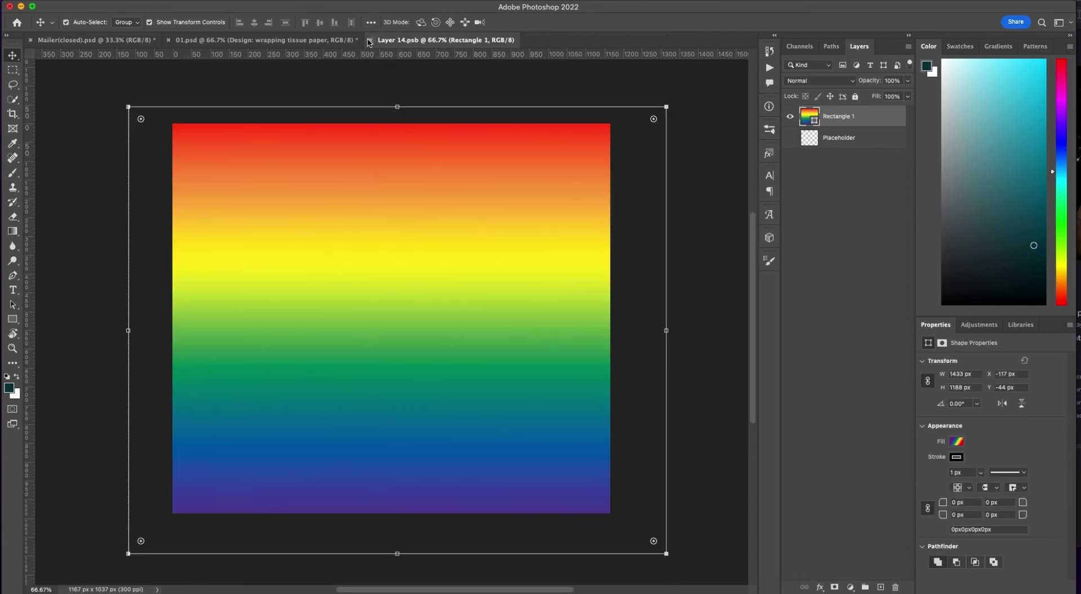
Check the rainbow tissue paper on the box in 01.psd, and reopen its smart object, Layer 14.psb.
click(349, 39)
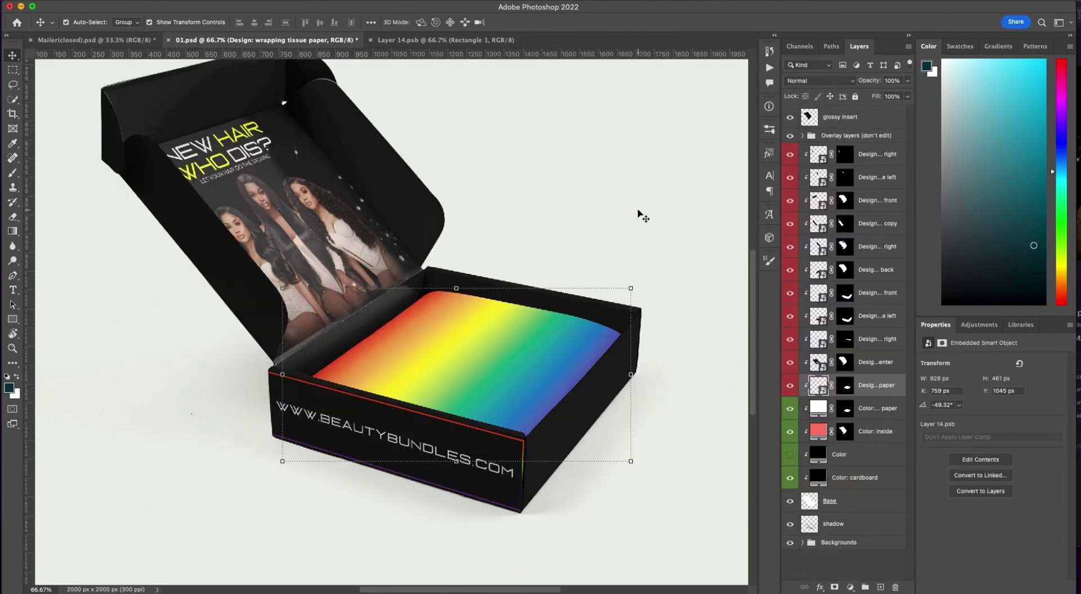
click(639, 214)
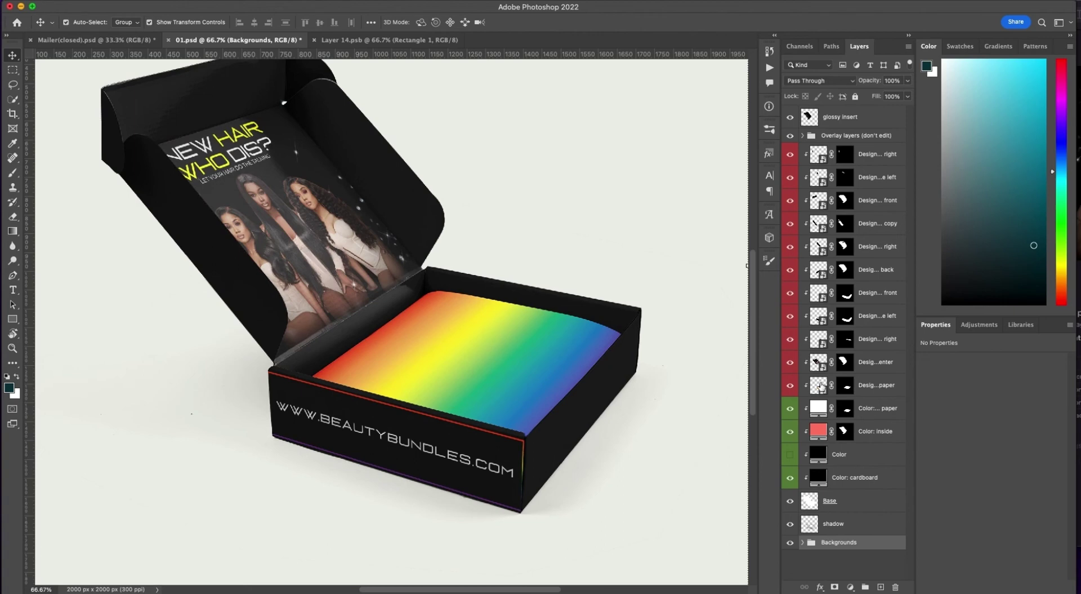
click(820, 388)
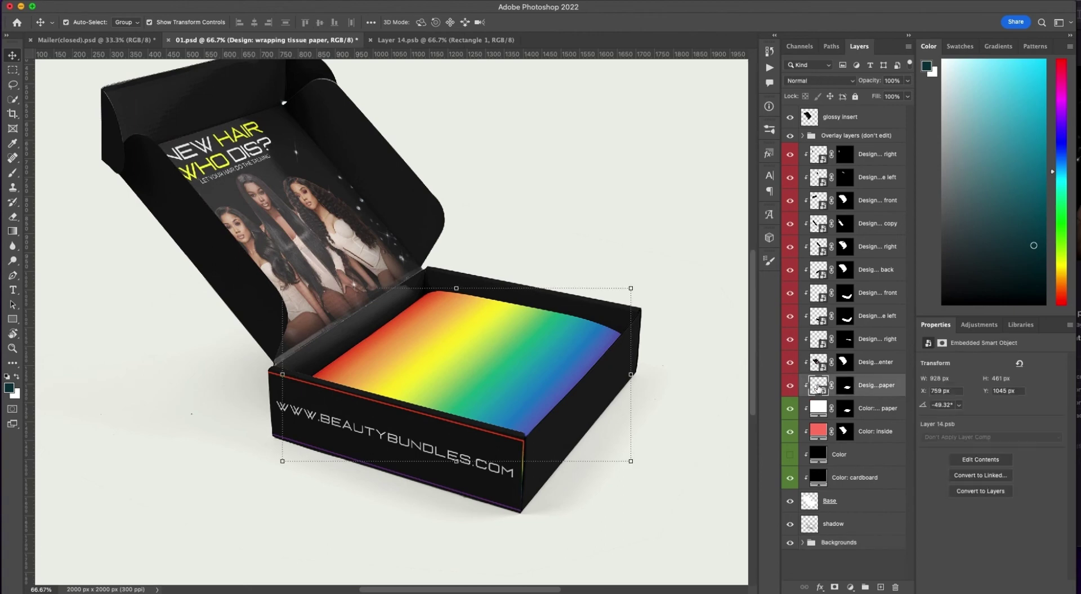
double_click(817, 387)
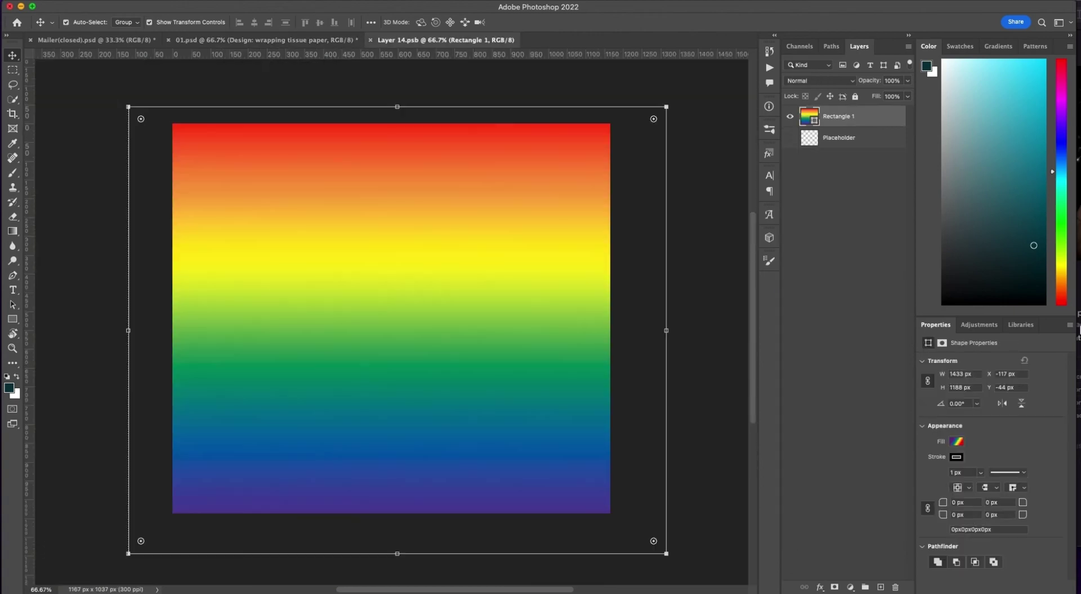
Place beautybundles(white).png from the Beauty Bundles folder on SIMSDRIVE over the rainbow rectangle in Layer 14.psb.
key(super+Tab)
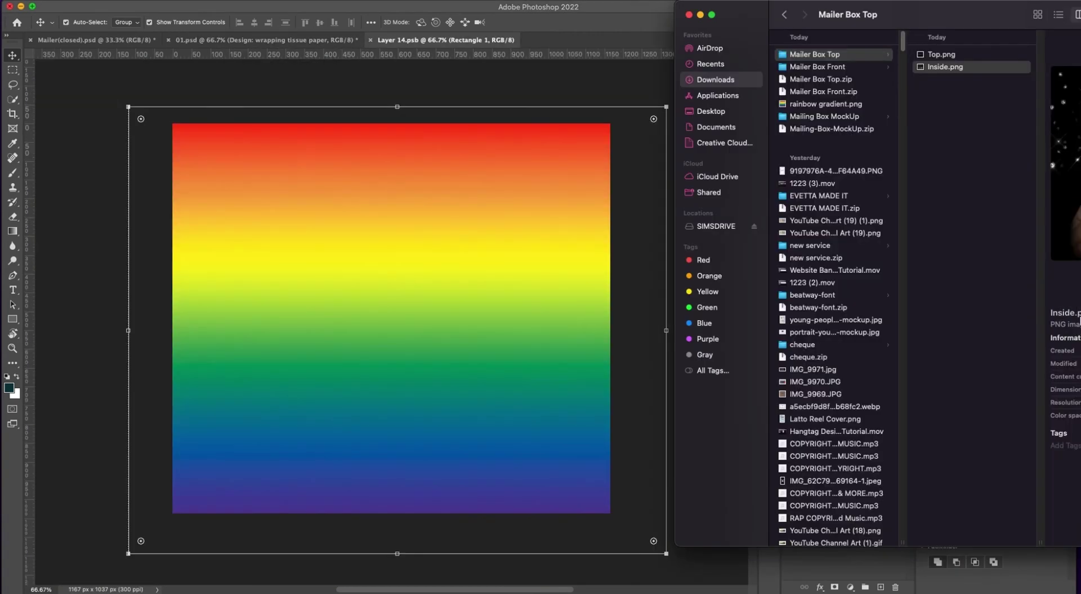
click(725, 225)
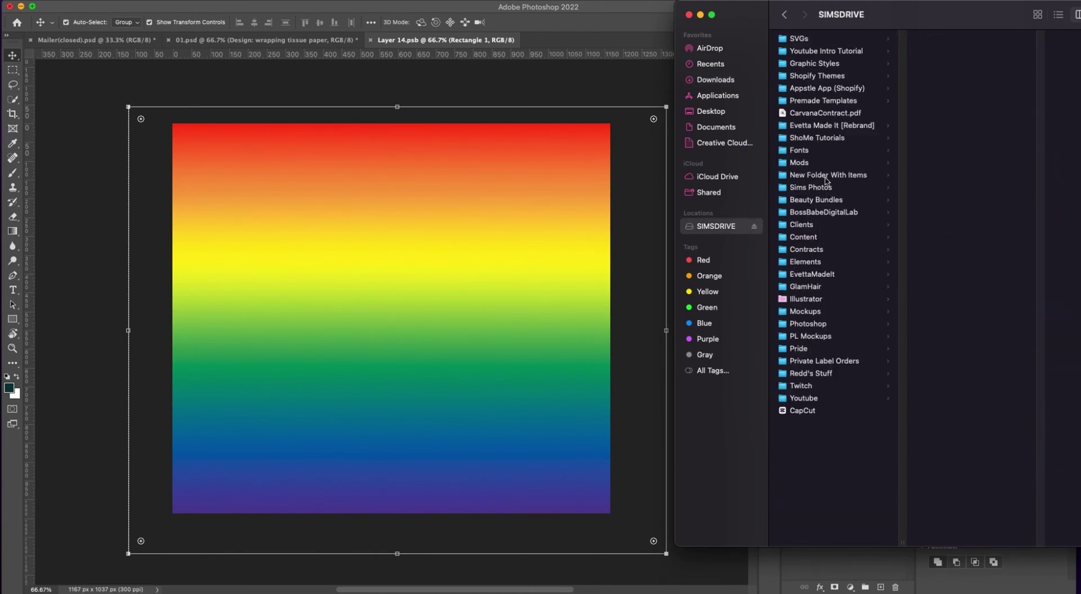
click(831, 202)
click(986, 113)
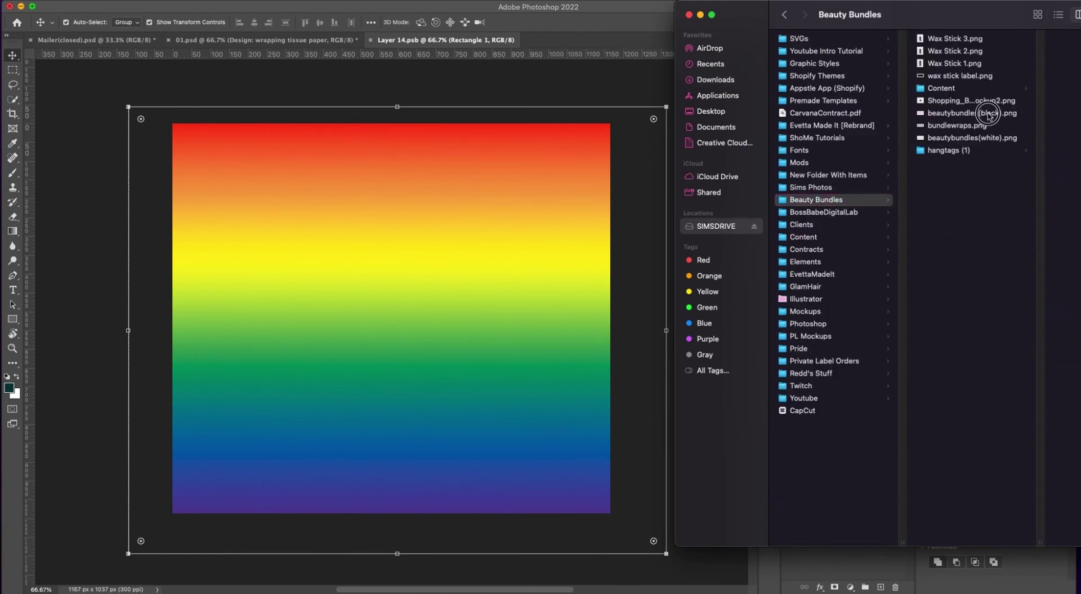
drag(964, 25, 825, 25)
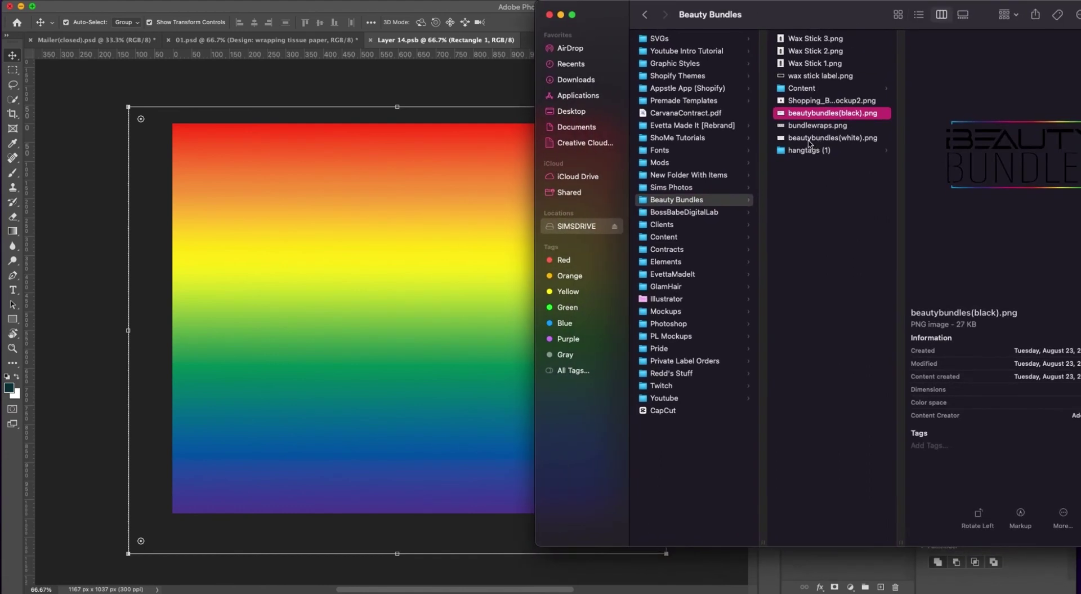
click(811, 137)
click(813, 102)
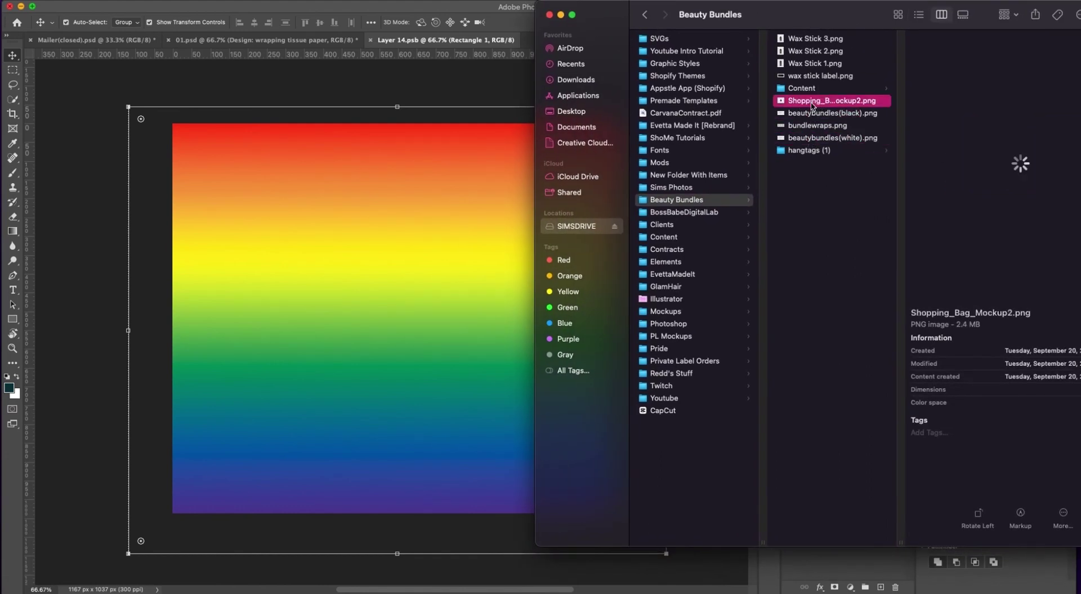
click(815, 115)
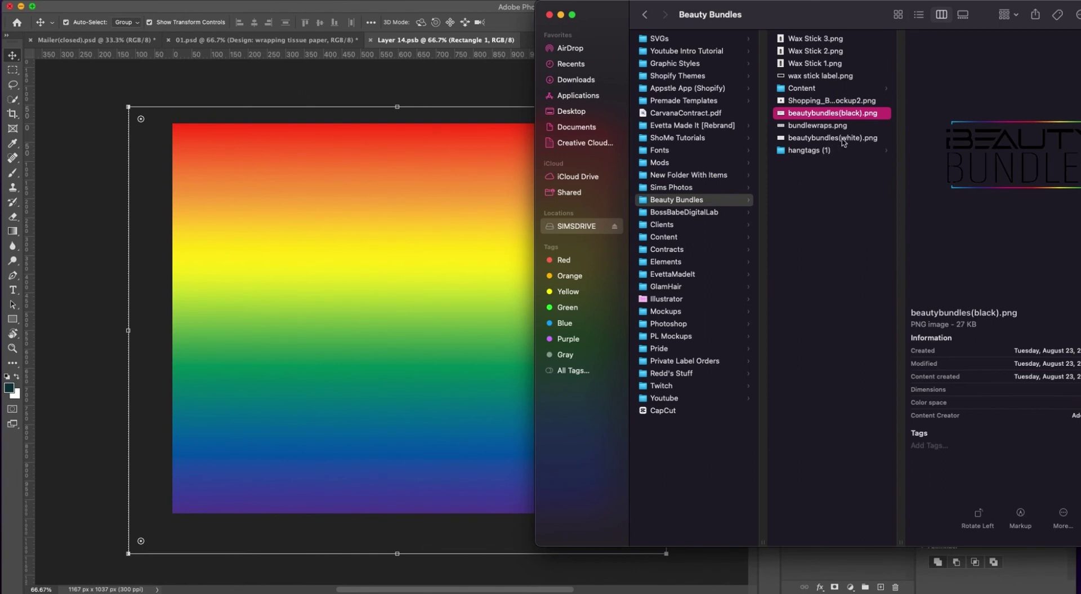
drag(842, 139, 433, 276)
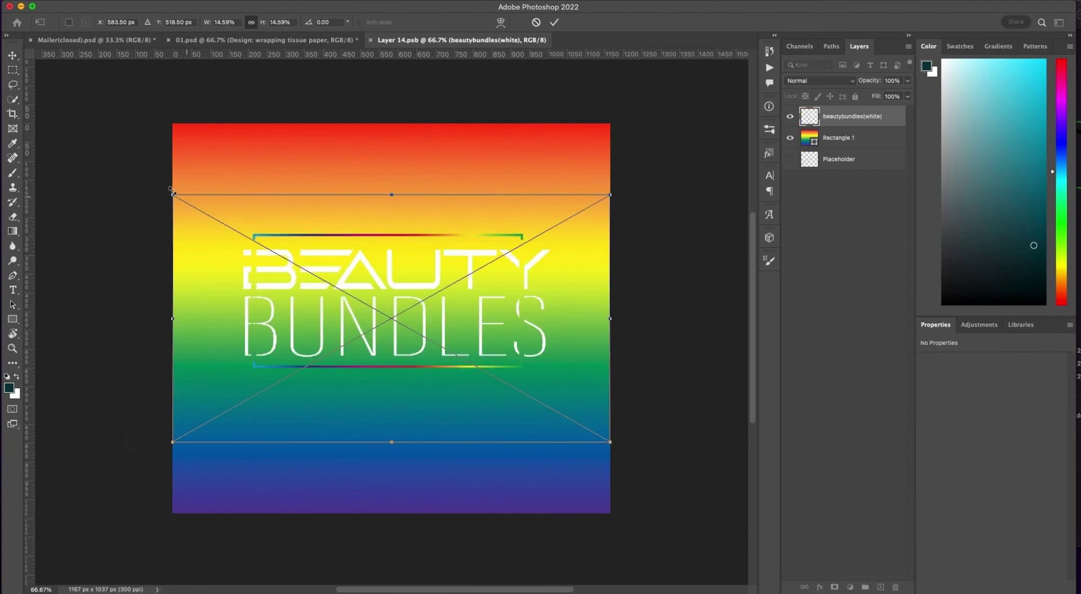
Scale the placed logo to about 12.56% and move it near the middle of the canvas.
drag(173, 196, 233, 230)
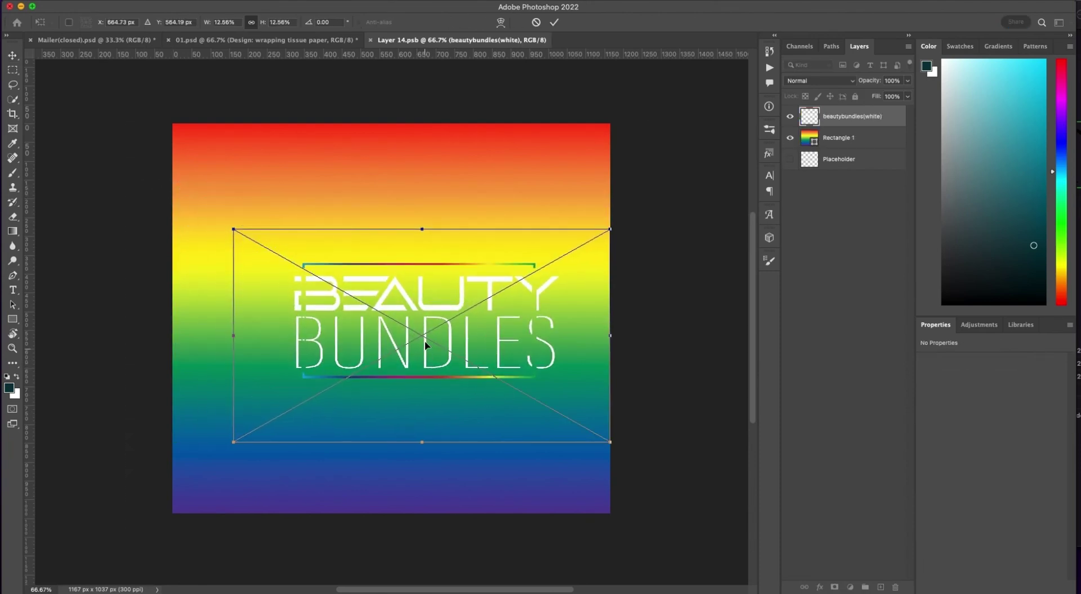
drag(424, 337, 398, 328)
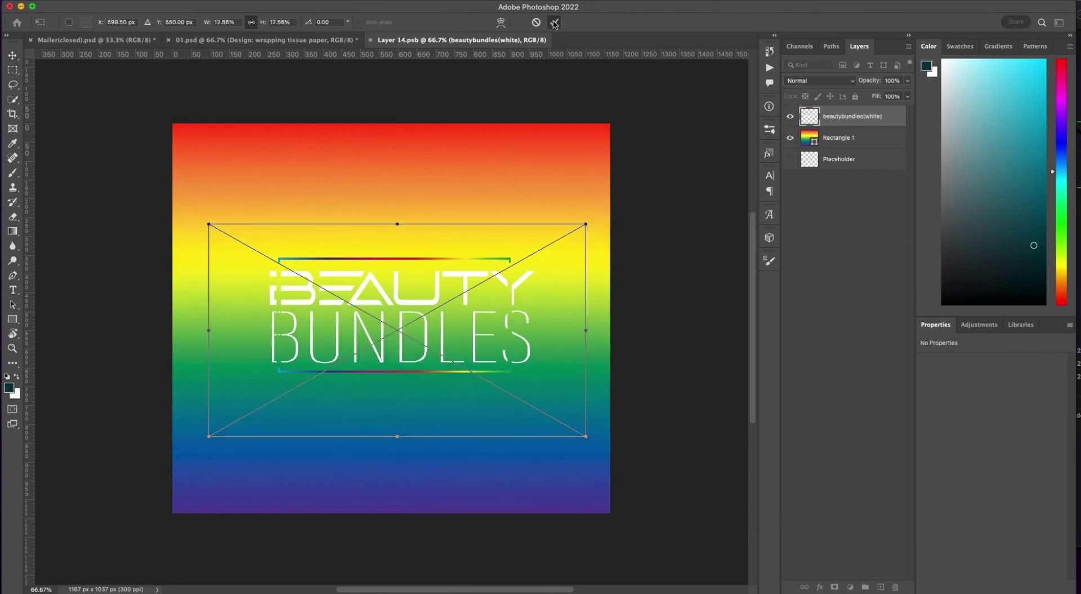
click(554, 22)
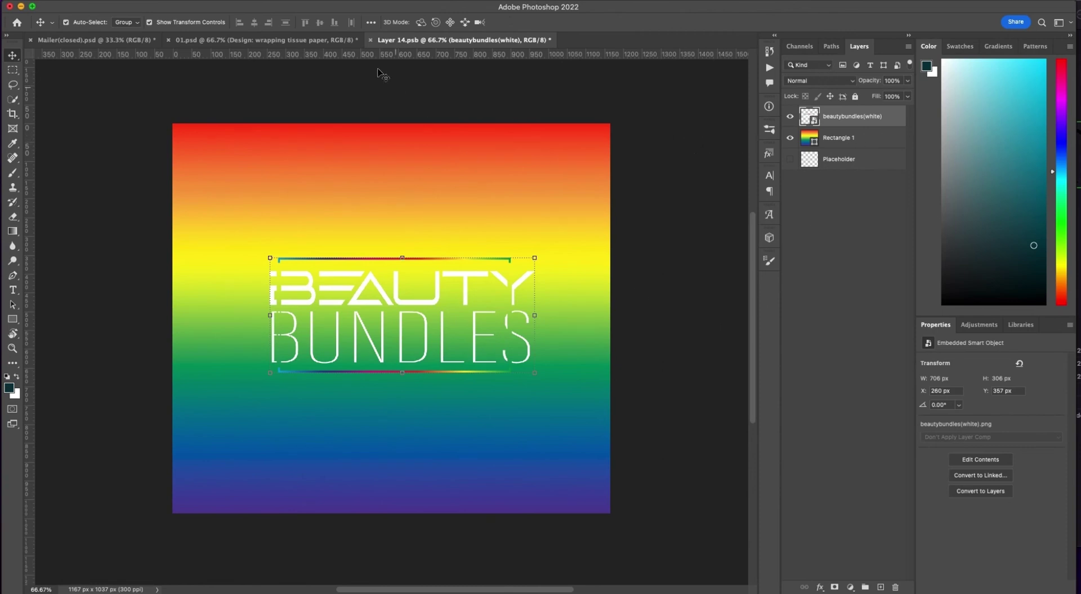
Center the logo horizontally and vertically, aligned to the canvas.
click(371, 22)
click(397, 127)
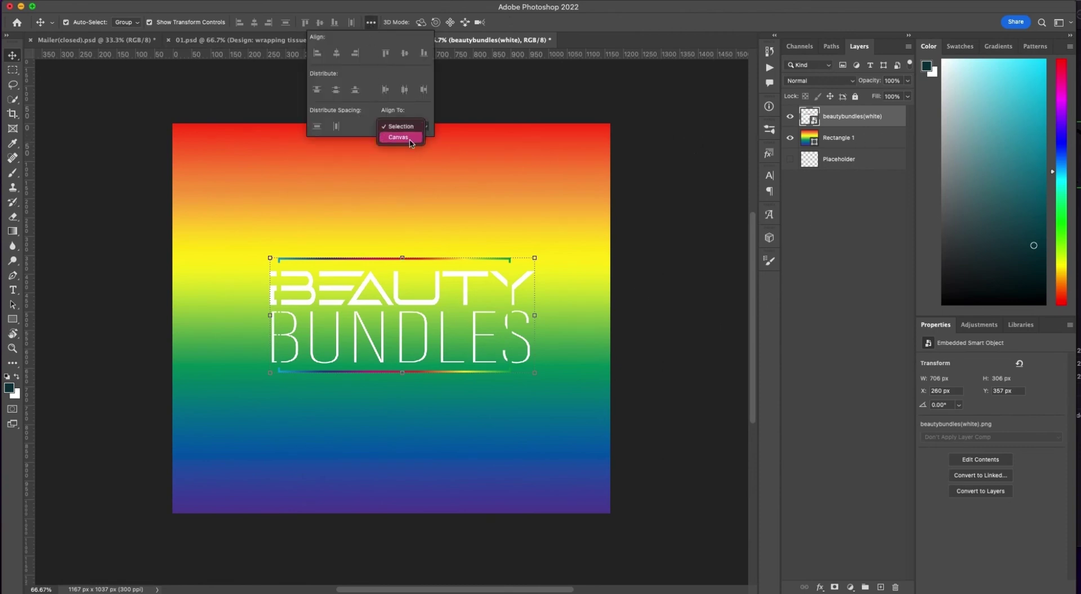
click(397, 136)
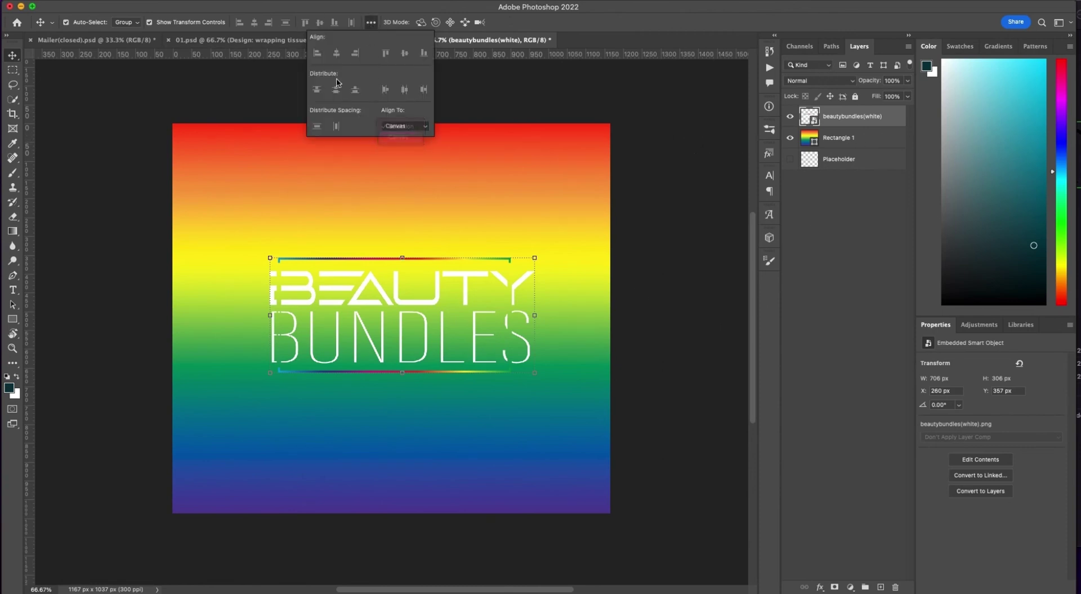
click(253, 23)
click(320, 22)
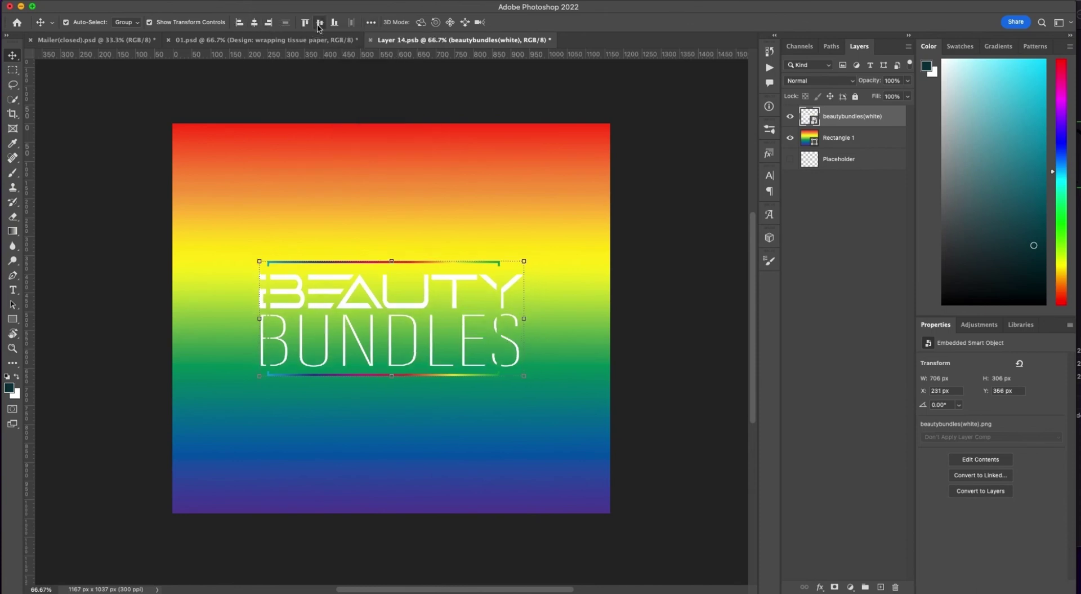
click(289, 91)
Draw a rectangle of about 762 × 395 px covering the logo, fill it with white and remove its stroke.
click(12, 319)
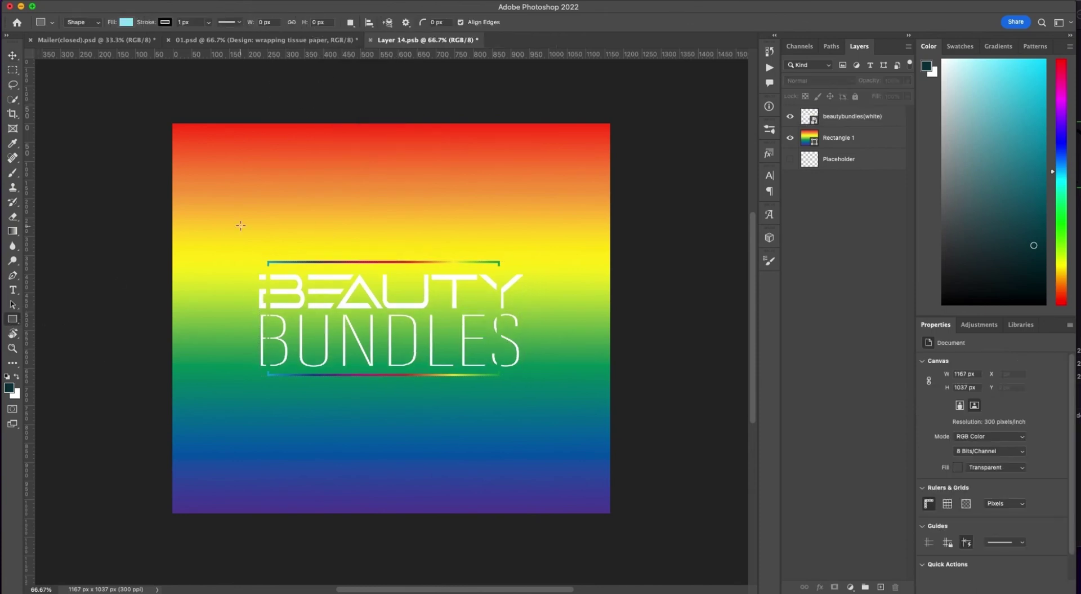
drag(246, 241, 531, 389)
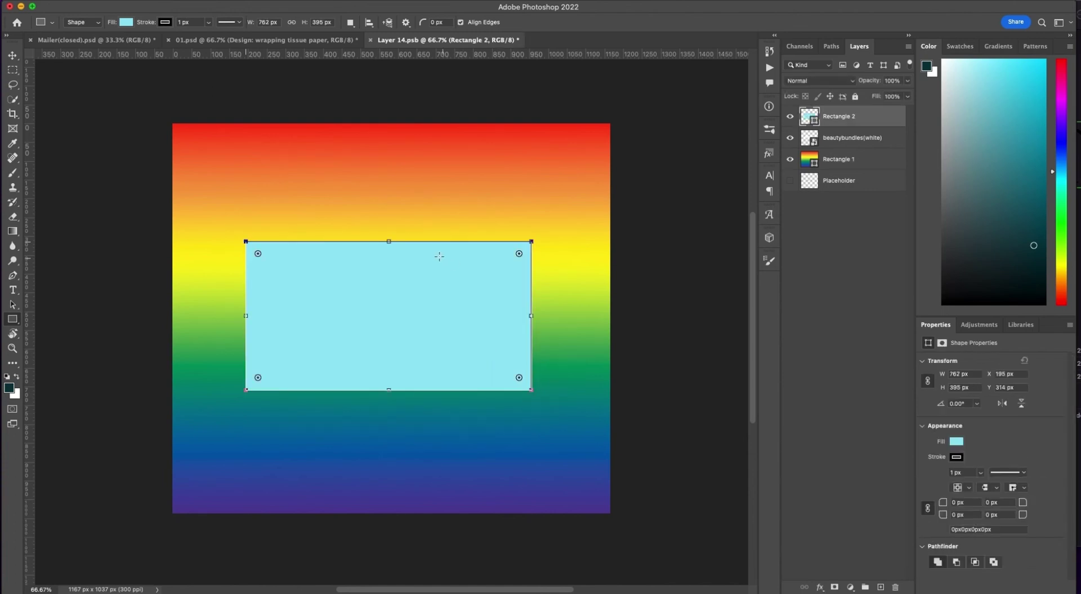
click(956, 442)
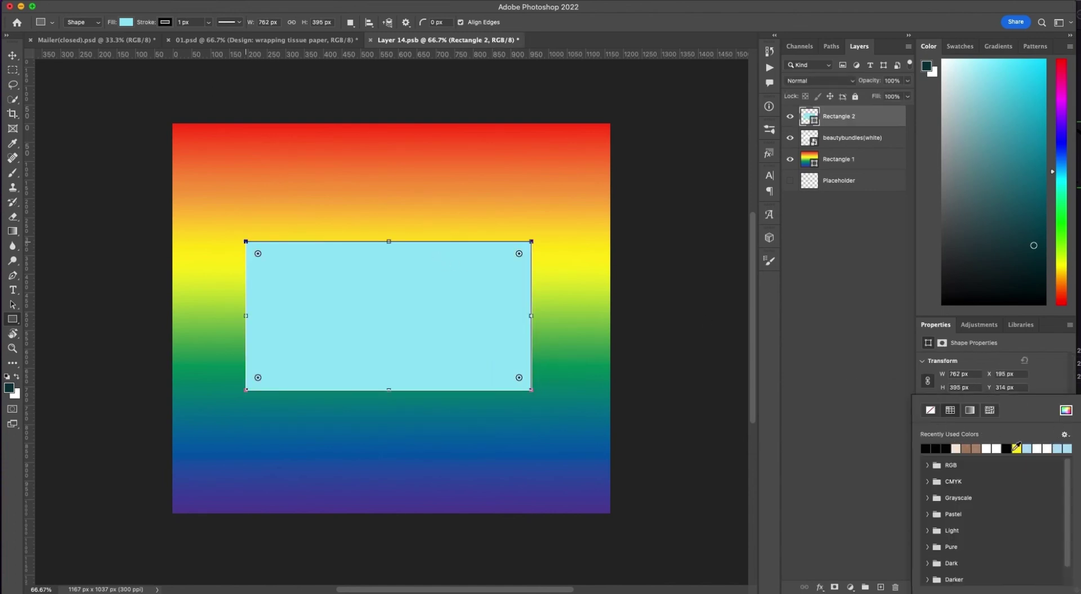
click(995, 447)
click(1051, 365)
click(956, 442)
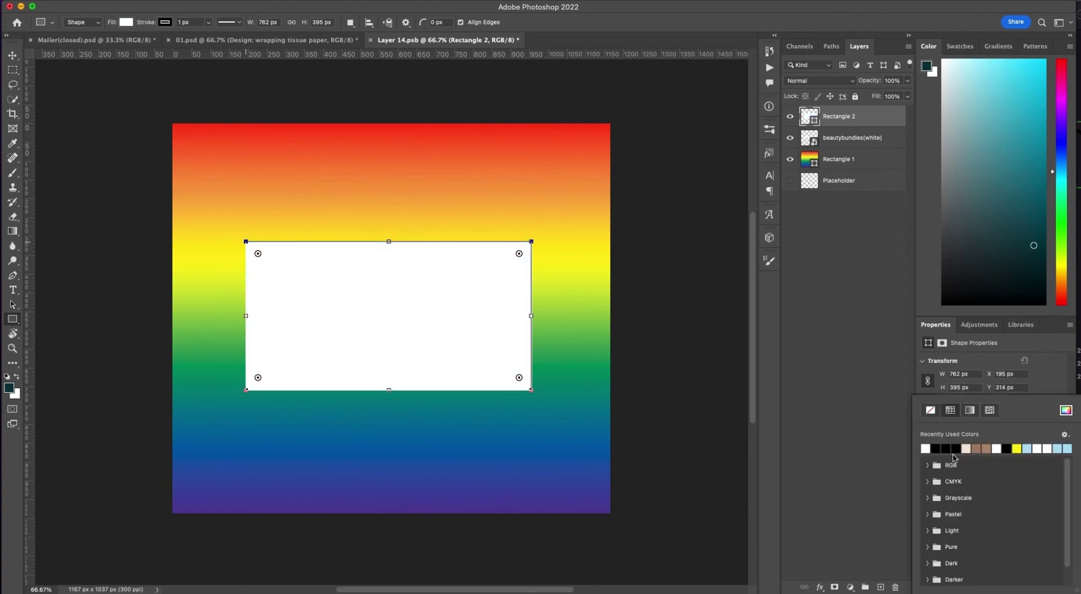
click(833, 341)
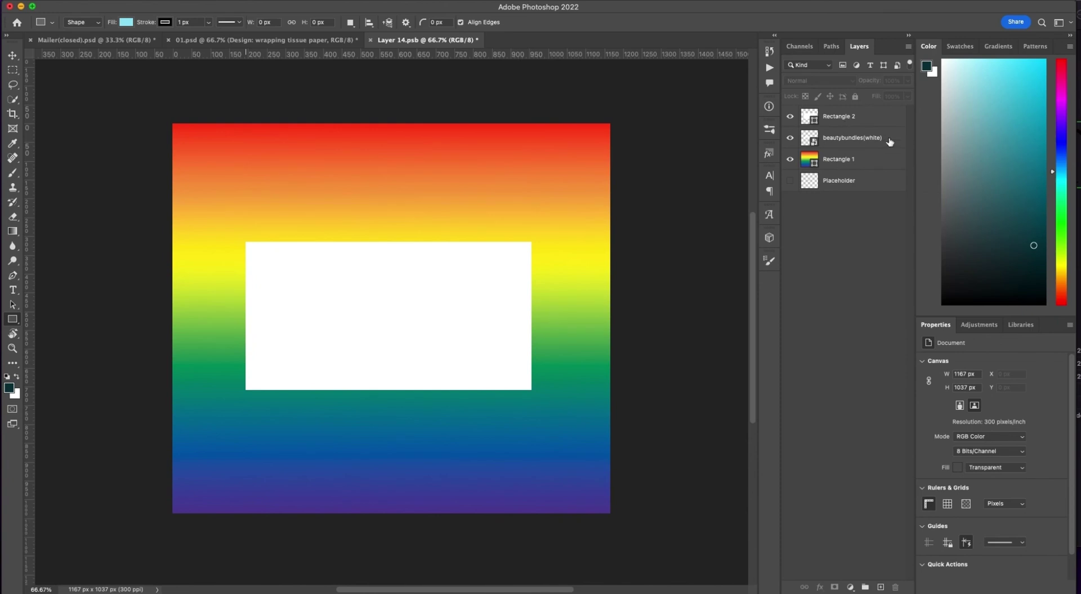
Clip the white rectangle to the beautybundles(white) logo layer so the whole logo takes the white fill.
click(874, 114)
right_click(882, 121)
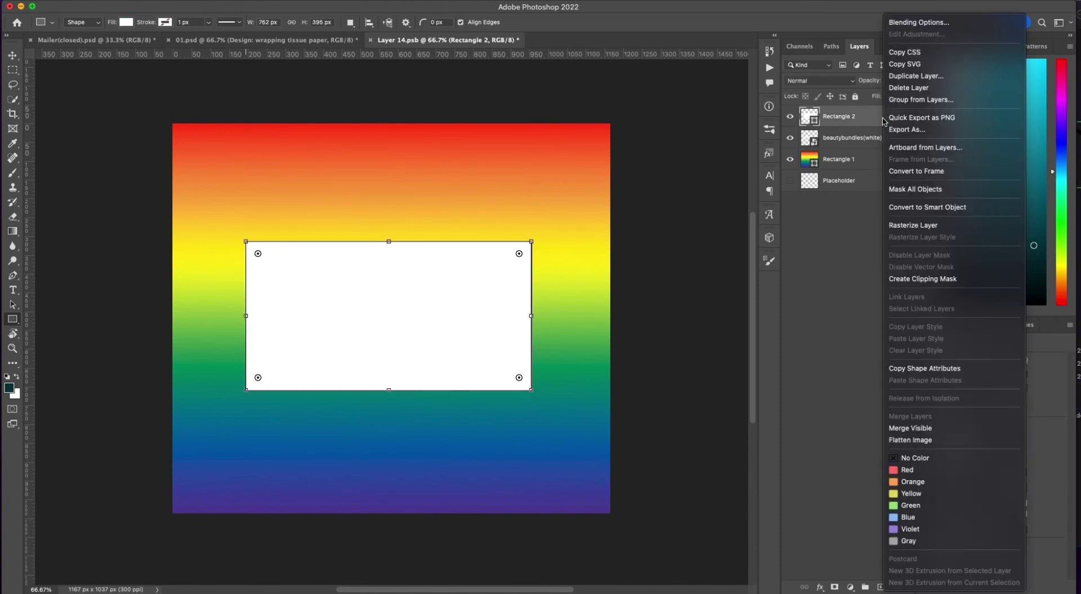
click(929, 278)
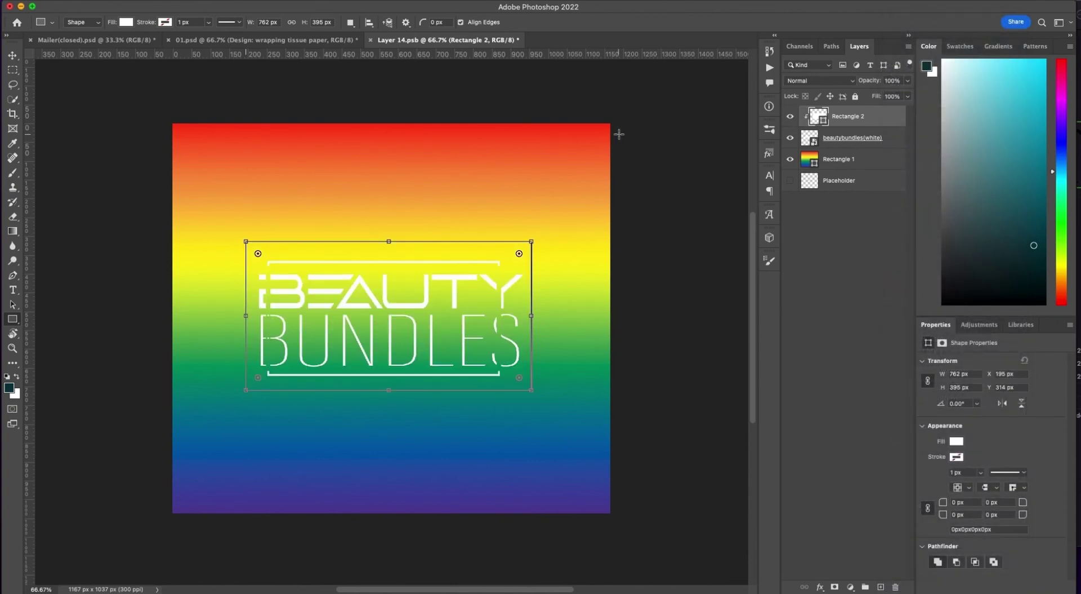
key(v)
click(678, 166)
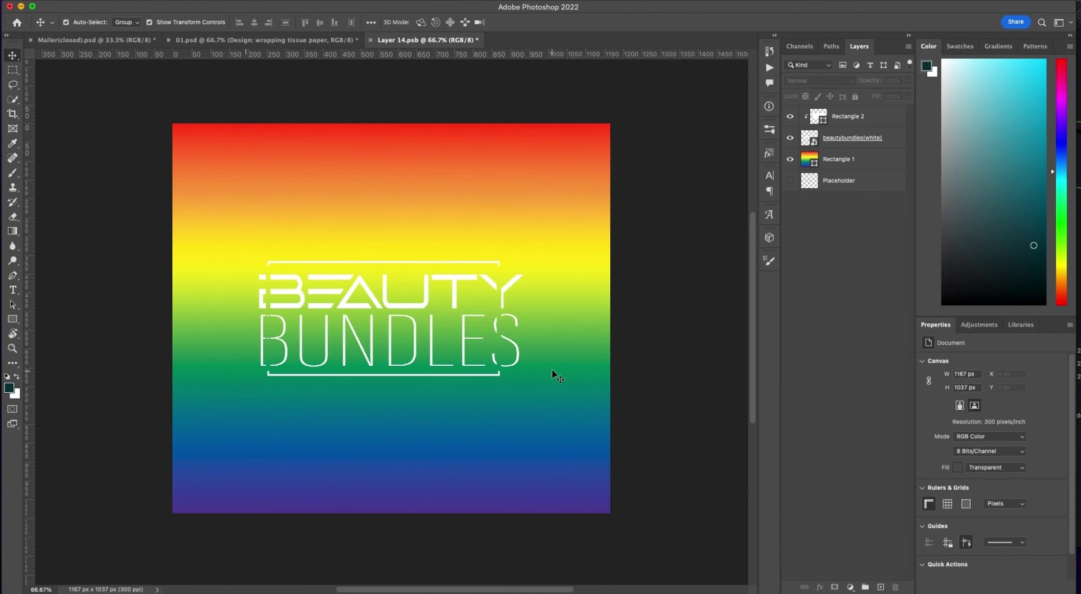
Nudge the clipped white rectangle 8 px to the right, to X 203 px.
click(489, 267)
click(497, 290)
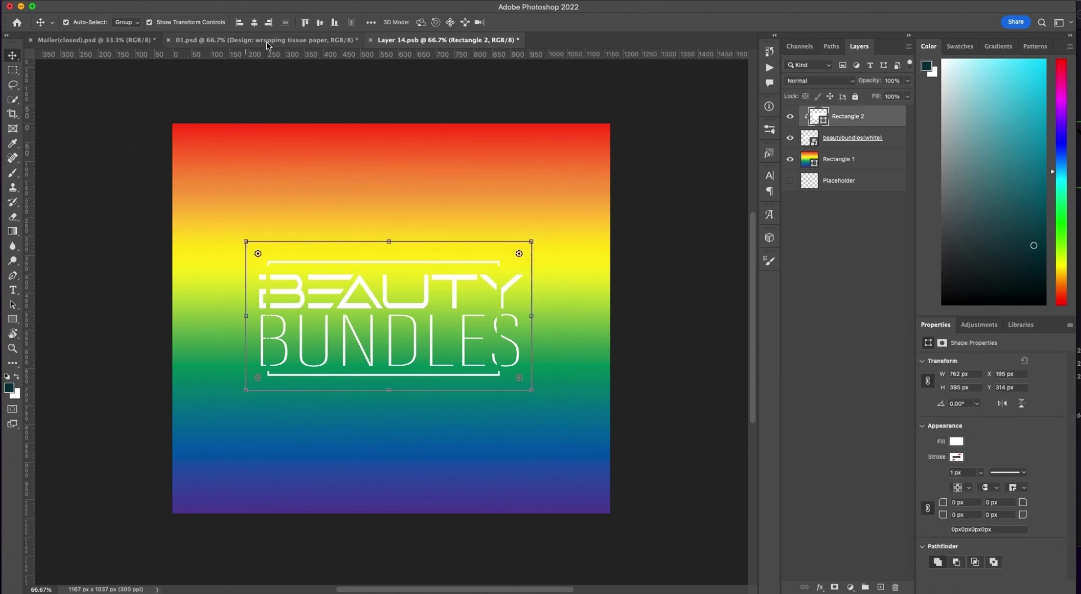
key(Right)
key(Right)
key(Right)
key(Right)
key(Right)
key(Right)
key(Right)
key(Right)
click(491, 99)
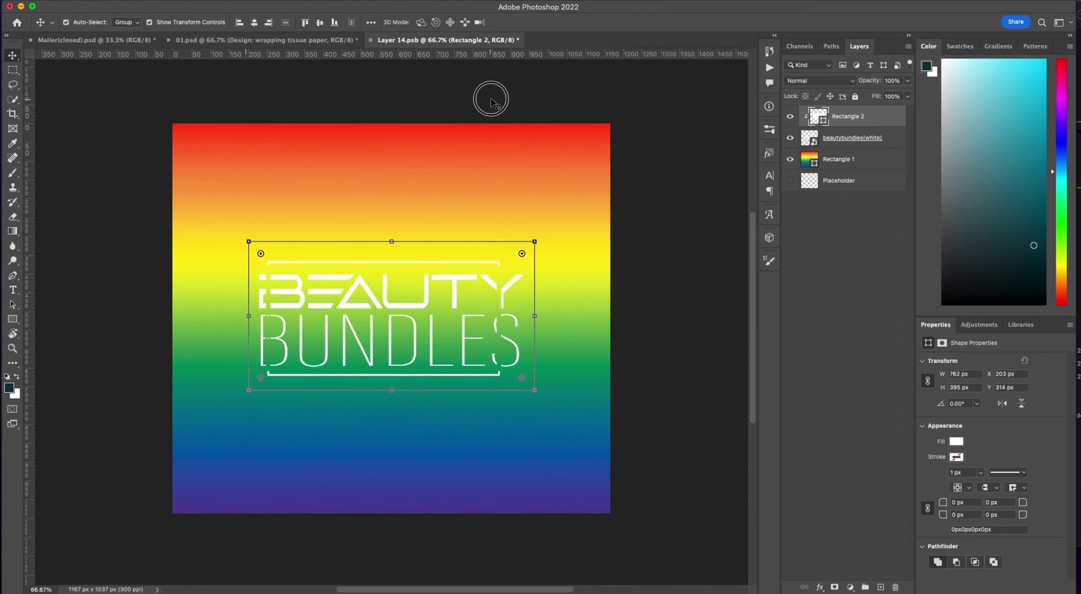
click(900, 141)
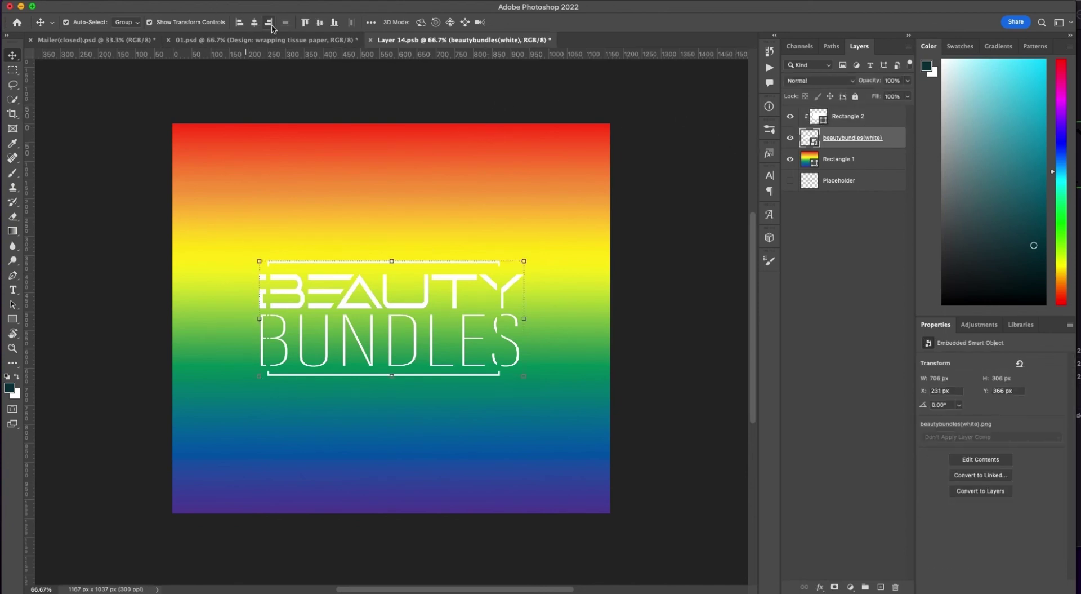
click(676, 241)
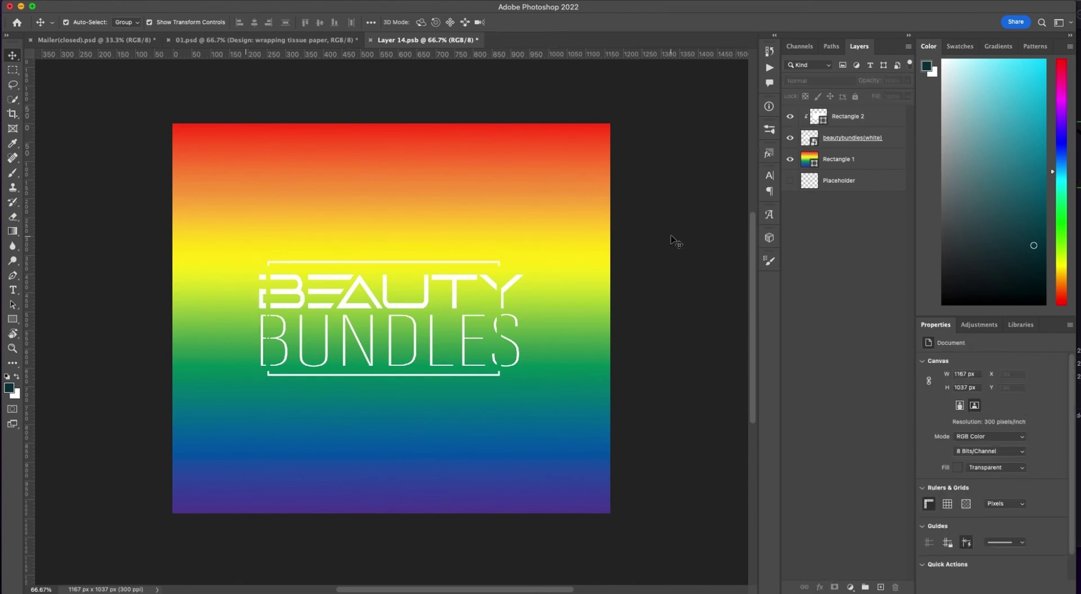
Save the tissue paper smart object and hide the Backgrounds group in 01.psd.
key(super+s)
key(ctrl+shift+Tab)
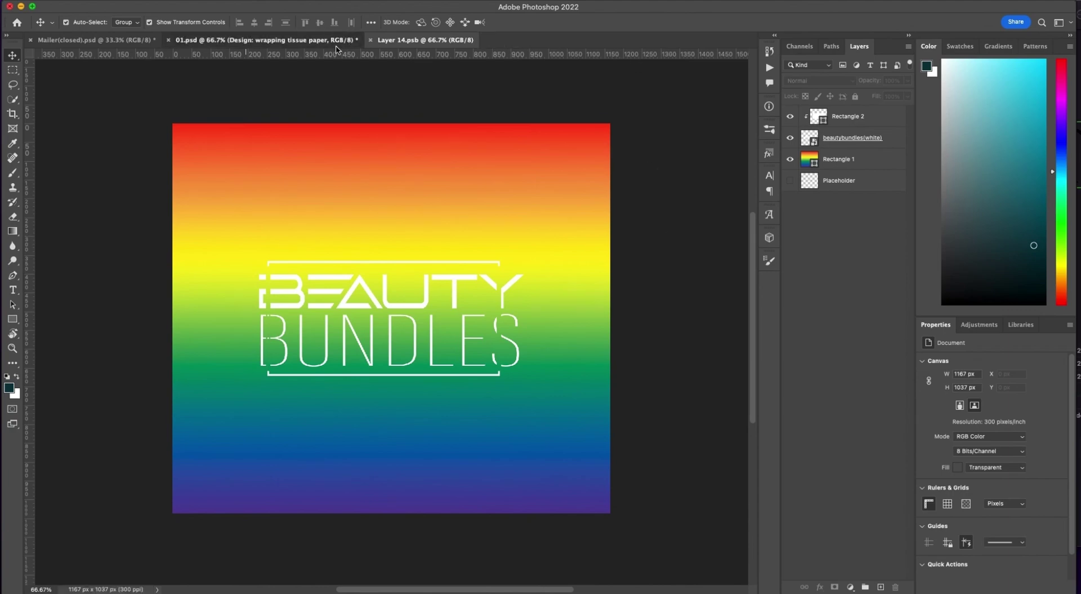
click(652, 230)
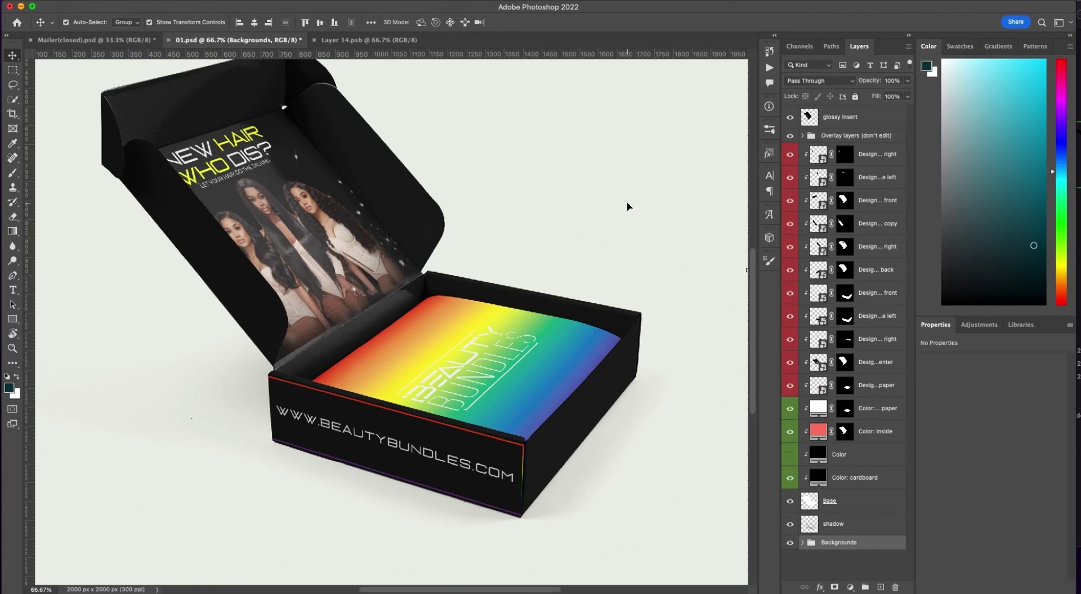
key(super+minus)
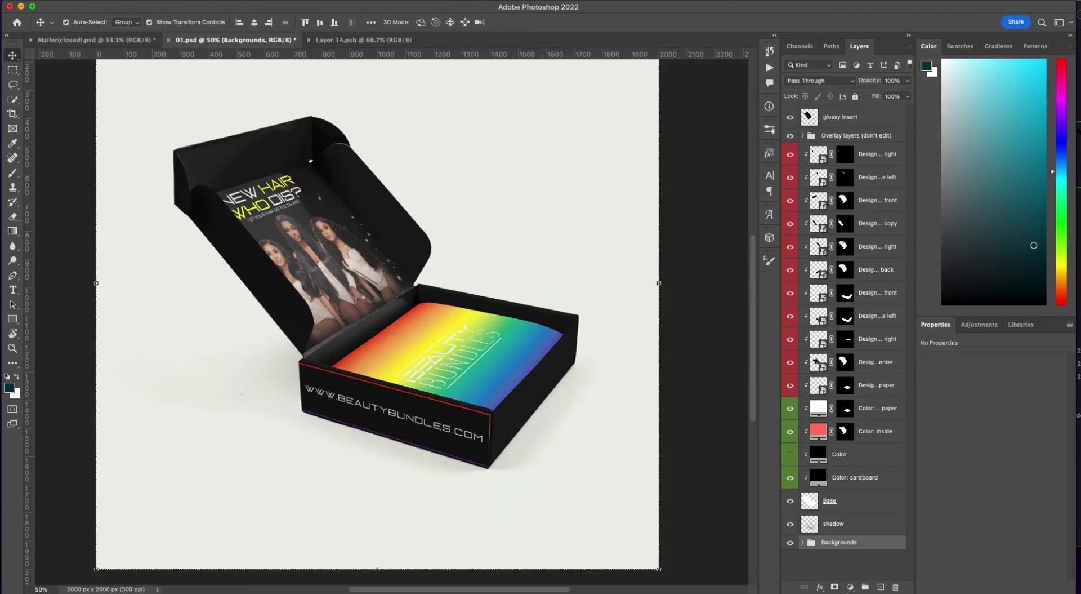
click(790, 542)
click(652, 273)
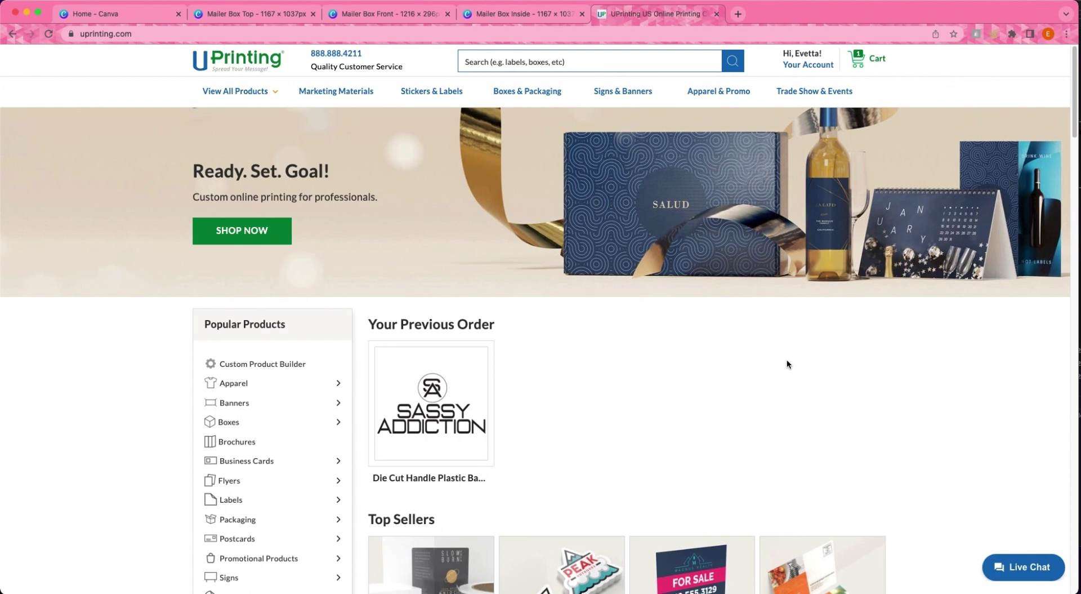
Browse the uprinting.com home page in Chrome and open the Custom Boxes category.
scroll(699, 338, down, 2)
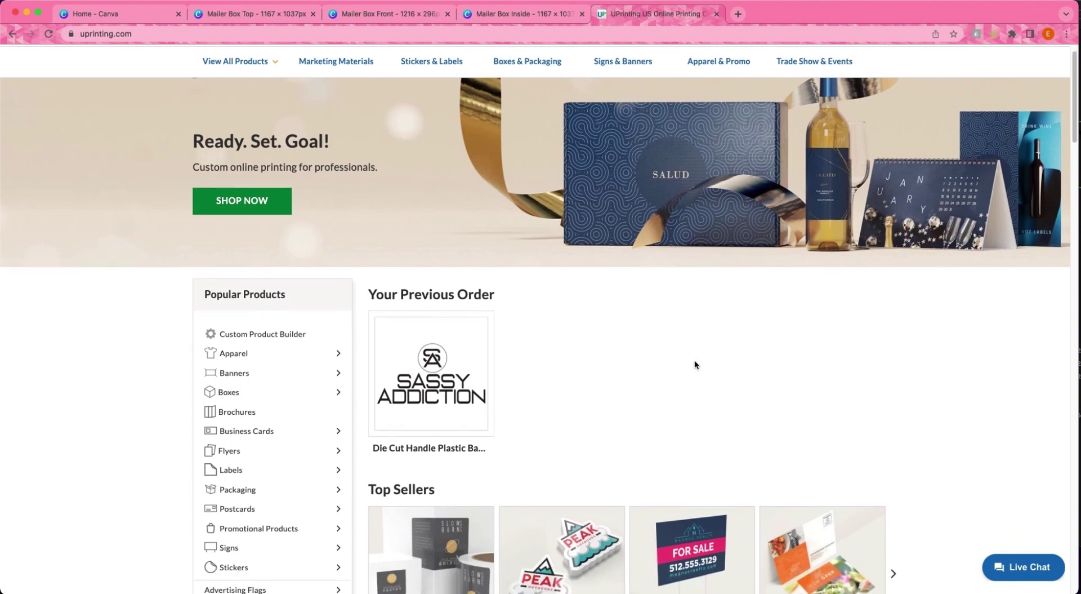
scroll(695, 363, down, 5)
scroll(694, 363, up, 2)
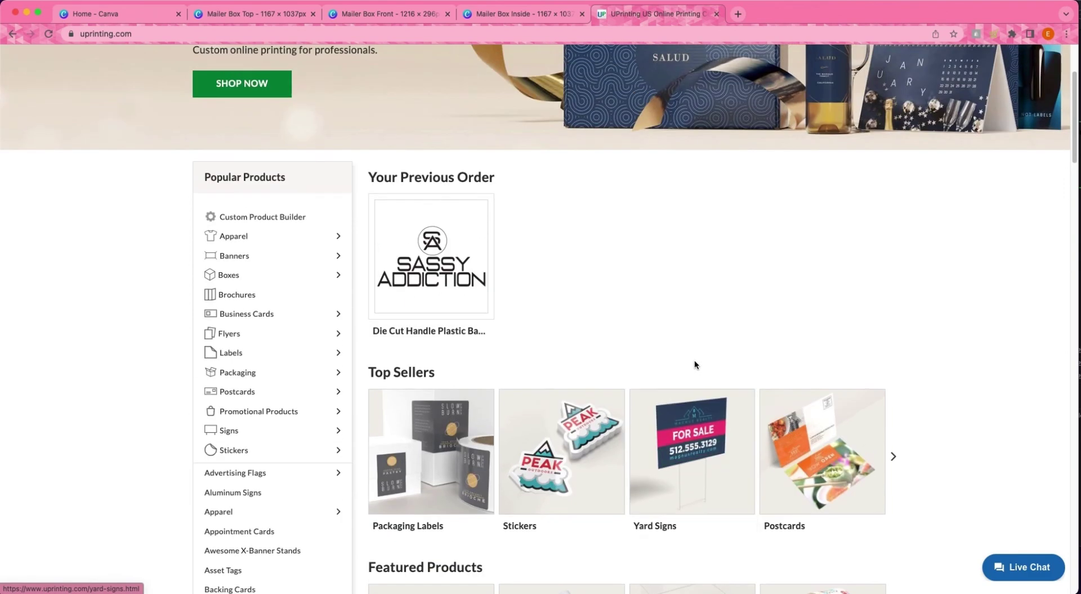
scroll(694, 363, down, 8)
click(431, 324)
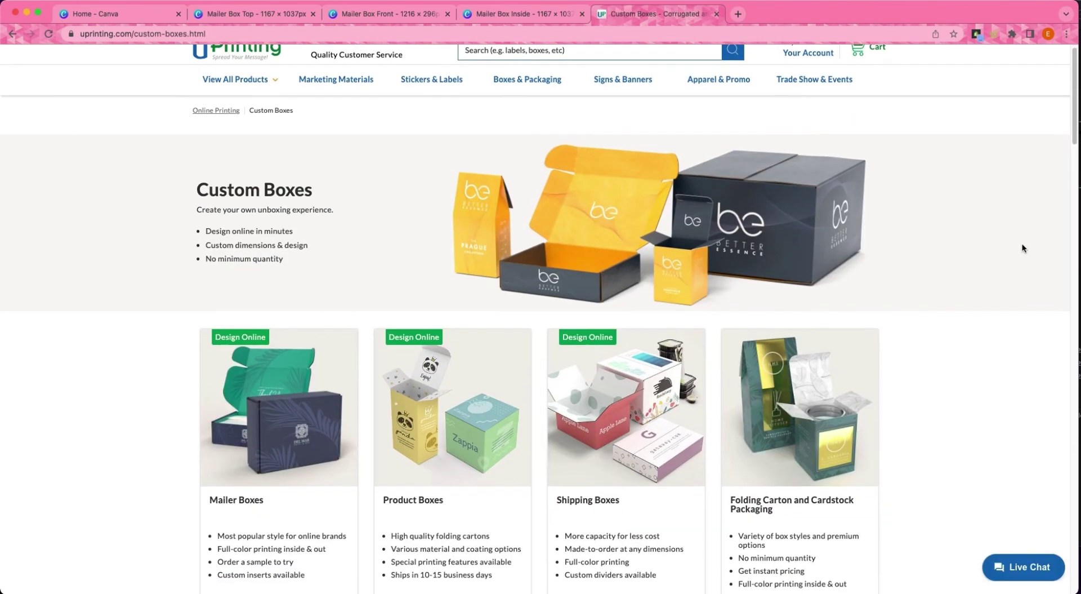
Open the Mailer Boxes product page from the custom box types.
scroll(1023, 248, down, 1)
scroll(1020, 245, down, 3)
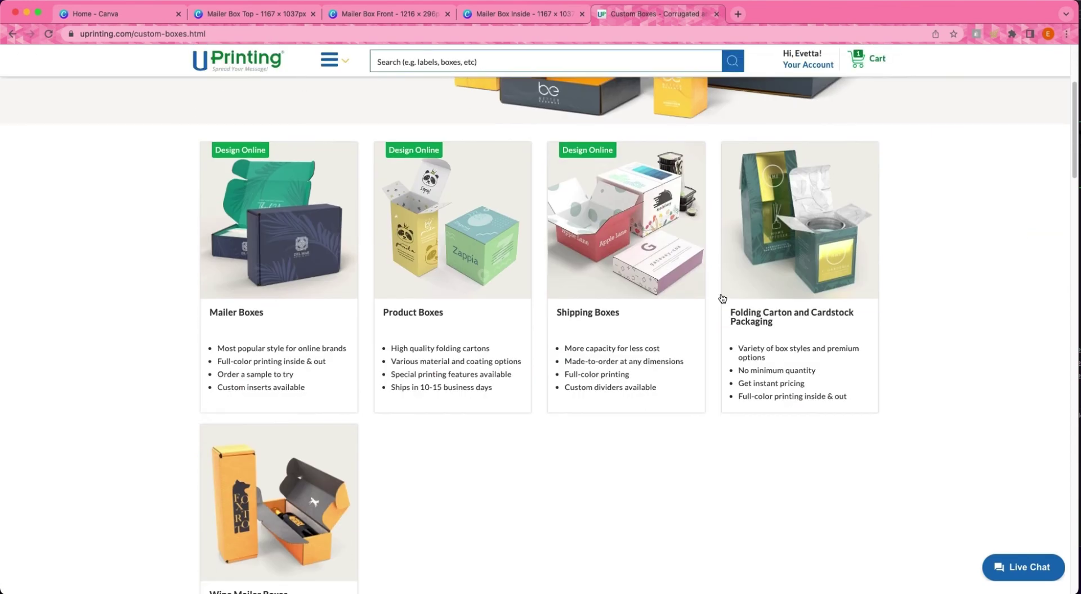
mouse_move(268, 237)
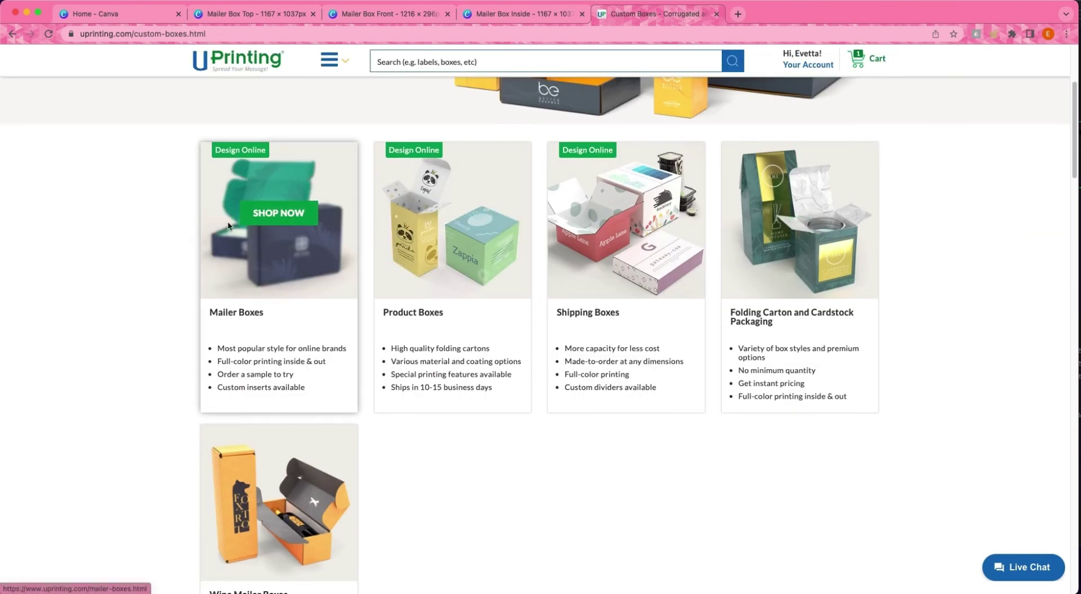
click(267, 275)
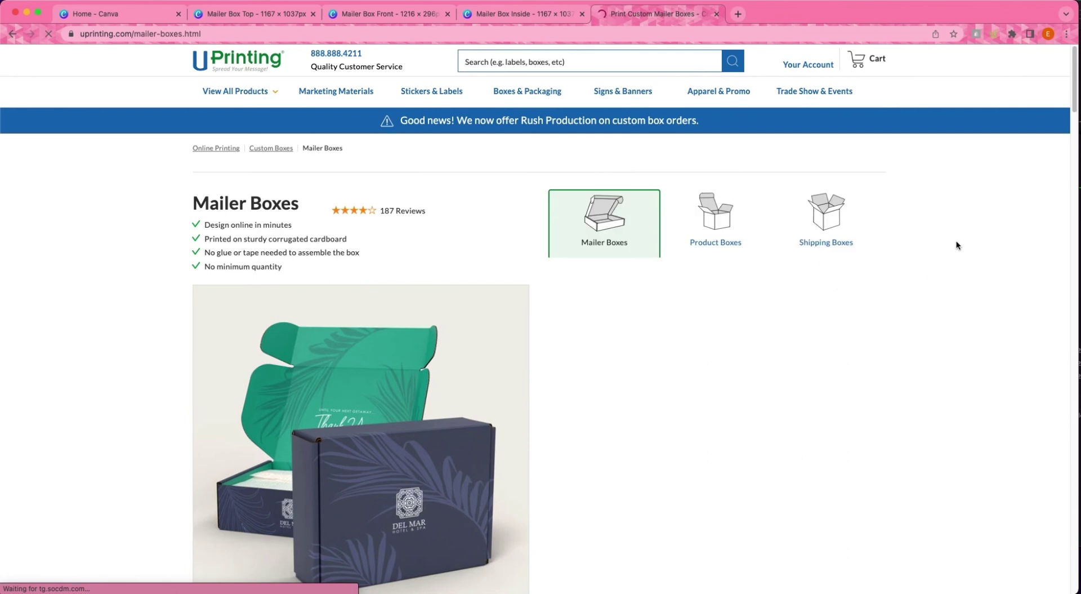
Set the mailer box's interior dimensions to 8 in length, 8 in width and 3 in depth.
scroll(934, 293, down, 1)
scroll(940, 285, down, 3)
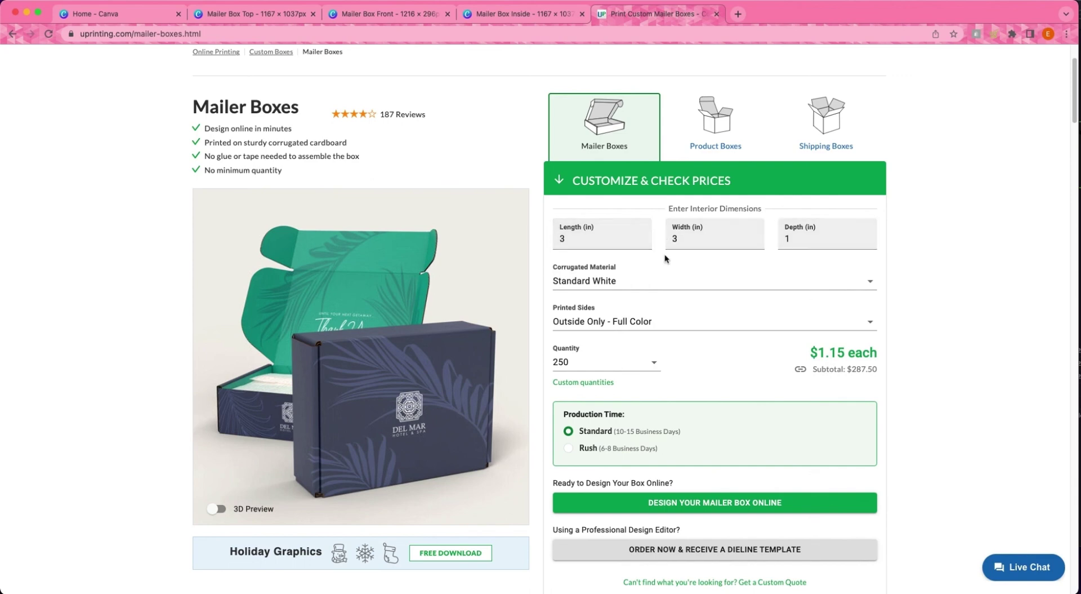
click(631, 249)
click(641, 236)
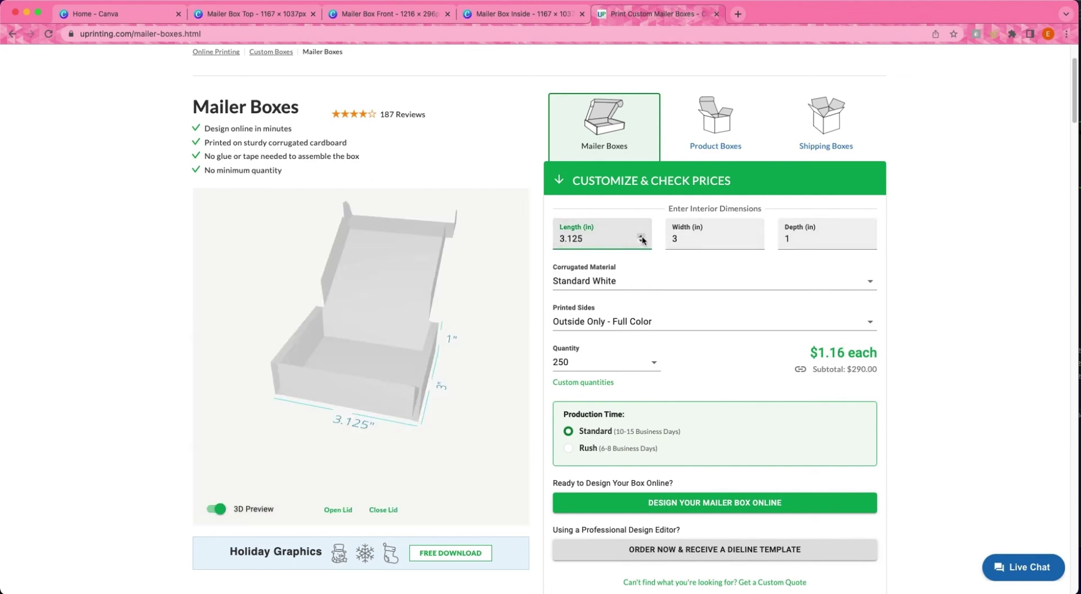
double_click(563, 235)
text(8)
click(710, 235)
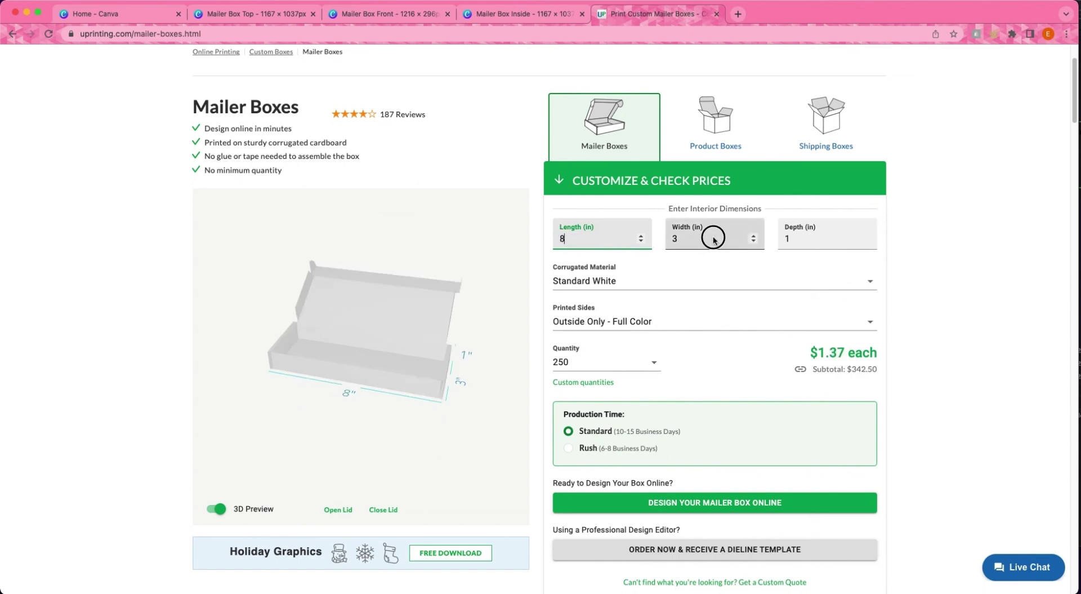
key(BackSpace)
text(8)
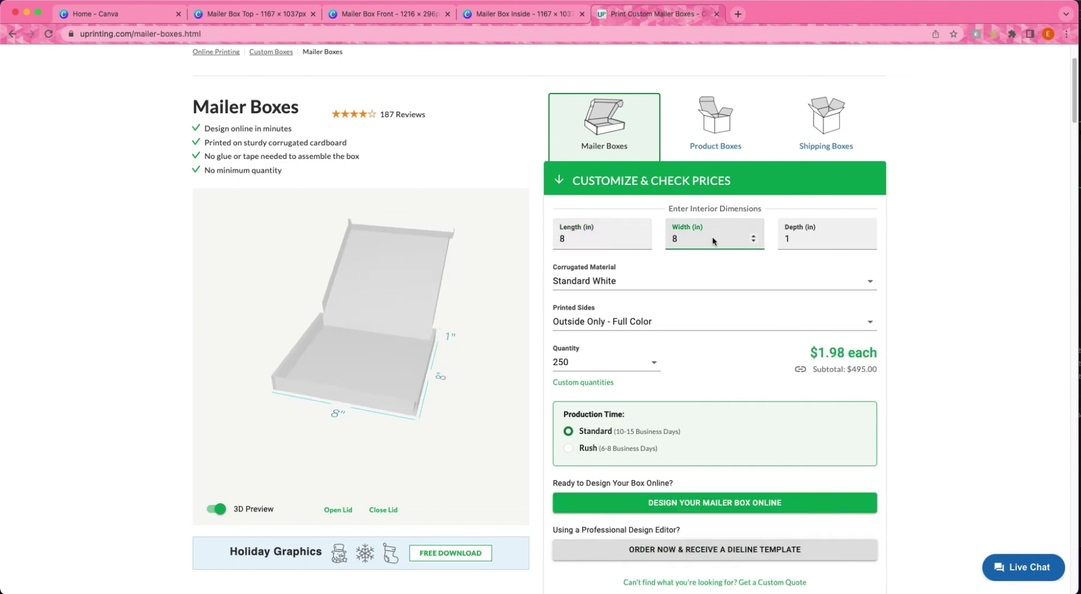
click(790, 241)
key(BackSpace)
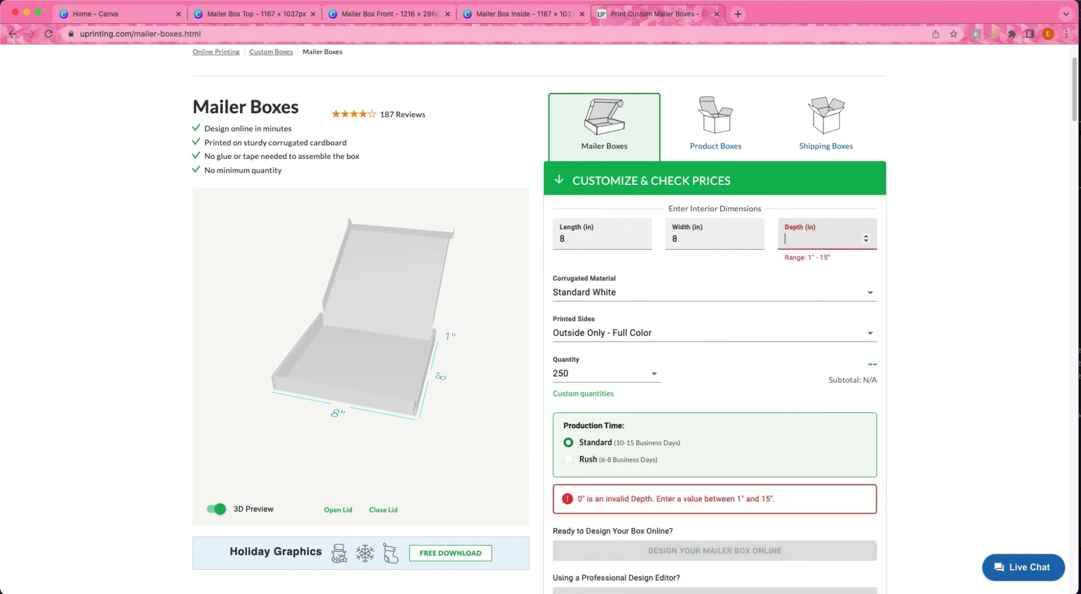
text(3)
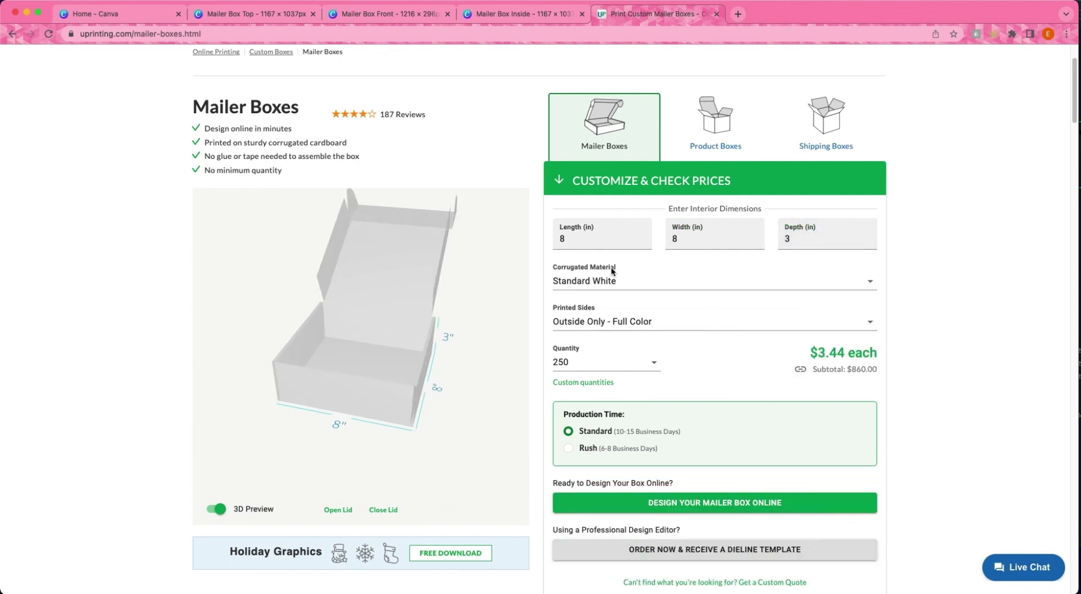
Review the corrugated material options for the mailer box without choosing a different one.
click(779, 285)
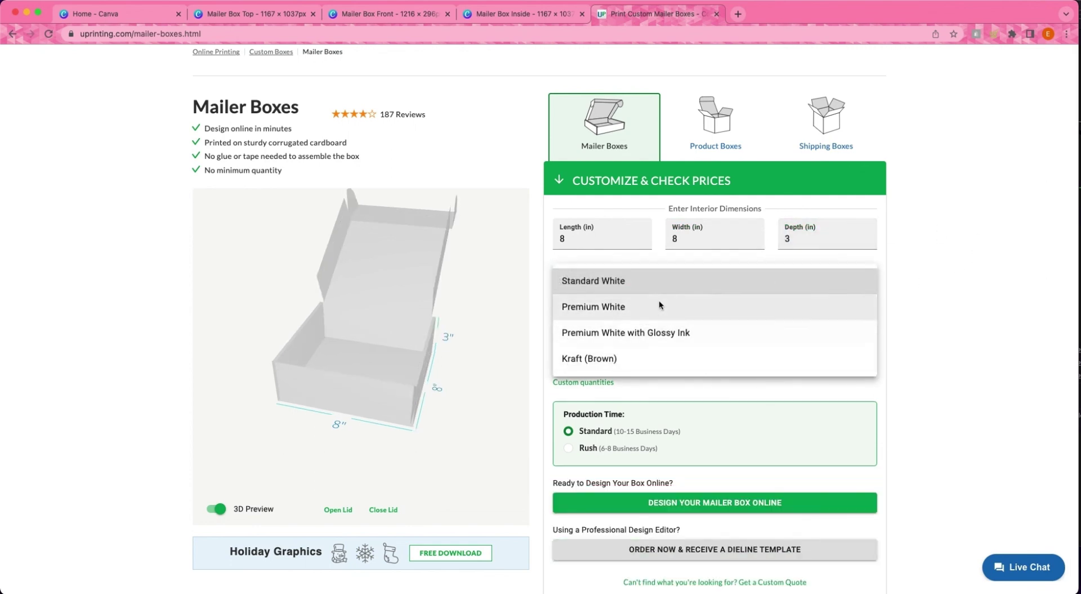
click(895, 338)
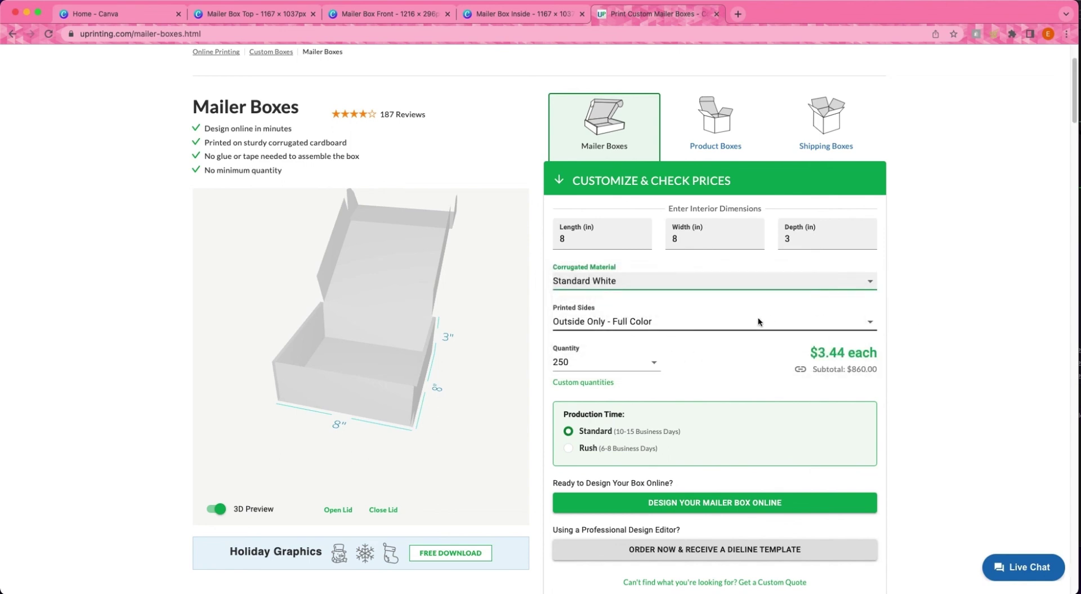